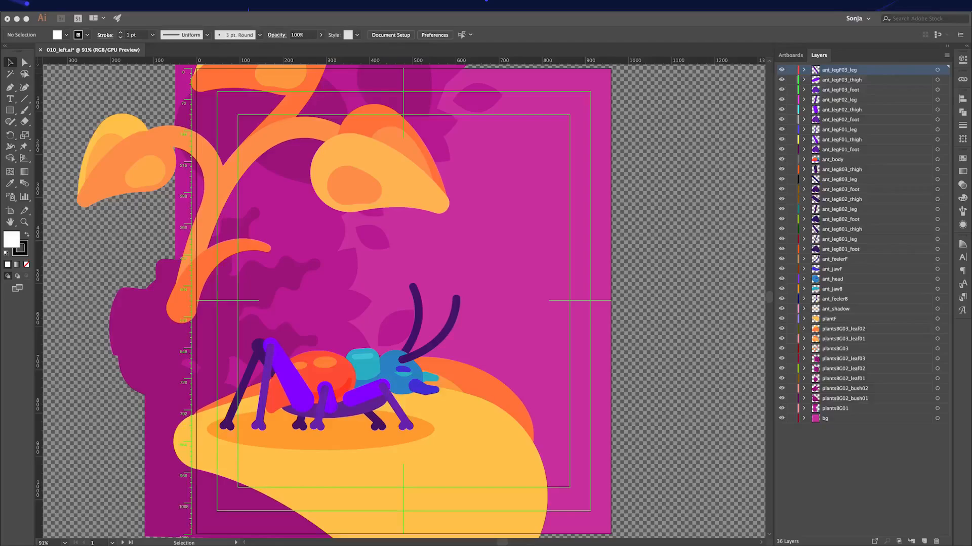
pyautogui.click(938, 412)
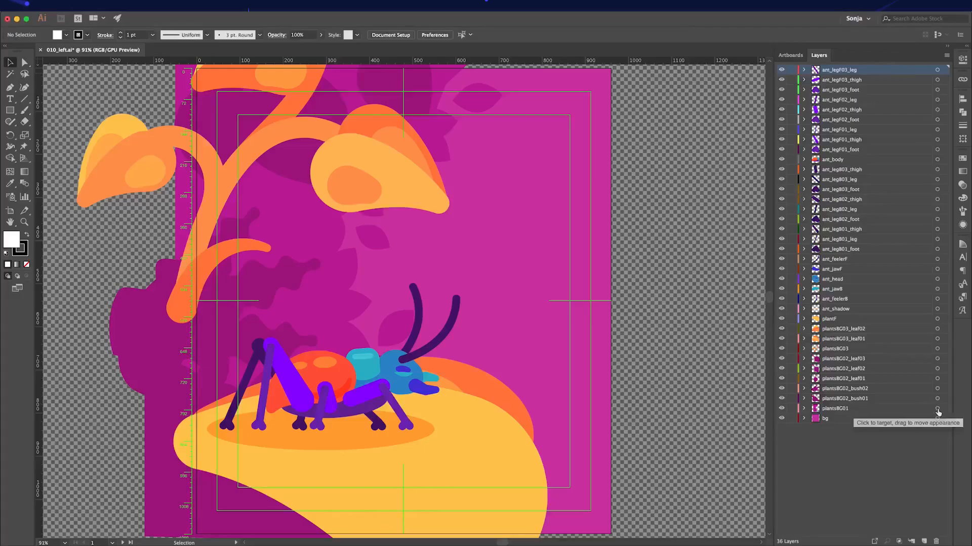
pyautogui.click(883, 250)
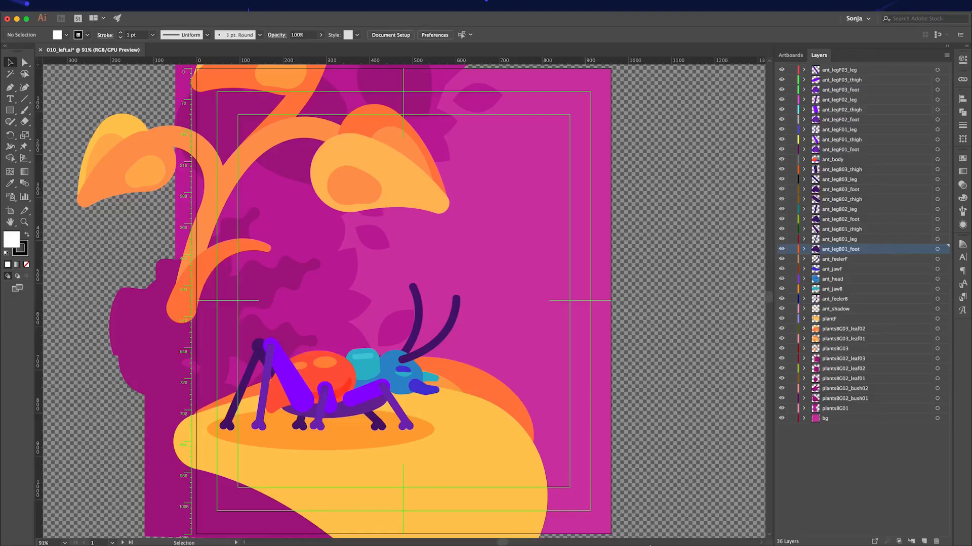
# Switch to After Effects and preview the animation in the open tripleSplit_MAIN composition.
pyautogui.moveTo(456, 544)
pyautogui.click(425, 532)
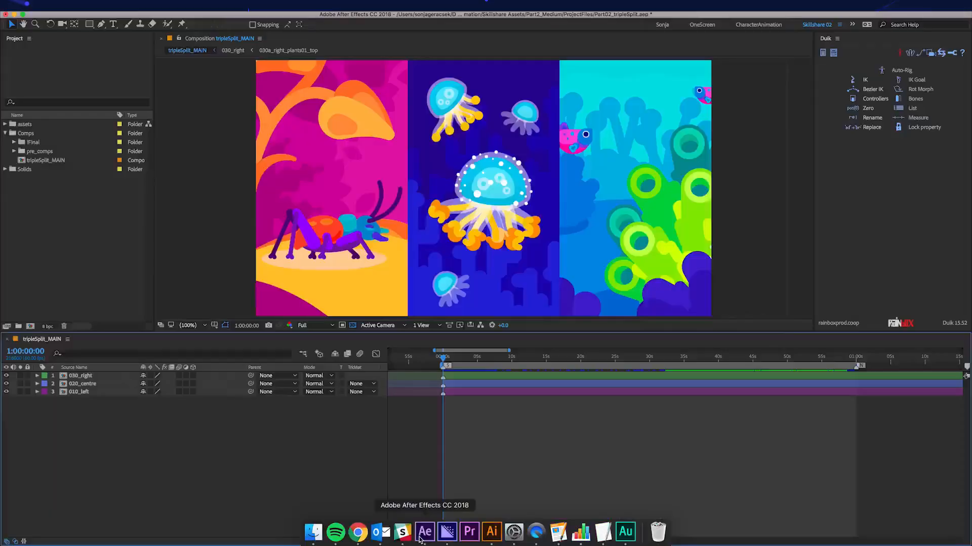
pyautogui.press('space')
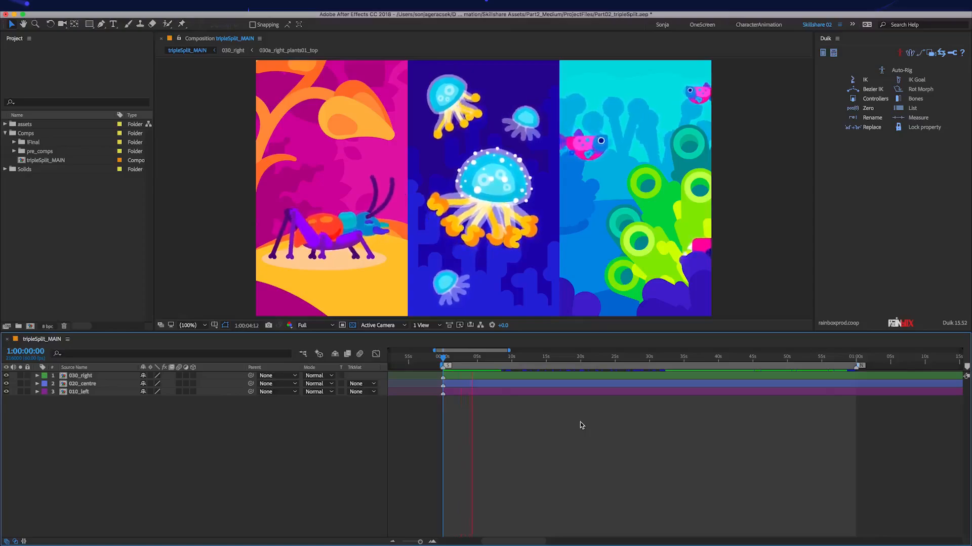
pyautogui.press('space')
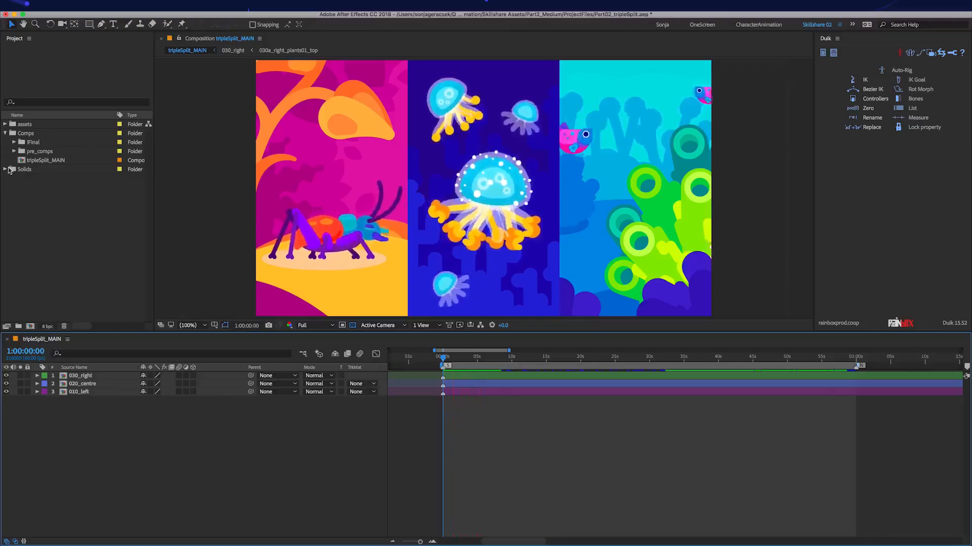
# Locate the finished tripleSplit_MAIN in the !Final folder, close its timeline and open the tripleSplit_MAIN composition stored directly under Comps.
pyautogui.click(14, 143)
pyautogui.click(66, 161)
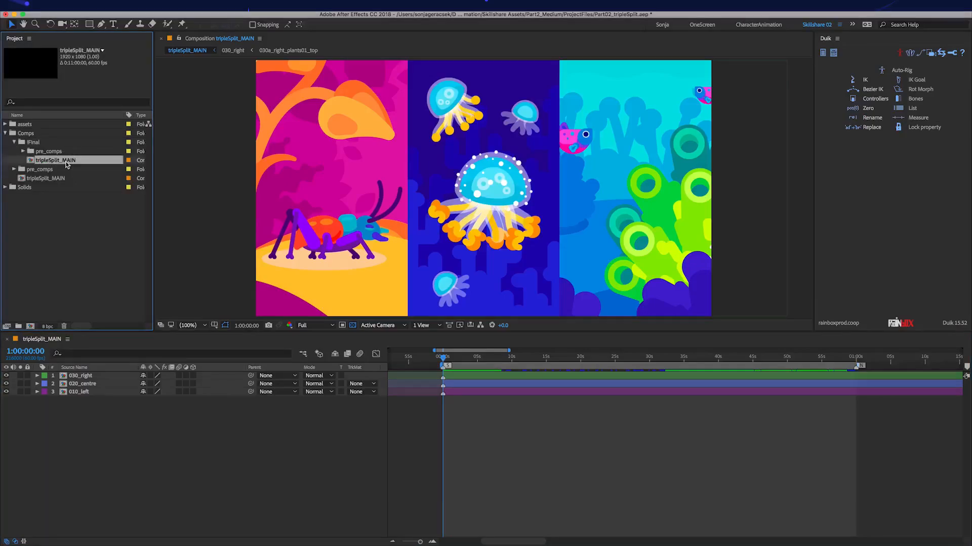
pyautogui.click(6, 342)
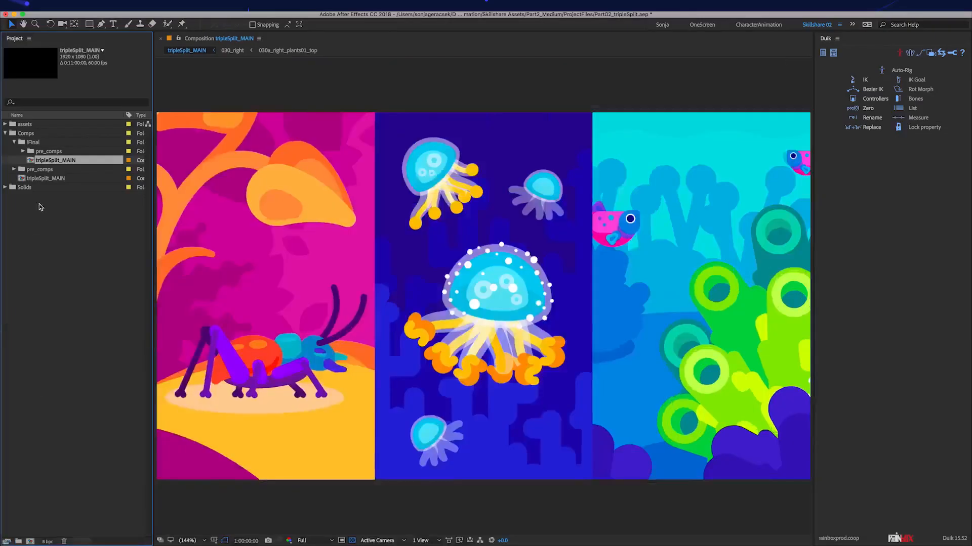
pyautogui.doubleClick(47, 180)
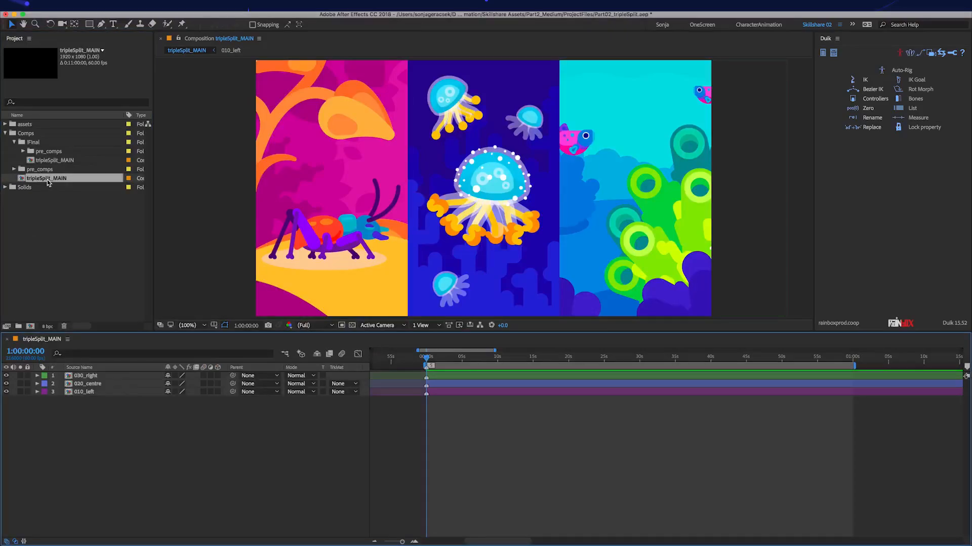
# Expand the pre_comps folder to show 010_left, 020_centre and 030_right, and collapse the !Final folder.
pyautogui.click(14, 169)
pyautogui.click(71, 180)
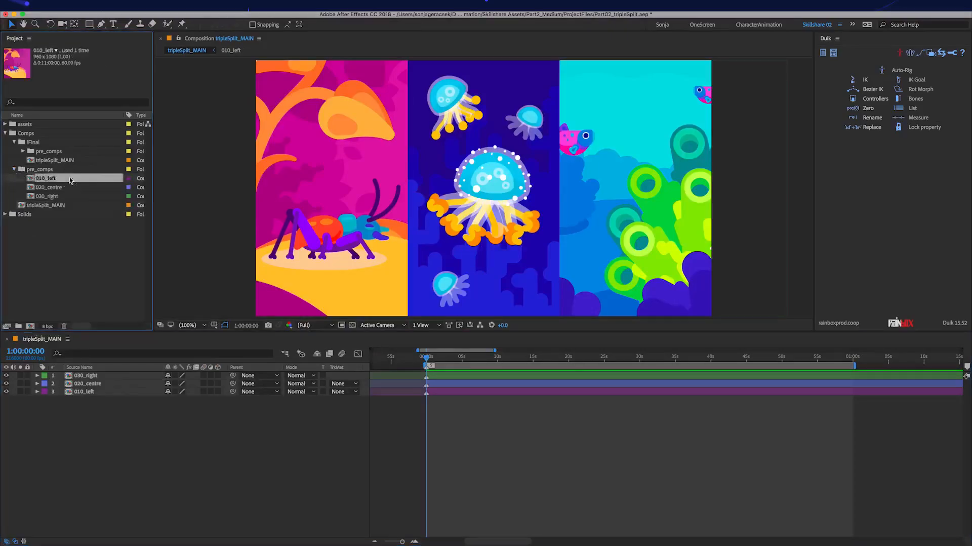
pyautogui.keyDown('shift'); pyautogui.click(67, 198); pyautogui.keyUp('shift')
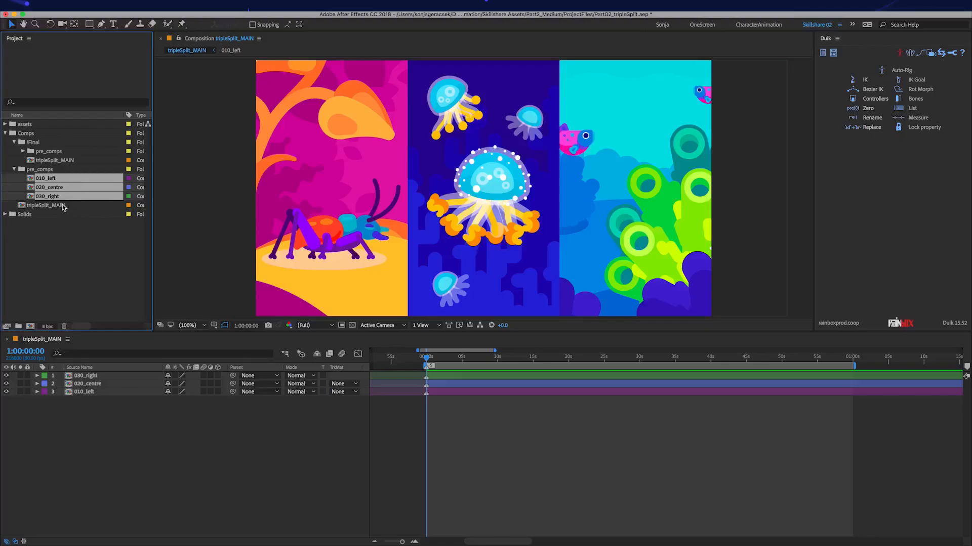
pyautogui.click(62, 206)
pyautogui.click(14, 142)
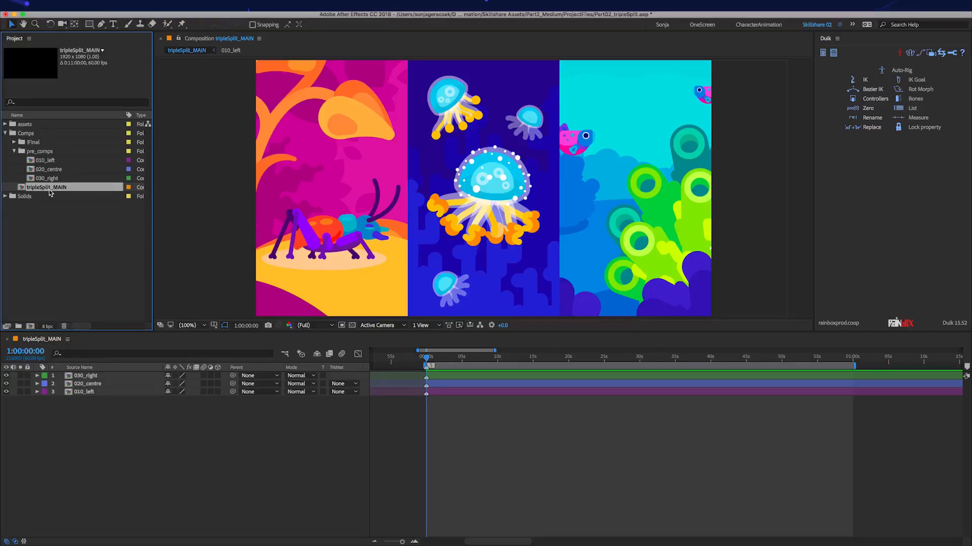
# Create a new composition named tripleSplit_MAIN in the pre_comps folder.
pyautogui.click(50, 178)
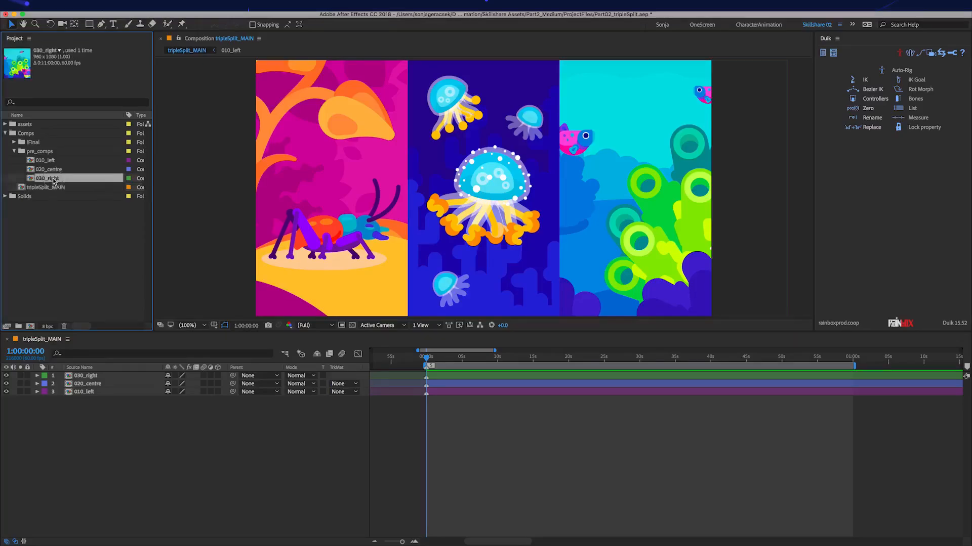
pyautogui.keyDown('shift'); pyautogui.click(54, 160); pyautogui.keyUp('shift')
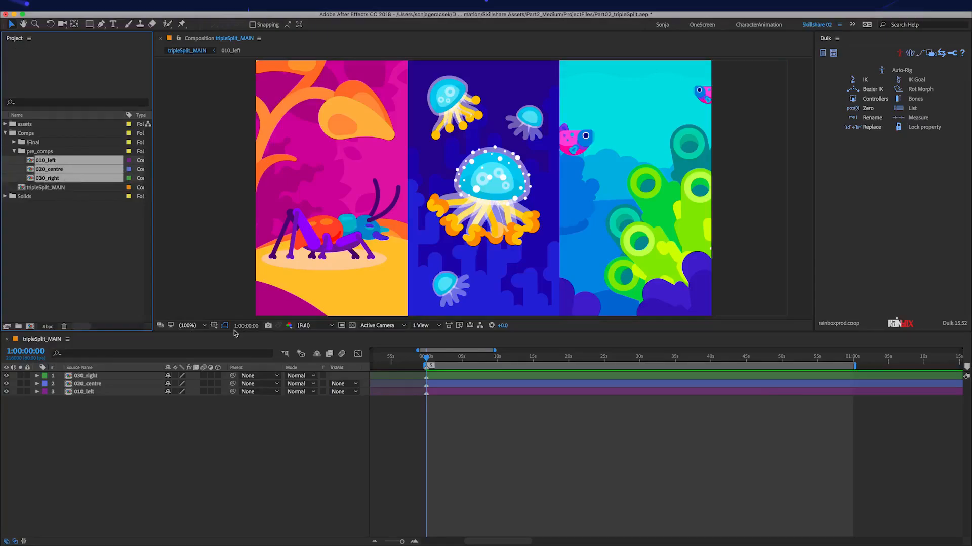
pyautogui.click(30, 326)
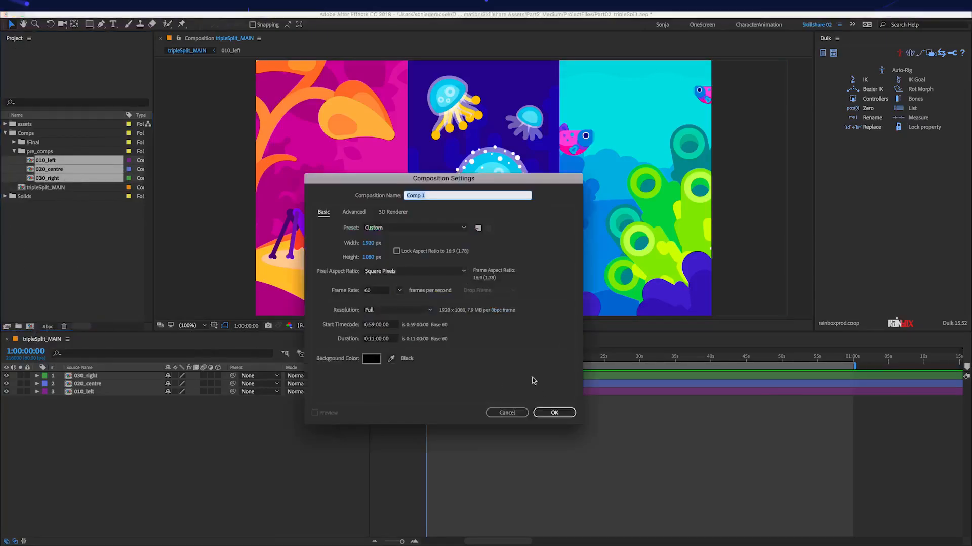
pyautogui.write('tripleSplit_MAIN')
pyautogui.click(560, 413)
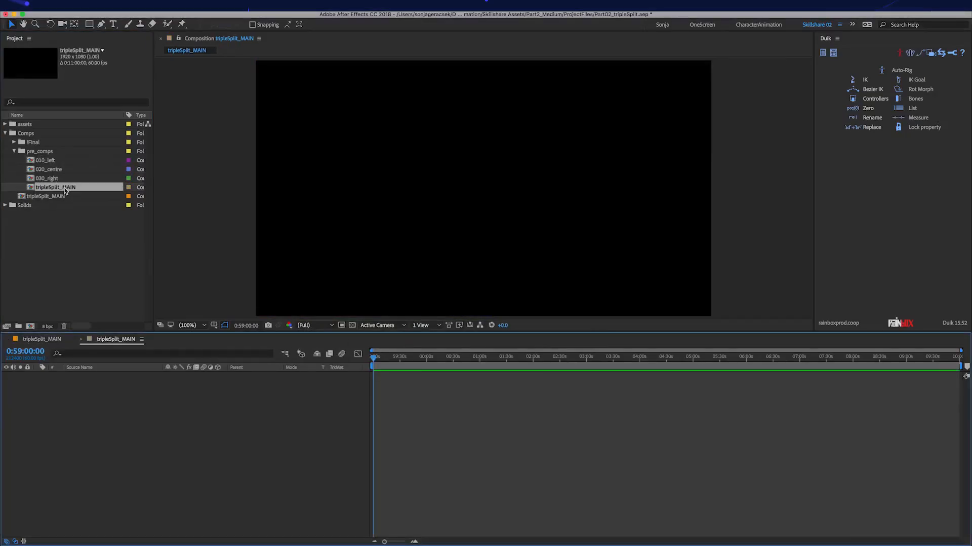
# Add the 010_left, 020_centre and 030_right compositions as layers to the new tripleSplit_MAIN composition.
pyautogui.click(64, 189)
pyautogui.click(61, 179)
pyautogui.keyDown('shift'); pyautogui.click(60, 161); pyautogui.keyUp('shift')
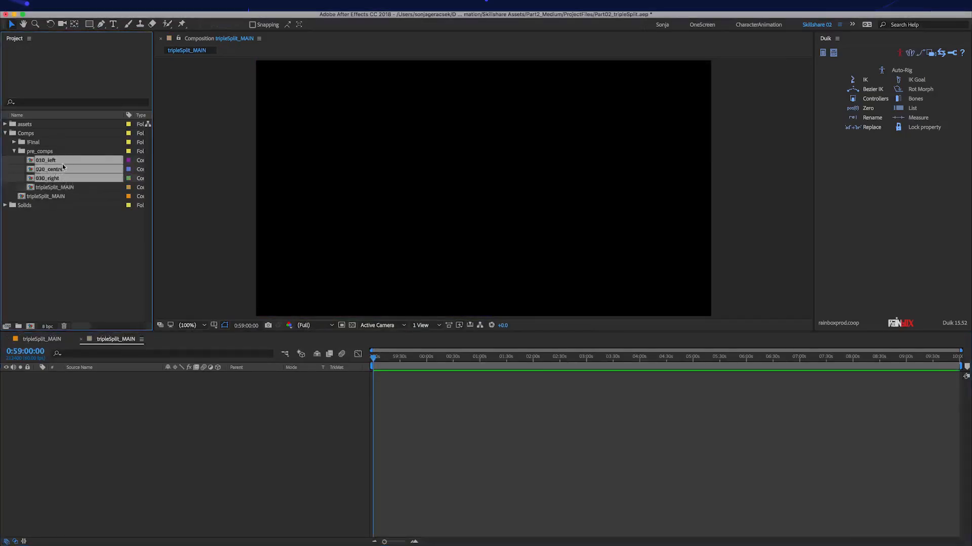
pyautogui.moveTo(64, 180); pyautogui.dragTo(154, 428)
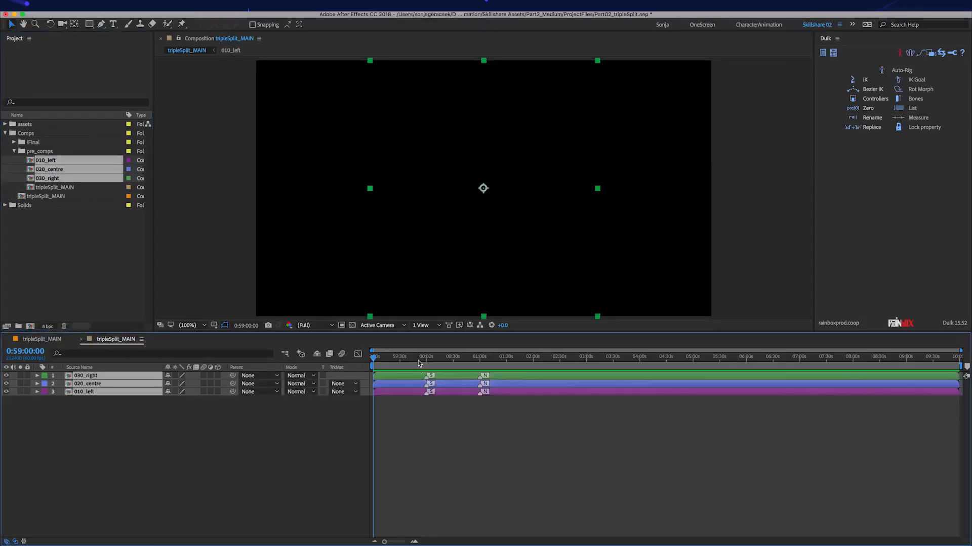
# Start the work area at 1:00:00:00 and add a composition marker commented S there.
pyautogui.moveTo(421, 363); pyautogui.dragTo(426, 359)
pyautogui.press('b')
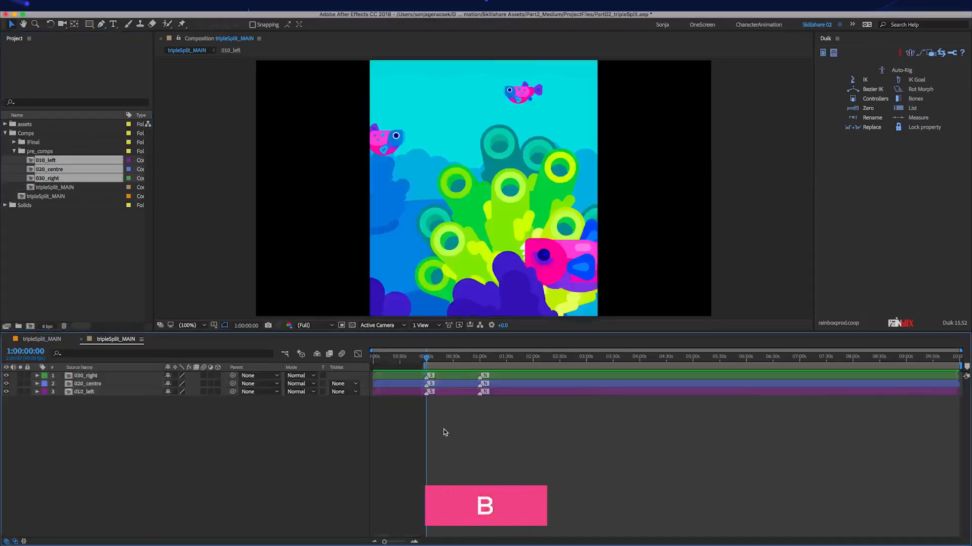
pyautogui.press('alt+KP_Multiply')
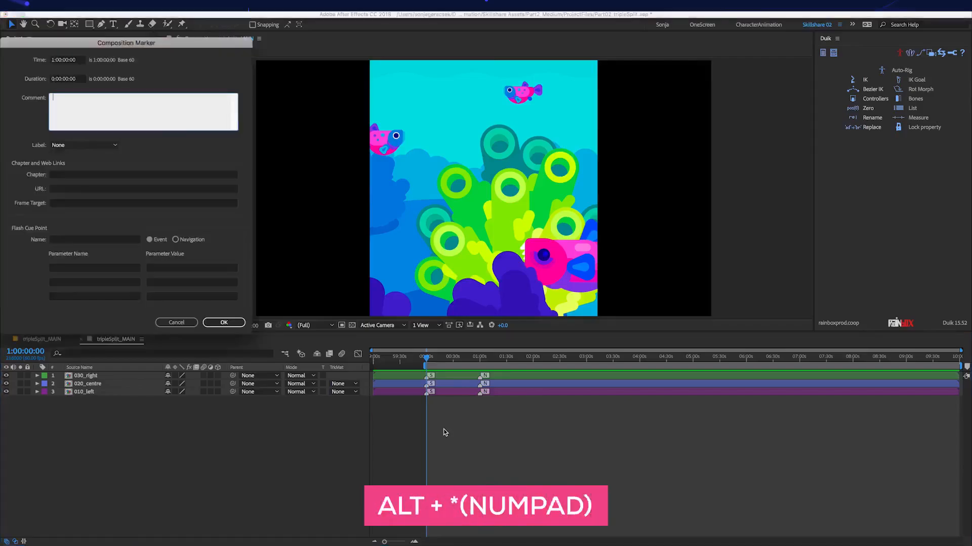
pyautogui.write('S')
pyautogui.press('Return')
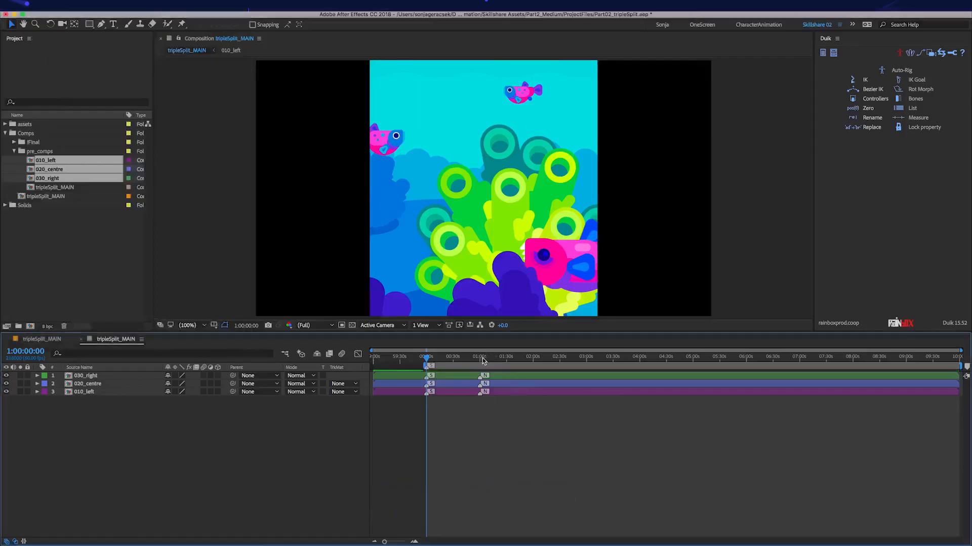
# Add a composition marker commented N at 1:01:00:00 and end the work area there.
pyautogui.click(480, 359)
pyautogui.press('alt+KP_Multiply')
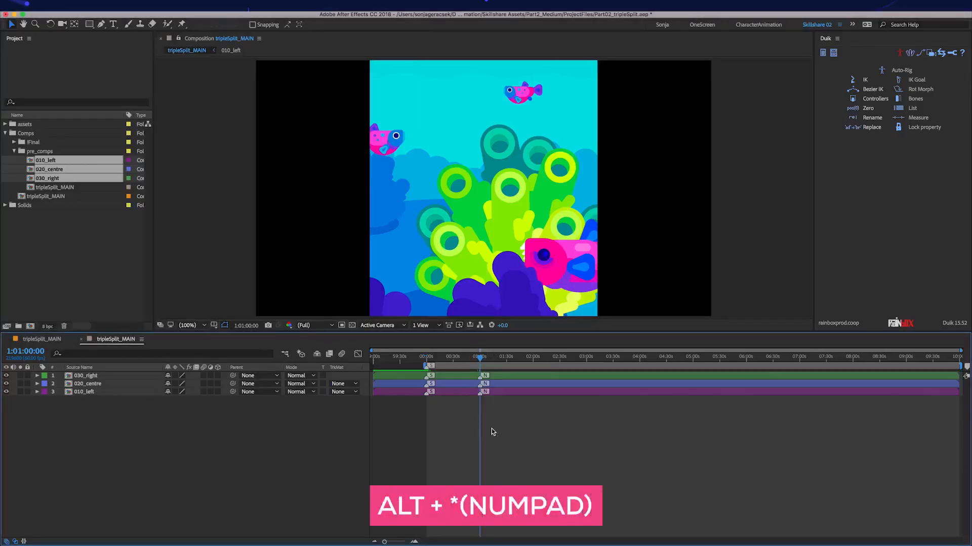
pyautogui.write('N')
pyautogui.press('Return')
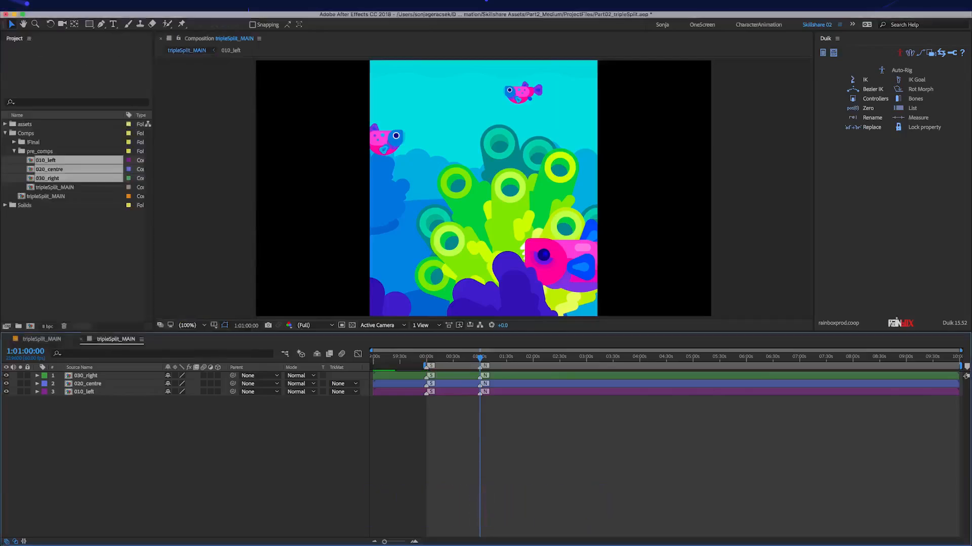
# Trim the in points of all three layers to 1:00:00:00.
pyautogui.click(426, 357)
pyautogui.hotkey('ctrl', 'a')
pyautogui.hotkey('alt', '[')
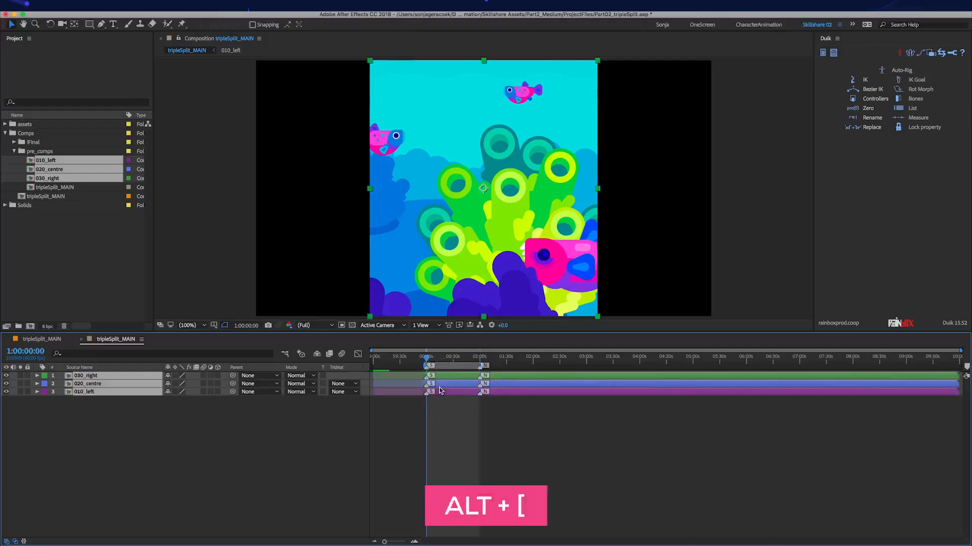
pyautogui.scroll(5, 440, 390)
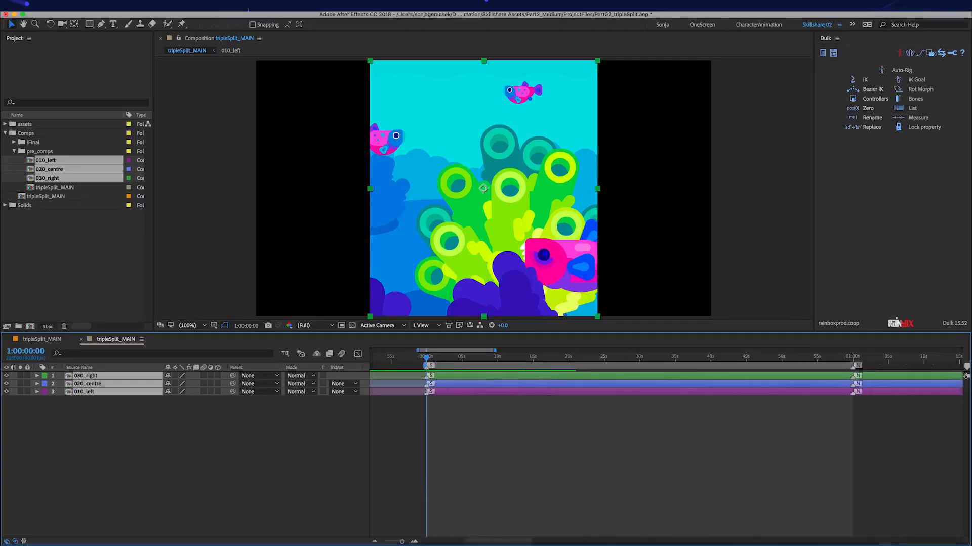
pyautogui.click(468, 415)
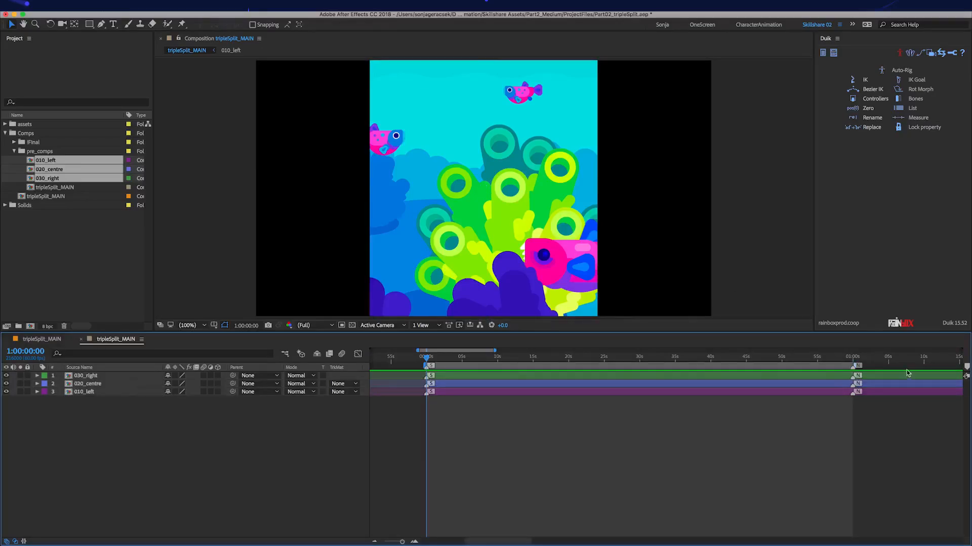
# Trim the out points of all three layers to 1:01:00:00.
pyautogui.click(854, 358)
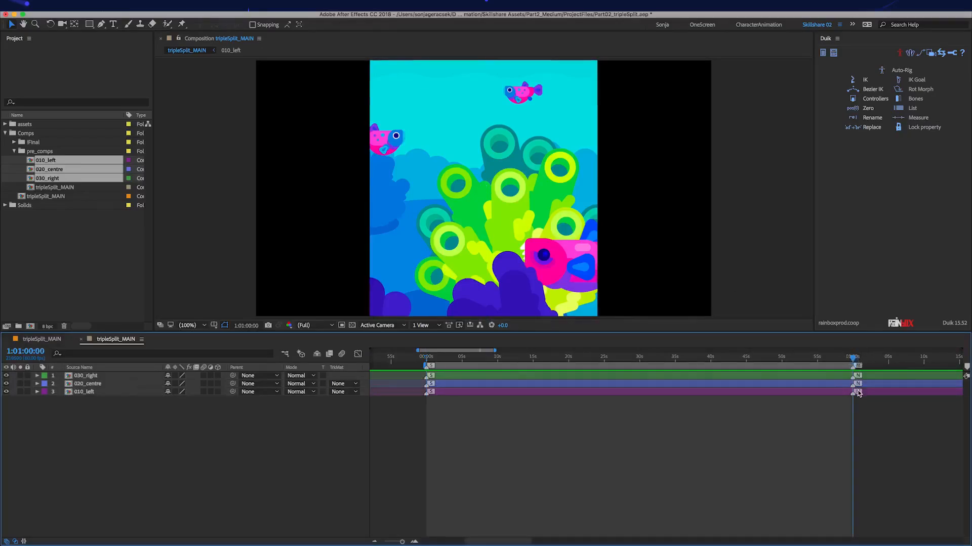
pyautogui.press('super+a')
pyautogui.hotkey('alt', ']')
pyautogui.click(768, 426)
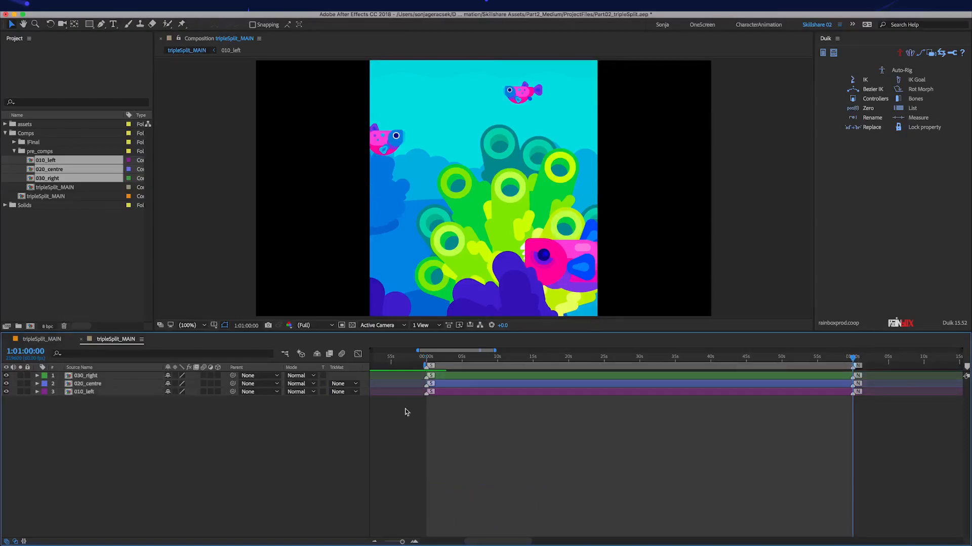
# Slip the 010_left layer's content earlier and realign its S marker with the composition's S marker at 1:00:00:00.
pyautogui.moveTo(417, 392); pyautogui.dragTo(410, 394)
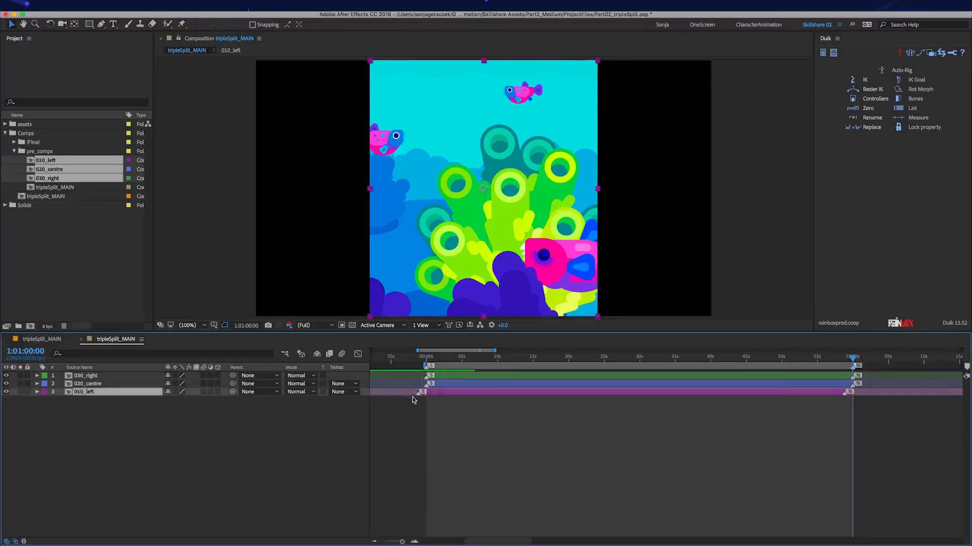
pyautogui.scroll(5, 411, 400)
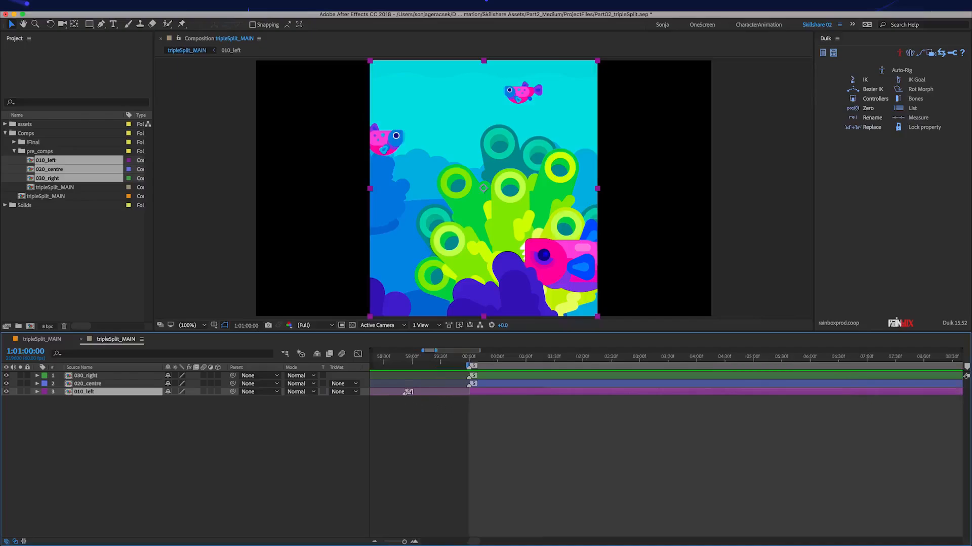
pyautogui.click(469, 357)
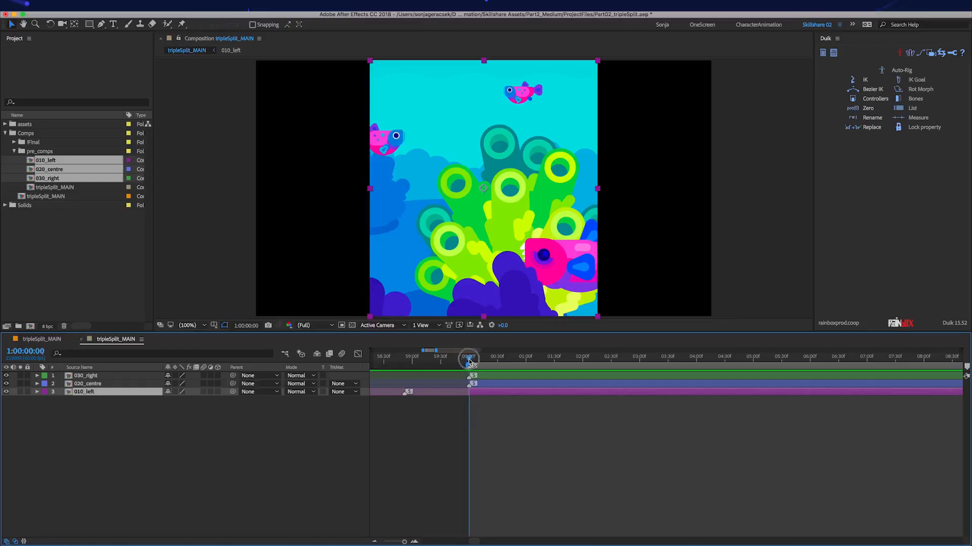
pyautogui.moveTo(380, 392); pyautogui.dragTo(447, 399)
pyautogui.press('-')
pyautogui.press('-')
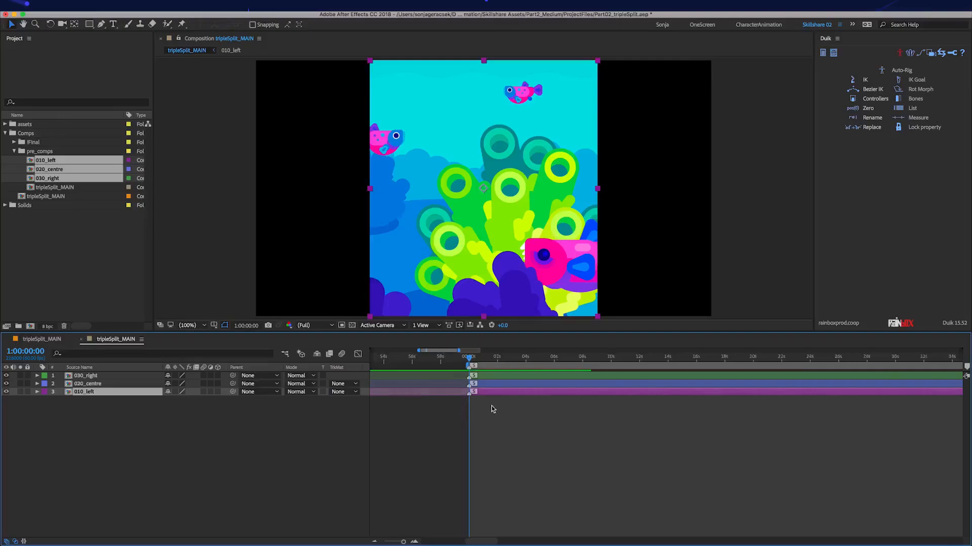
pyautogui.click(574, 418)
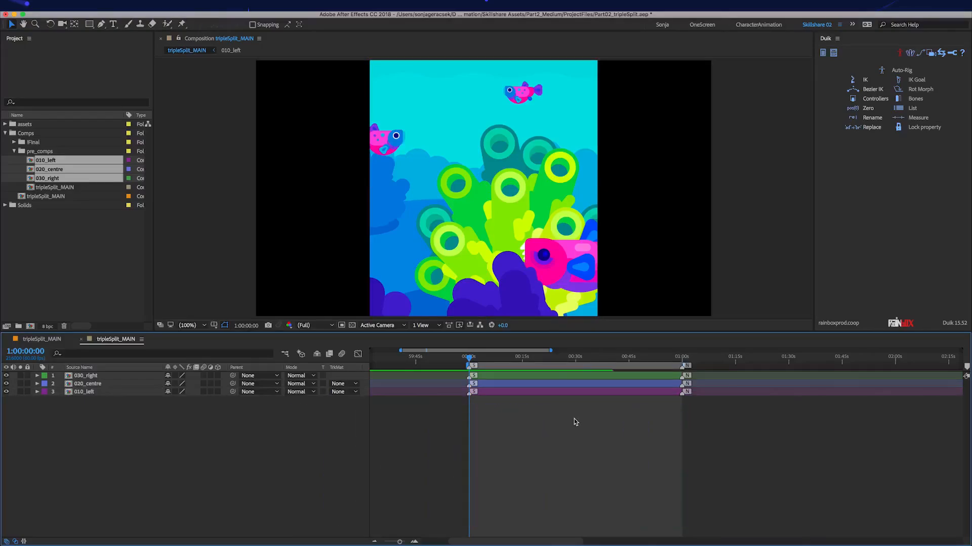
# Delete the newly made tripleSplit_MAIN composition from the pre_comps folder.
pyautogui.click(49, 188)
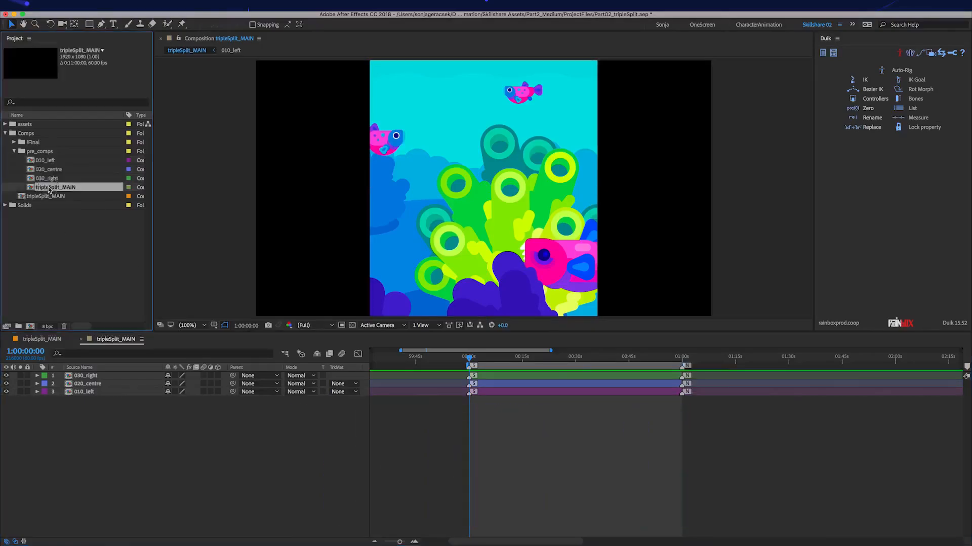
pyautogui.press('Delete')
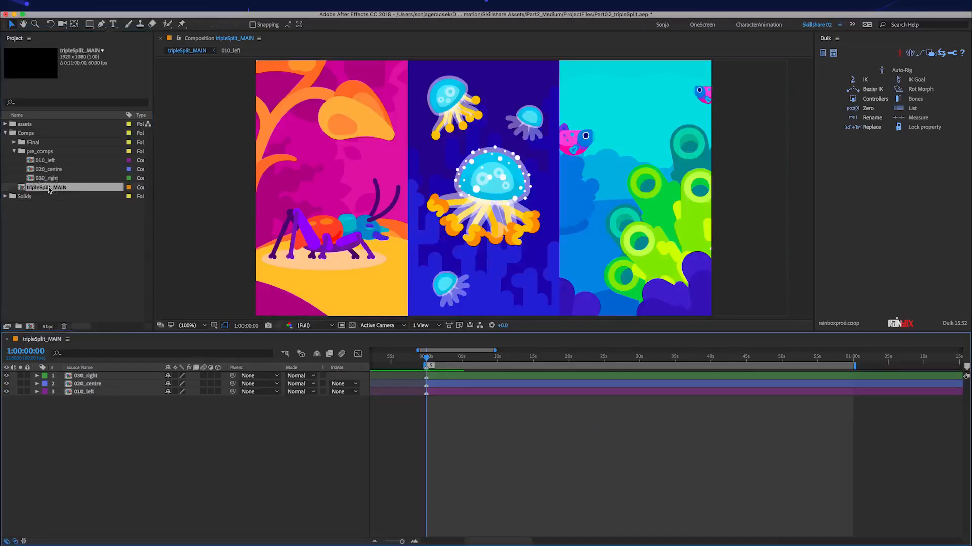
# Add a composition marker labelled N at 1:01:00:00 in tripleSplit_MAIN.
pyautogui.click(852, 358)
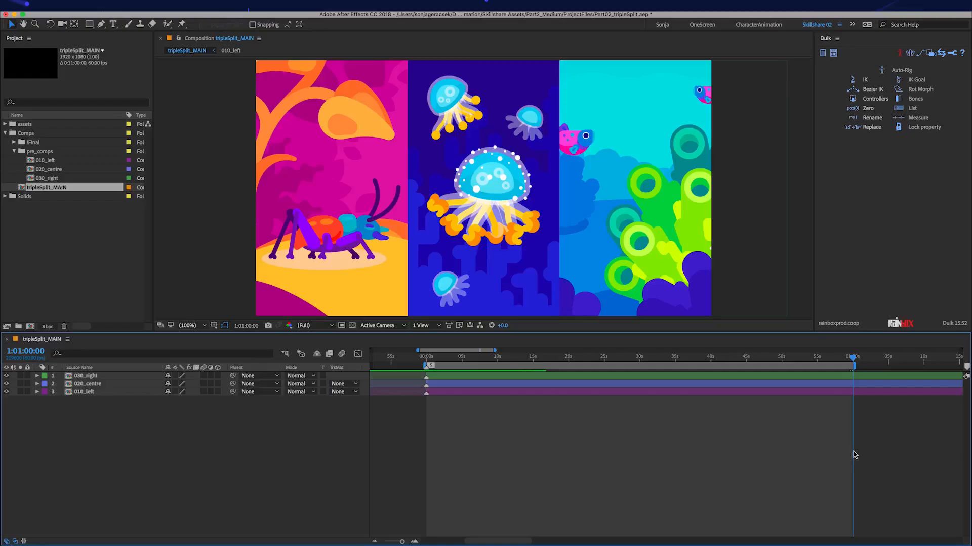
pyautogui.press('alt+KP_Multiply')
pyautogui.write('N')
pyautogui.press('Return')
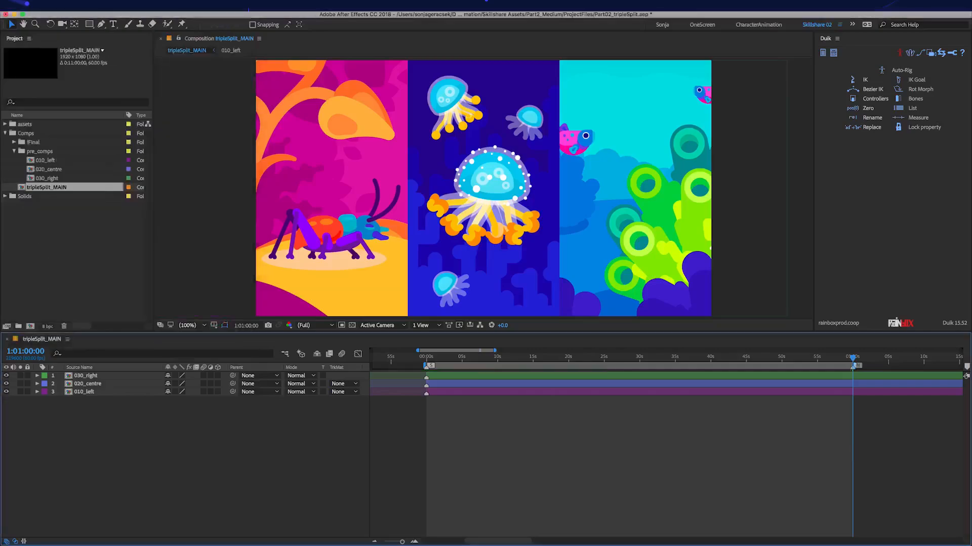
# Review the tripleSplit_MAIN composition settings, including its size, frame rate, start timecode and duration.
pyautogui.rightClick(78, 188)
pyautogui.click(101, 195)
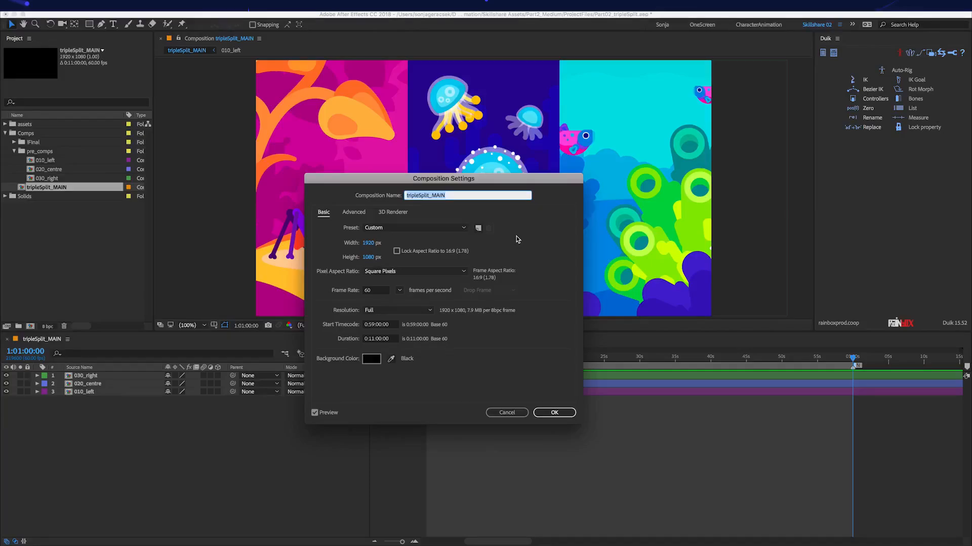
pyautogui.click(560, 412)
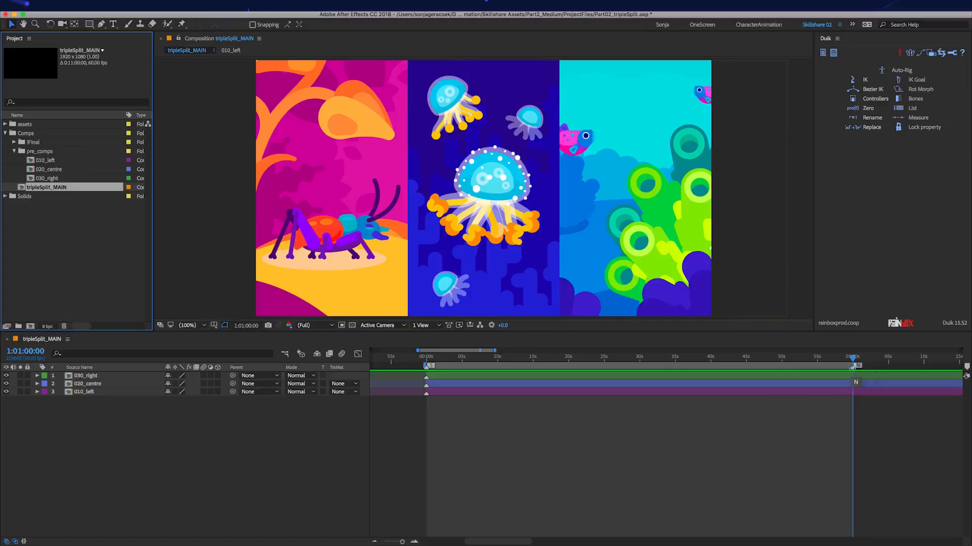
# Open the 010_left precomp and move its playhead to the S marker at 1:00:00:00.
pyautogui.doubleClick(449, 392)
pyautogui.click(416, 383)
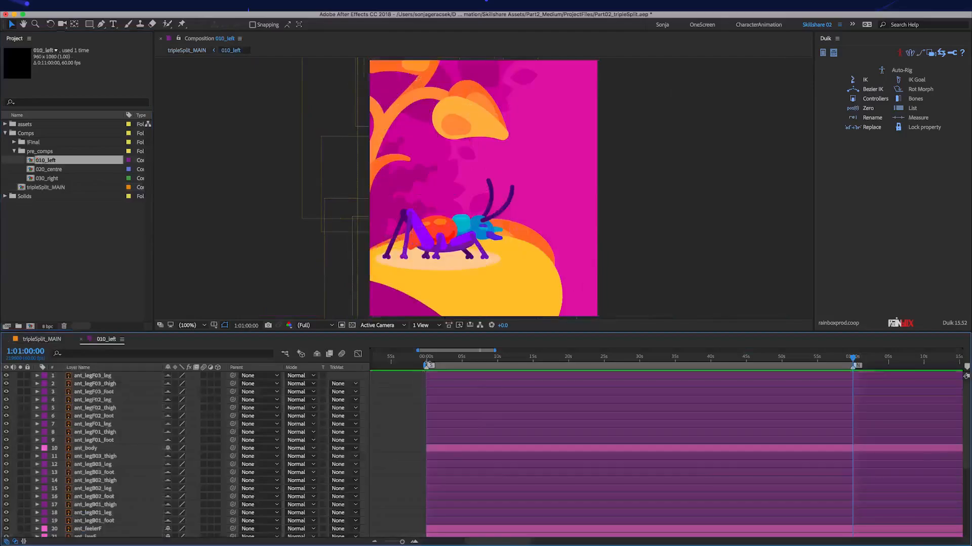
pyautogui.click(425, 360)
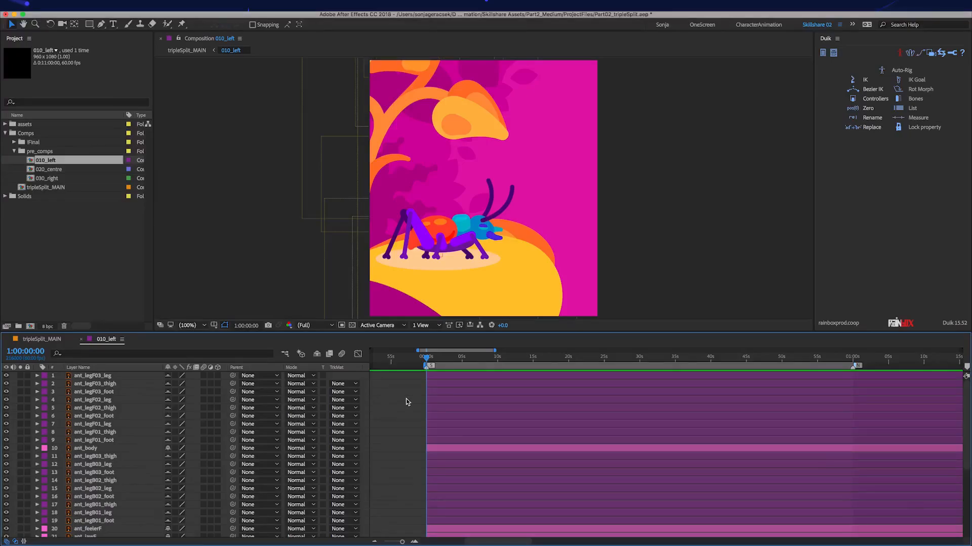
# Reveal the Position property of the bg layer in the 010_left precomp.
pyautogui.scroll(-5, 406, 403)
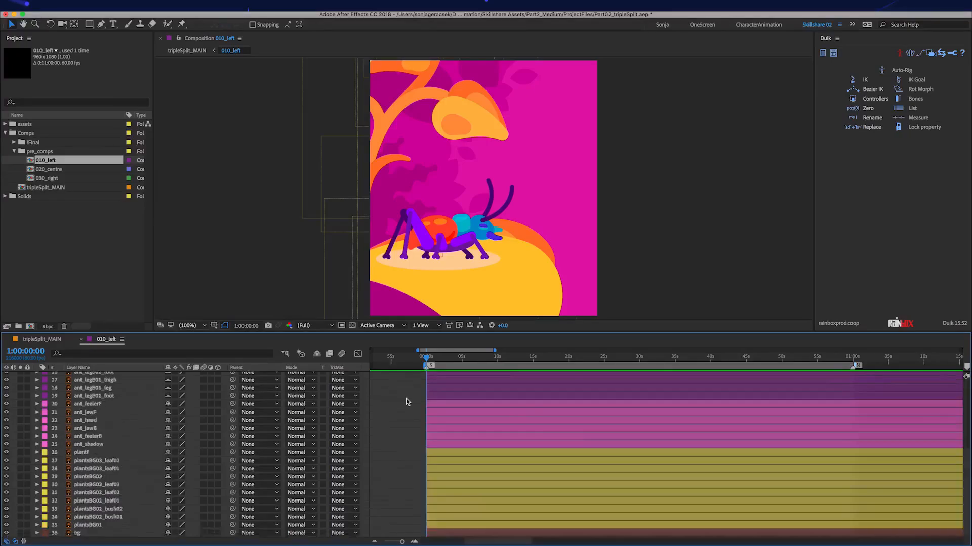
pyautogui.click(105, 534)
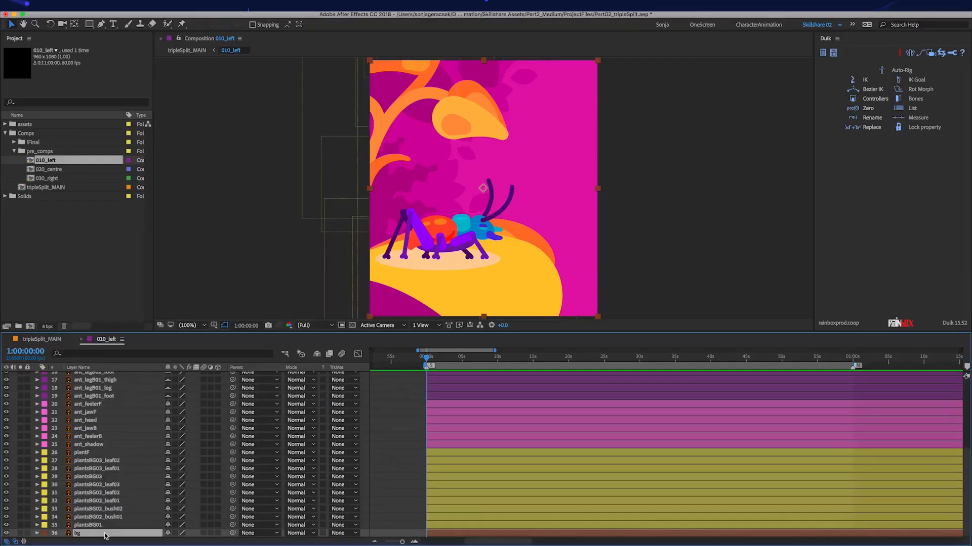
pyautogui.press('p')
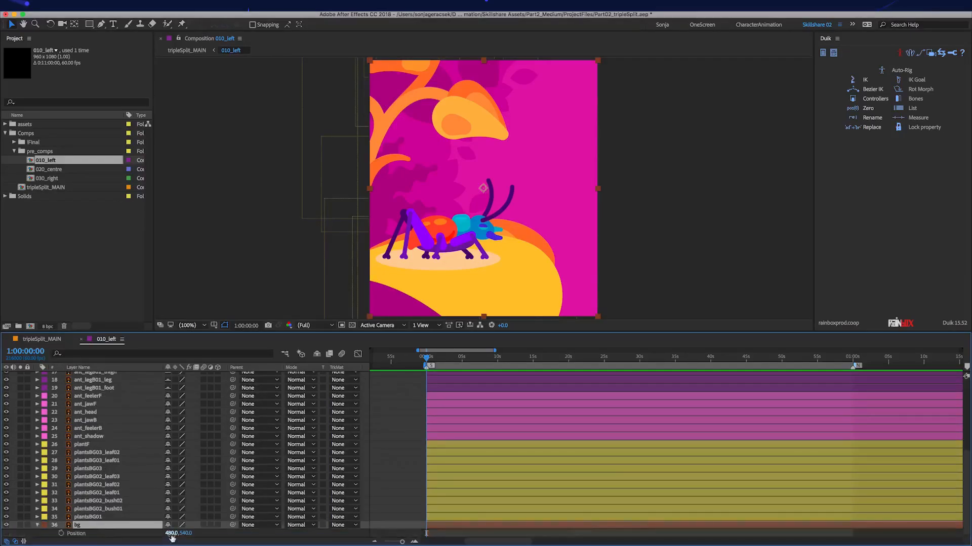
pyautogui.click(186, 533)
pyautogui.rightClick(116, 534)
pyautogui.click(133, 509)
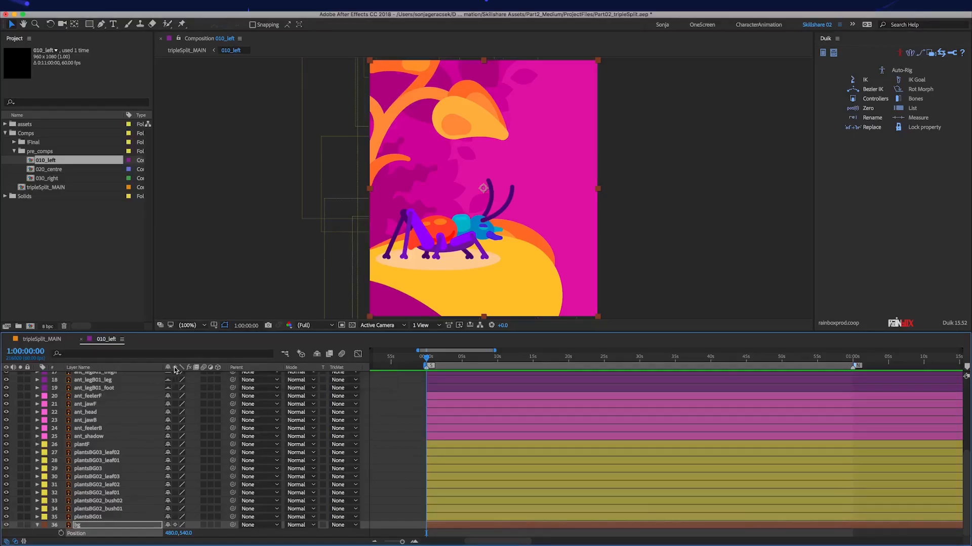
# Parent the ant_feelerF and ant_feelerB layers to ant_head.
pyautogui.click(90, 396)
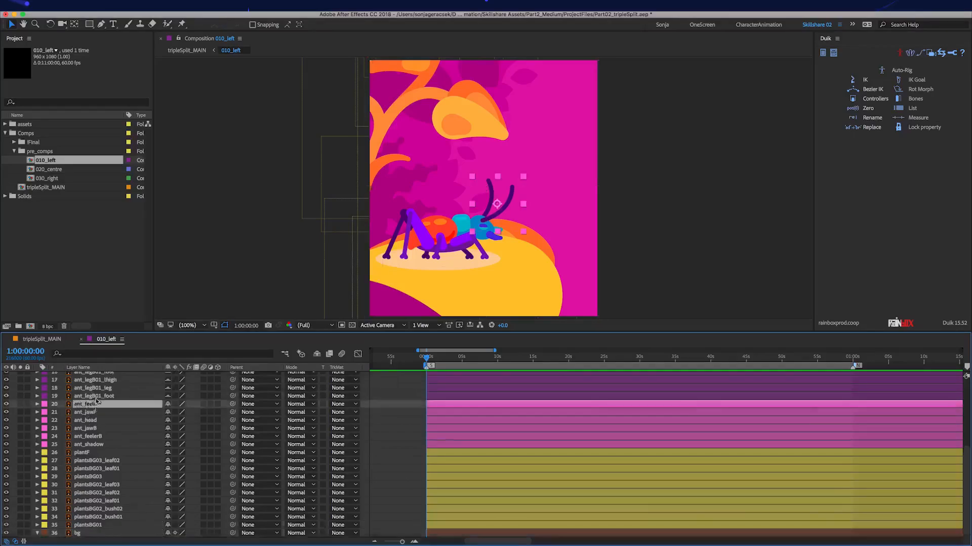
pyautogui.scroll(3, 124, 437)
pyautogui.scroll(5, 135, 464)
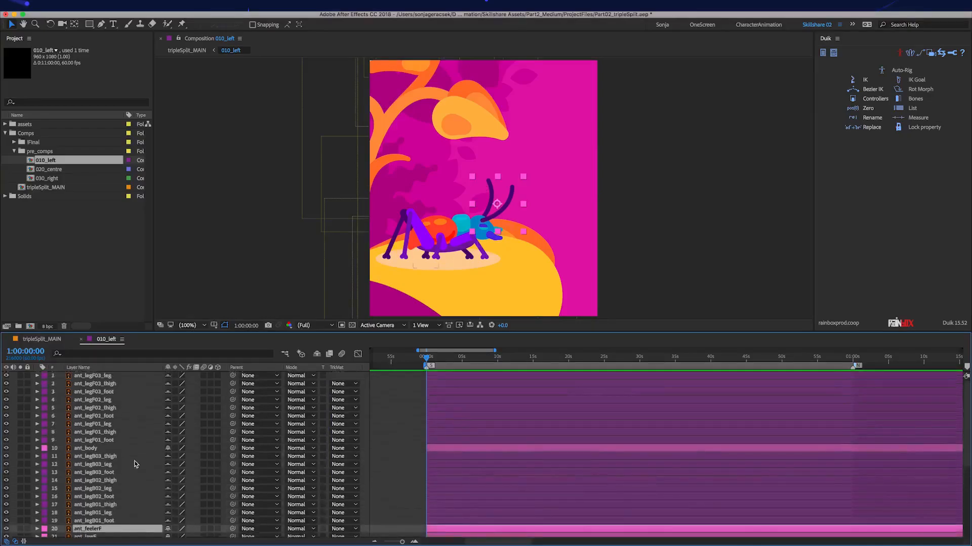
pyautogui.scroll(-5, 135, 464)
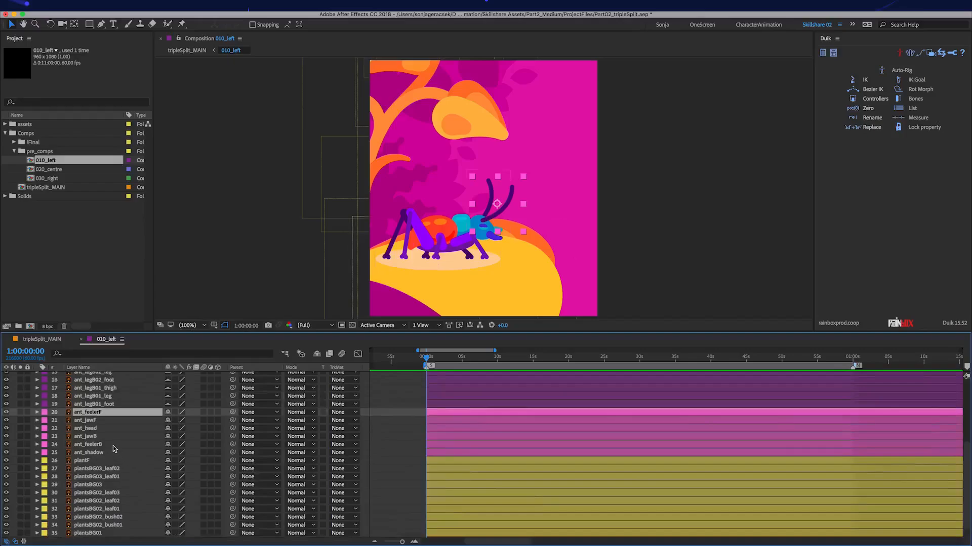
pyautogui.keyDown('super'); pyautogui.click(112, 446); pyautogui.keyUp('super')
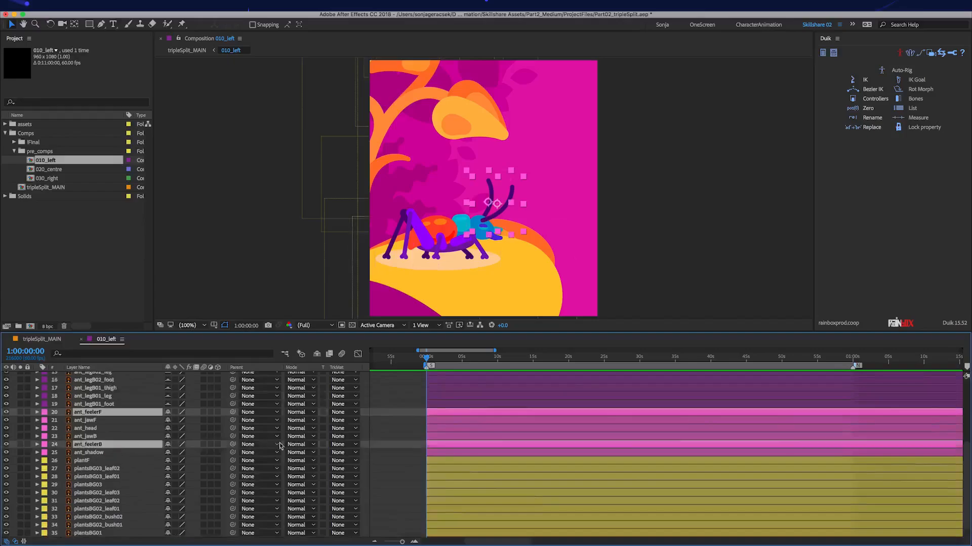
pyautogui.click(234, 445)
pyautogui.moveTo(235, 447); pyautogui.dragTo(109, 430)
# Parent the ant_jawB and ant_jawF layers to ant_head.
pyautogui.click(110, 436)
pyautogui.keyDown('super'); pyautogui.click(88, 420); pyautogui.keyUp('super')
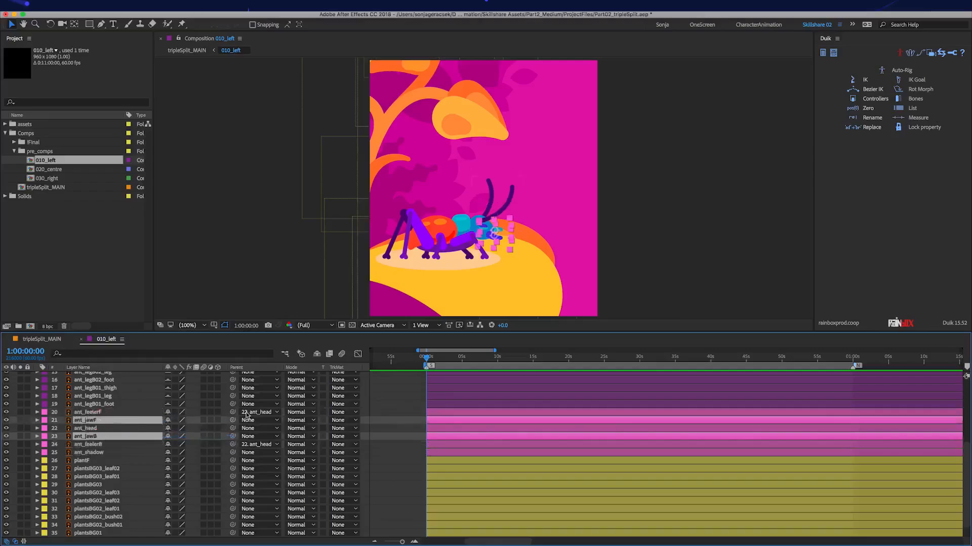
pyautogui.moveTo(233, 420); pyautogui.dragTo(107, 430)
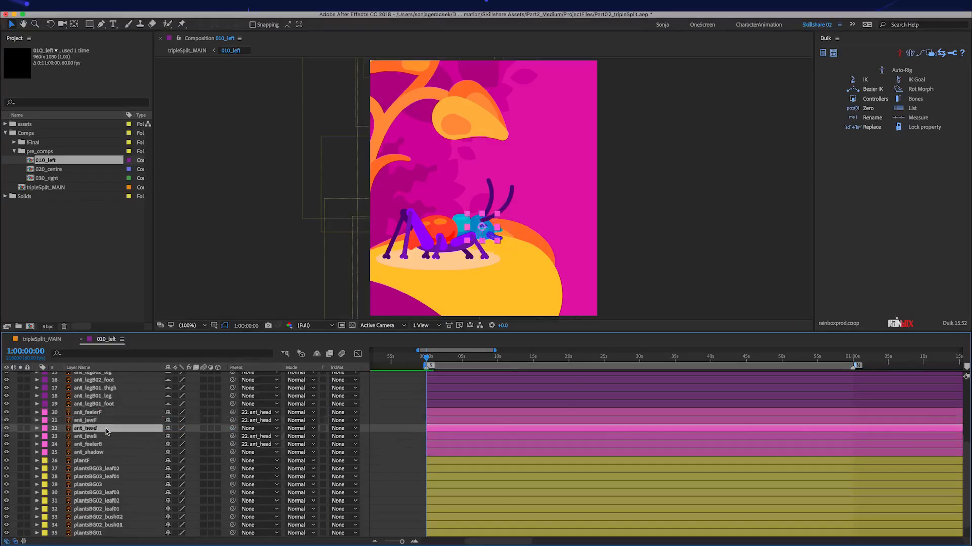
# Try parenting the ant_head layer to ant_body.
pyautogui.scroll(3, 233, 446)
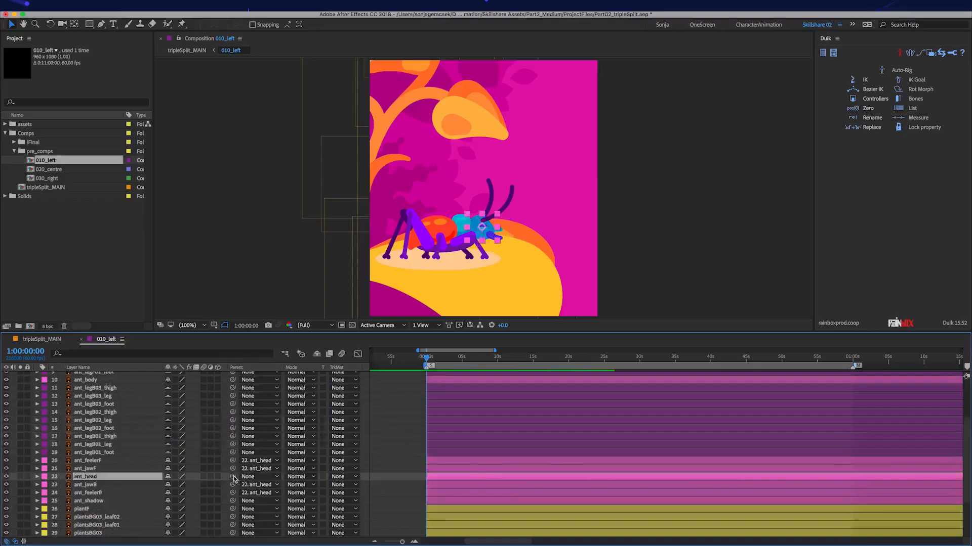
pyautogui.moveTo(232, 476); pyautogui.dragTo(94, 382)
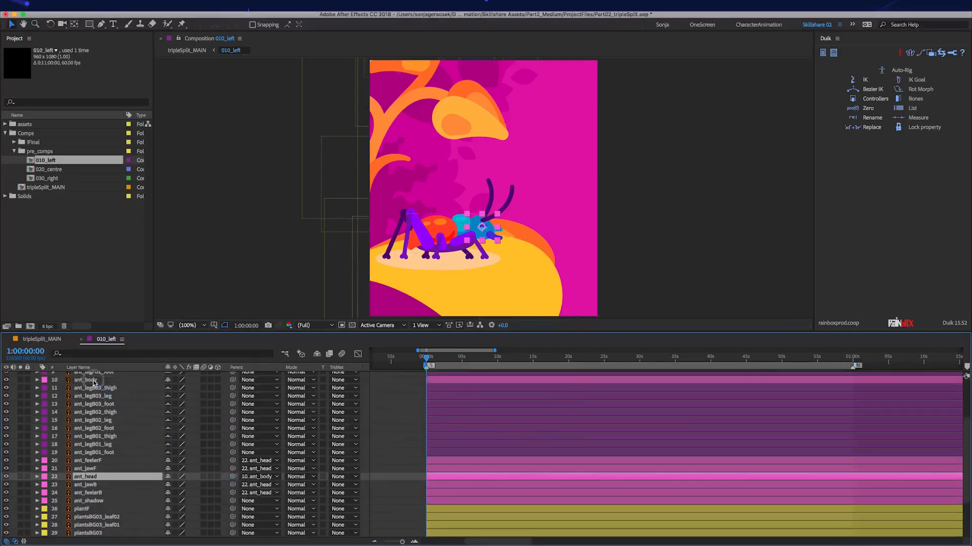
pyautogui.click(94, 382)
pyautogui.press('Return')
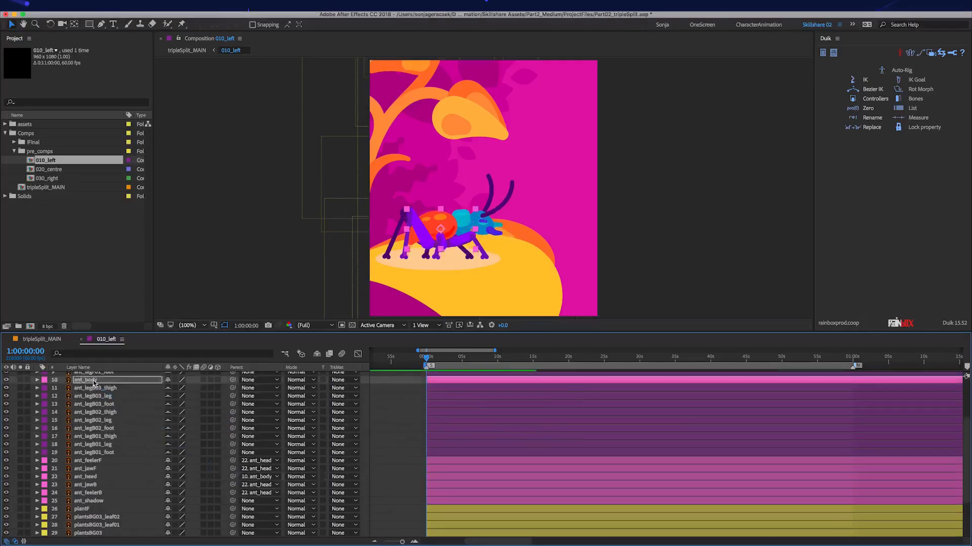
pyautogui.press('Return')
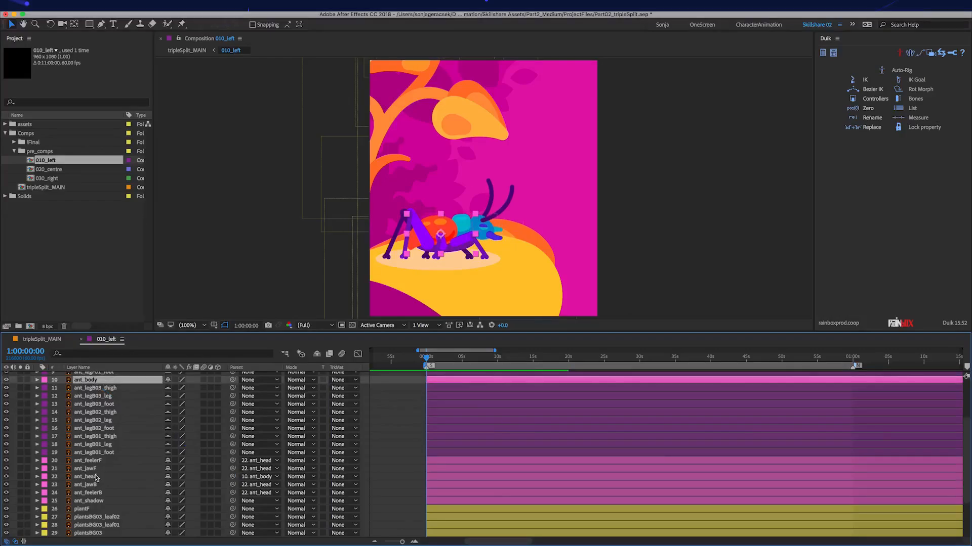
pyautogui.click(96, 479)
pyautogui.press('Return')
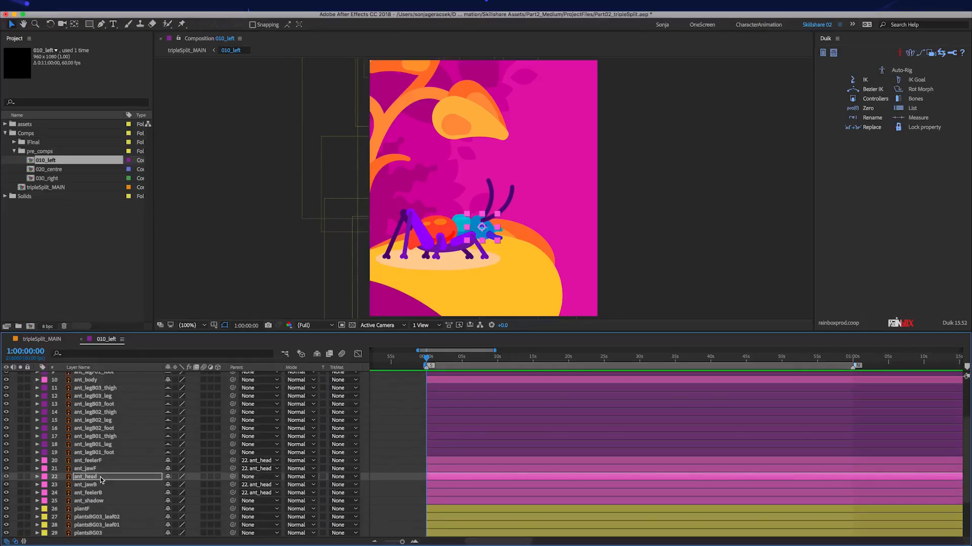
# Parent all six thigh layers, ant_legB01 to B03 and ant_legF01 to F03, to ant_body.
pyautogui.click(120, 437)
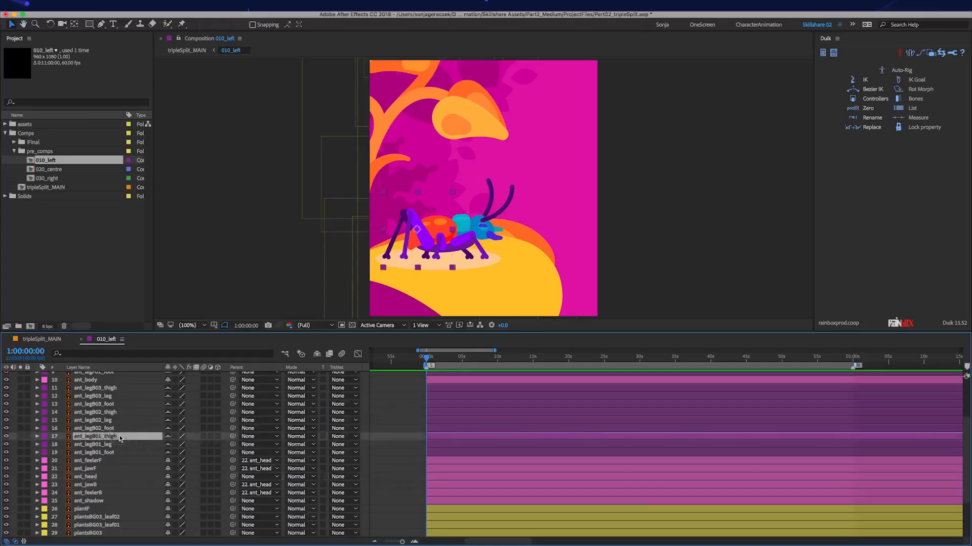
pyautogui.scroll(3, 141, 453)
pyautogui.keyDown('super'); pyautogui.click(116, 438); pyautogui.keyUp('super')
pyautogui.keyDown('super'); pyautogui.click(115, 416); pyautogui.keyUp('super')
pyautogui.scroll(4, 115, 416)
pyautogui.keyDown('super'); pyautogui.click(117, 420); pyautogui.keyUp('super')
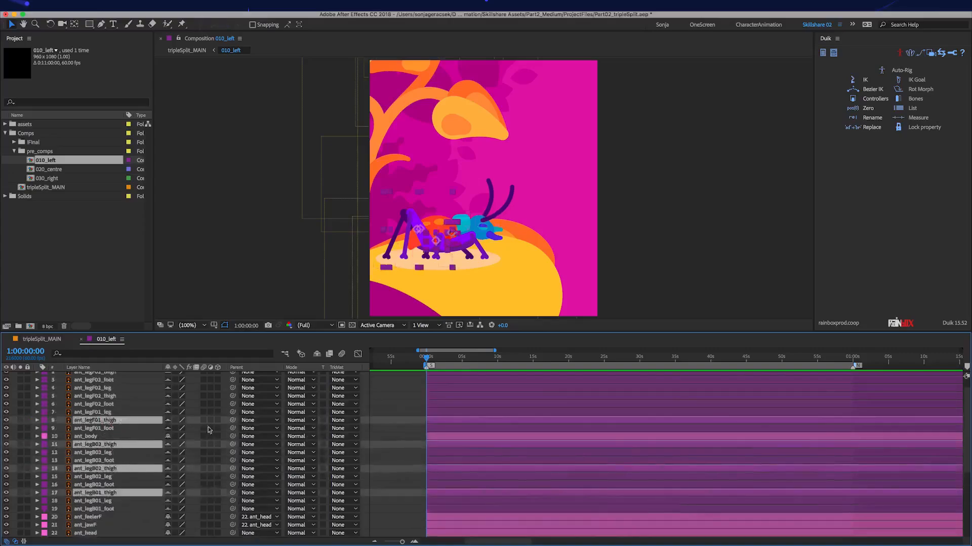
pyautogui.keyDown('super'); pyautogui.click(107, 396); pyautogui.keyUp('super')
pyautogui.moveTo(233, 396); pyautogui.dragTo(99, 437)
pyautogui.scroll(1, 98, 436)
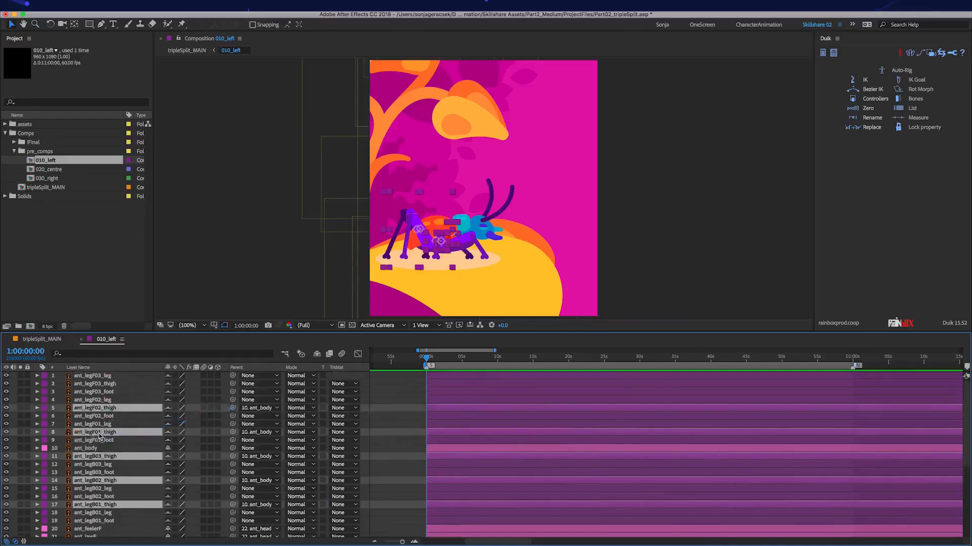
pyautogui.click(117, 385)
pyautogui.moveTo(232, 384); pyautogui.dragTo(99, 448)
pyautogui.click(98, 448)
# Parent the lower leg layers of ant_legB01, ant_legB02, ant_legB03 and ant_legF01 to their matching thigh layers.
pyautogui.scroll(-5, 103, 453)
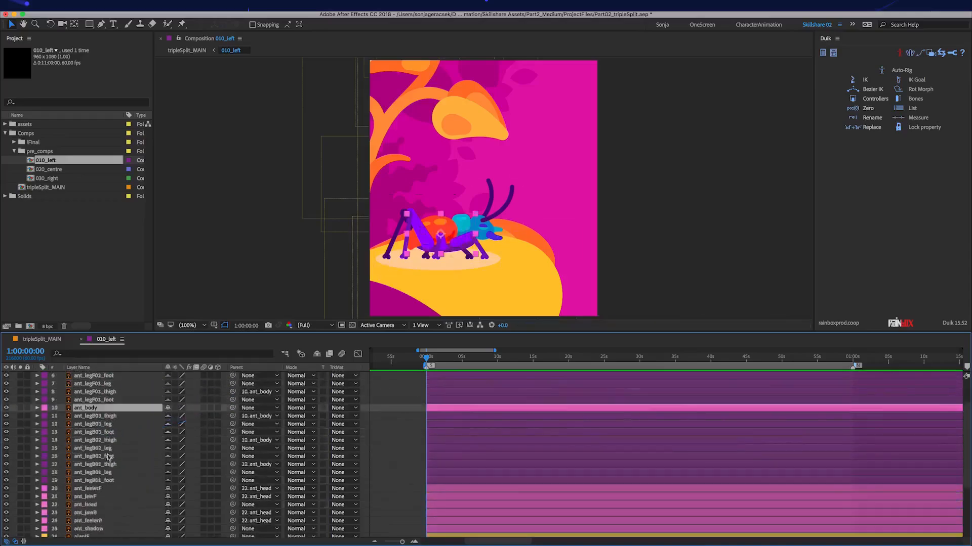
pyautogui.click(117, 464)
pyautogui.click(117, 480)
pyautogui.click(116, 473)
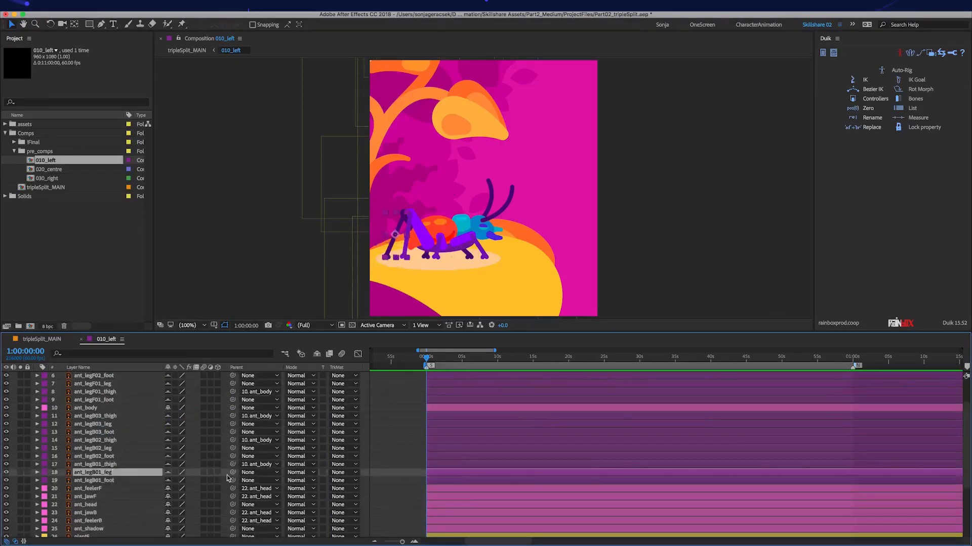
pyautogui.moveTo(232, 473); pyautogui.dragTo(115, 464)
pyautogui.click(113, 449)
pyautogui.moveTo(232, 449); pyautogui.dragTo(122, 440)
pyautogui.click(111, 424)
pyautogui.moveTo(233, 424); pyautogui.dragTo(120, 415)
pyautogui.click(114, 384)
pyautogui.moveTo(233, 383); pyautogui.dragTo(119, 392)
pyautogui.scroll(2, 129, 408)
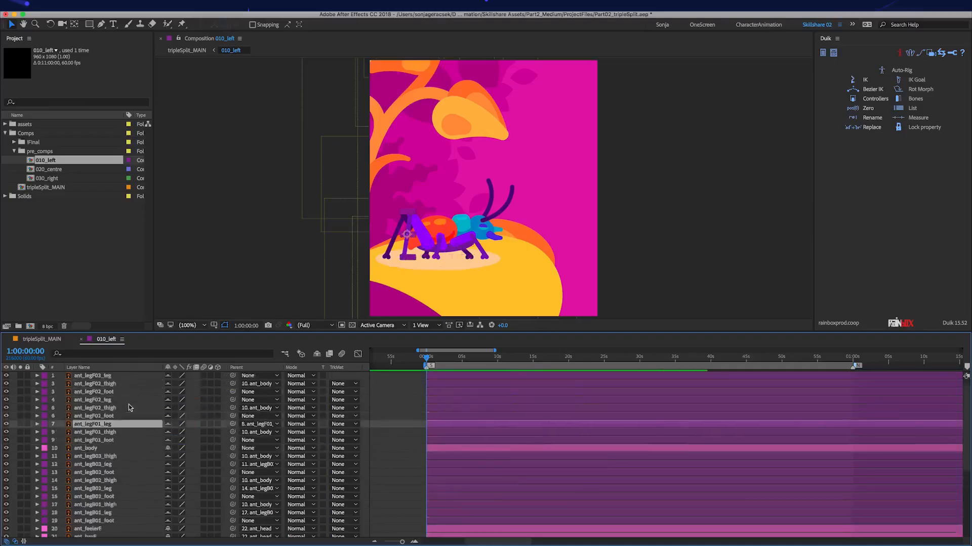
pyautogui.click(130, 408)
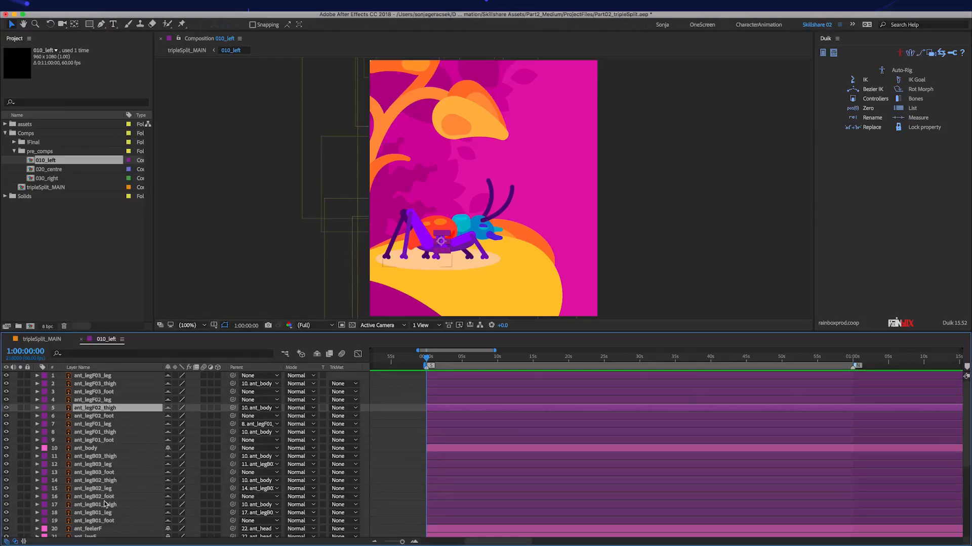
pyautogui.click(100, 521)
pyautogui.keyDown('shift'); pyautogui.click(109, 457); pyautogui.keyUp('shift')
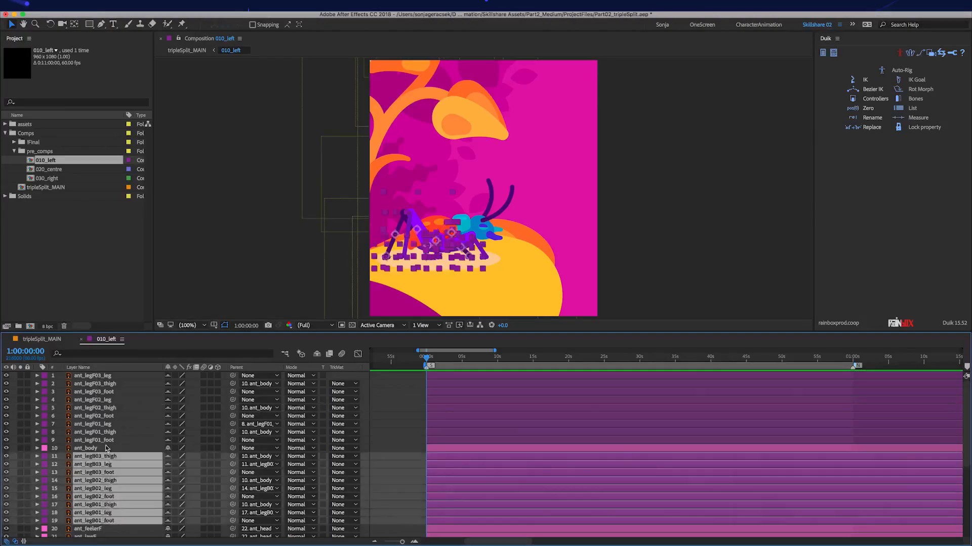
pyautogui.click(107, 440)
pyautogui.keyDown('shift'); pyautogui.click(107, 377); pyautogui.keyUp('shift')
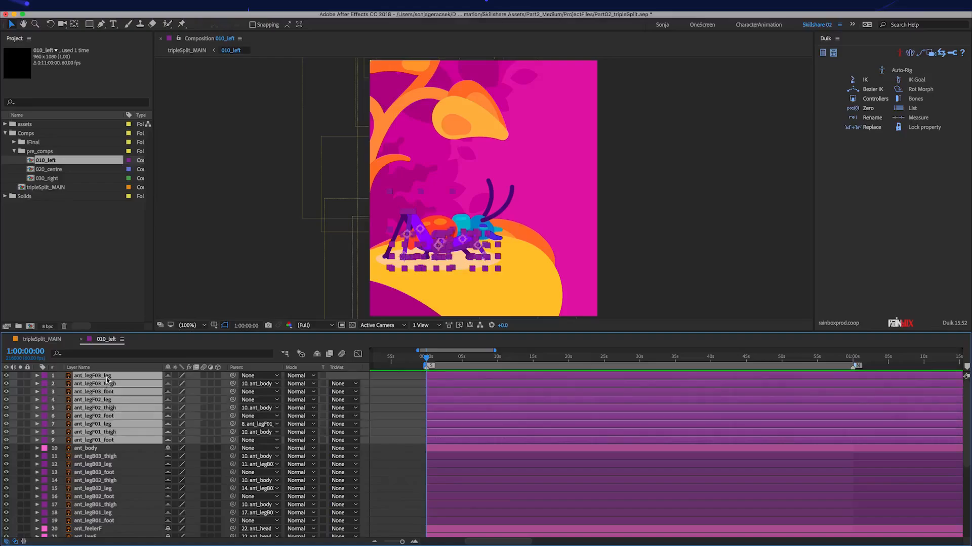
pyautogui.click(108, 440)
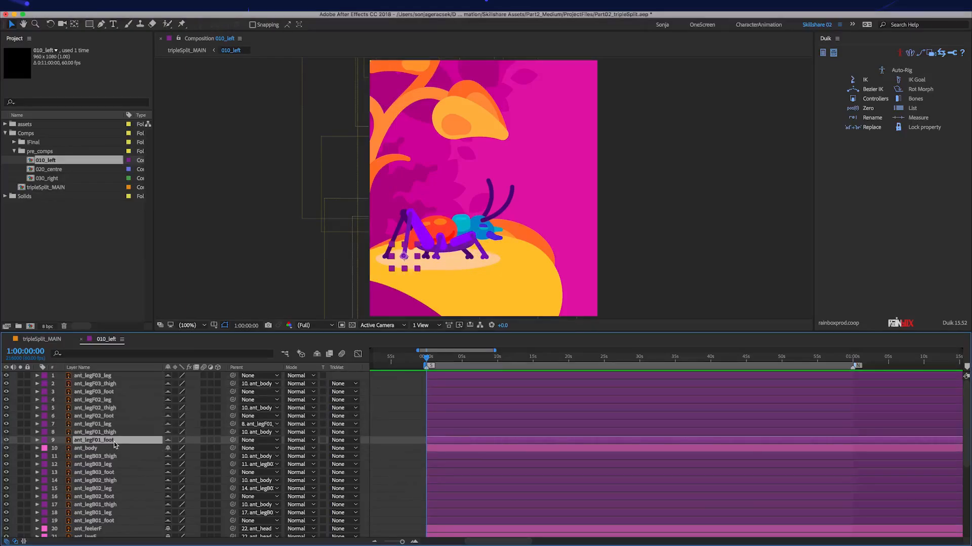
# Parent the ant_legF02_leg layer to ant_legF03_thigh.
pyautogui.click(120, 400)
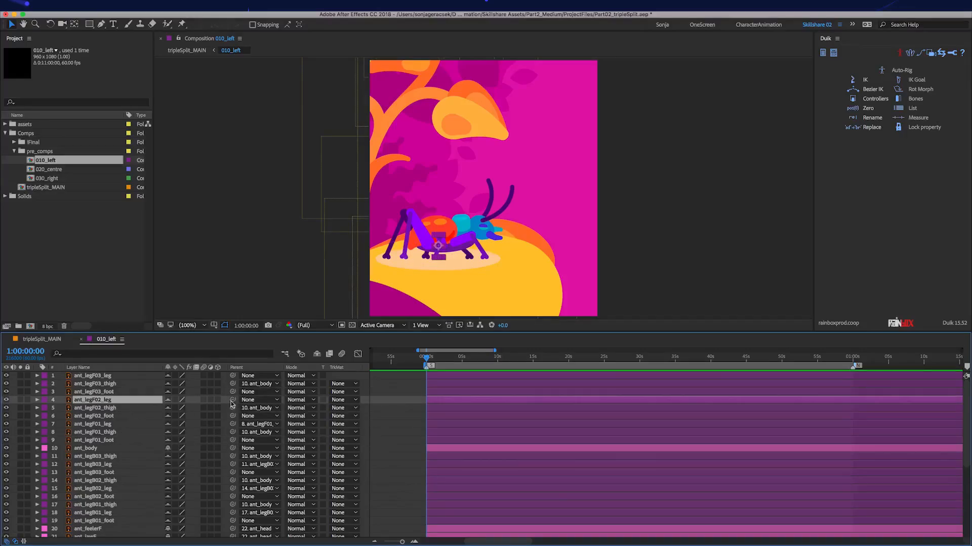
pyautogui.moveTo(232, 404); pyautogui.dragTo(146, 383)
pyautogui.click(136, 387)
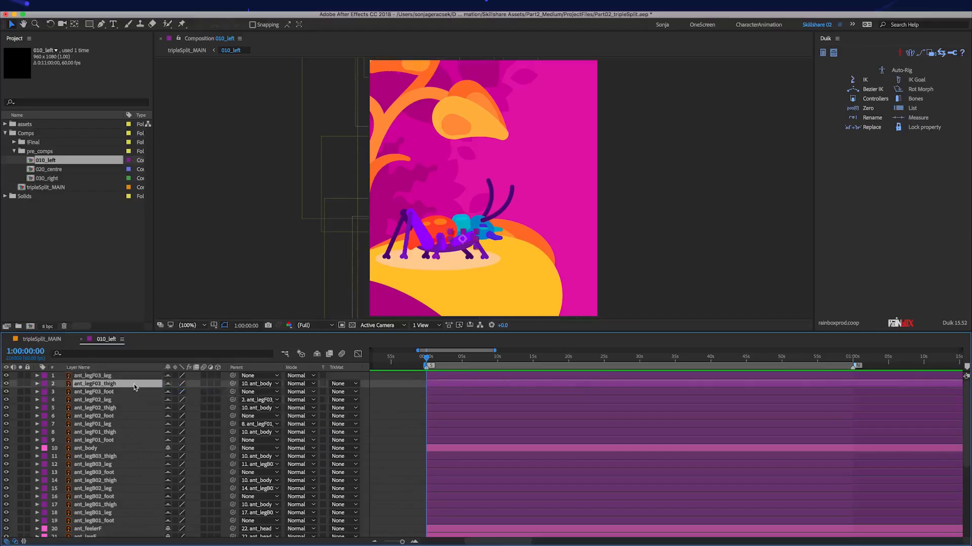
# Parent the front foot layers ant_legF01_foot, ant_legF02_foot and ant_legF03_foot to their matching lower leg layers.
pyautogui.click(119, 424)
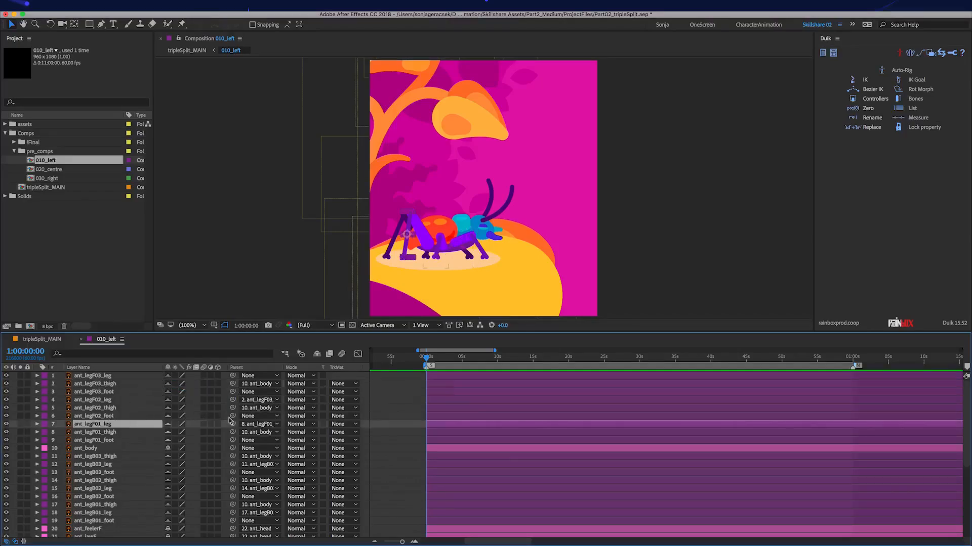
pyautogui.click(135, 441)
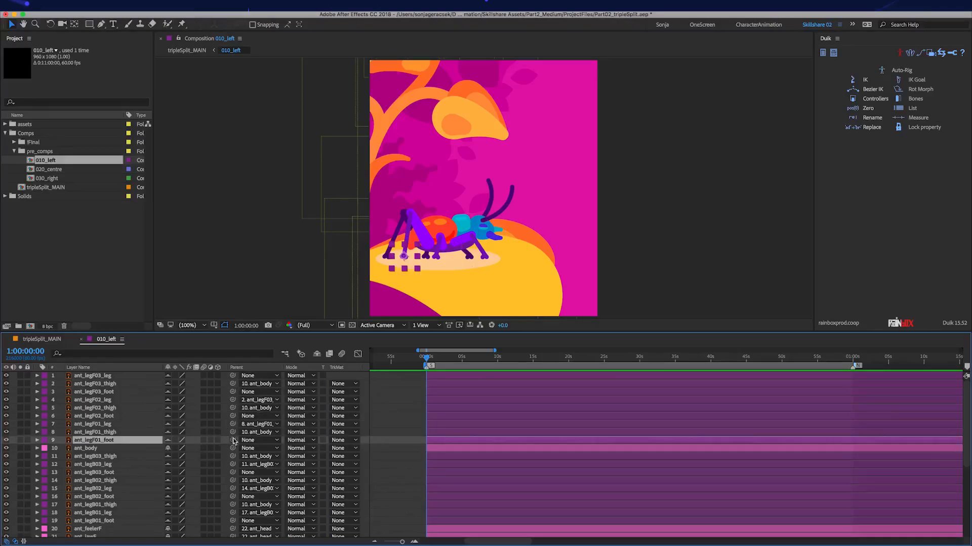
pyautogui.moveTo(233, 441); pyautogui.dragTo(115, 427)
pyautogui.click(121, 416)
pyautogui.moveTo(233, 416); pyautogui.dragTo(97, 400)
pyautogui.click(125, 393)
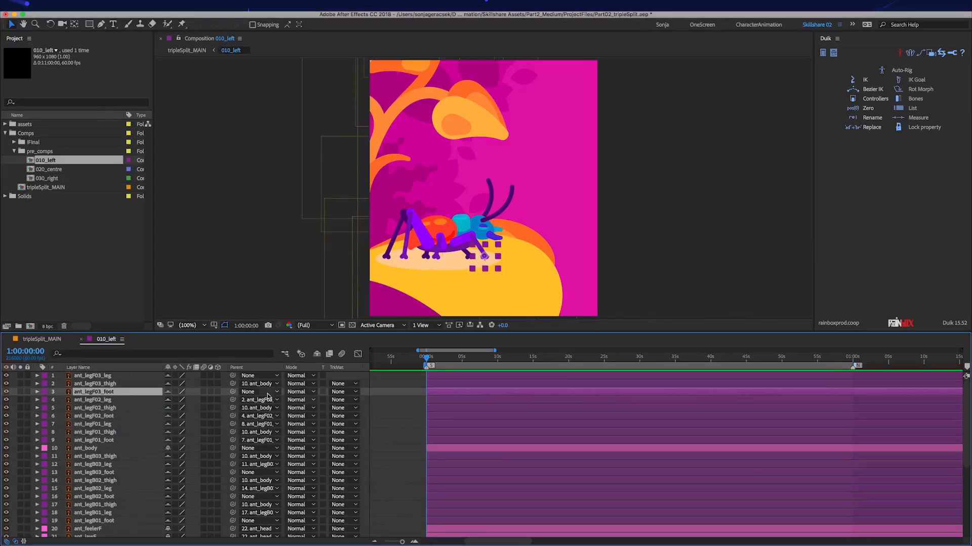
pyautogui.moveTo(232, 391); pyautogui.dragTo(99, 375)
# Parent the back foot layers ant_legB03_foot, ant_legB02_foot and ant_legB01_foot to their matching lower leg layers.
pyautogui.click(111, 473)
pyautogui.moveTo(233, 472); pyautogui.dragTo(134, 466)
pyautogui.click(111, 497)
pyautogui.moveTo(232, 496); pyautogui.dragTo(101, 488)
pyautogui.click(111, 520)
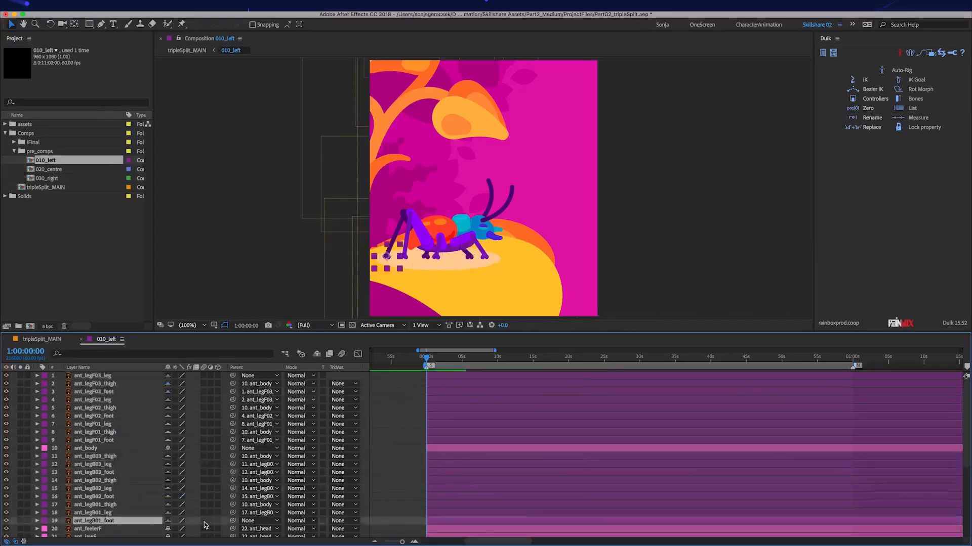
pyautogui.moveTo(232, 520); pyautogui.dragTo(93, 513)
# Parent the ant_head layer to ant_body.
pyautogui.scroll(-1, 189, 479)
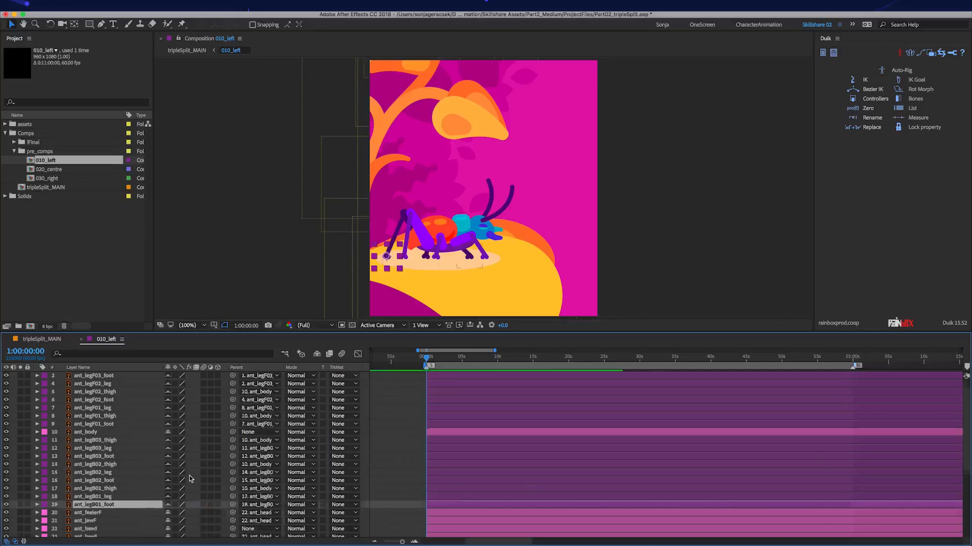
pyautogui.scroll(-5, 190, 479)
pyautogui.click(111, 441)
pyautogui.moveTo(232, 440); pyautogui.dragTo(107, 407)
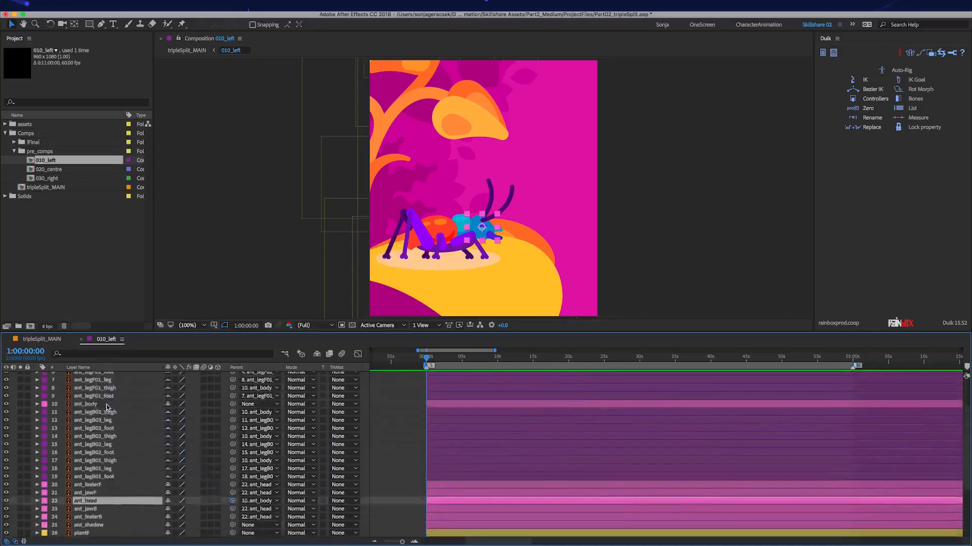
# Create a null object above ant_body and snap it to the middle of the ant's body.
pyautogui.click(105, 406)
pyautogui.hotkey('ctrl', 'alt', 'shift', 'y')
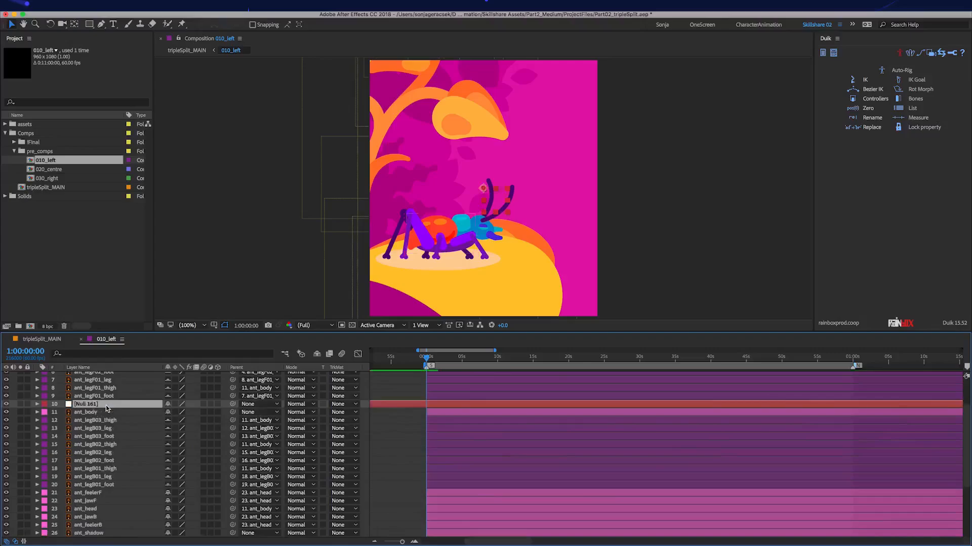
pyautogui.press('a')
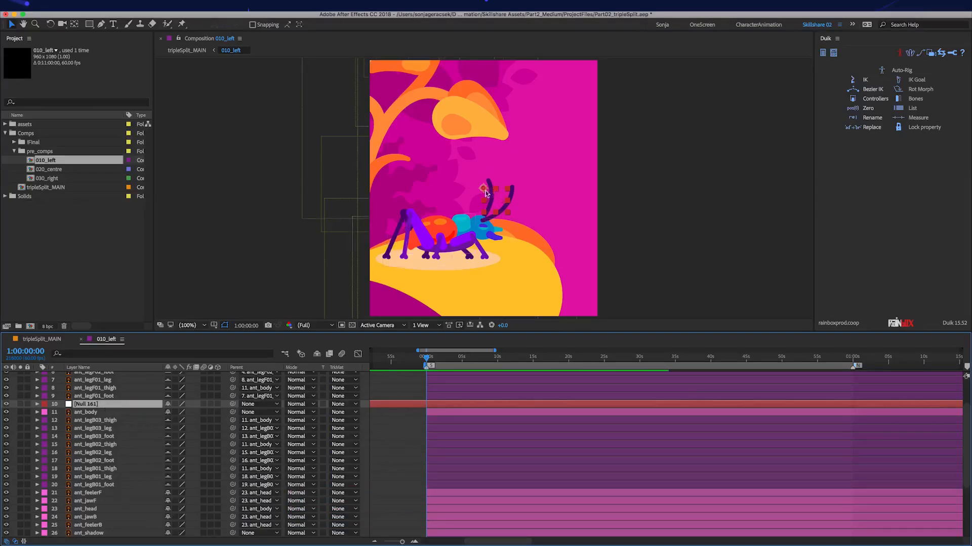
pyautogui.click(447, 235)
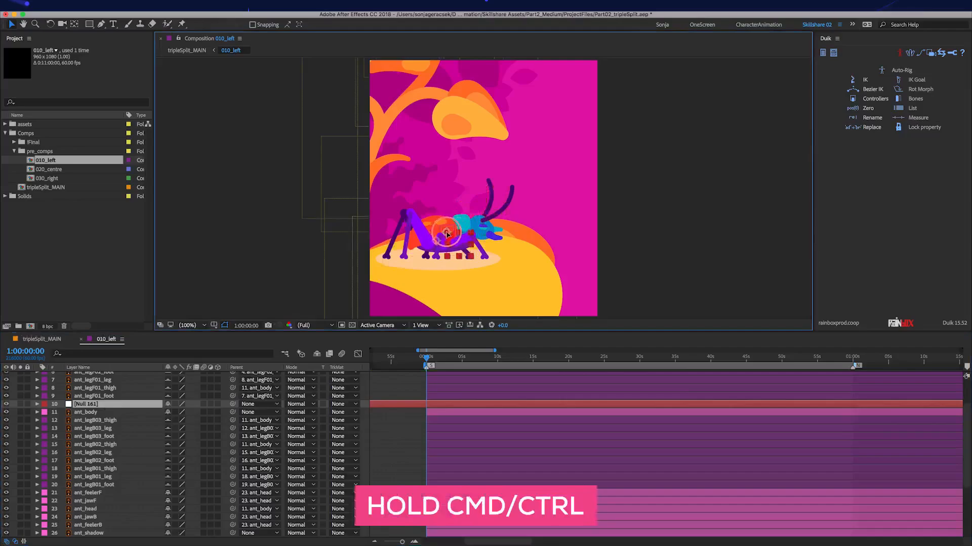
# Parent ant_body to the new null and move the null to the top of the layer stack.
pyautogui.click(126, 413)
pyautogui.moveTo(232, 412); pyautogui.dragTo(107, 404)
pyautogui.moveTo(107, 404); pyautogui.dragTo(112, 377)
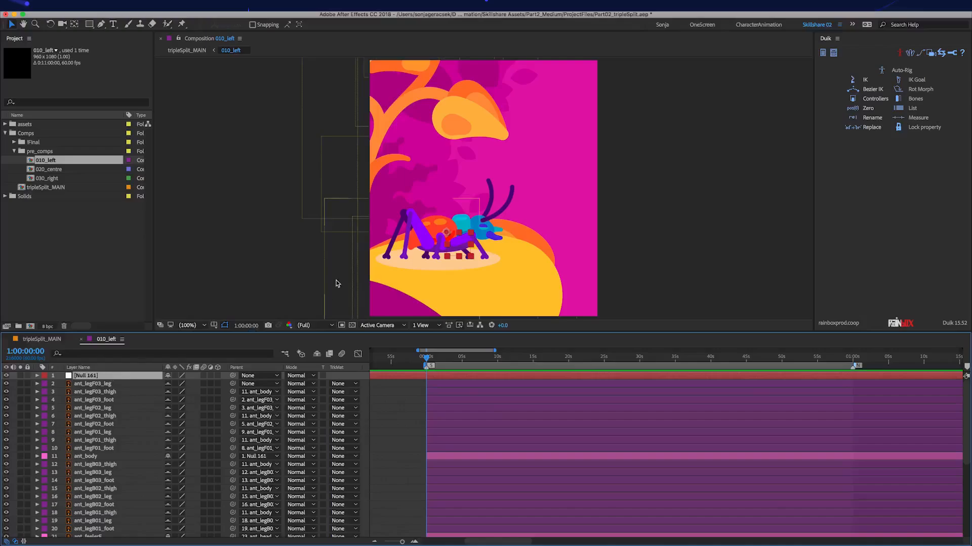
# Test the ant's parenting by moving the null, and undo the move.
pyautogui.click(467, 215)
pyautogui.moveTo(467, 215); pyautogui.dragTo(469, 215)
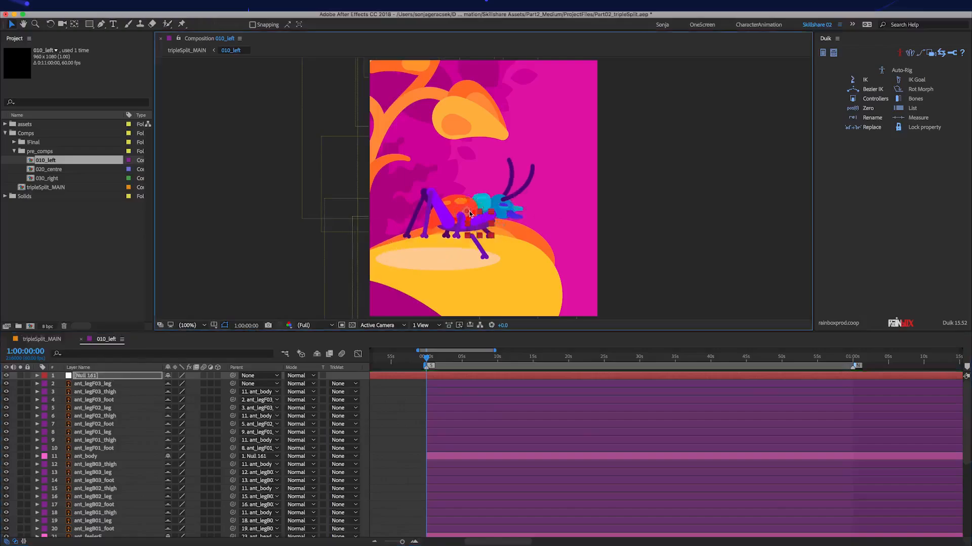
pyautogui.hotkey('ctrl', 'z')
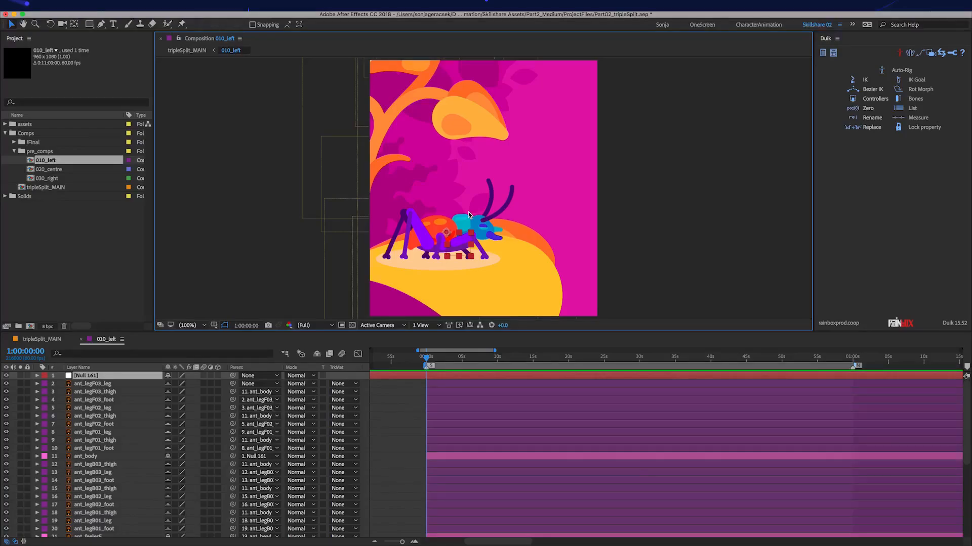
# Trim the null's start to 1:00:00:00 and rename it CTRL_ant.
pyautogui.scroll(-3, 107, 469)
pyautogui.scroll(3, 107, 469)
pyautogui.click(98, 377)
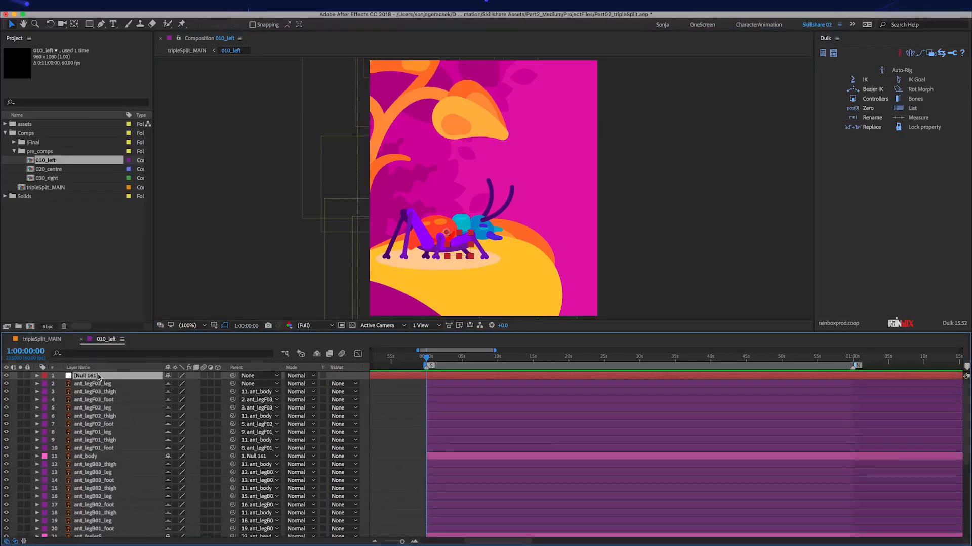
pyautogui.hotkey('alt', '[')
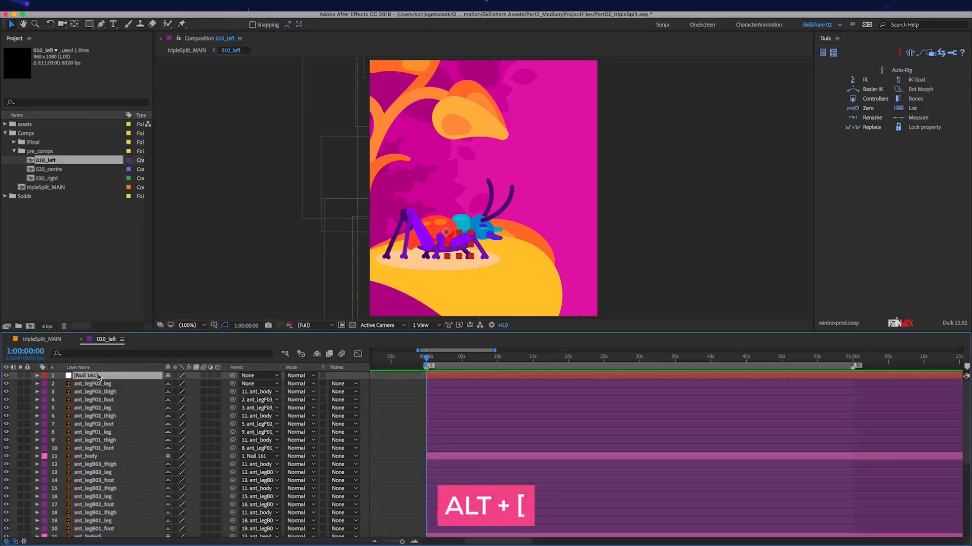
pyautogui.press('Return')
pyautogui.write('CTRL_ant')
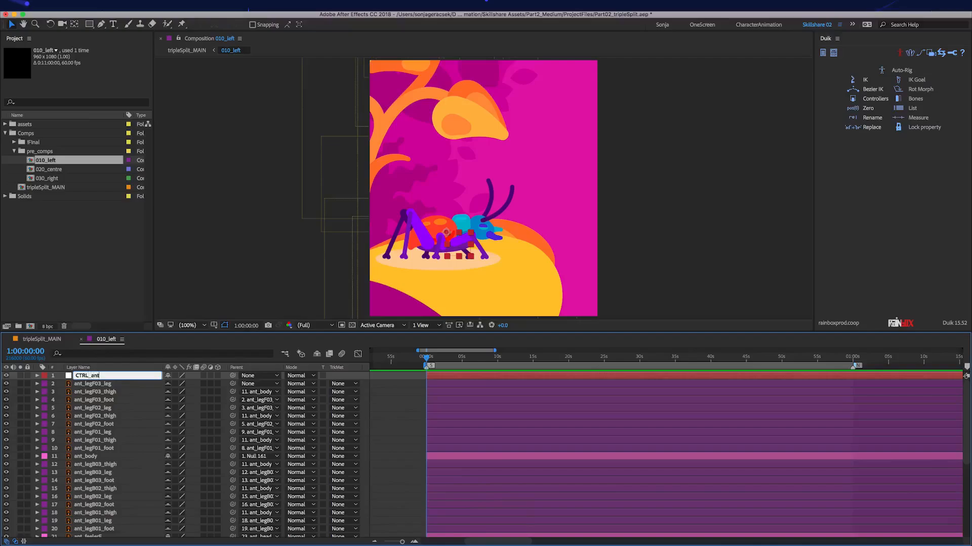
pyautogui.press('Return')
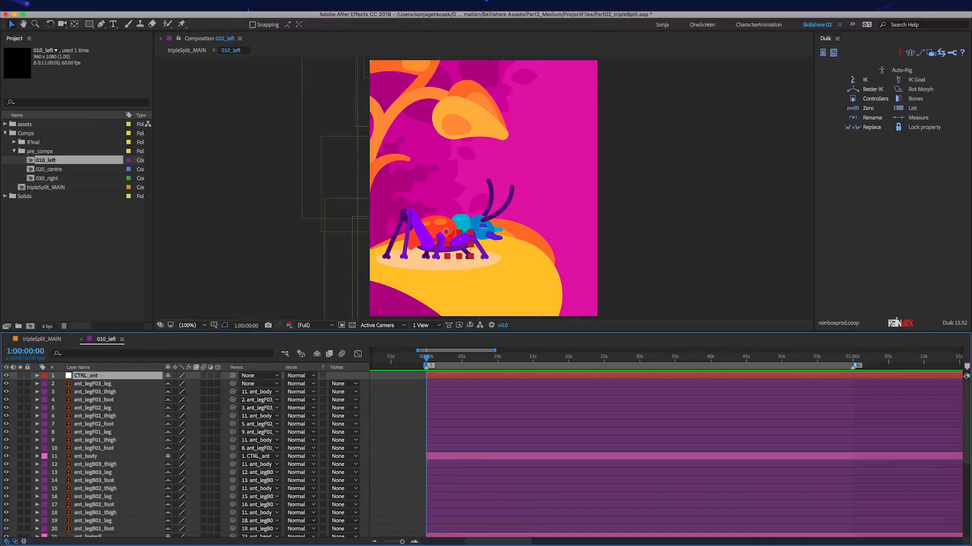
# Parent the ant_legF03_leg layer to ant_legF03_thigh.
pyautogui.click(117, 386)
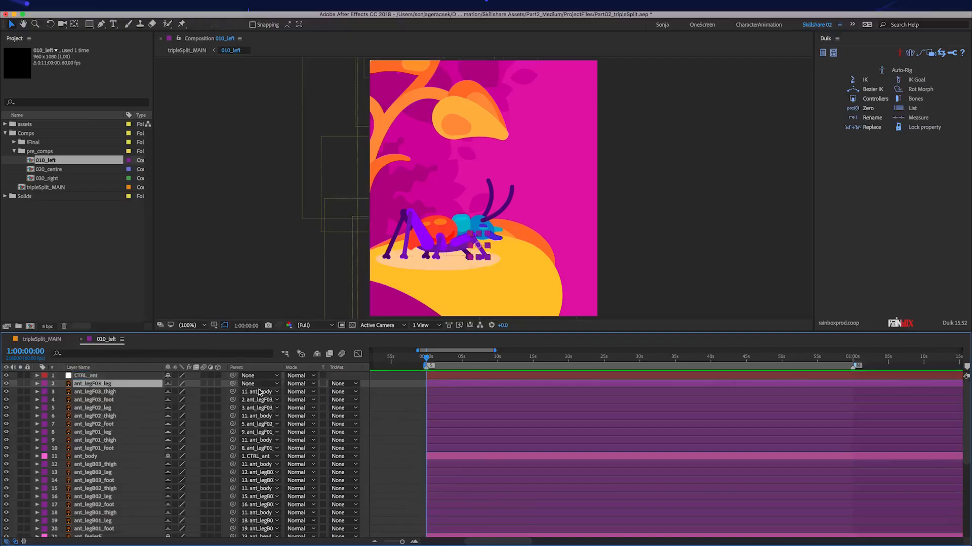
pyautogui.moveTo(233, 388); pyautogui.dragTo(103, 384)
# Move CTRL_ant upward to test the complete ant rig, and undo the move.
pyautogui.click(96, 375)
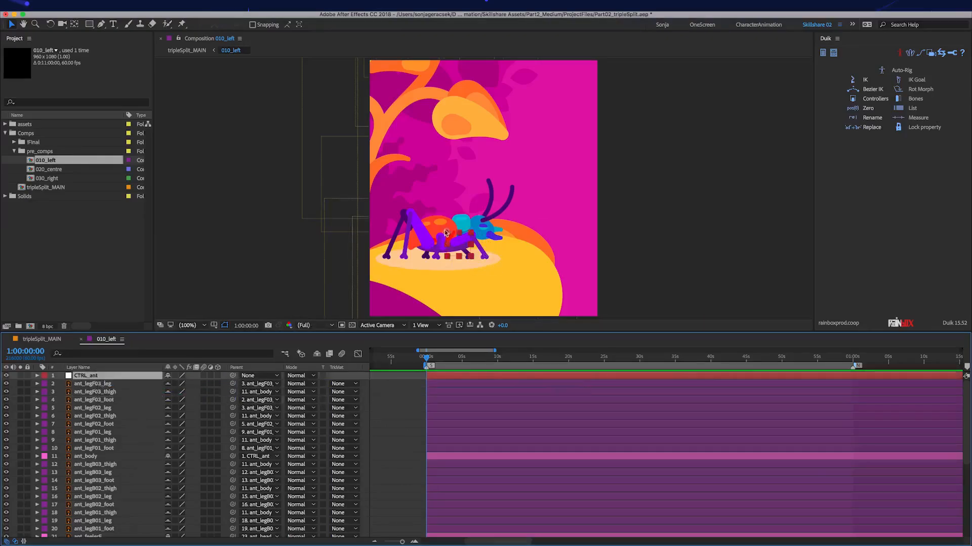
pyautogui.moveTo(446, 233); pyautogui.dragTo(457, 191)
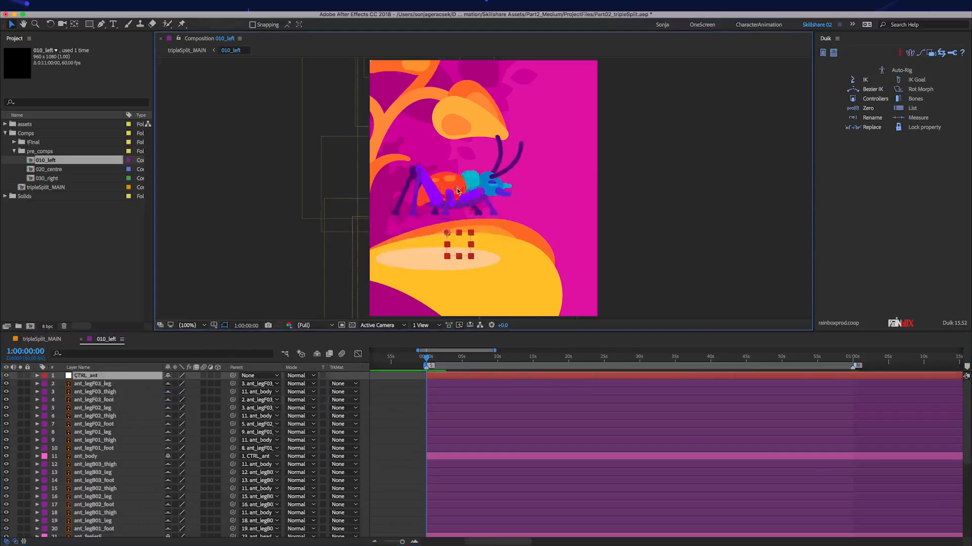
pyautogui.press('super+z')
# Parent the ant_shadow layer to CTRL_ant.
pyautogui.scroll(-5, 135, 450)
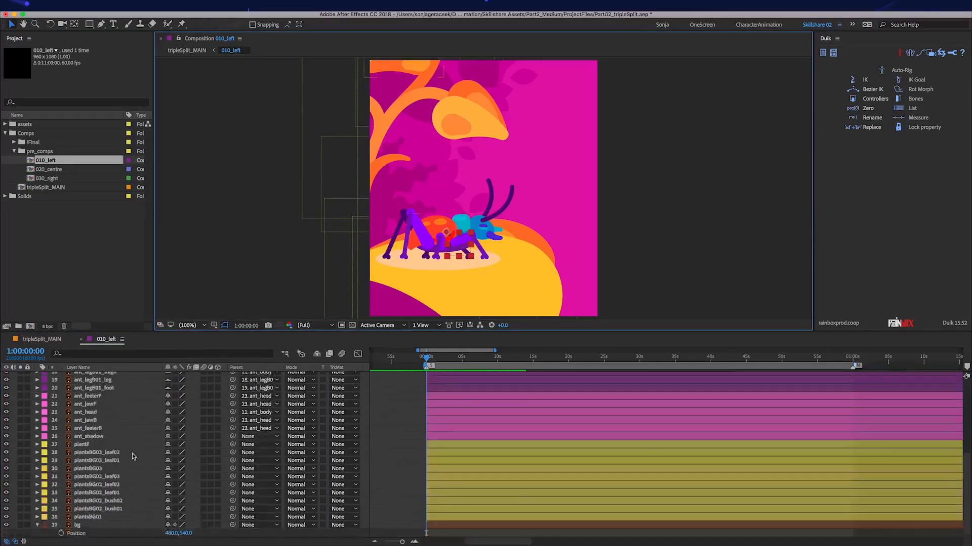
pyautogui.click(104, 436)
pyautogui.moveTo(232, 436); pyautogui.dragTo(128, 381)
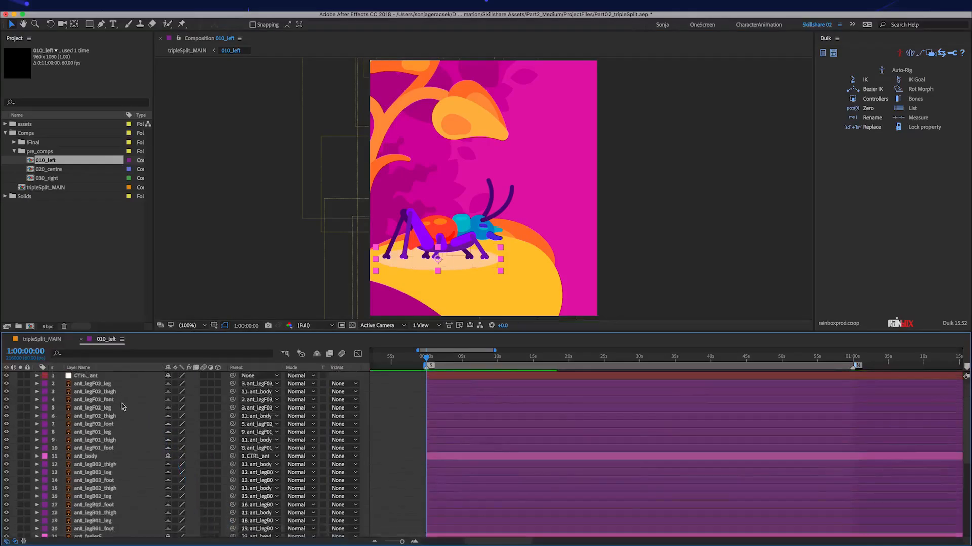
# Parent the plantsBG03_leaf02 and plantsBG03_leaf01 layers to plantsBG03.
pyautogui.click(84, 376)
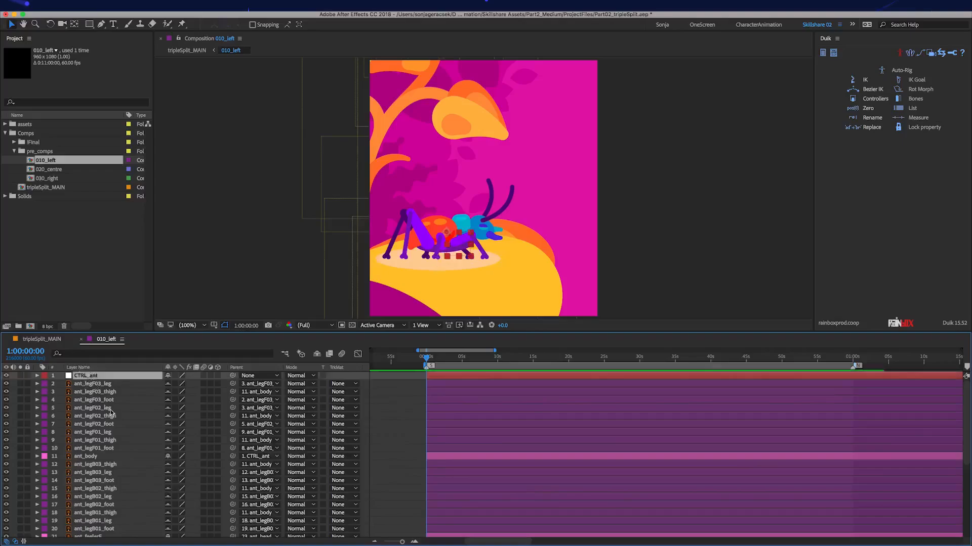
pyautogui.scroll(-5, 131, 465)
pyautogui.click(96, 452)
pyautogui.keyDown('shift'); pyautogui.click(96, 460); pyautogui.keyUp('shift')
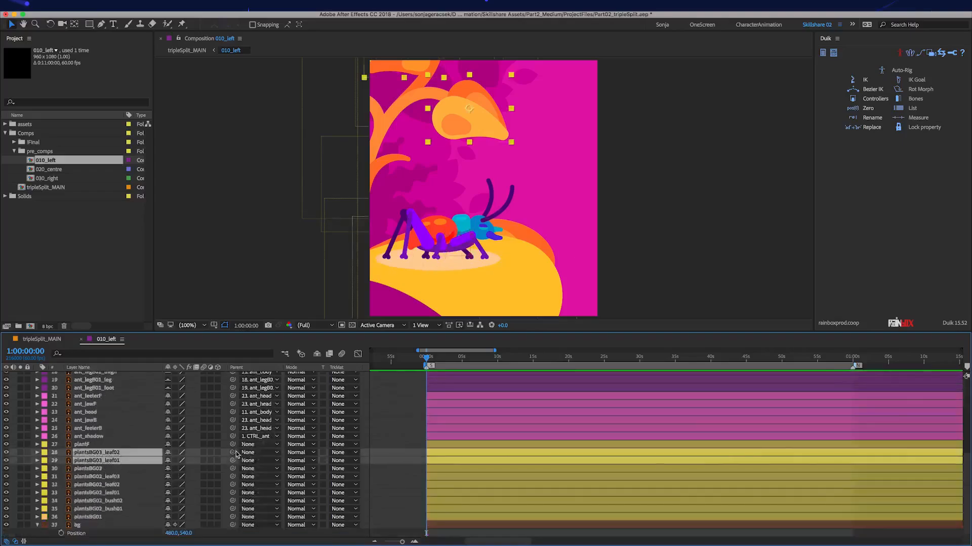
pyautogui.moveTo(231, 452); pyautogui.dragTo(100, 471)
pyautogui.click(118, 476)
pyautogui.click(118, 494)
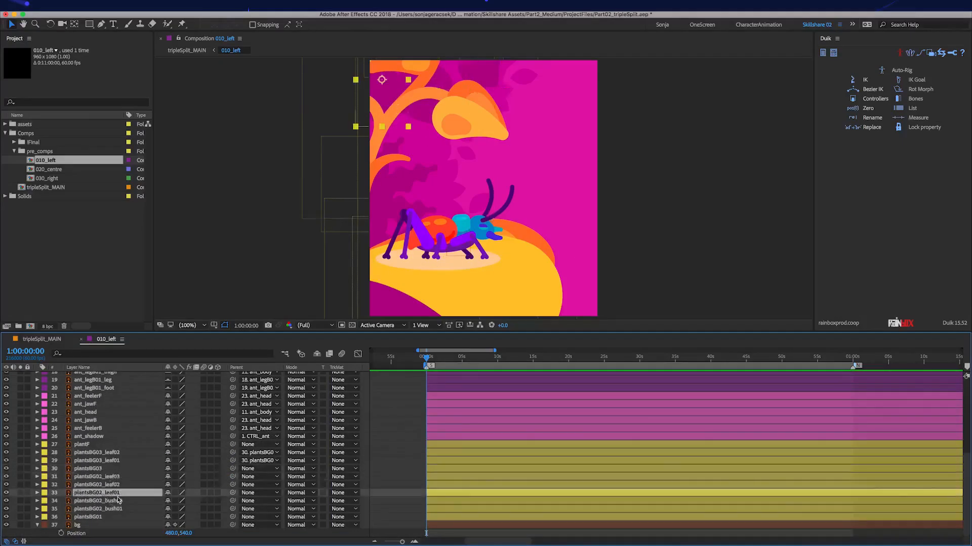
# Open the 020_centre precomp at 1:00:00:00 and parent jelly01_leg01 through jelly01_leg06 to jelly01.
pyautogui.doubleClick(54, 172)
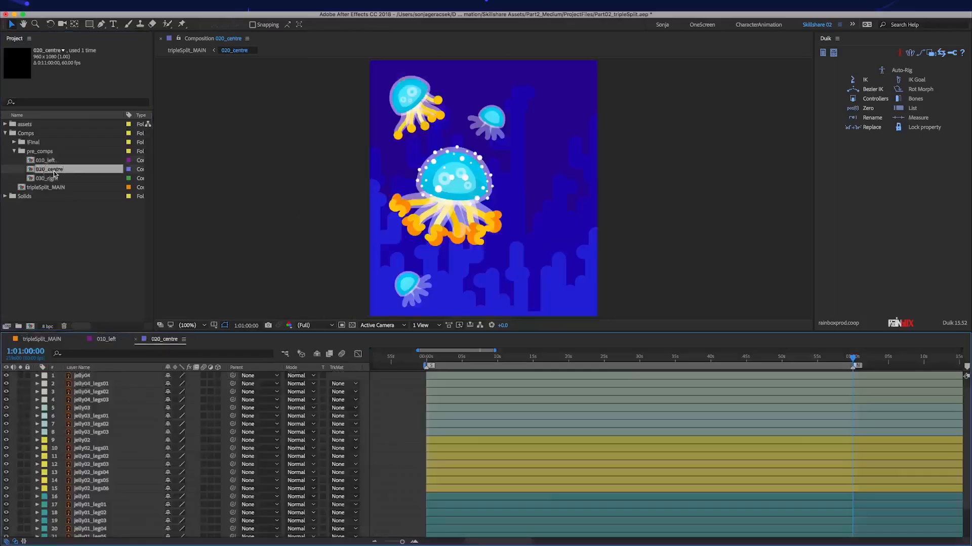
pyautogui.press('Home')
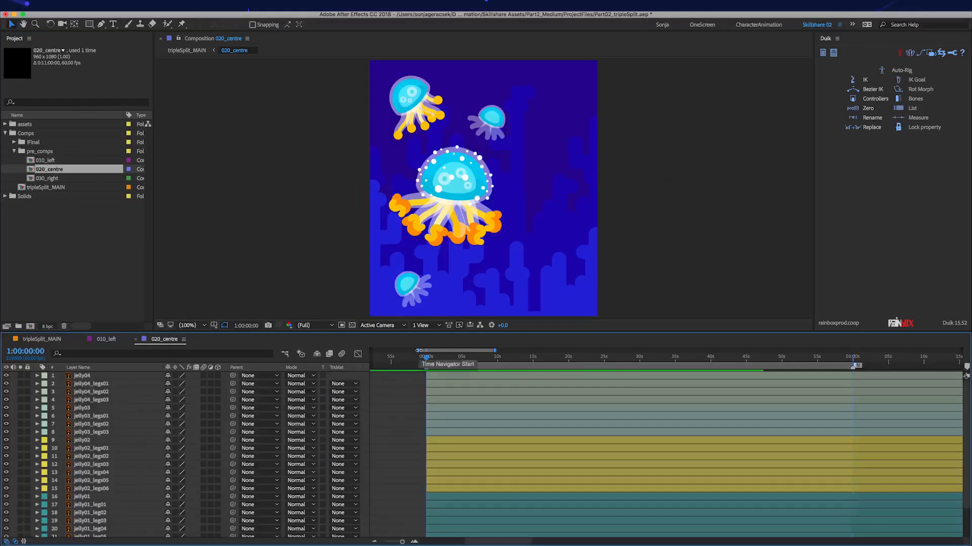
pyautogui.scroll(-5, 113, 488)
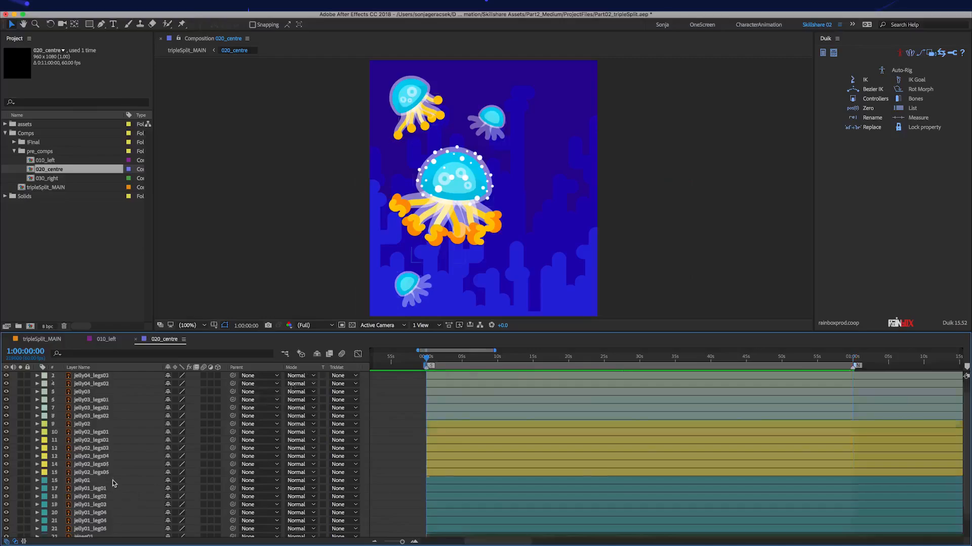
pyautogui.click(100, 509)
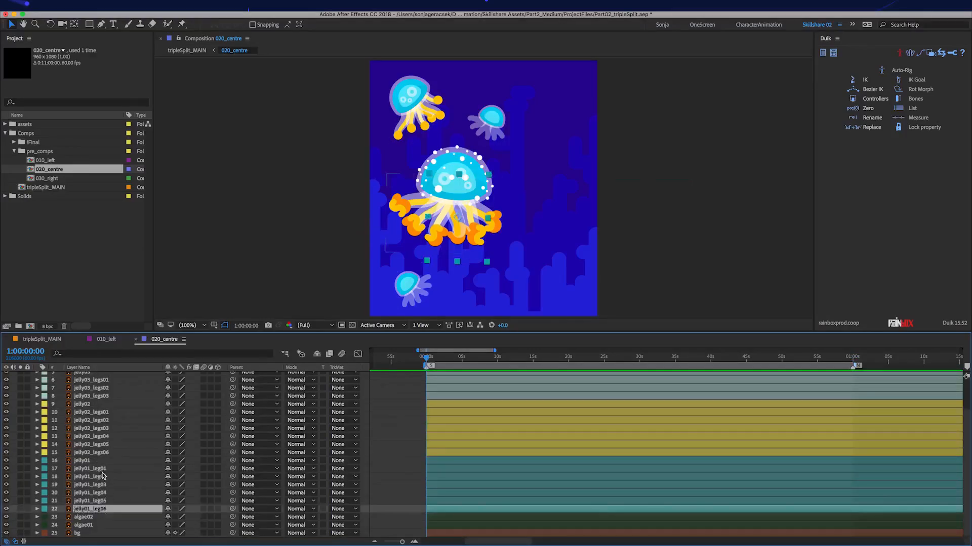
pyautogui.keyDown('shift'); pyautogui.click(93, 469); pyautogui.keyUp('shift')
pyautogui.moveTo(233, 468); pyautogui.dragTo(110, 461)
# Parent the jelly02_legs01 through jelly02_legs06 layers to jelly02.
pyautogui.click(101, 452)
pyautogui.keyDown('shift'); pyautogui.click(94, 411); pyautogui.keyUp('shift')
pyautogui.moveTo(232, 412); pyautogui.dragTo(94, 405)
# Parent the three jelly03_legs layers to jelly03 and the three jelly04_legs layers to jelly04.
pyautogui.scroll(5, 113, 455)
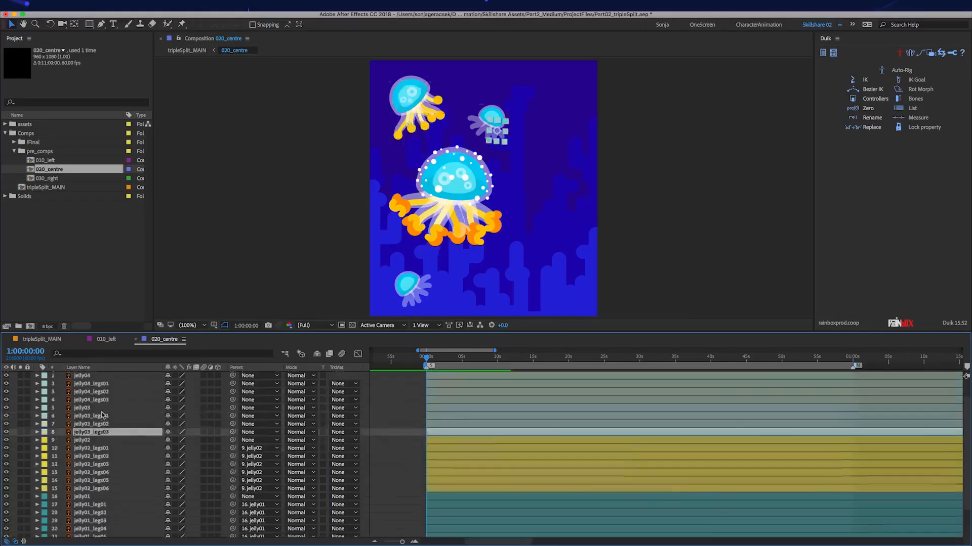
pyautogui.click(100, 433)
pyautogui.keyDown('shift'); pyautogui.click(94, 416); pyautogui.keyUp('shift')
pyautogui.moveTo(232, 416); pyautogui.dragTo(94, 408)
pyautogui.click(100, 400)
pyautogui.keyDown('shift'); pyautogui.click(94, 384); pyautogui.keyUp('shift')
pyautogui.moveTo(232, 383); pyautogui.dragTo(132, 378)
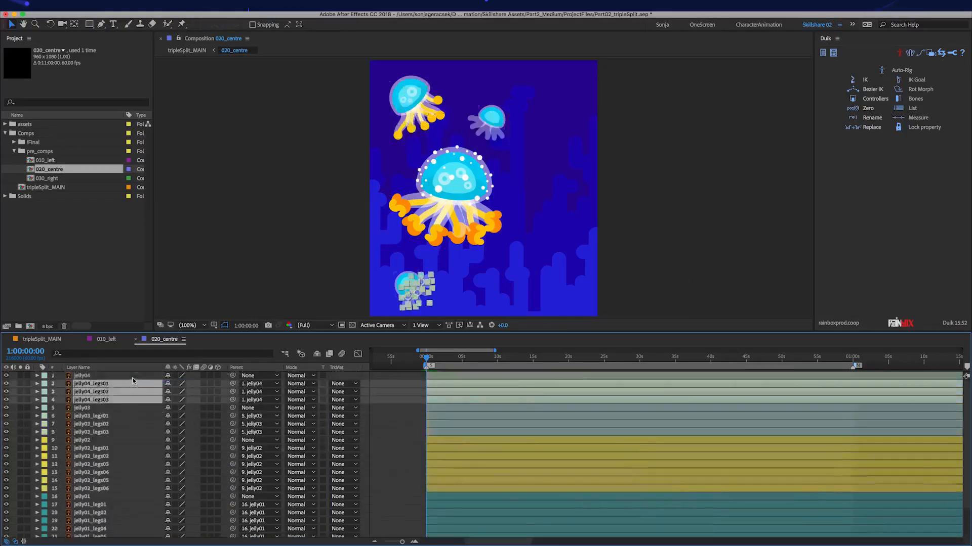
# Create a null object above jelly04 and trim its start to 1:00:00:00.
pyautogui.click(132, 378)
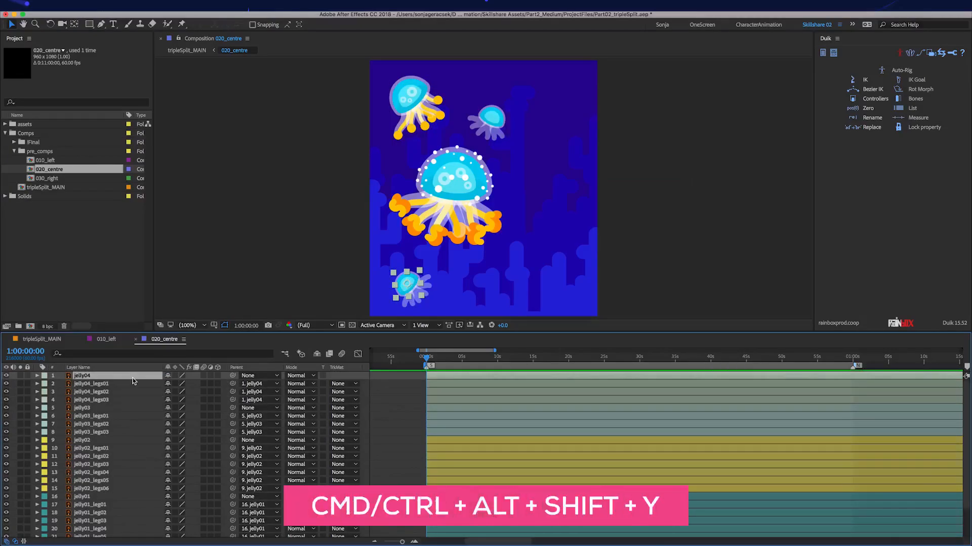
pyautogui.press('alt+shift+super+y')
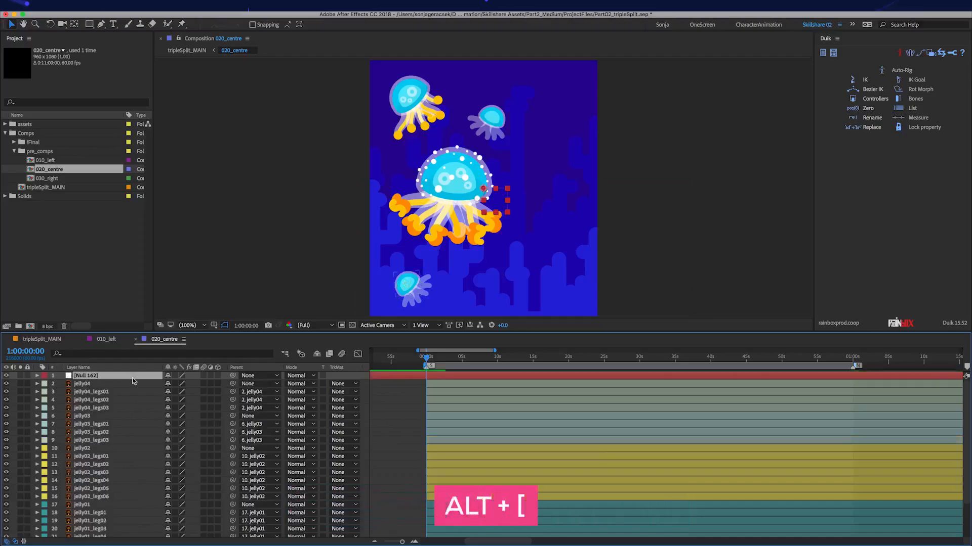
pyautogui.hotkey('alt', '[')
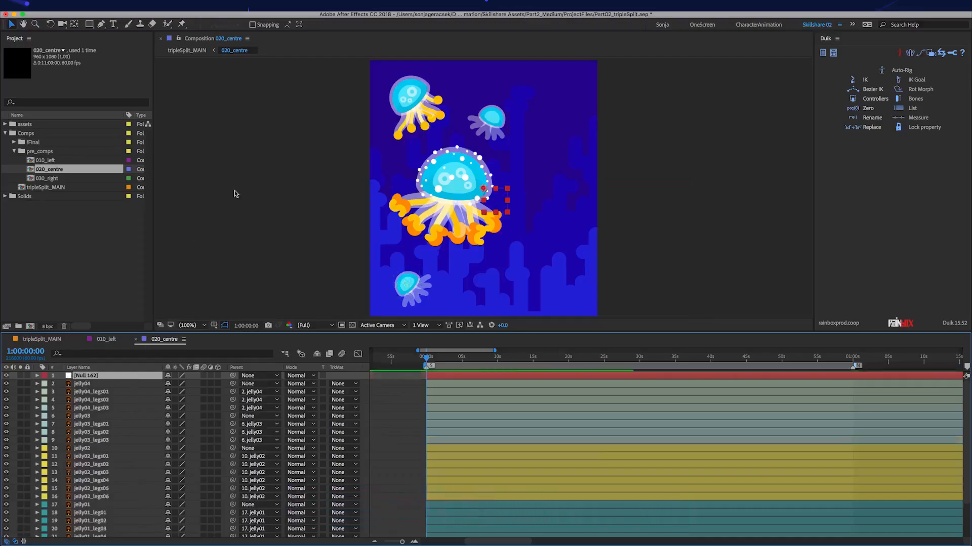
# Move the new null onto the centre of the jelly04 jellyfish and rename it CTRL_jelly04.
pyautogui.moveTo(490, 191); pyautogui.dragTo(406, 285)
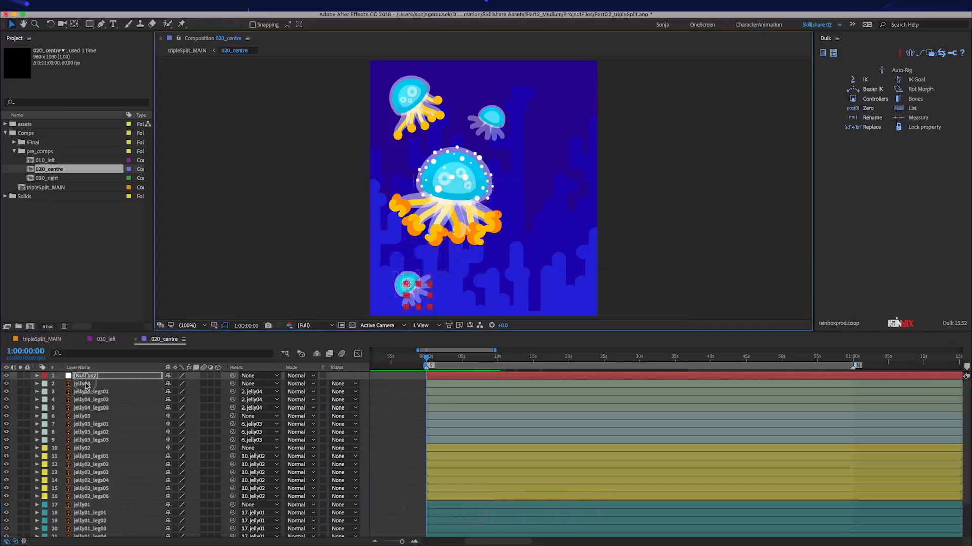
pyautogui.press('Return')
pyautogui.write('CTRL_je')
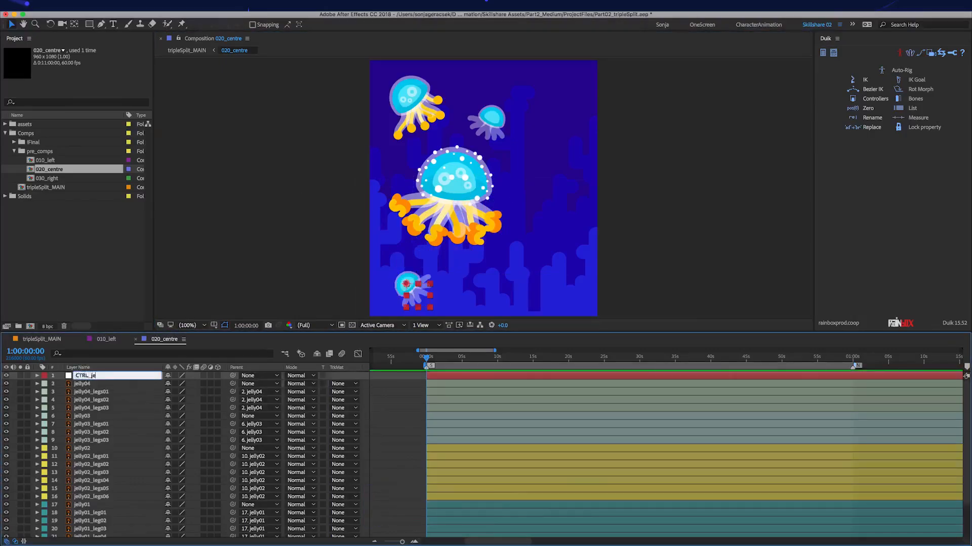
pyautogui.write('lly04')
pyautogui.press('Return')
# Create a null above jelly03, centred on that jellyfish and starting at 1:00:00:00, and name it CTRL_jelly03.
pyautogui.click(95, 418)
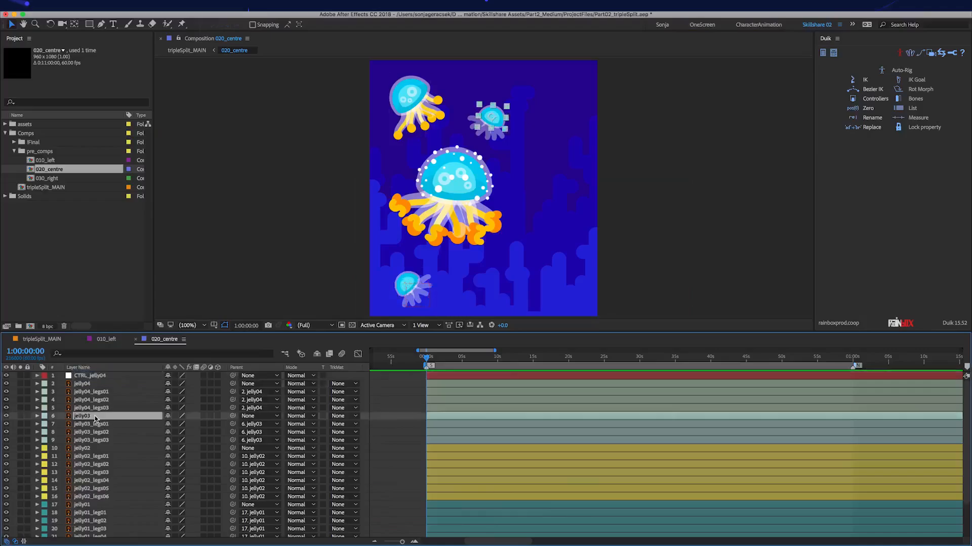
pyautogui.hotkey('ctrl', 'alt', 'shift', 'y')
pyautogui.press('Return')
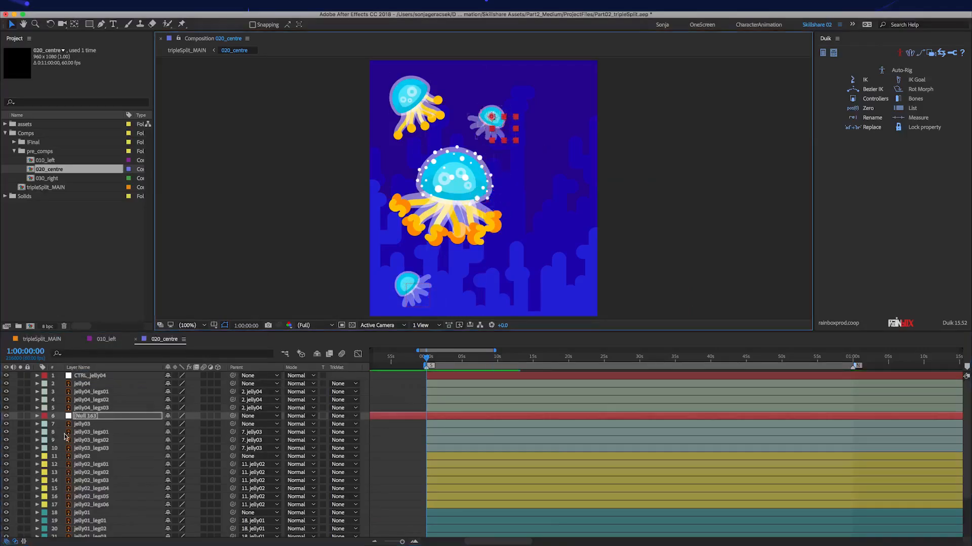
pyautogui.write('CTRL_jelly03')
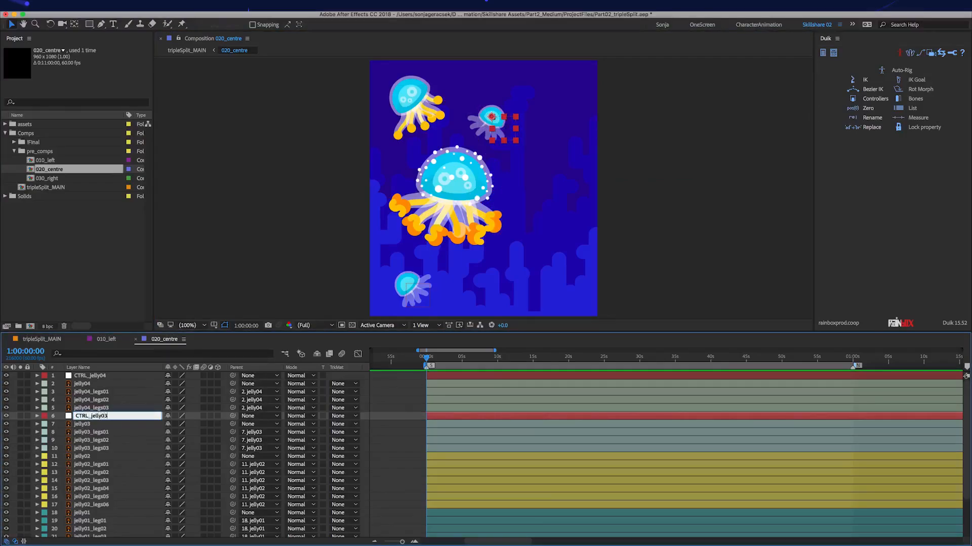
pyautogui.press('Return')
# Create a null above jelly02, centred on that jellyfish, and name it CTRL_jelly02.
pyautogui.click(98, 457)
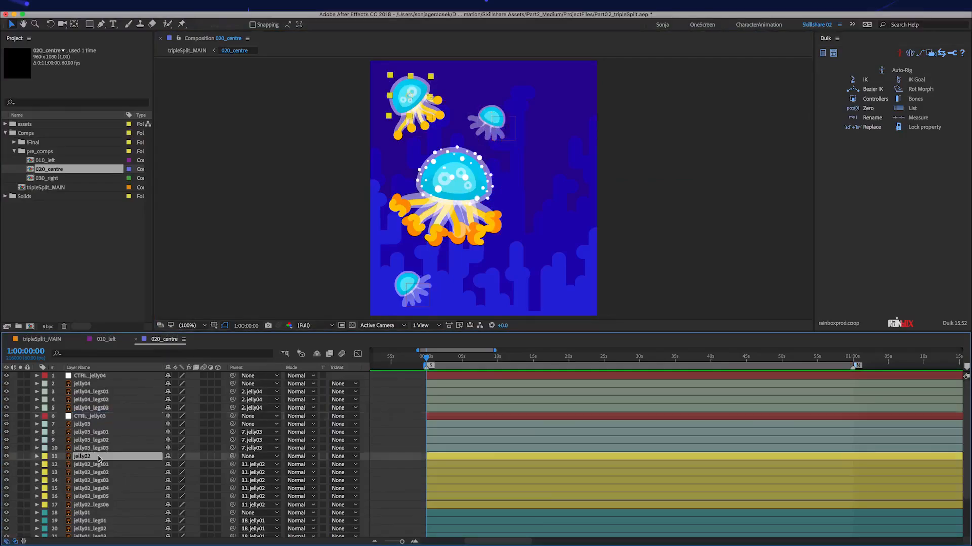
pyautogui.hotkey('ctrl', 'alt', 'shift', 'y')
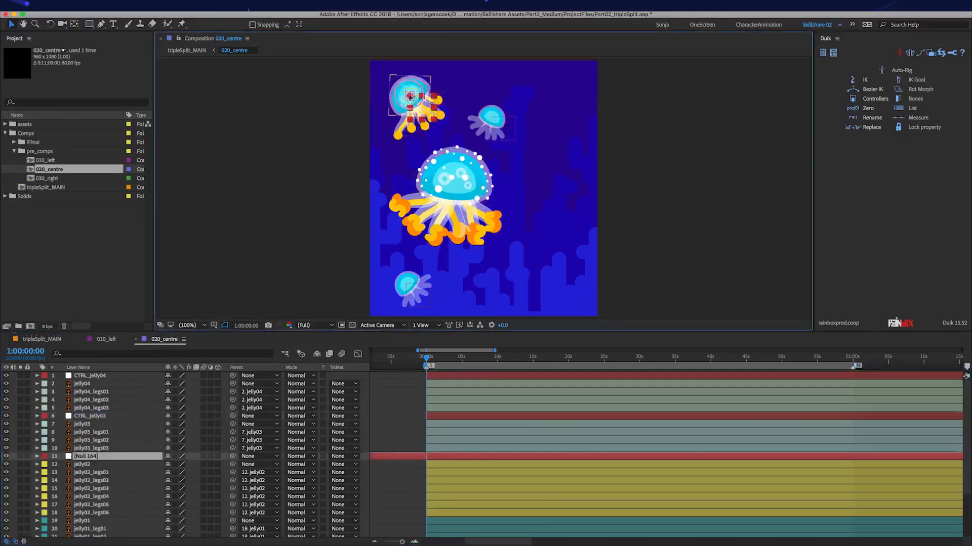
pyautogui.press('Return')
pyautogui.write('CTRL_jell')
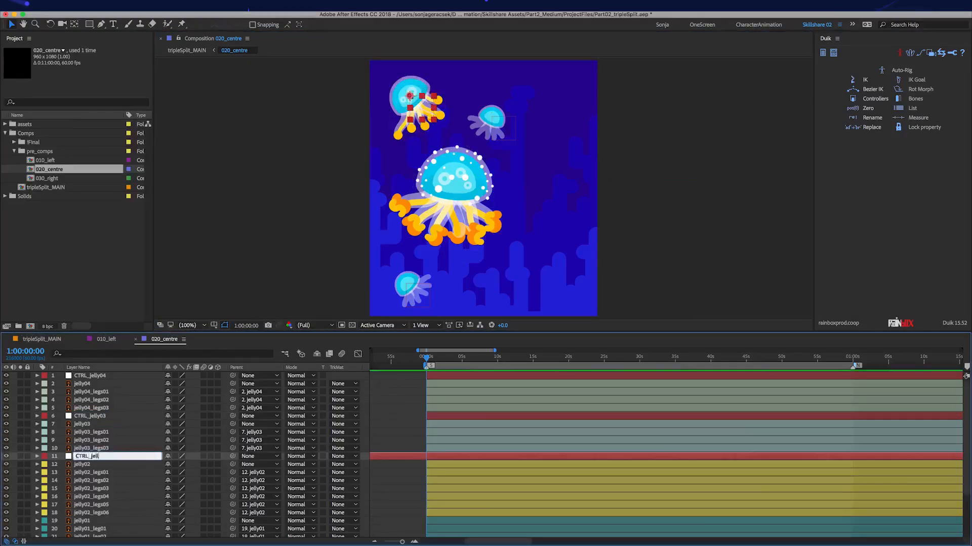
pyautogui.write('y02')
pyautogui.press('Return')
# Create a null above jelly01, centred on the large jellyfish and starting at 1:00:00:00, and name it CTRL_jelly01.
pyautogui.click(110, 521)
pyautogui.hotkey('ctrl', 'alt', 'shift', 'y')
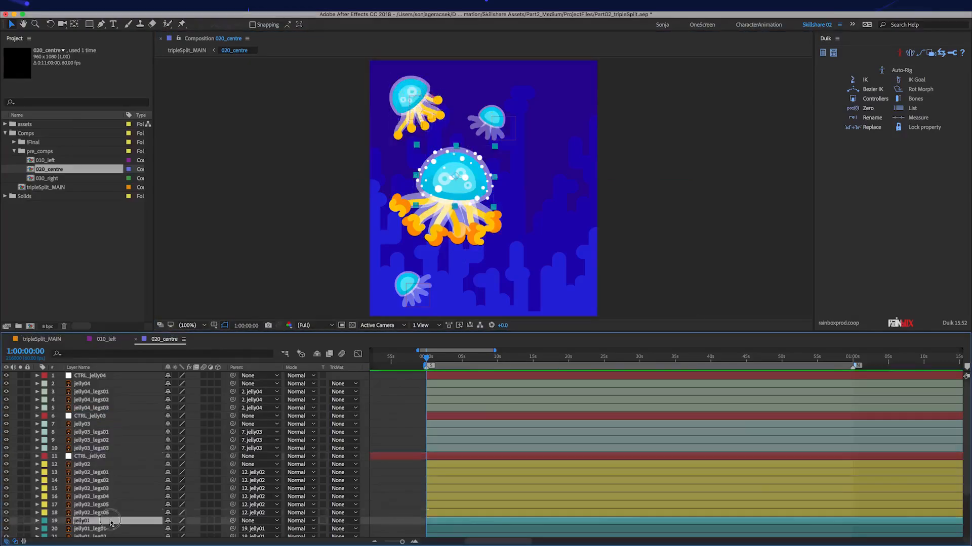
pyautogui.press('Return')
pyautogui.moveTo(486, 193); pyautogui.dragTo(457, 180)
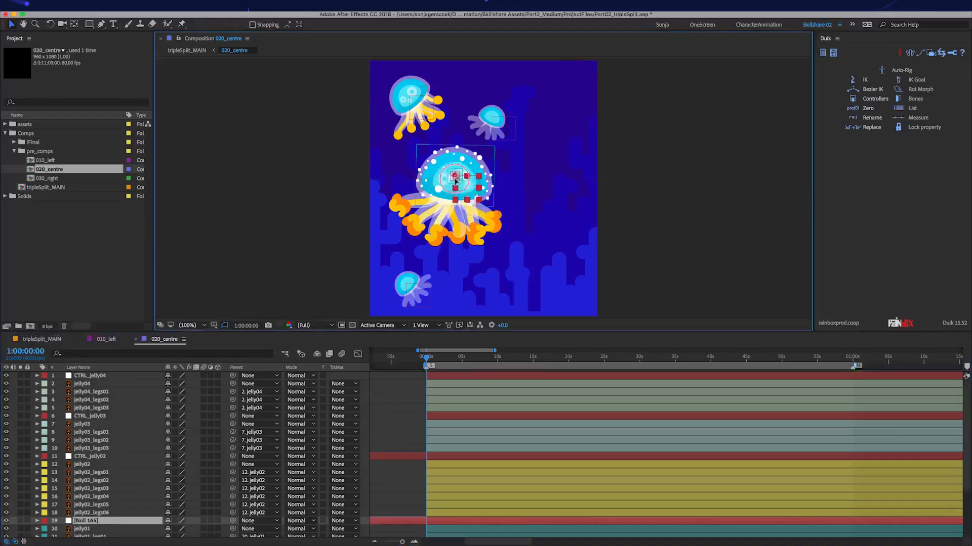
pyautogui.scroll(-3, 111, 462)
pyautogui.write('CTRL_')
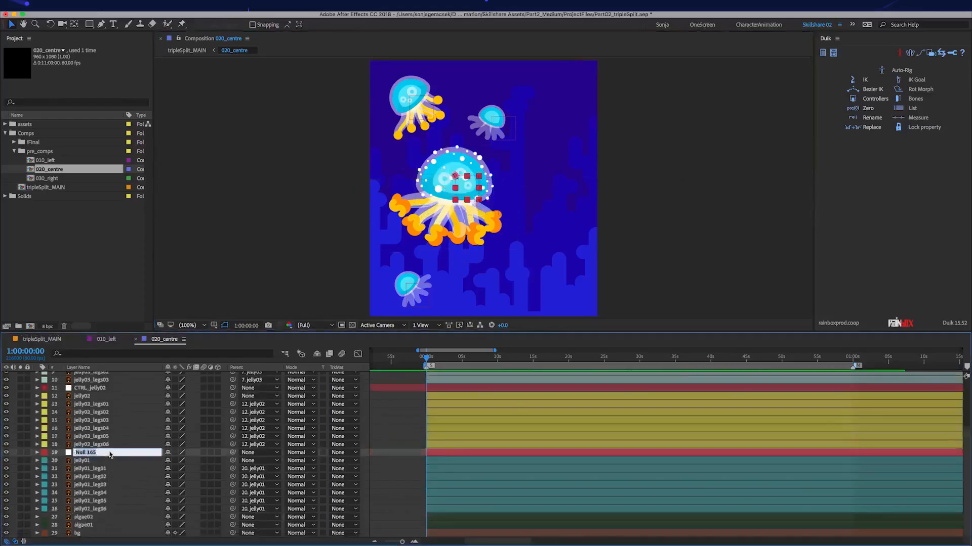
pyautogui.write('jelly01')
pyautogui.press('Return')
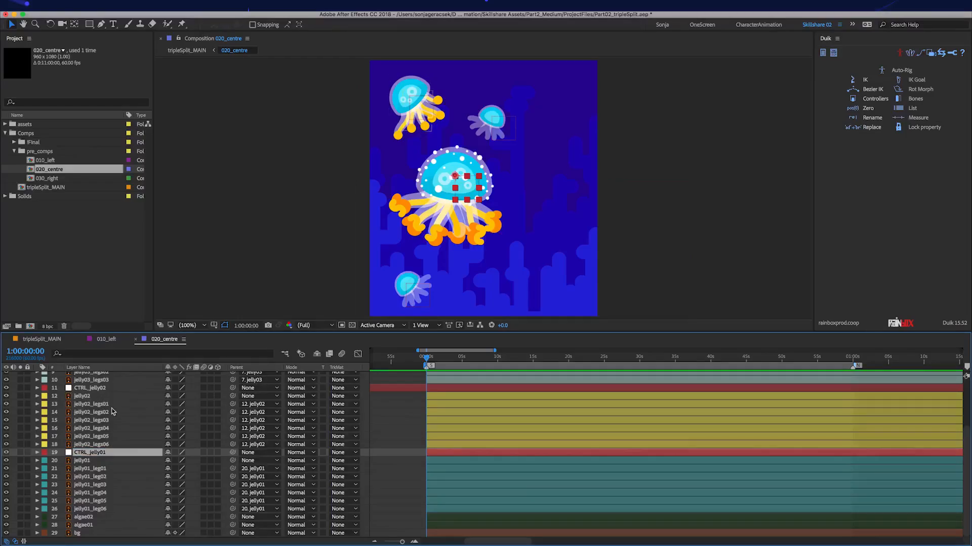
# Parent jelly01 to CTRL_jelly01 and jelly02 to CTRL_jelly02.
pyautogui.click(89, 461)
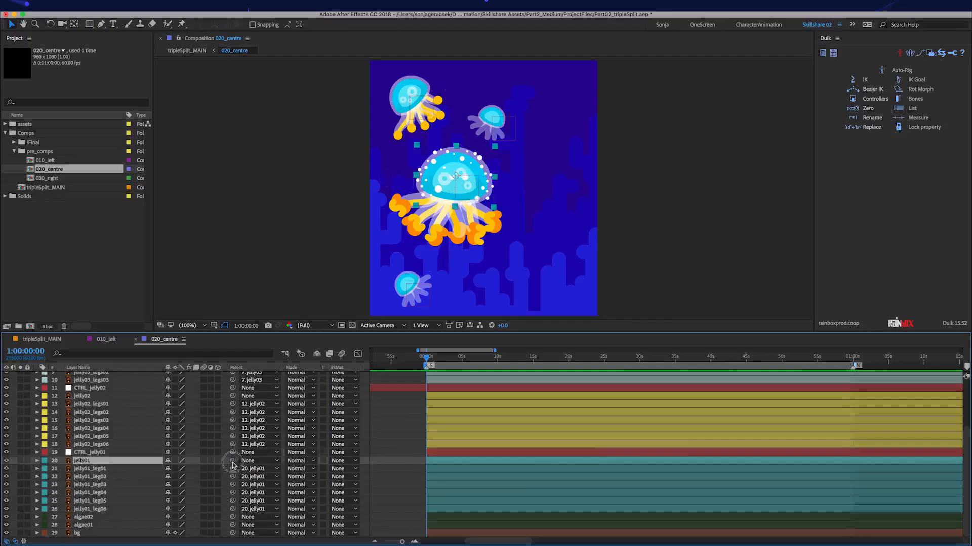
pyautogui.moveTo(232, 461); pyautogui.dragTo(115, 453)
pyautogui.click(86, 396)
pyautogui.moveTo(233, 396); pyautogui.dragTo(102, 388)
# Parent jelly03 to CTRL_jelly03 and jelly04 to CTRL_jelly04.
pyautogui.scroll(3, 152, 430)
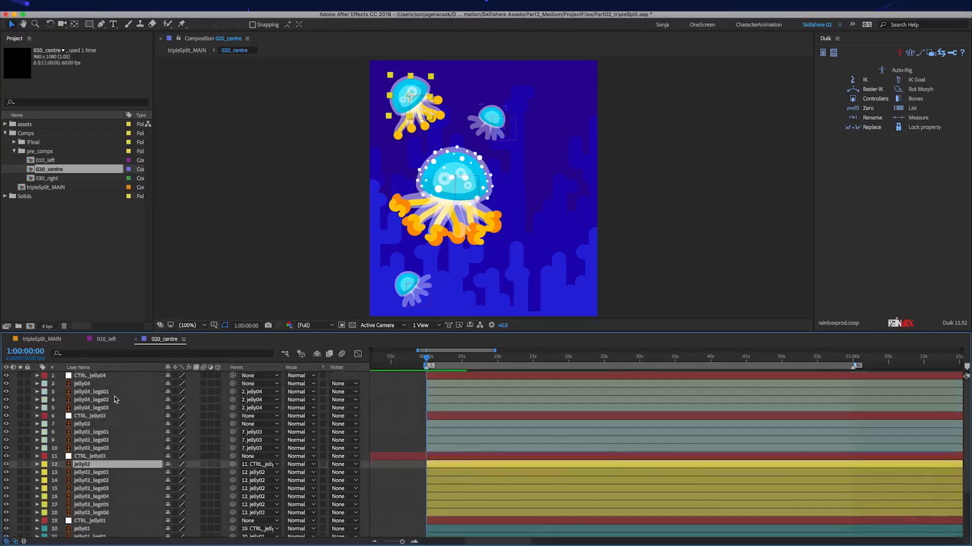
pyautogui.click(86, 424)
pyautogui.moveTo(232, 425); pyautogui.dragTo(101, 416)
pyautogui.click(83, 383)
pyautogui.moveTo(233, 384); pyautogui.dragTo(101, 375)
# Reveal the Position property of the bg layer in 020_centre.
pyautogui.scroll(-4, 153, 451)
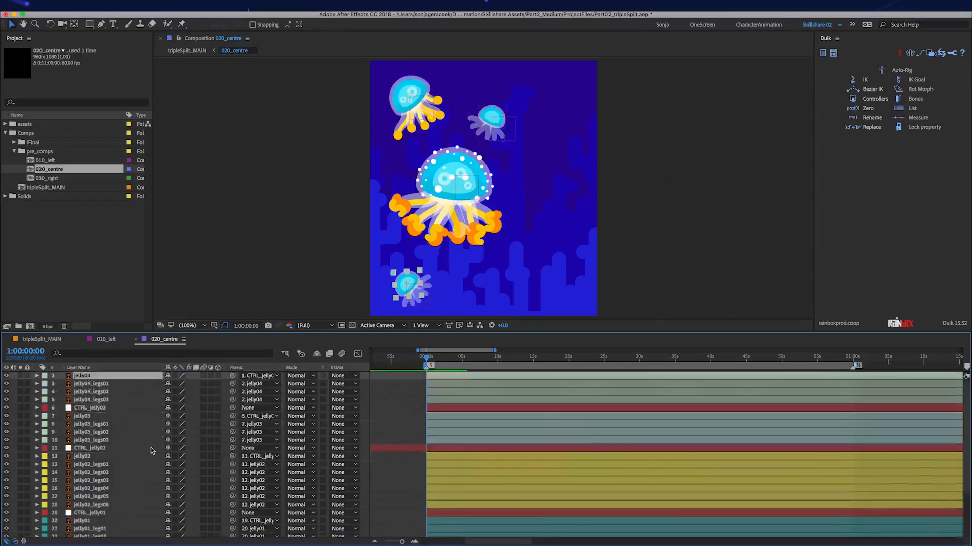
pyautogui.click(133, 534)
pyautogui.press('p')
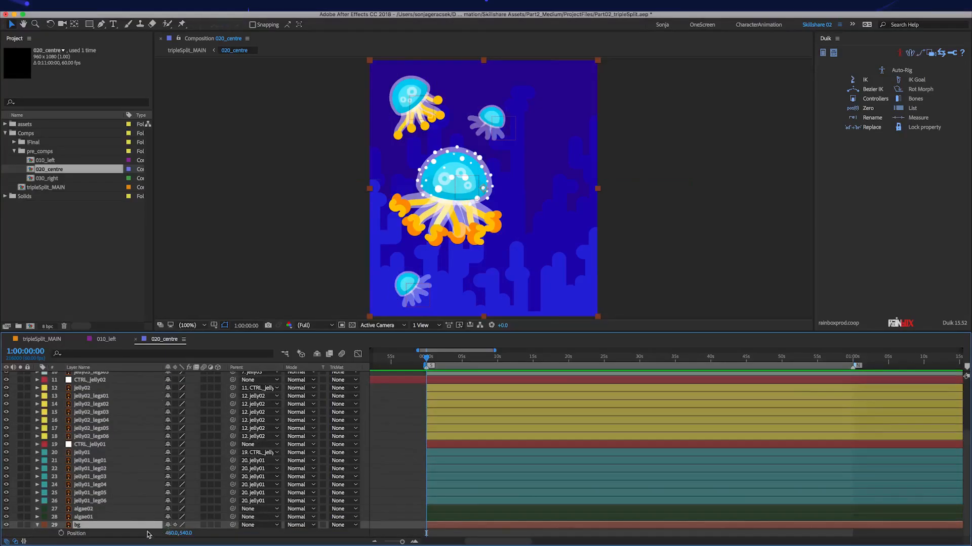
# Open the 030_right precomp and parent fishB01_fin01 through fishB01_fin04 and fishB01_jaw to fishB01.
pyautogui.doubleClick(48, 179)
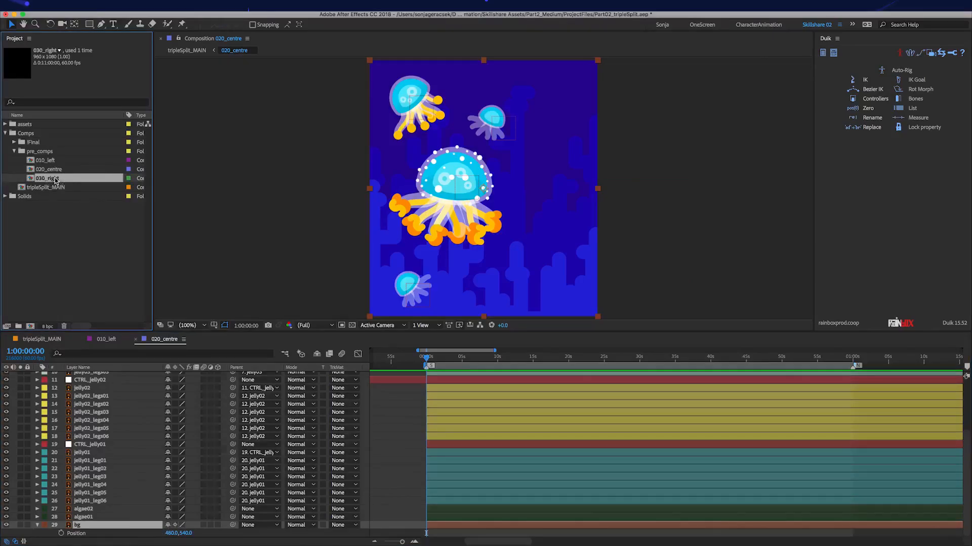
pyautogui.press('space')
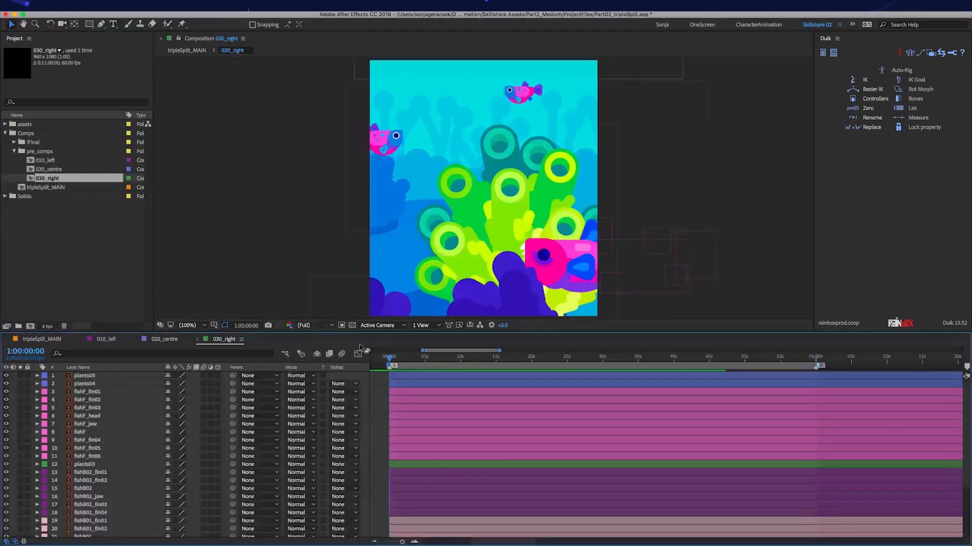
pyautogui.click(91, 529)
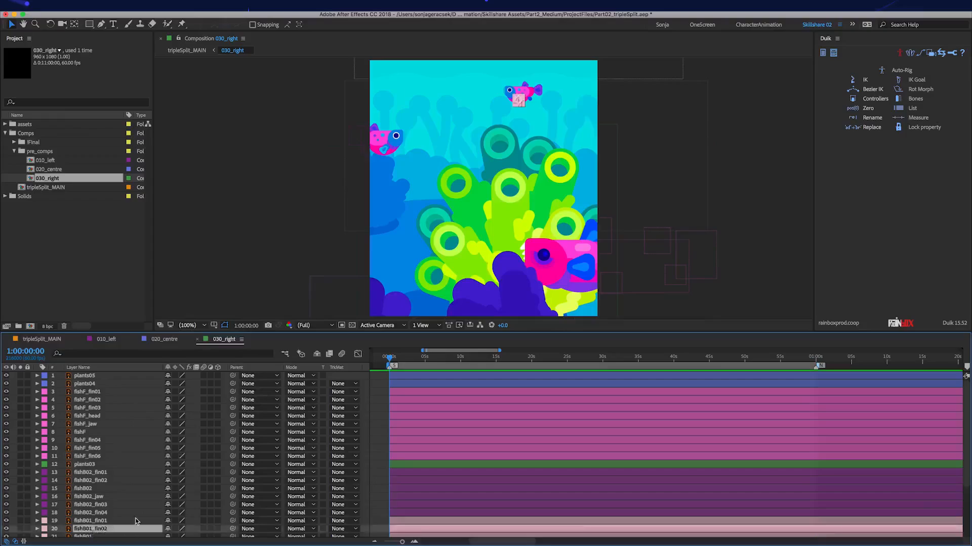
pyautogui.scroll(-5, 136, 521)
pyautogui.keyDown('super'); pyautogui.click(103, 446); pyautogui.keyUp('super')
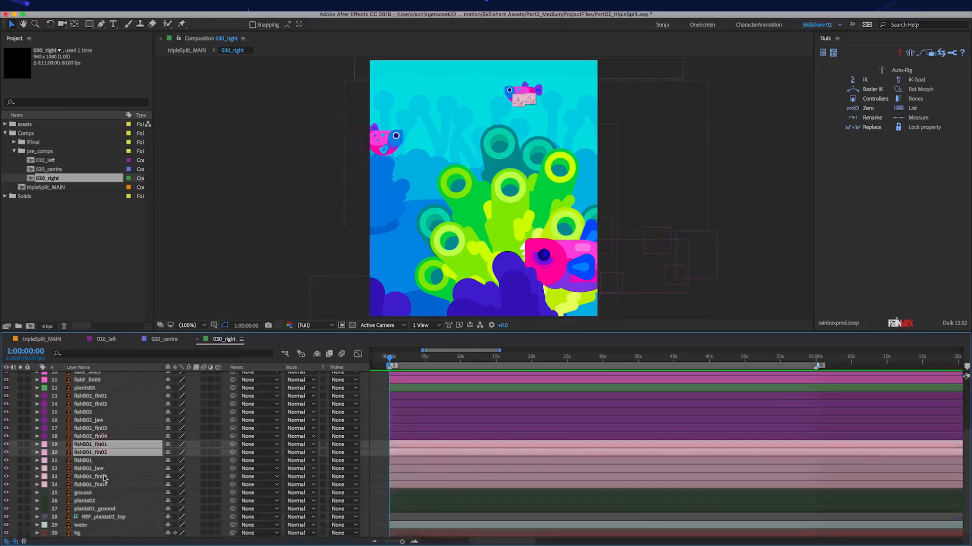
pyautogui.keyDown('super'); pyautogui.click(104, 469); pyautogui.keyUp('super')
pyautogui.keyDown('super'); pyautogui.click(104, 477); pyautogui.keyUp('super')
pyautogui.keyDown('super'); pyautogui.click(103, 484); pyautogui.keyUp('super')
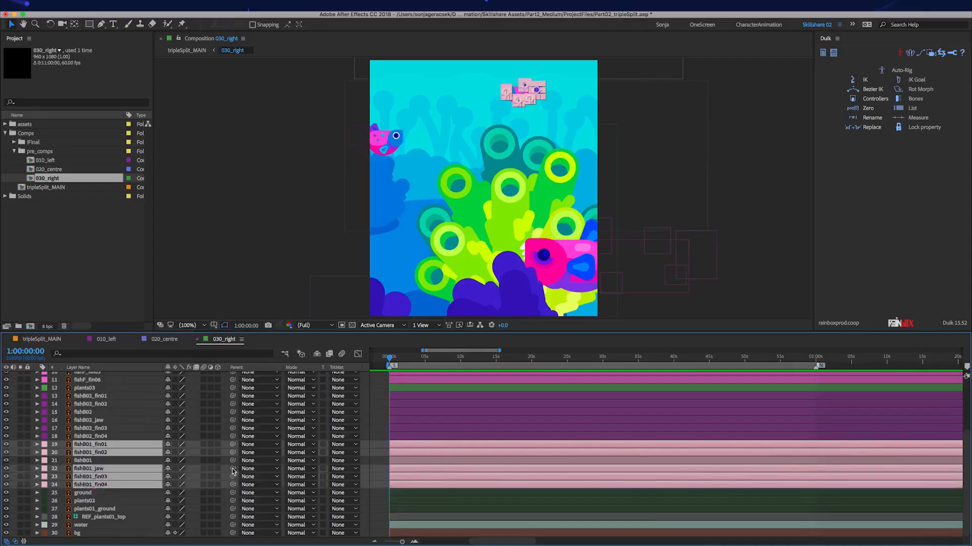
pyautogui.moveTo(232, 472); pyautogui.dragTo(126, 460)
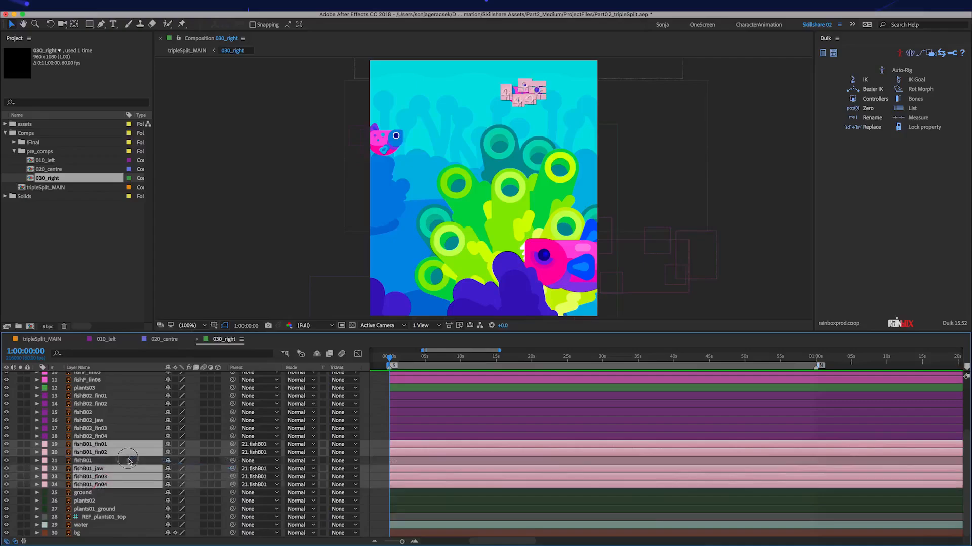
# Parent fishB02_fin01 through fishB02_fin04 and fishB02_jaw to fishB02.
pyautogui.click(98, 420)
pyautogui.keyDown('super'); pyautogui.click(98, 428); pyautogui.keyUp('super')
pyautogui.keyDown('super'); pyautogui.click(98, 437); pyautogui.keyUp('super')
pyautogui.keyDown('super'); pyautogui.click(98, 404); pyautogui.keyUp('super')
pyautogui.keyDown('super'); pyautogui.click(97, 396); pyautogui.keyUp('super')
pyautogui.moveTo(233, 396); pyautogui.dragTo(96, 412)
# Select the whole fuchsia label group and parent the fishF fins, head and jaw layers to fishF.
pyautogui.scroll(5, 101, 416)
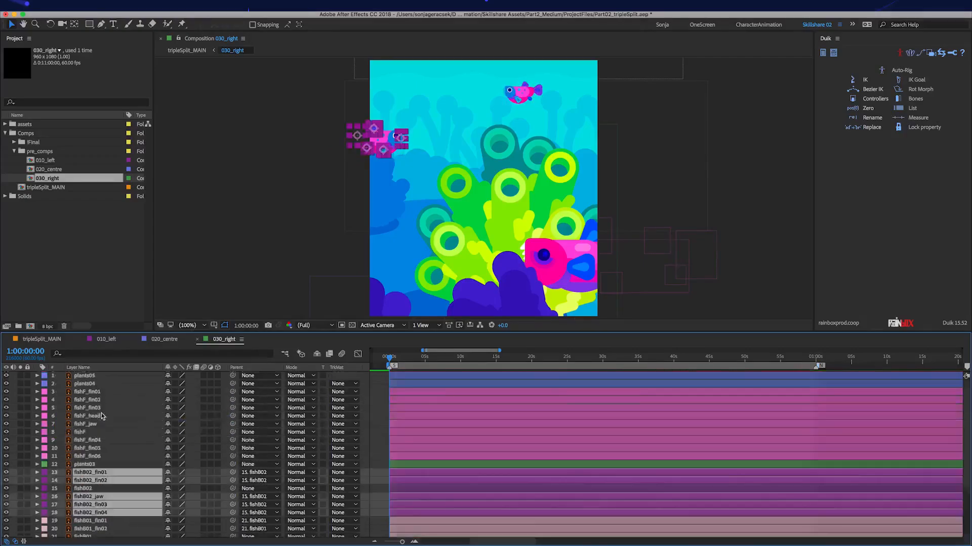
pyautogui.click(45, 456)
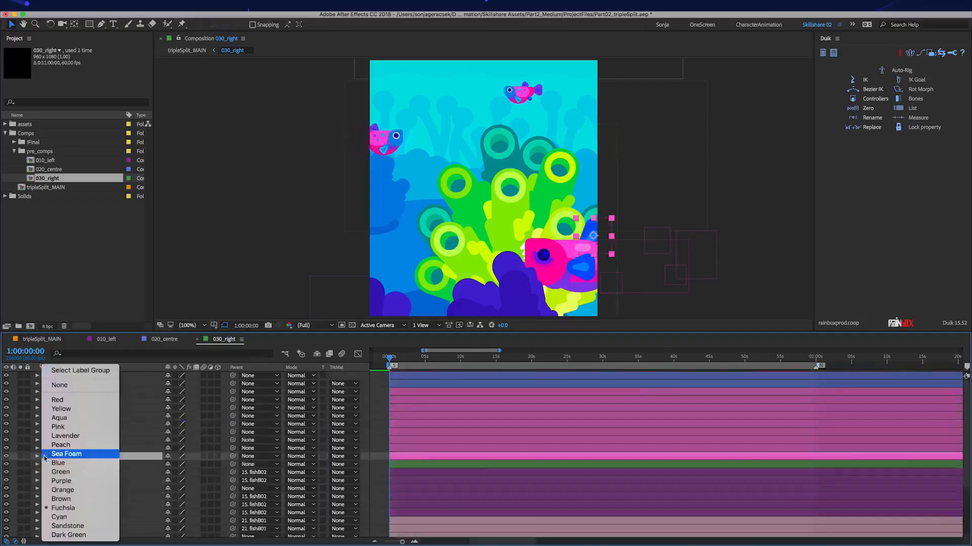
pyautogui.click(107, 375)
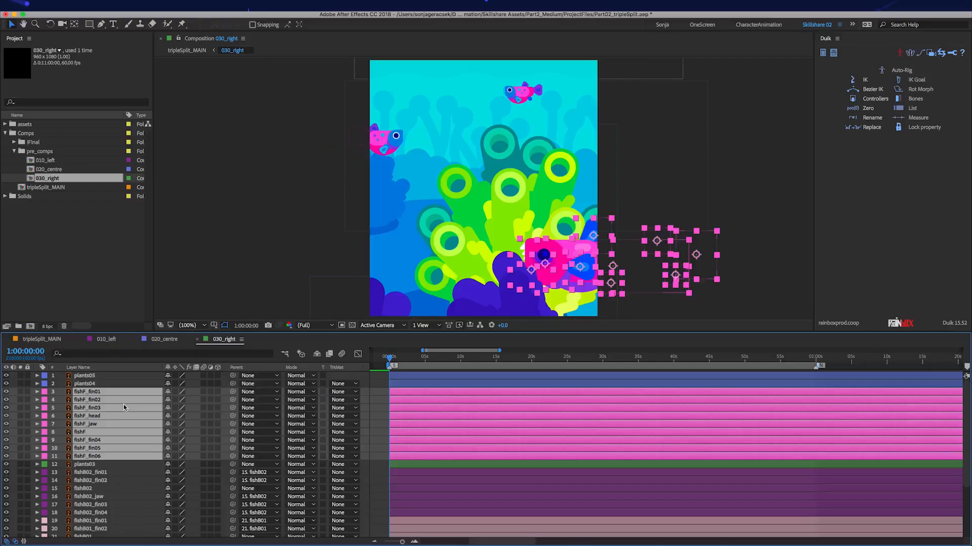
pyautogui.moveTo(232, 393); pyautogui.dragTo(89, 434)
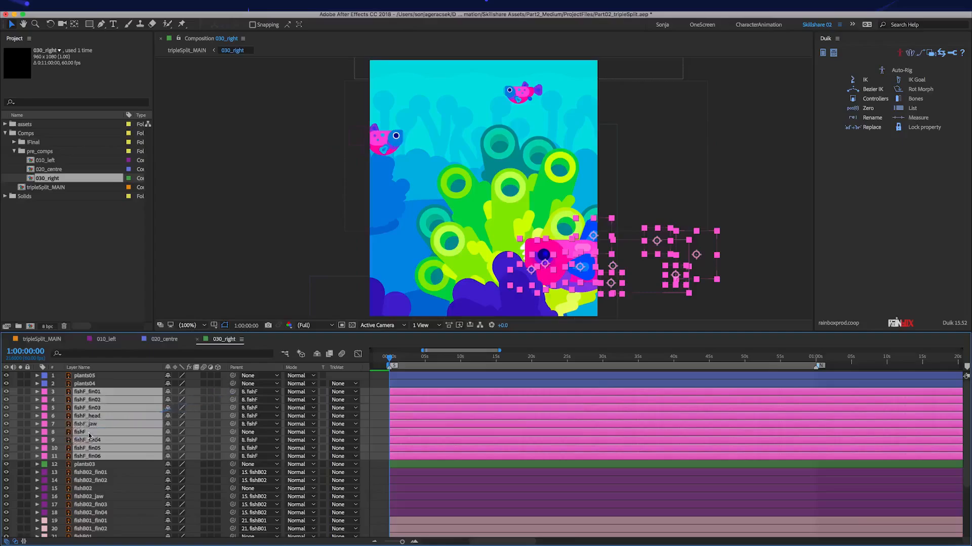
# Create a null object for the front fish and place it in the layer stack directly above fishF_fin01.
pyautogui.click(93, 384)
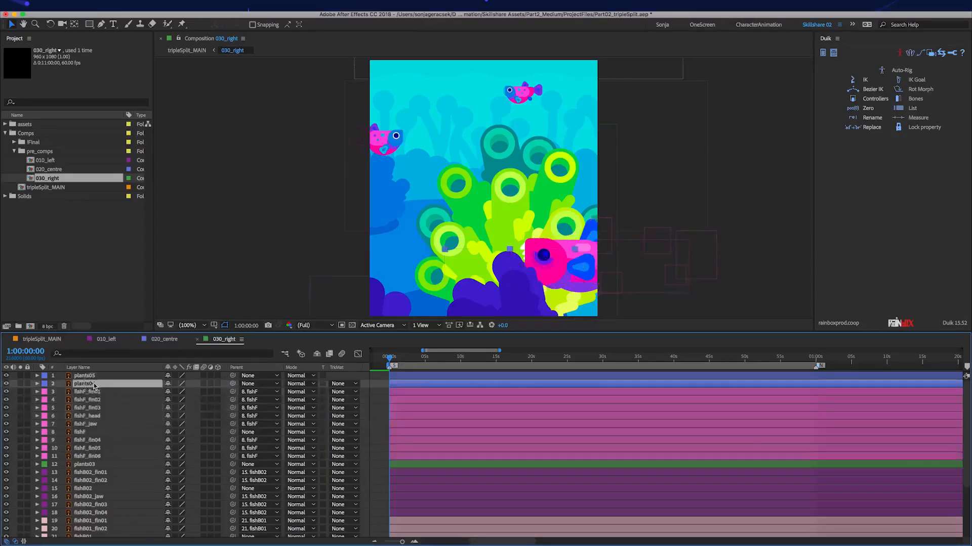
pyautogui.click(98, 433)
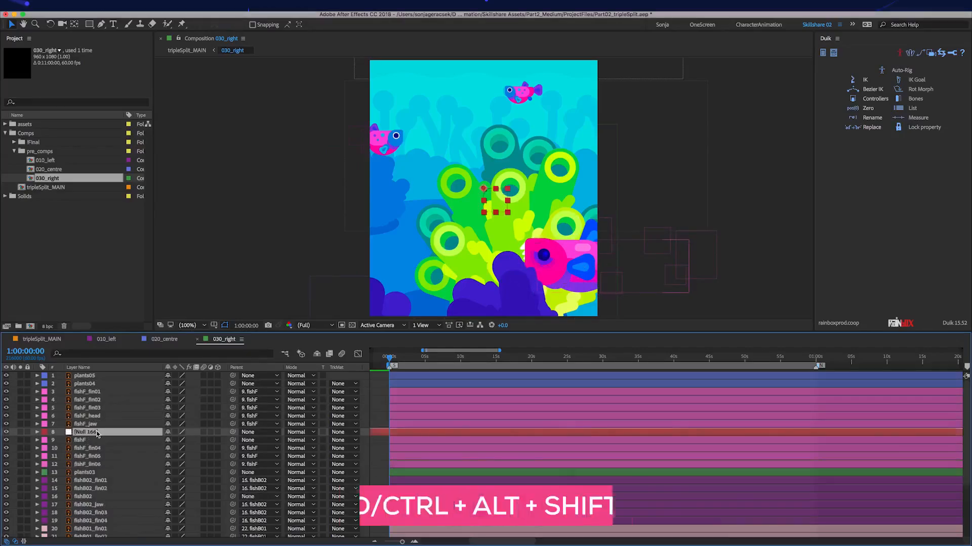
pyautogui.hotkey('ctrl', 'alt', 'shift', 'y')
pyautogui.moveTo(97, 433); pyautogui.dragTo(93, 390)
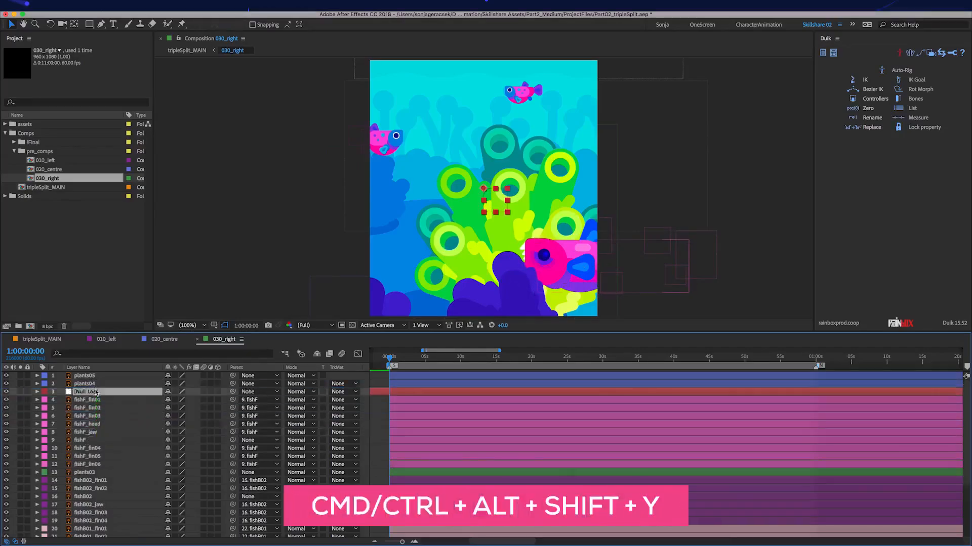
# Try parenting fishF to the uncentred null and moving the null, and revert both changes.
pyautogui.click(93, 440)
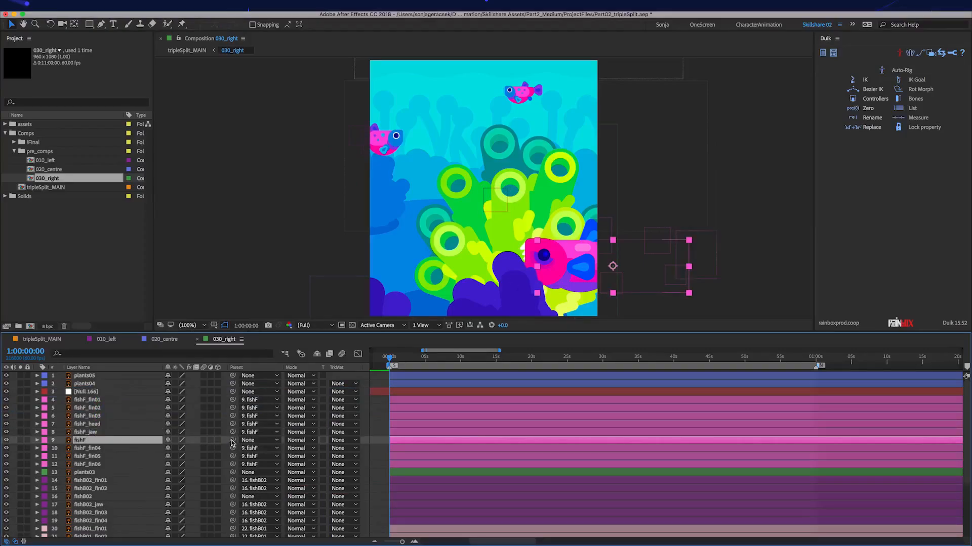
pyautogui.moveTo(233, 440); pyautogui.dragTo(98, 392)
pyautogui.click(99, 393)
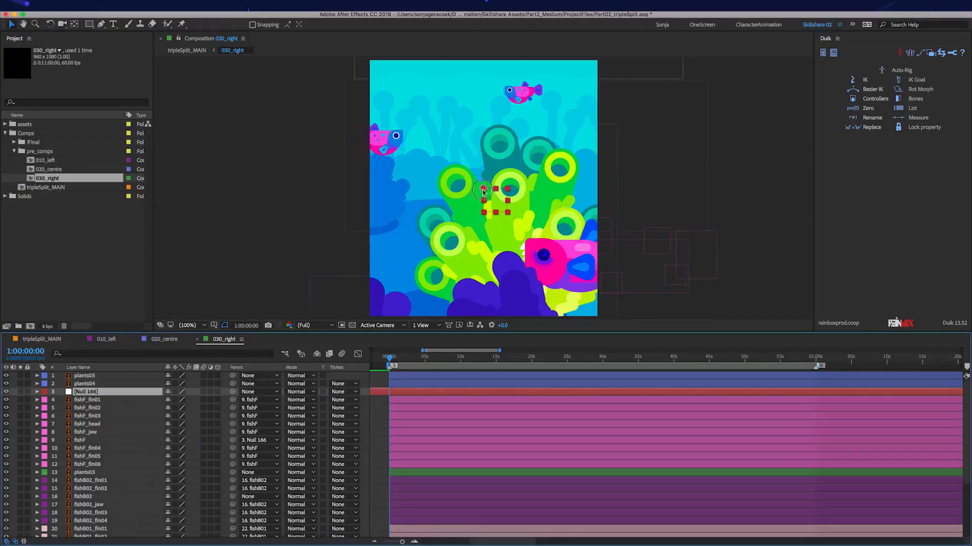
pyautogui.moveTo(483, 191); pyautogui.dragTo(558, 232)
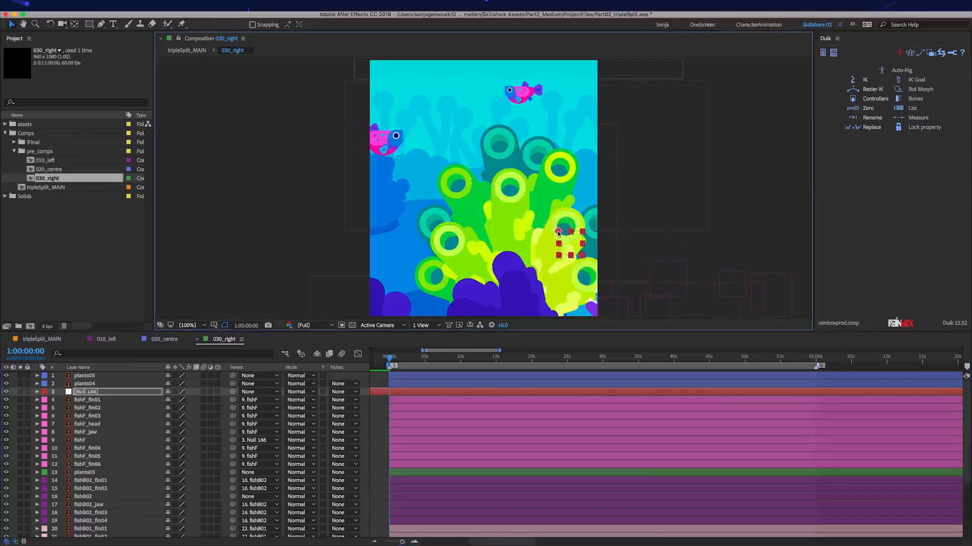
pyautogui.press('super+z')
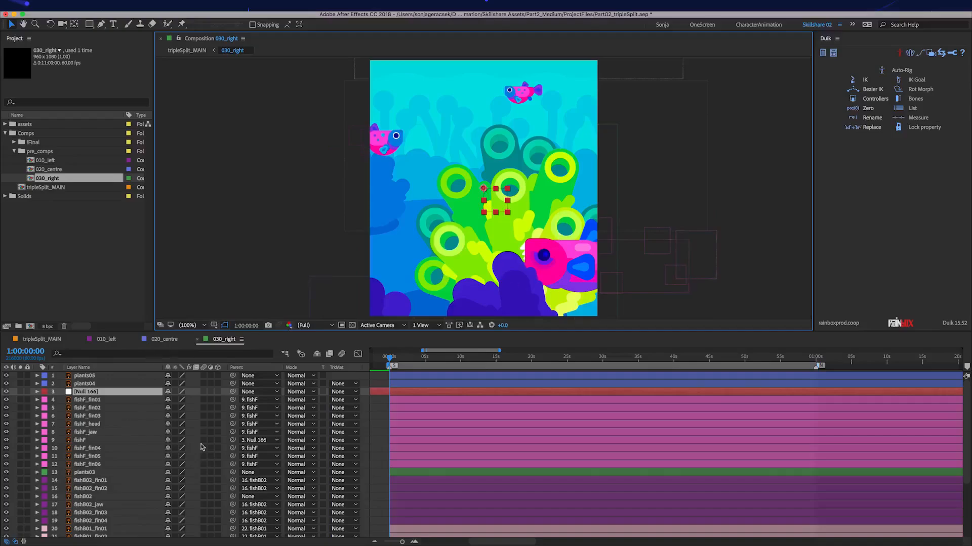
pyautogui.click(255, 440)
pyautogui.click(121, 324)
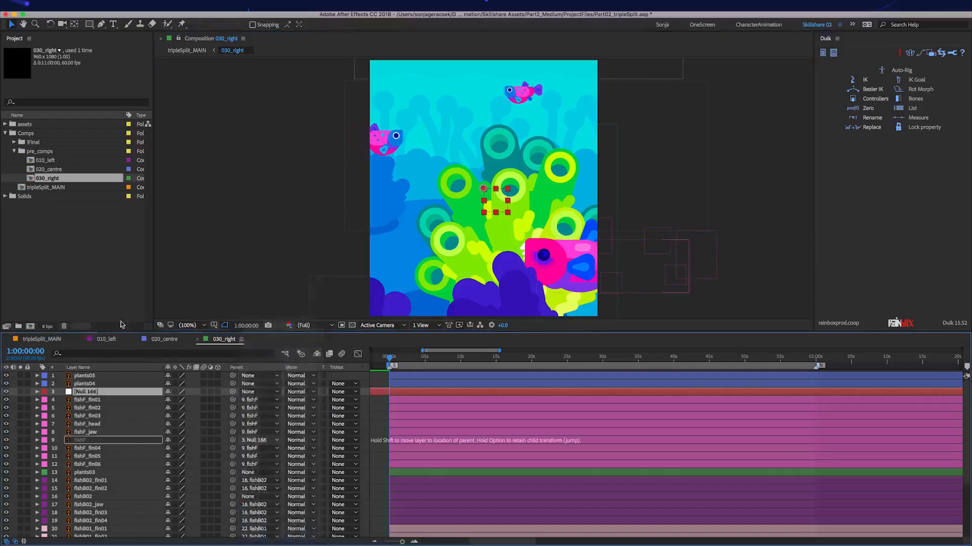
# Move the null onto fishF's anchor point and parent the fishF layer to it.
pyautogui.moveTo(483, 189); pyautogui.dragTo(613, 267)
pyautogui.click(131, 439)
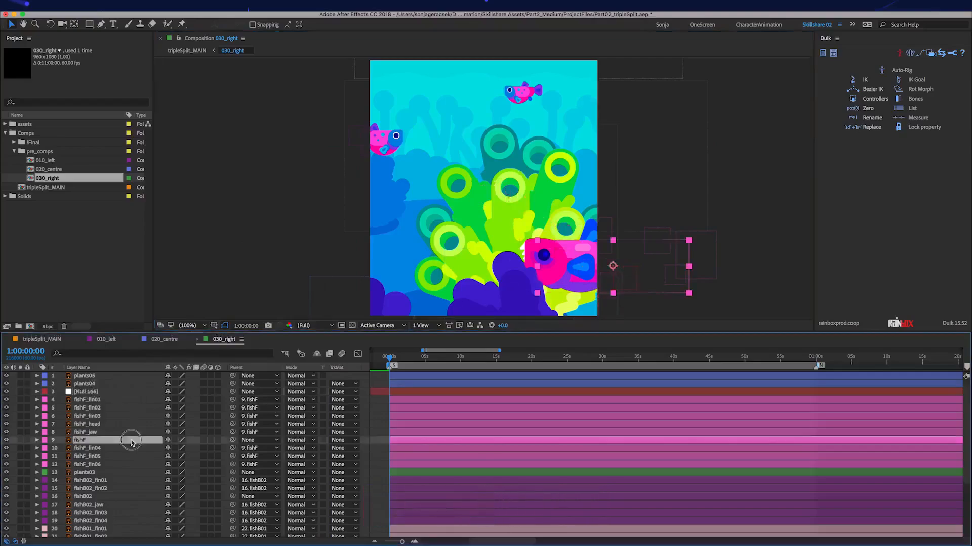
pyautogui.moveTo(232, 440); pyautogui.dragTo(98, 392)
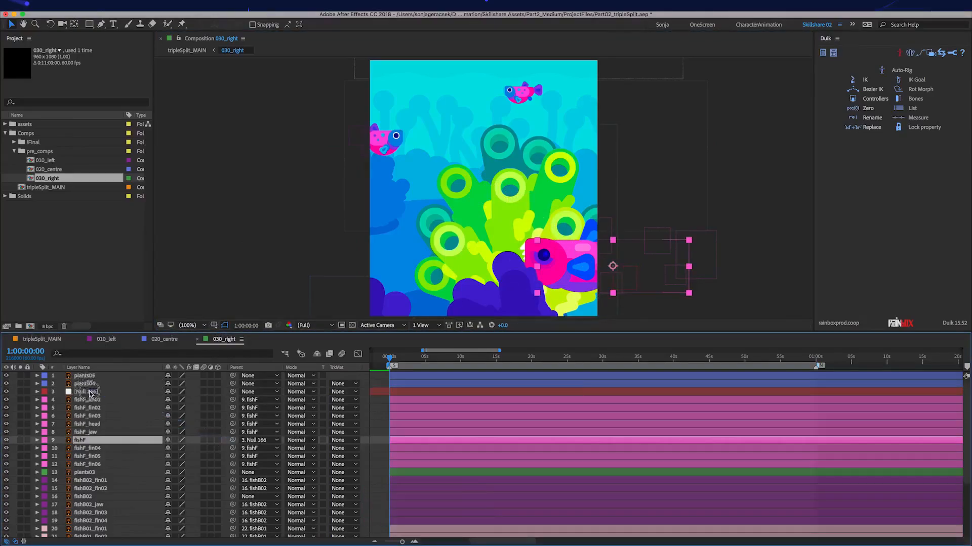
# Trim the front fish null's in point to the current time and rename it CTRL_fishF.
pyautogui.click(93, 393)
pyautogui.hotkey('alt', '[')
pyautogui.press('Return')
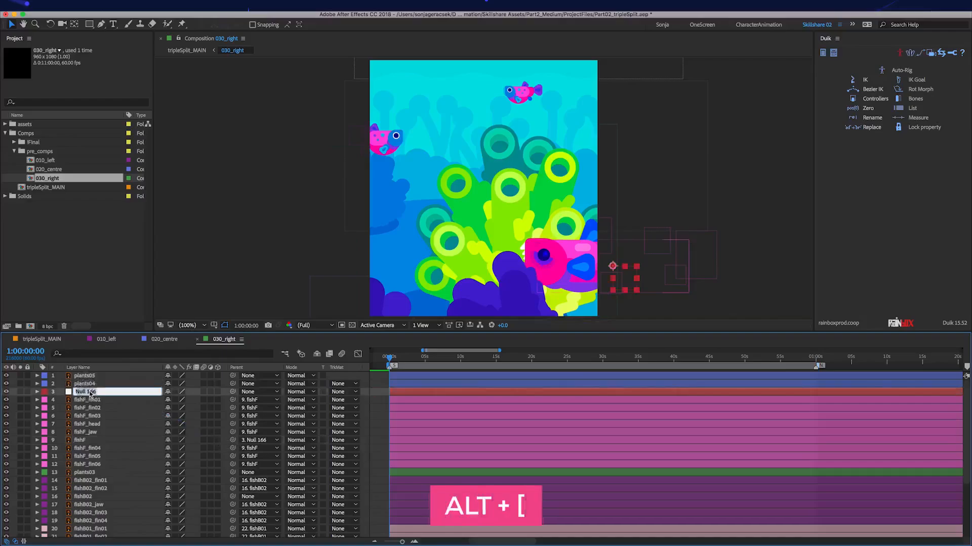
pyautogui.write('CTRL_fishF')
pyautogui.press('Return')
# Create a null object centred on fishB02 and place it directly above fishB02_fin01 in the layer stack.
pyautogui.scroll(-2, 106, 493)
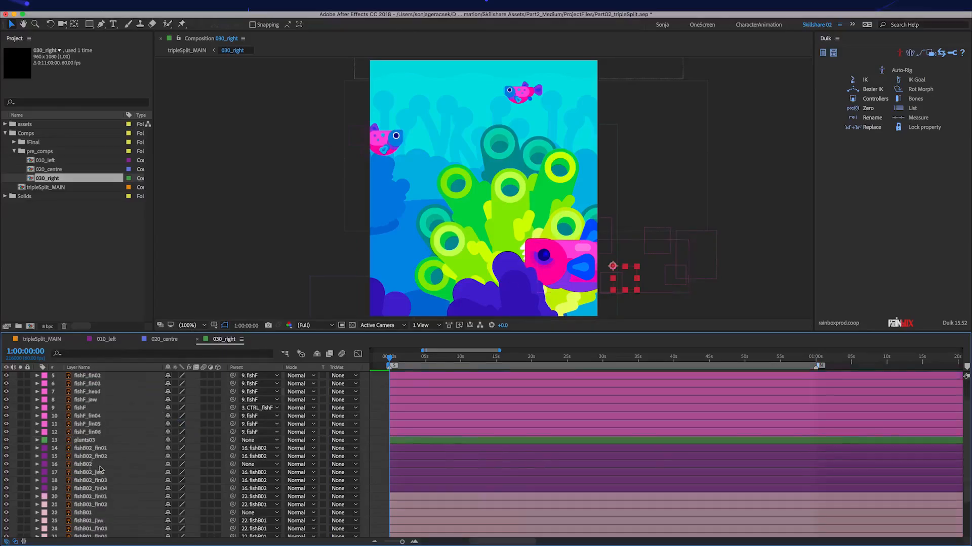
pyautogui.click(101, 465)
pyautogui.hotkey('ctrl', 'alt', 'shift', 'y')
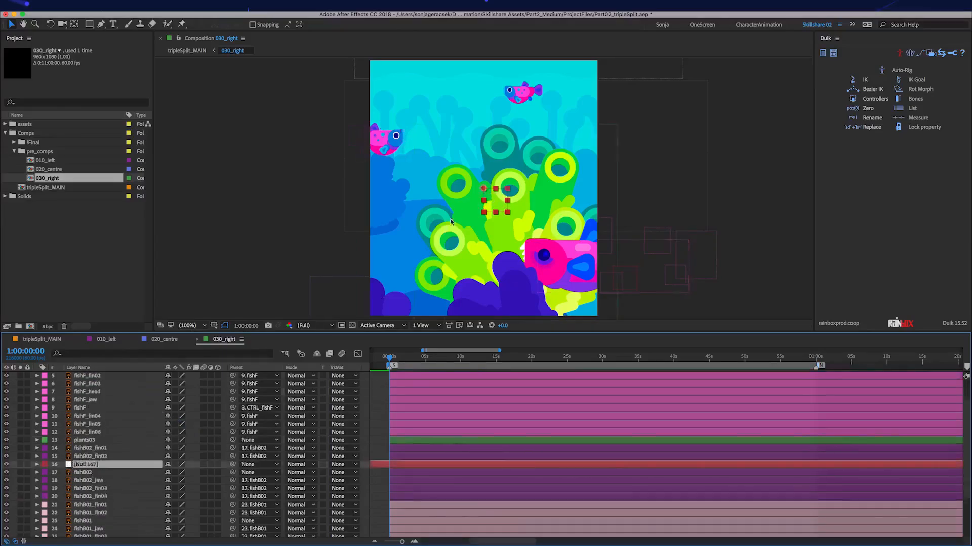
pyautogui.moveTo(495, 200); pyautogui.dragTo(380, 144)
pyautogui.moveTo(126, 464); pyautogui.dragTo(124, 448)
# Parent fishB02 to its new null and rename the null CTRL_fishB02.
pyautogui.click(92, 472)
pyautogui.moveTo(234, 473); pyautogui.dragTo(142, 448)
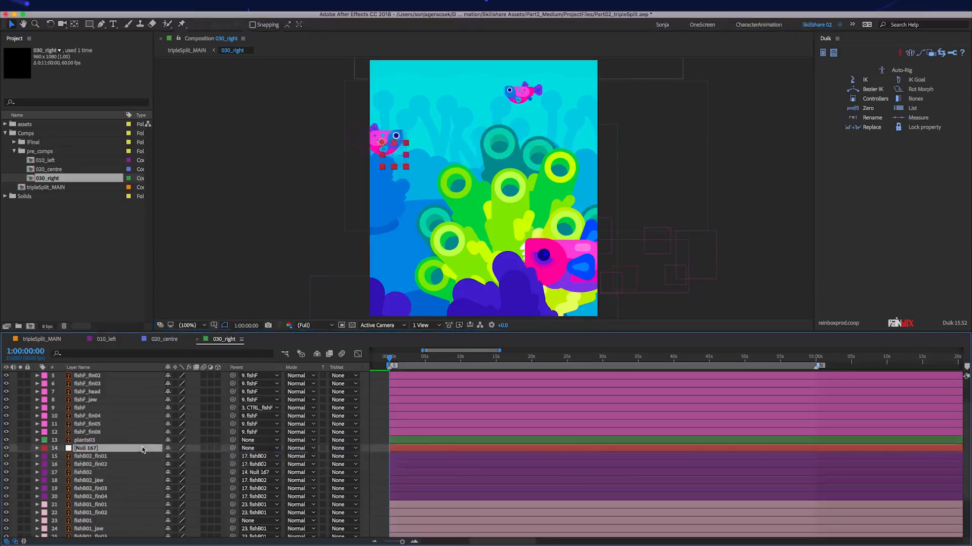
pyautogui.press('Return')
pyautogui.write('CTRL_fishB02')
pyautogui.press('Return')
# Create a null object centred on fishB01 and place it directly above fishB01_fin01 in the layer stack.
pyautogui.click(93, 409)
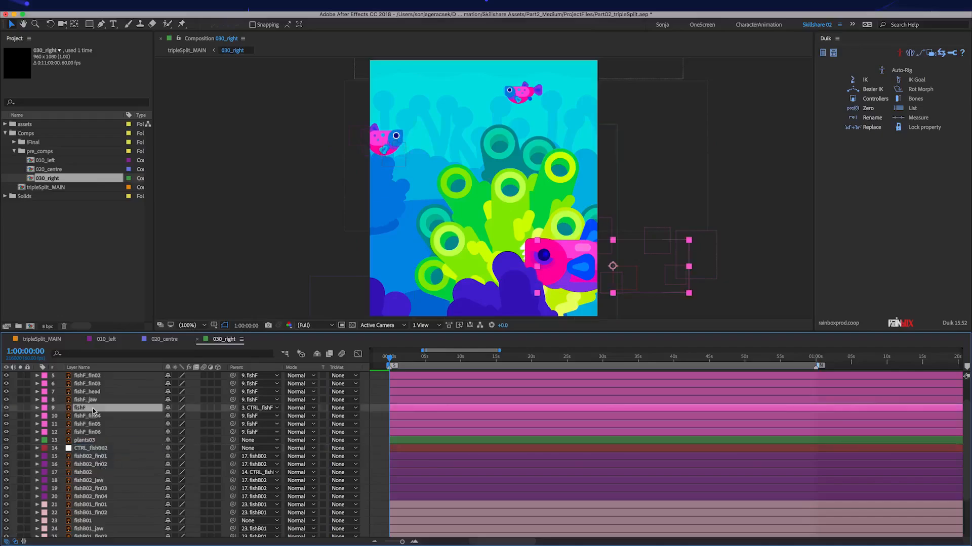
pyautogui.scroll(-4, 92, 408)
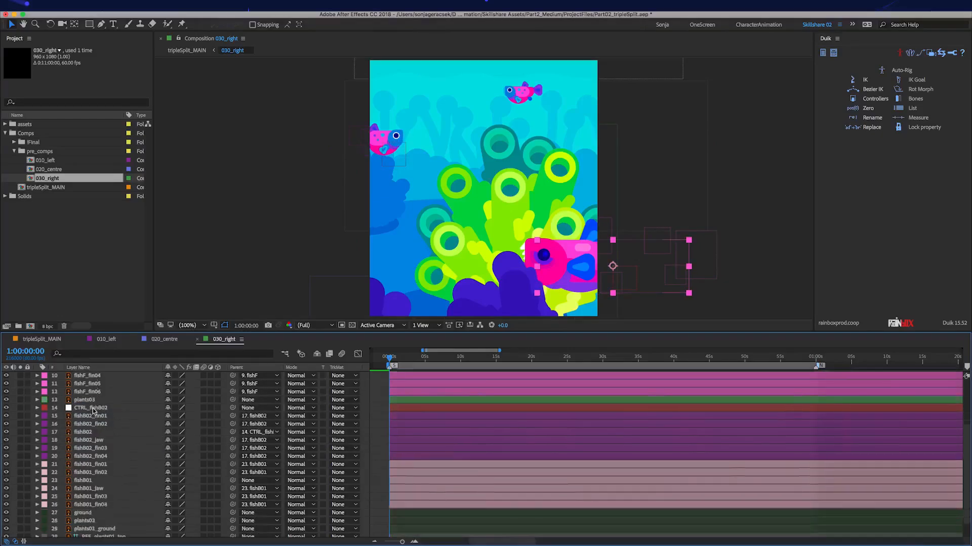
pyautogui.click(104, 464)
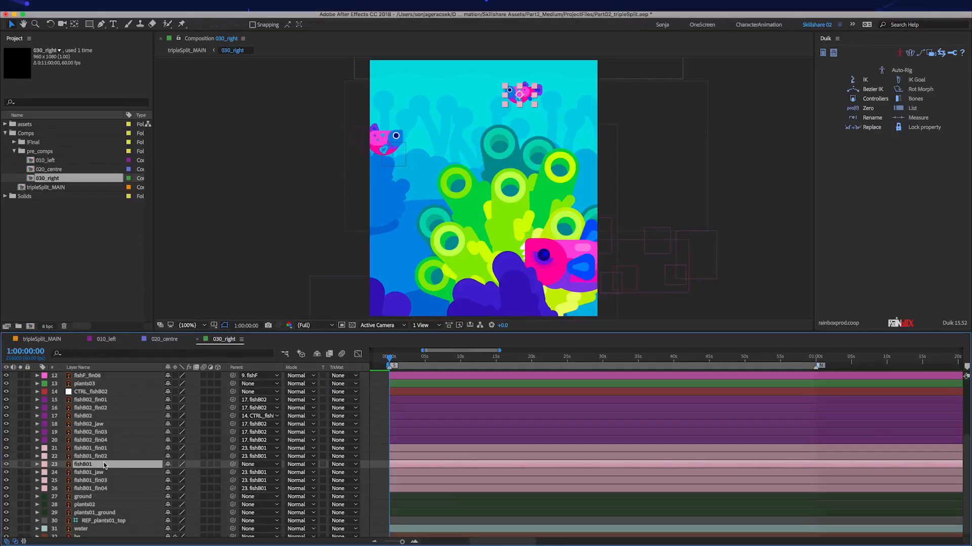
pyautogui.moveTo(162, 369)
pyautogui.mouseDown()
pyautogui.moveTo(186, 368)
pyautogui.moveTo(172, 368)
pyautogui.mouseUp()
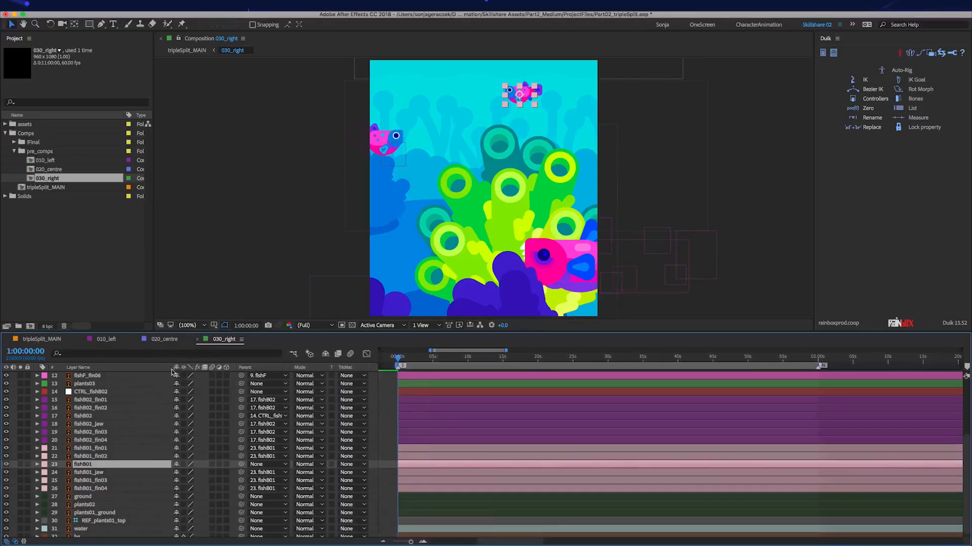
pyautogui.hotkey('ctrl', 'alt', 'shift', 'y')
pyautogui.moveTo(488, 191); pyautogui.dragTo(520, 95)
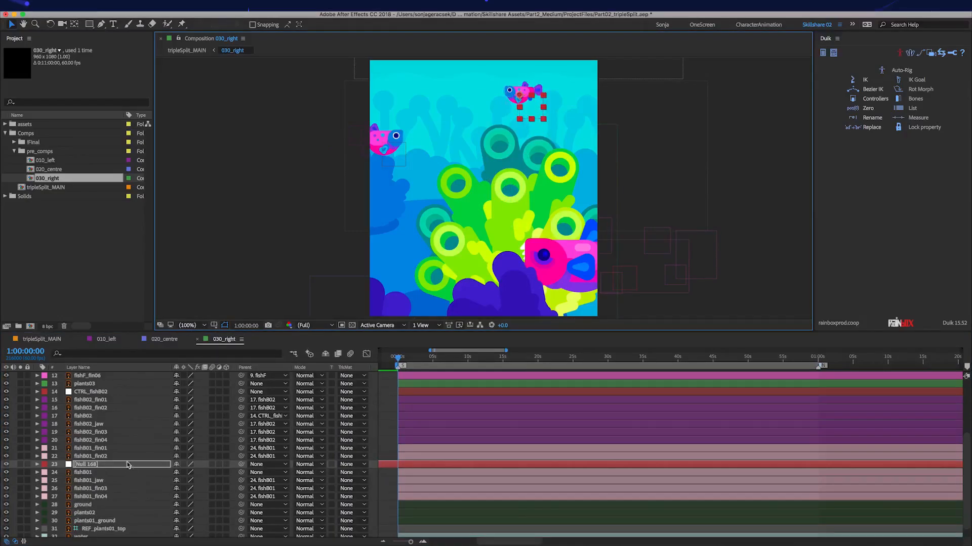
pyautogui.moveTo(129, 464); pyautogui.dragTo(129, 445)
# Parent fishB01 to its new null and rename the null CTRL_fishB01.
pyautogui.moveTo(241, 472); pyautogui.dragTo(86, 449)
pyautogui.click(86, 448)
pyautogui.press('Return')
pyautogui.write('CTRL_')
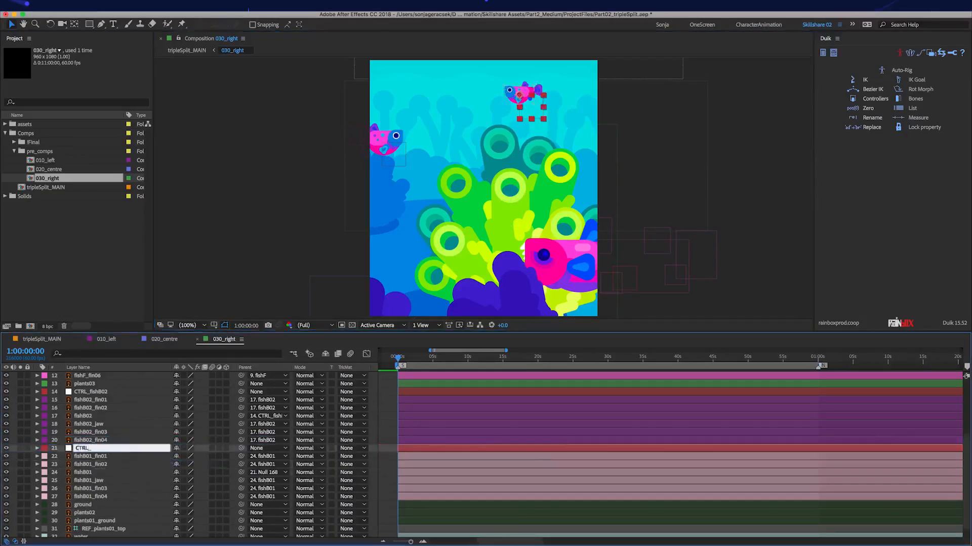
pyautogui.write('fishB01')
pyautogui.press('Return')
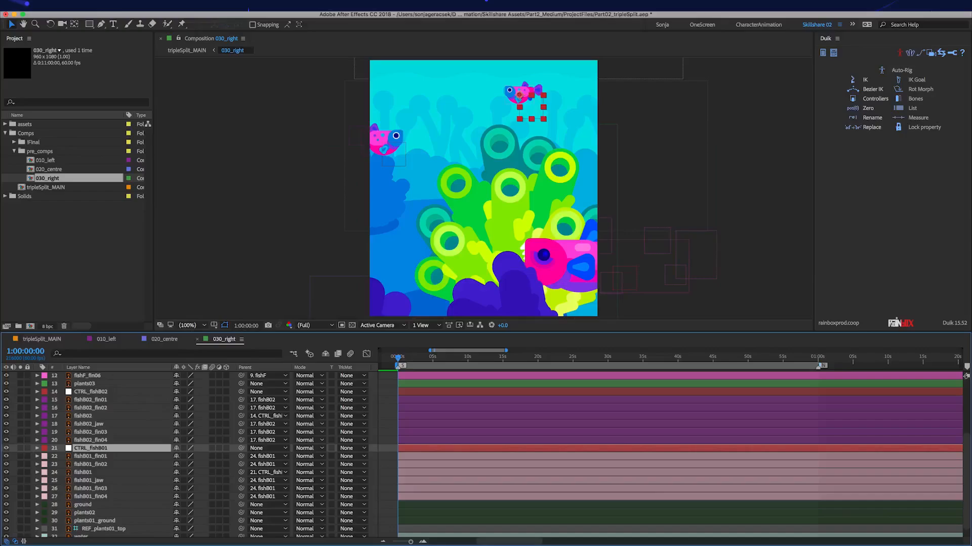
# In the 010_left comp, solo ant_feelerF, move its anchor point to the feeler's base at the head, and unsolo it.
pyautogui.click(105, 339)
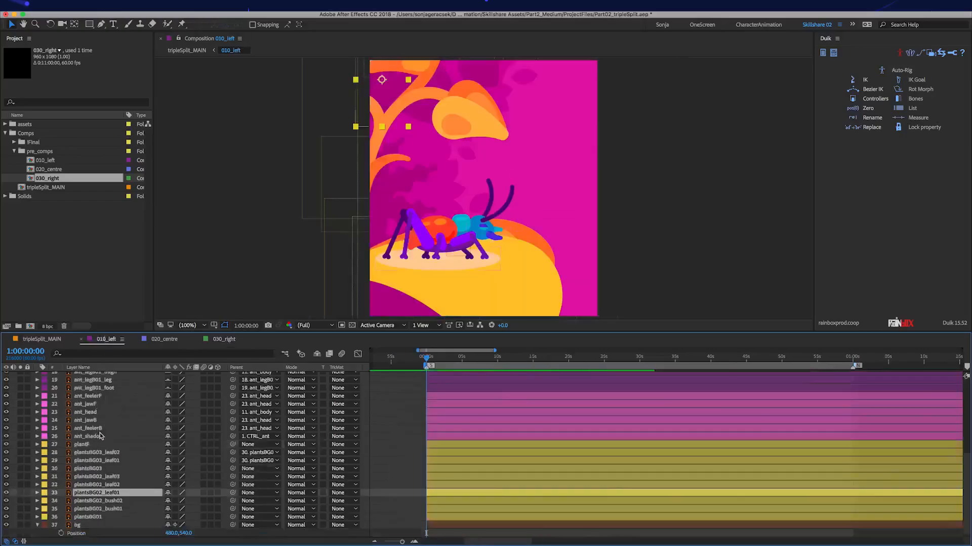
pyautogui.click(98, 398)
pyautogui.press('.')
pyautogui.moveTo(586, 233); pyautogui.dragTo(622, 198)
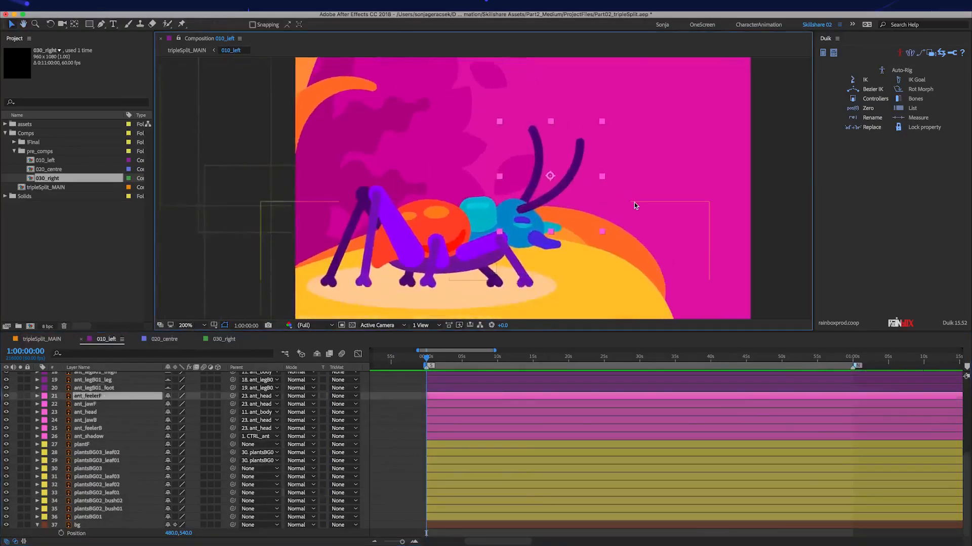
pyautogui.click(20, 397)
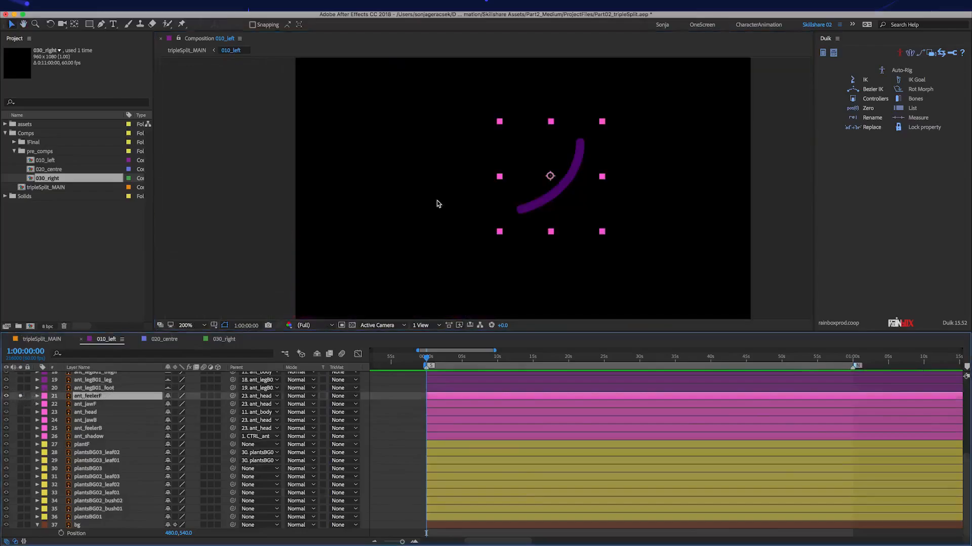
pyautogui.press('y')
pyautogui.moveTo(550, 175); pyautogui.dragTo(521, 210)
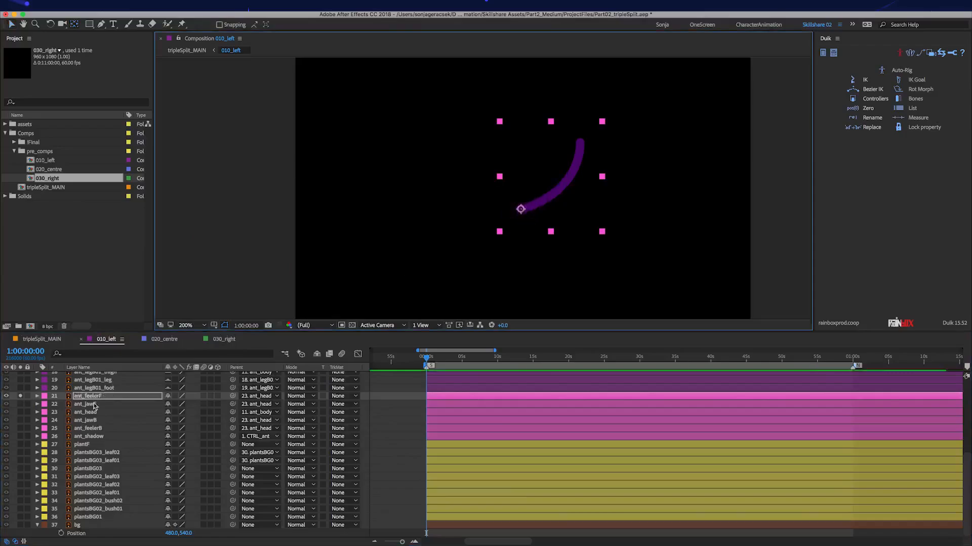
pyautogui.click(20, 396)
# Solo ant_jawB and ant_jawF in turn and move each anchor point to the jaw end attached to the head.
pyautogui.scroll(2, 124, 416)
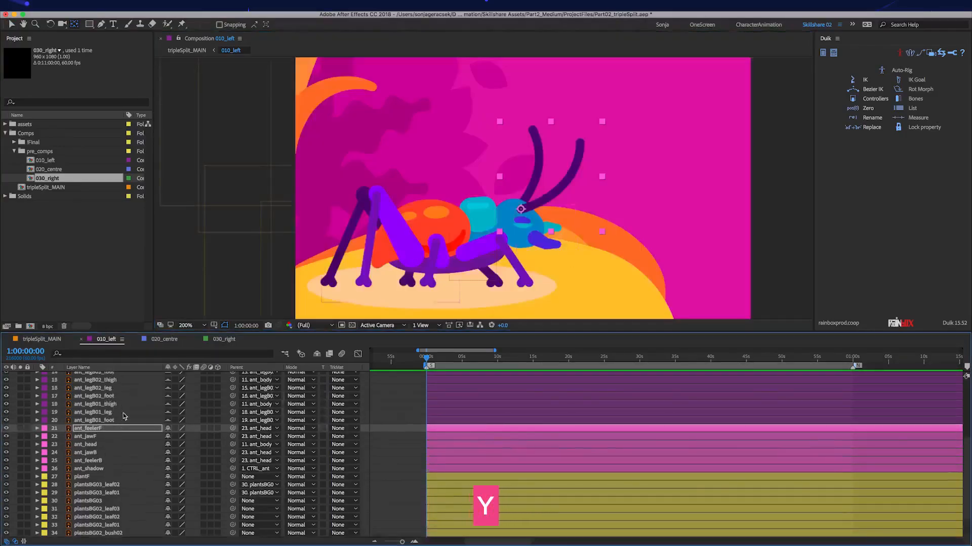
pyautogui.scroll(1, 125, 416)
pyautogui.click(33, 462)
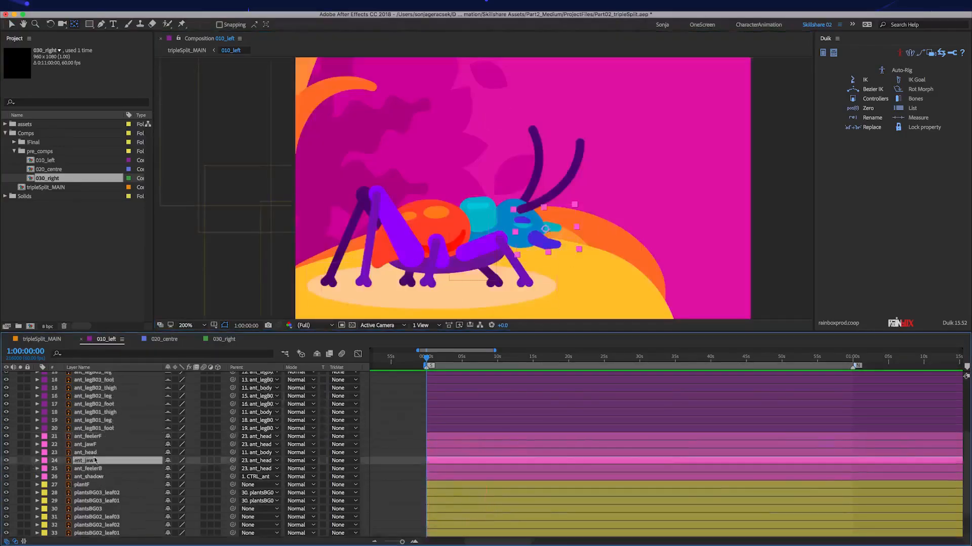
pyautogui.click(21, 461)
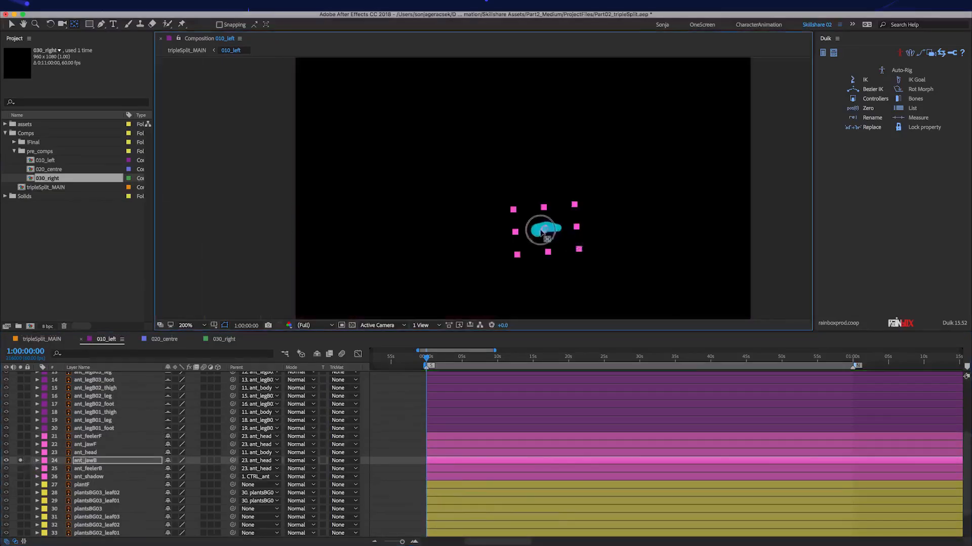
pyautogui.click(20, 460)
pyautogui.click(20, 444)
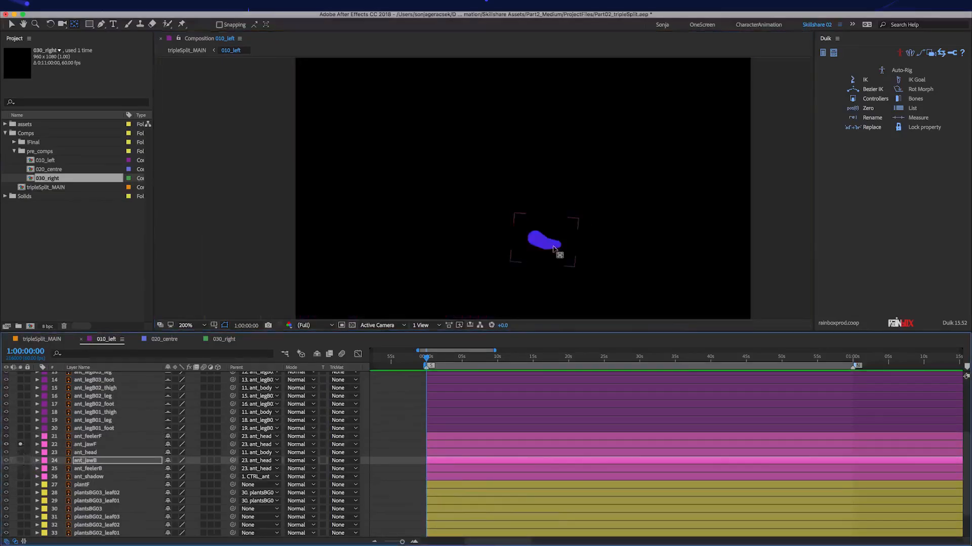
pyautogui.click(33, 444)
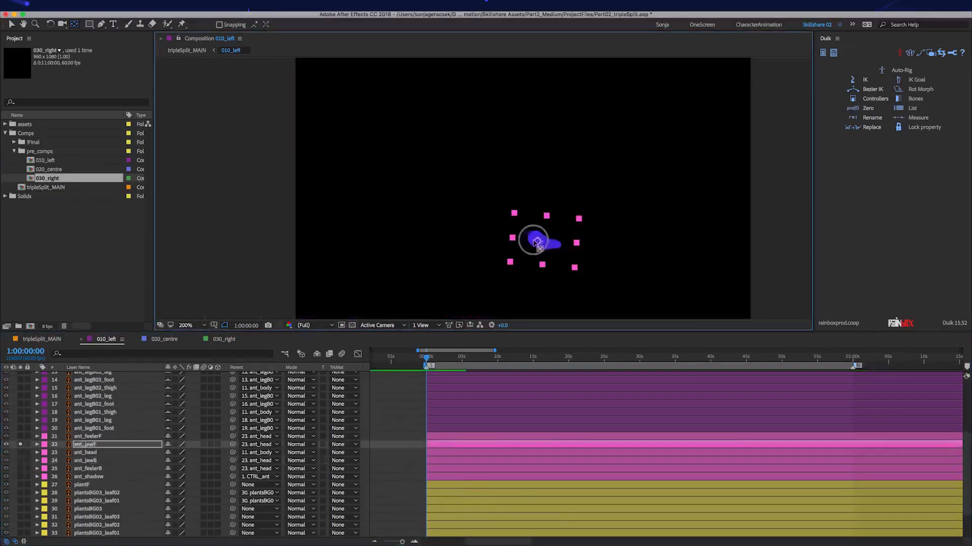
pyautogui.click(20, 444)
# Solo ant_legB01_foot and ant_legB01_leg in turn and move their anchor points to the ankle and knee joints.
pyautogui.scroll(3, 101, 455)
pyautogui.click(94, 476)
pyautogui.scroll(2, 557, 117)
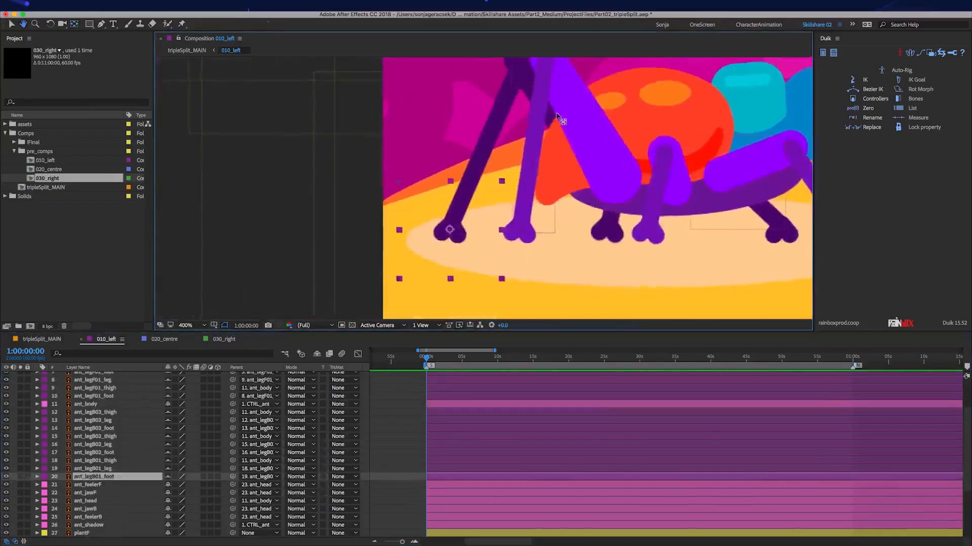
pyautogui.click(20, 477)
pyautogui.moveTo(450, 230); pyautogui.dragTo(505, 118)
pyautogui.click(20, 477)
pyautogui.click(20, 468)
pyautogui.click(472, 201)
pyautogui.click(20, 469)
# Solo ant_legB01_thigh, move its anchor point to the lower end where it joins the body, and unsolo it.
pyautogui.click(20, 461)
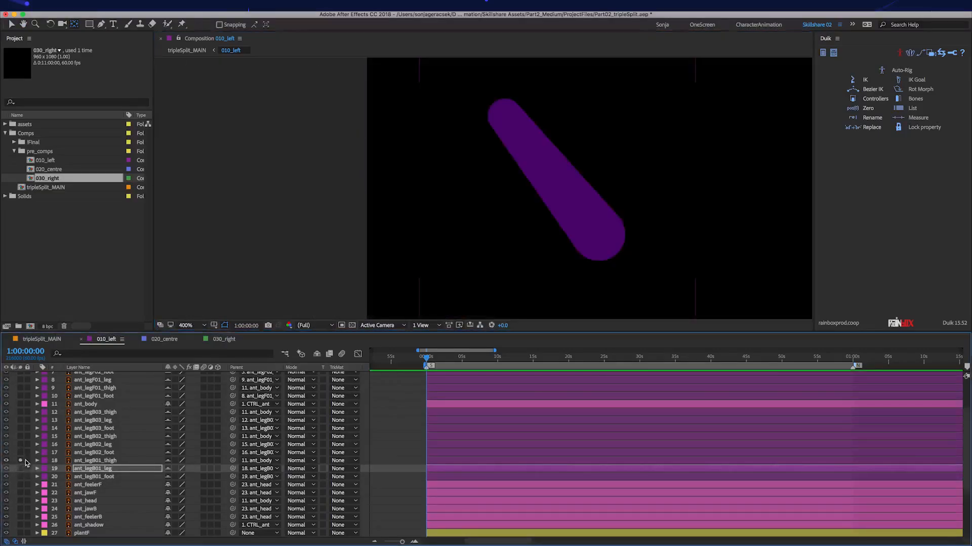
pyautogui.click(557, 181)
pyautogui.moveTo(557, 180); pyautogui.dragTo(599, 240)
pyautogui.click(20, 461)
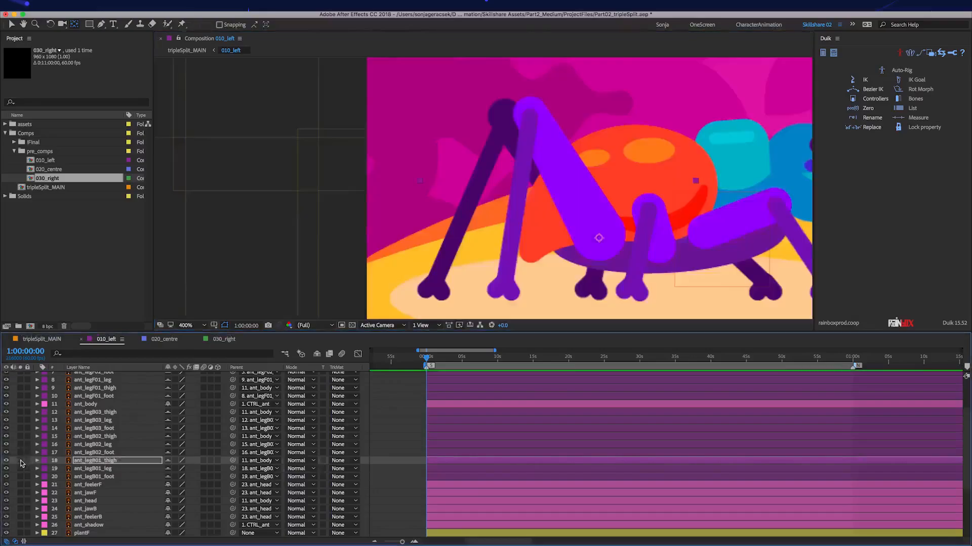
# Solo the ant_legB02 thigh, leg and foot together, move their anchor points to their joints, and unsolo them.
pyautogui.click(20, 453)
pyautogui.click(20, 444)
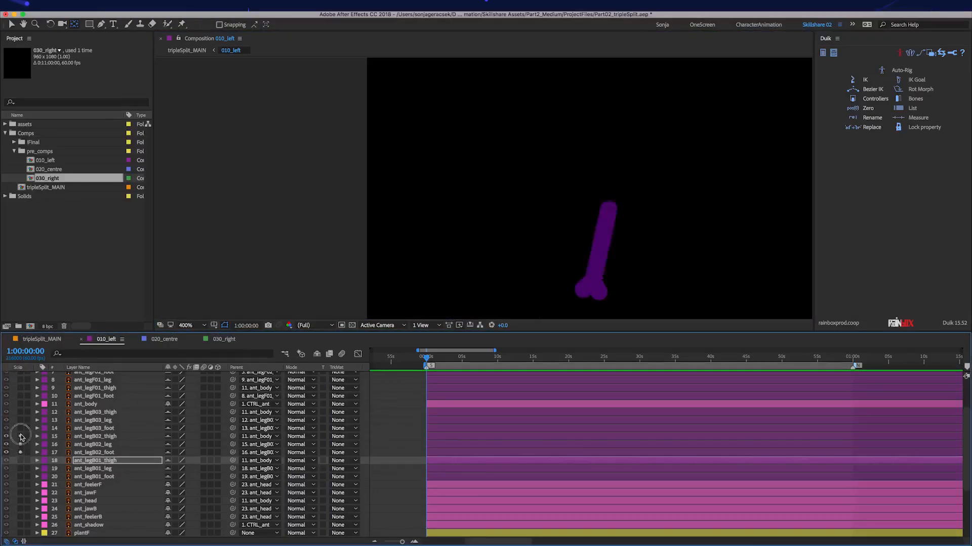
pyautogui.click(21, 436)
pyautogui.click(635, 228)
pyautogui.moveTo(636, 228); pyautogui.dragTo(609, 208)
pyautogui.click(600, 263)
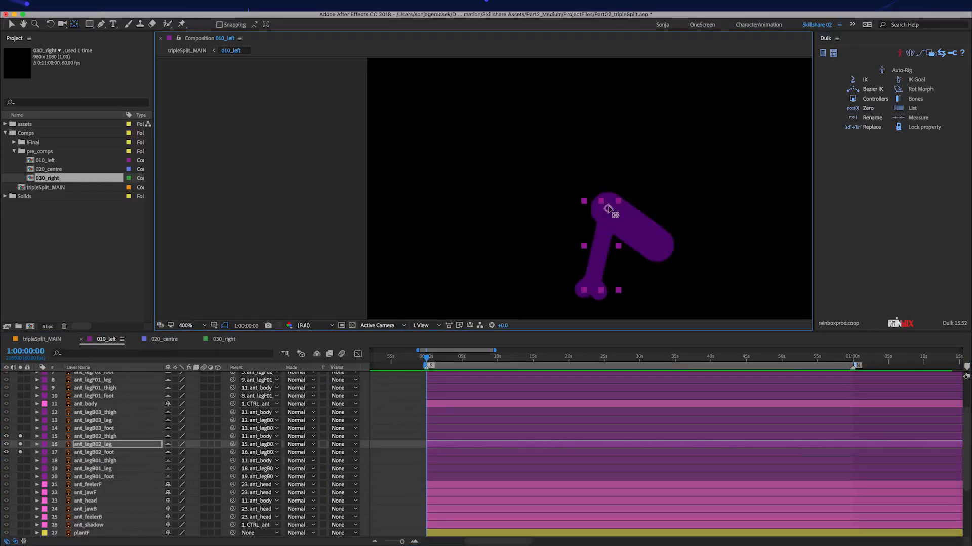
pyautogui.hotkey('ctrl', 'Down')
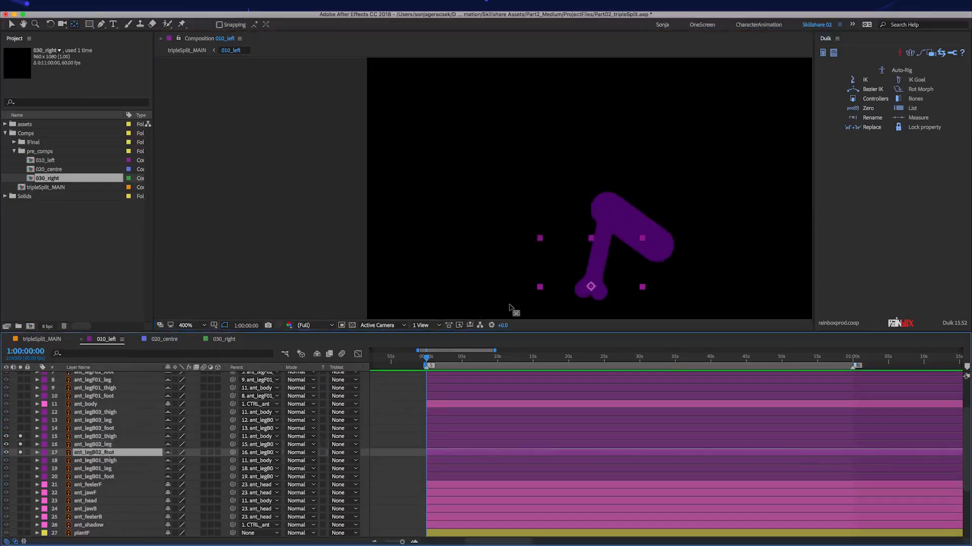
pyautogui.moveTo(20, 436); pyautogui.dragTo(21, 453)
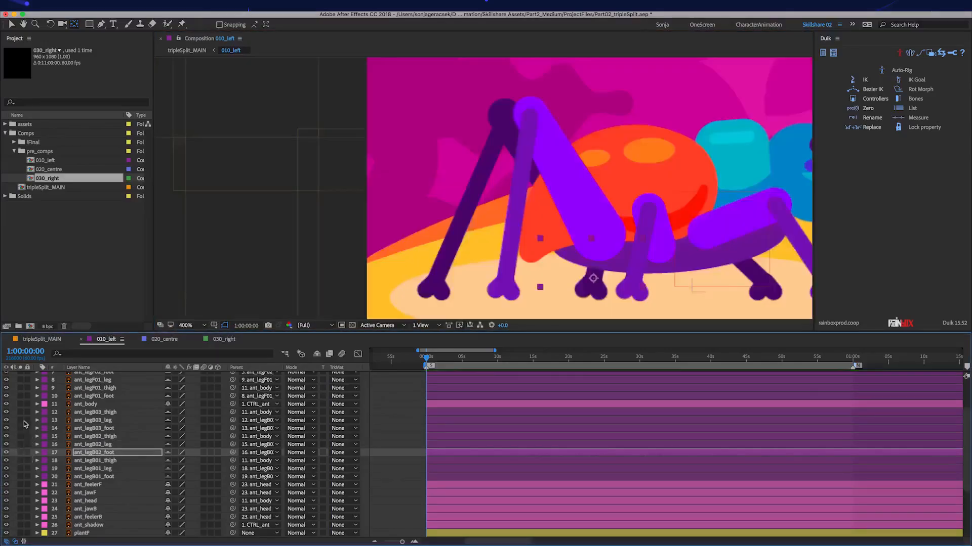
# Solo the ant_legB03 thigh, leg and foot and move the thigh's anchor point to its upper end.
pyautogui.click(95, 420)
pyautogui.keyDown('shift'); pyautogui.click(95, 412); pyautogui.keyUp('shift')
pyautogui.moveTo(20, 411); pyautogui.dragTo(20, 428)
pyautogui.hscroll(5, 590, 191)
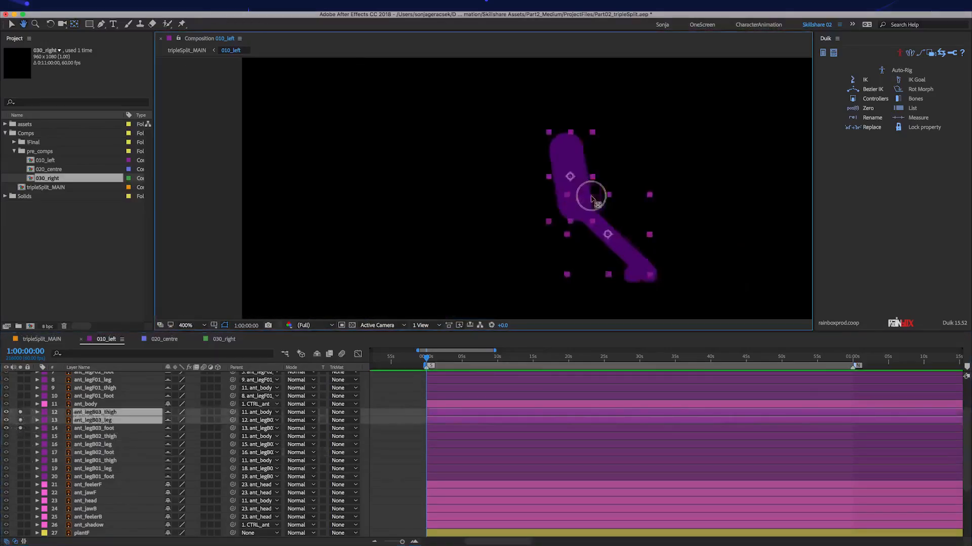
pyautogui.click(580, 156)
pyautogui.click(523, 152)
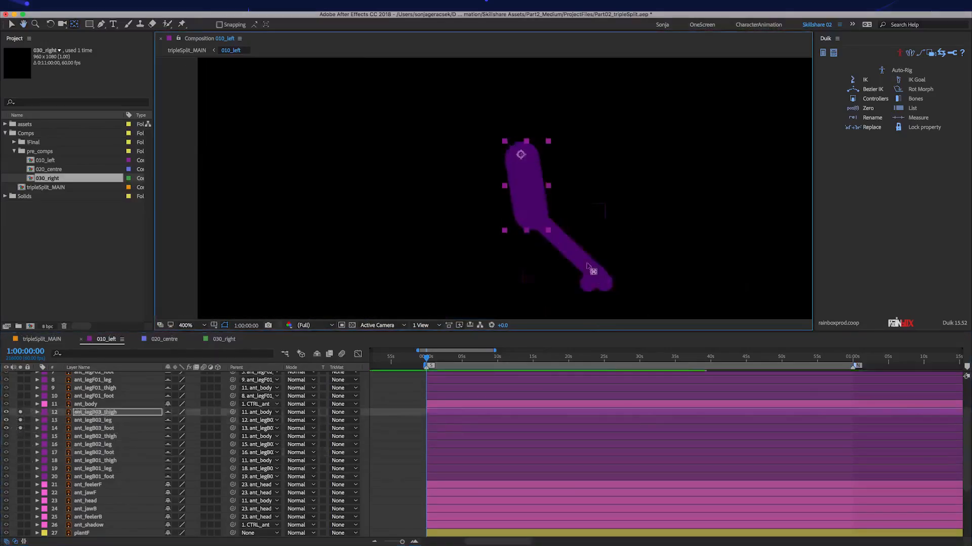
# Move the anchor points of ant_legB03_leg to the knee and ant_legB03_foot to the ankle, then unsolo the leg parts.
pyautogui.click(559, 238)
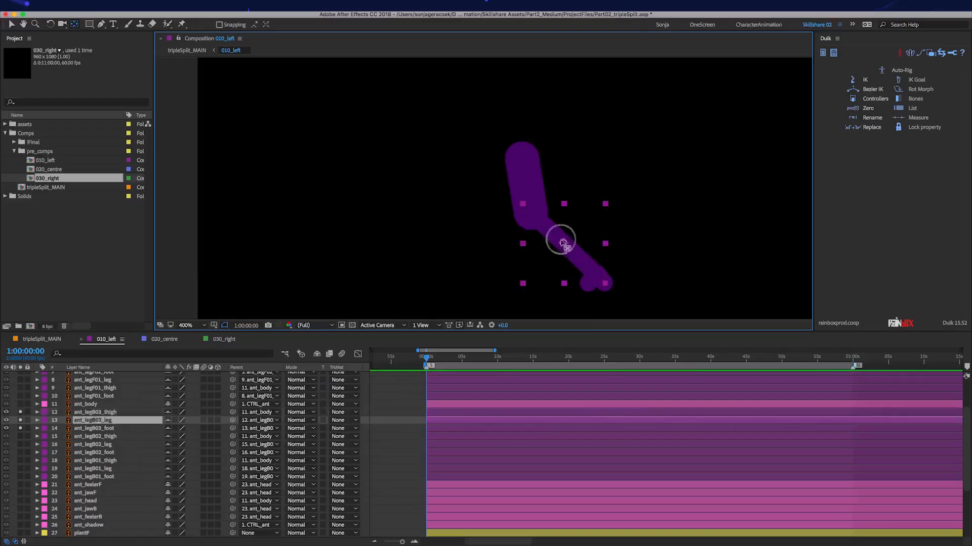
pyautogui.click(21, 412)
pyautogui.click(20, 412)
pyautogui.moveTo(536, 218); pyautogui.dragTo(531, 213)
pyautogui.click(96, 429)
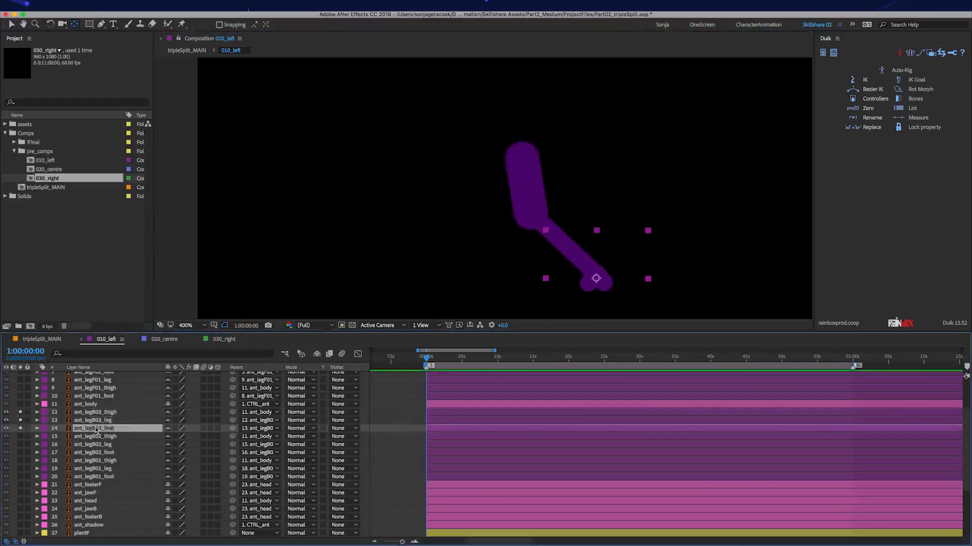
pyautogui.moveTo(596, 280); pyautogui.dragTo(598, 273)
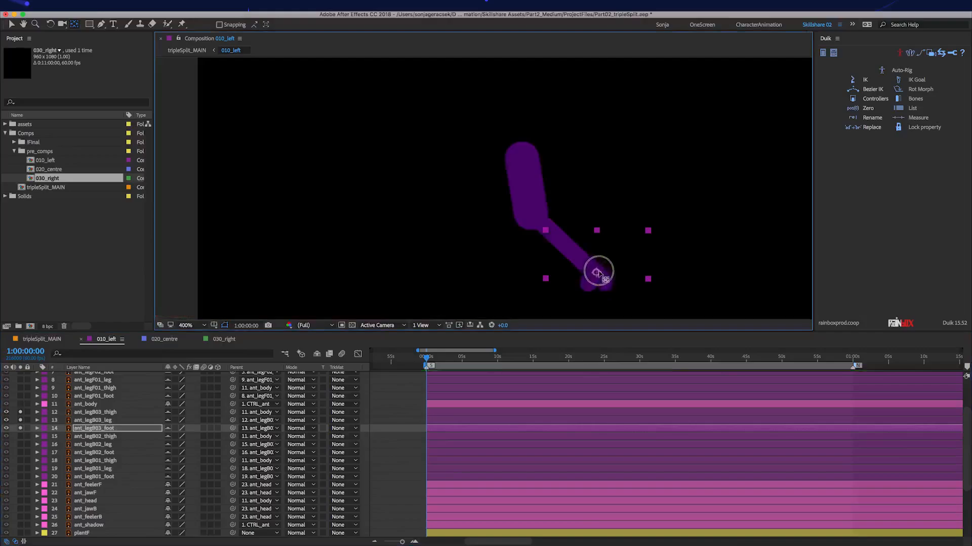
pyautogui.click(20, 419)
# Solo the ant_legF01 thigh, leg and foot and move the thigh's anchor point to its lower end where it joins the body.
pyautogui.click(101, 403)
pyautogui.click(101, 395)
pyautogui.scroll(1, 105, 407)
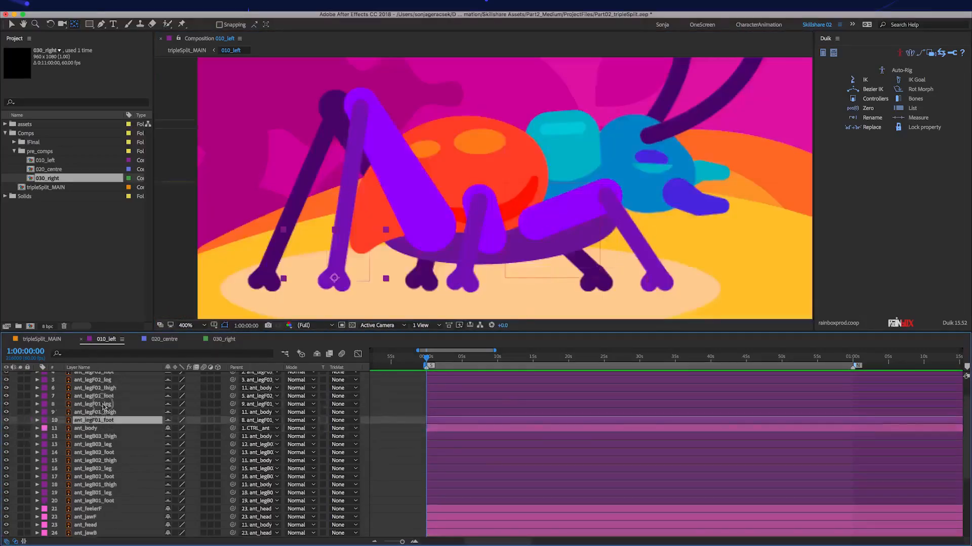
pyautogui.click(101, 412)
pyautogui.click(20, 412)
pyautogui.click(20, 404)
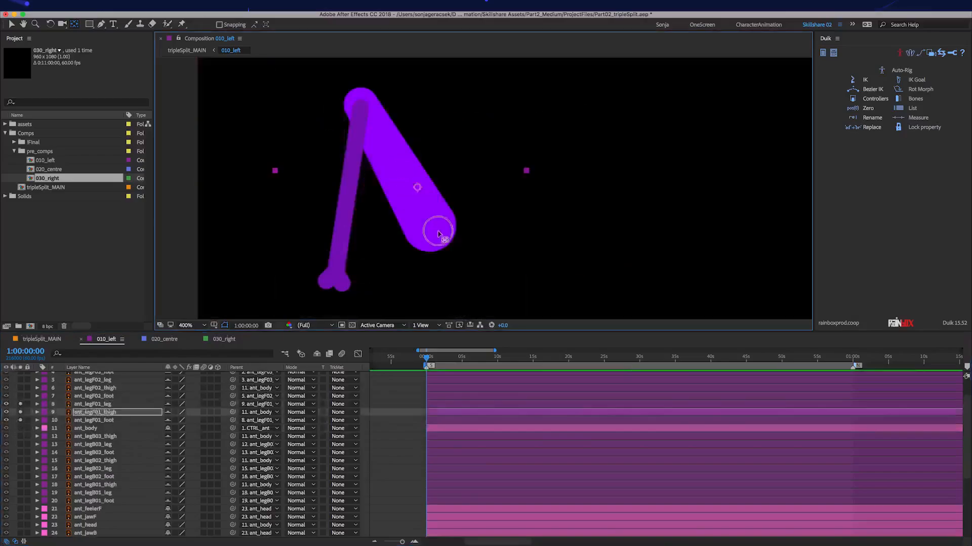
pyautogui.moveTo(438, 233); pyautogui.dragTo(431, 231)
# Move ant_legF01_leg's anchor point up to the knee, then unsolo the ant_legF01 thigh, leg and foot.
pyautogui.click(106, 420)
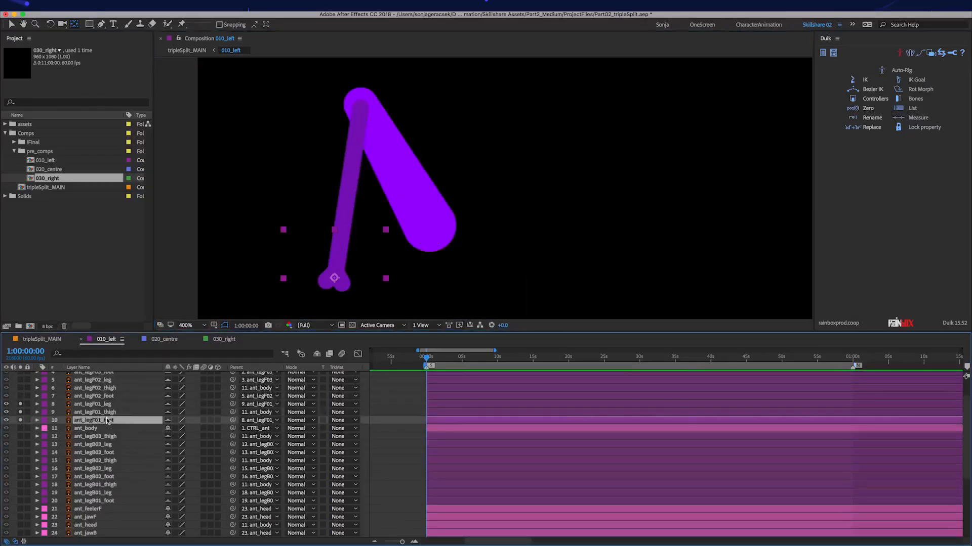
pyautogui.click(105, 411)
pyautogui.click(105, 404)
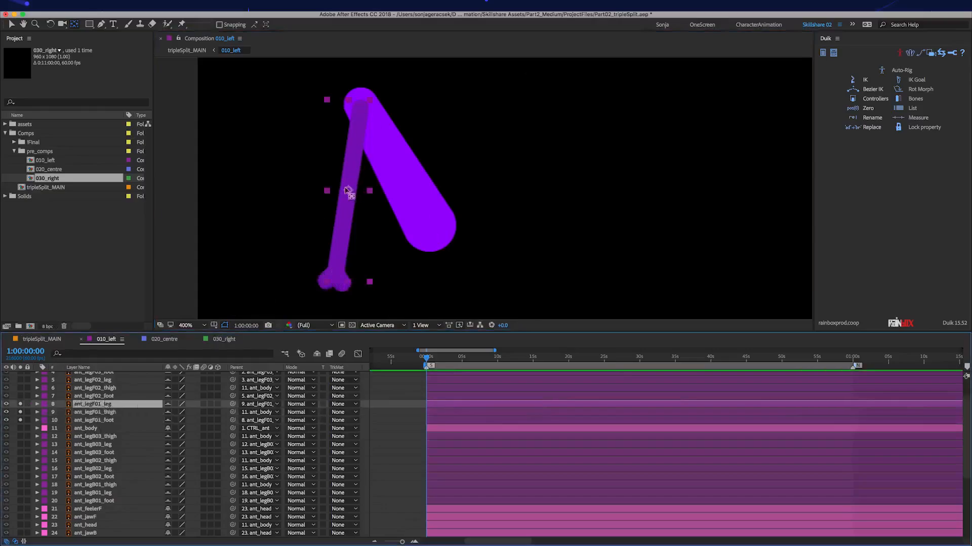
pyautogui.moveTo(347, 190); pyautogui.dragTo(361, 105)
pyautogui.scroll(1, 107, 464)
pyautogui.scroll(1, 106, 465)
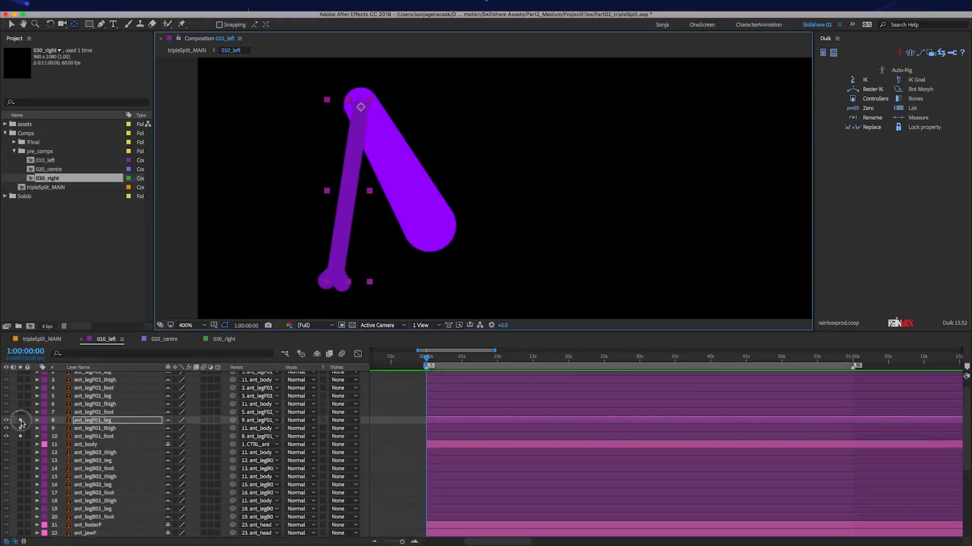
pyautogui.moveTo(20, 420); pyautogui.dragTo(20, 436)
# Move the anchor points of the ant_legF02 thigh and leg to the knee, and those of the ant_legF03 and ant_legF02 feet to their ankles.
pyautogui.click(113, 404)
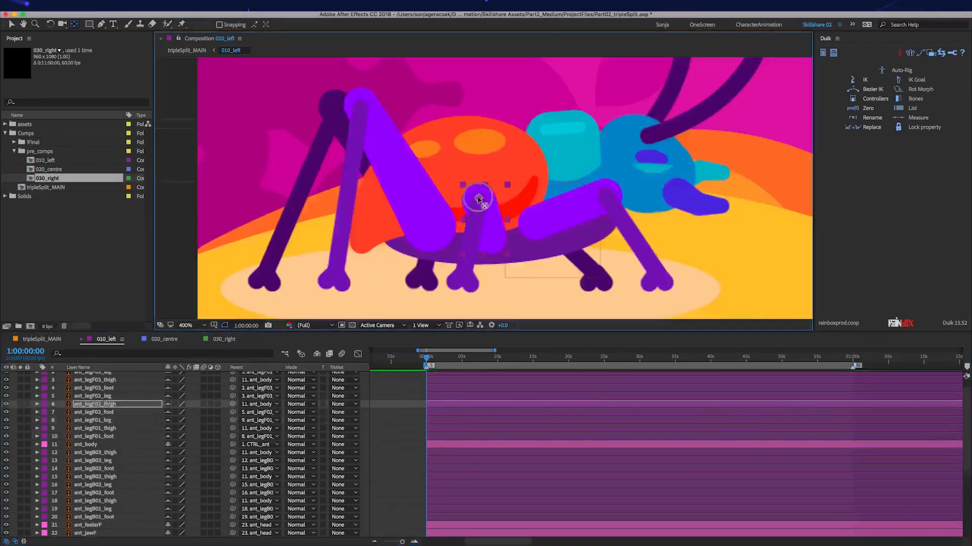
pyautogui.click(99, 395)
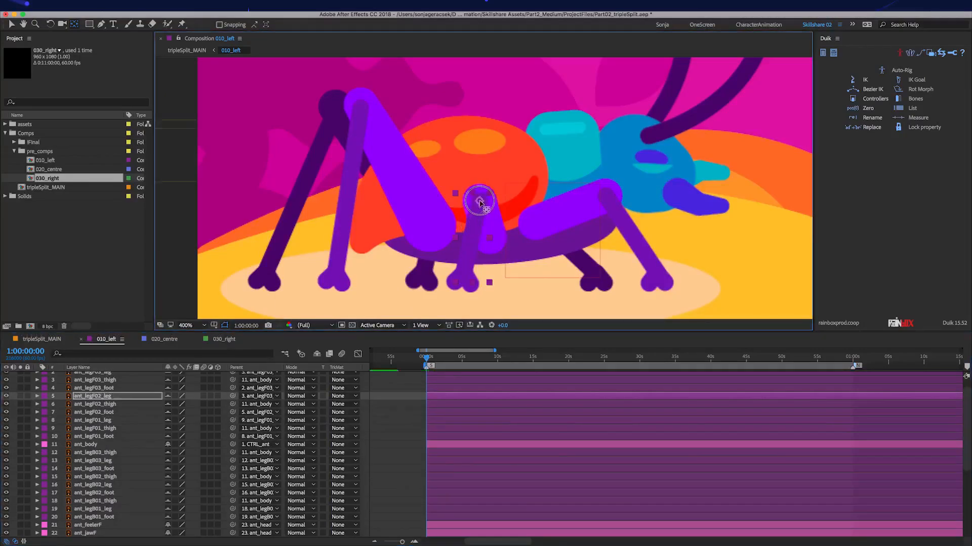
pyautogui.click(106, 387)
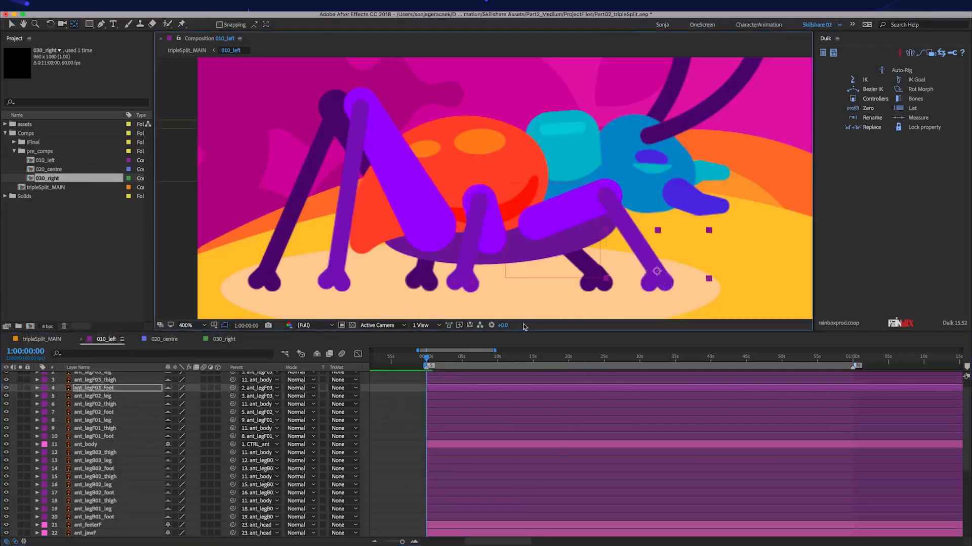
pyautogui.scroll(1, 115, 430)
pyautogui.click(113, 425)
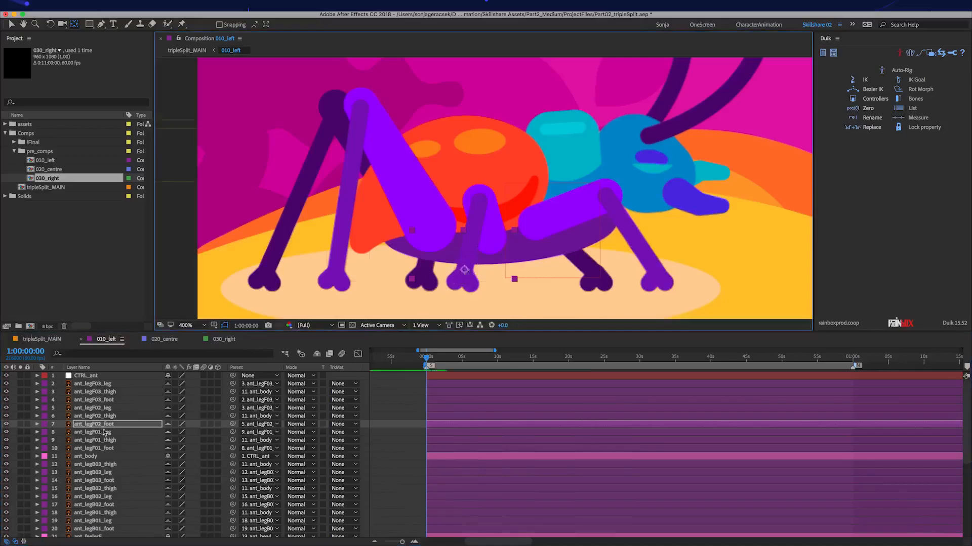
# Solo ant_legF03_leg and ant_legF03_thigh, move their anchor points to the knee and the body joint, and unsolo them.
pyautogui.click(96, 391)
pyautogui.keyDown('shift'); pyautogui.click(94, 384); pyautogui.keyUp('shift')
pyautogui.moveTo(20, 384); pyautogui.dragTo(20, 392)
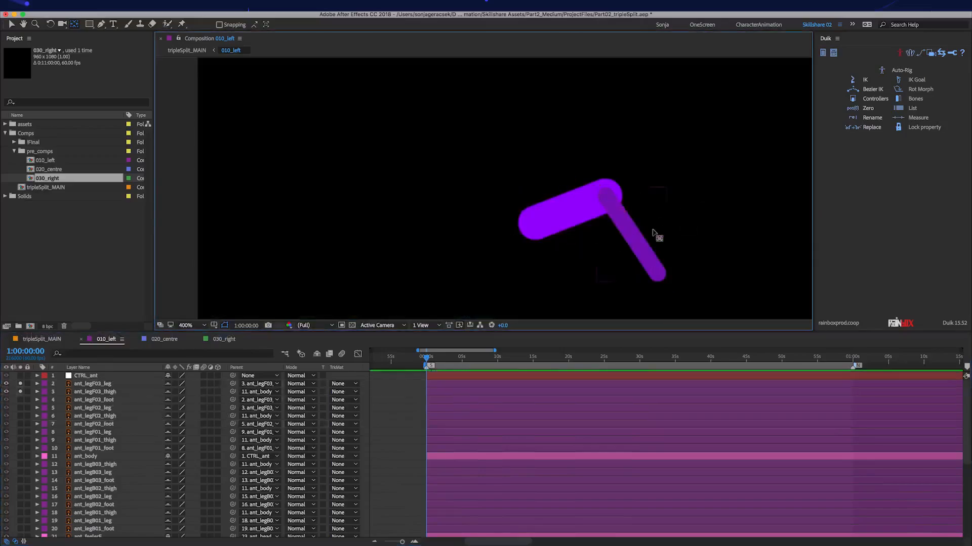
pyautogui.click(614, 200)
pyautogui.click(571, 210)
pyautogui.click(531, 225)
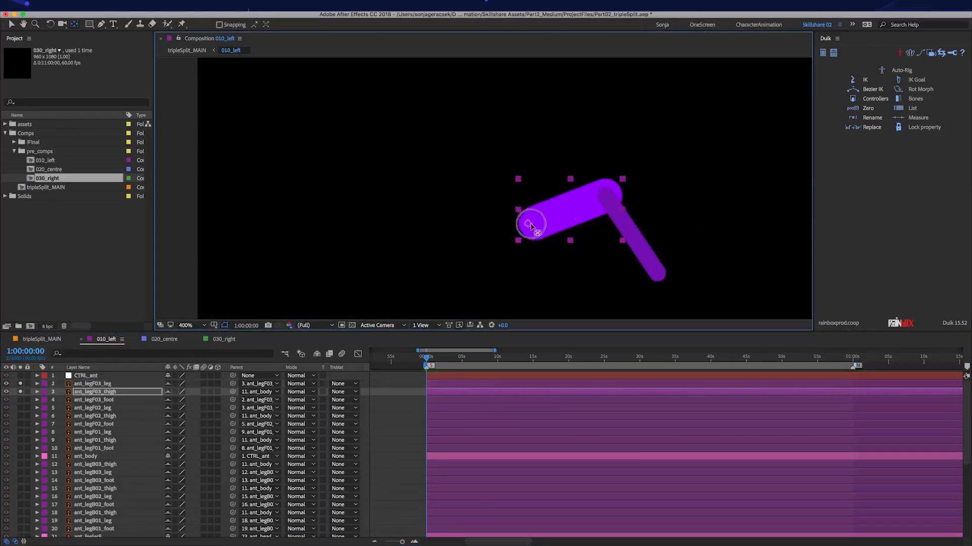
pyautogui.moveTo(21, 384); pyautogui.dragTo(22, 398)
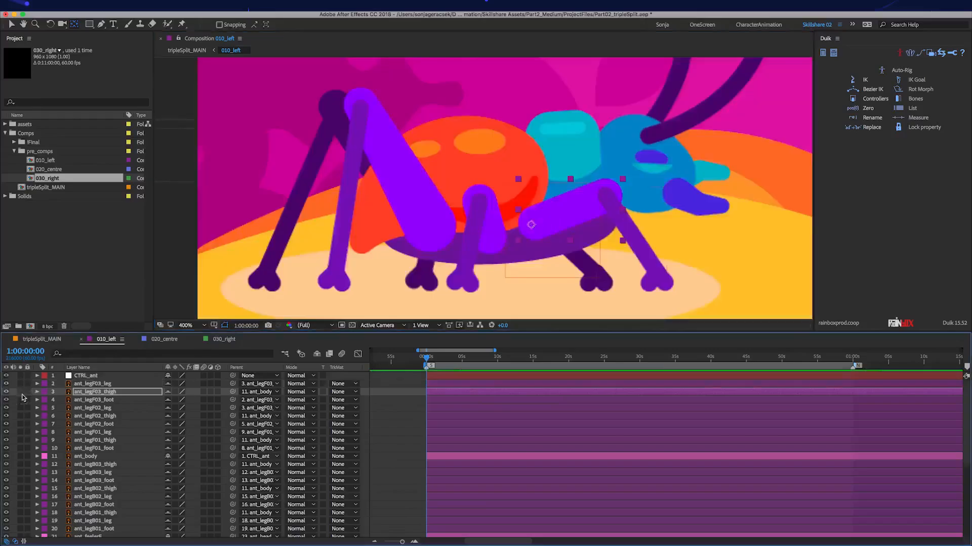
pyautogui.click(664, 290)
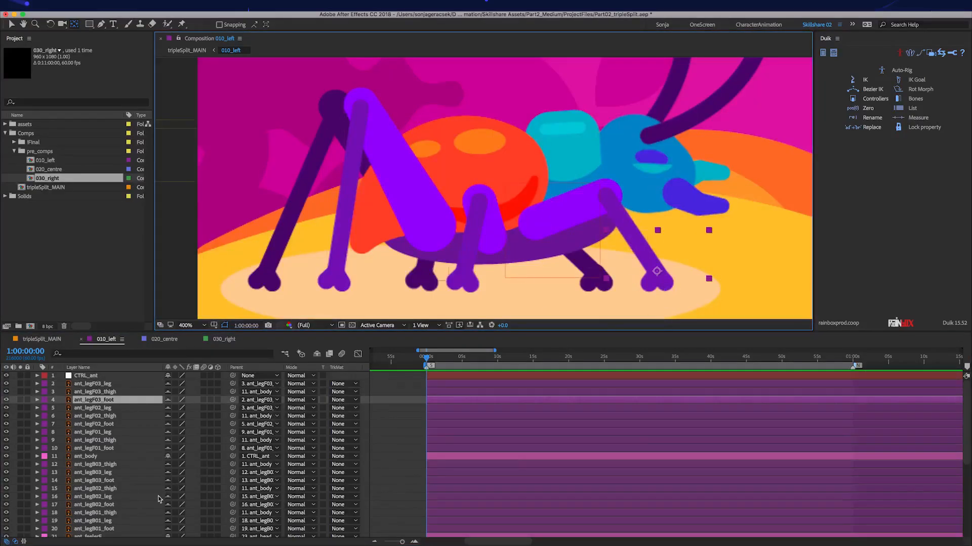
# Switch to the 020_centre comp and solo jelly04_legs01, jelly04_legs02 and jelly04_legs03.
pyautogui.click(164, 339)
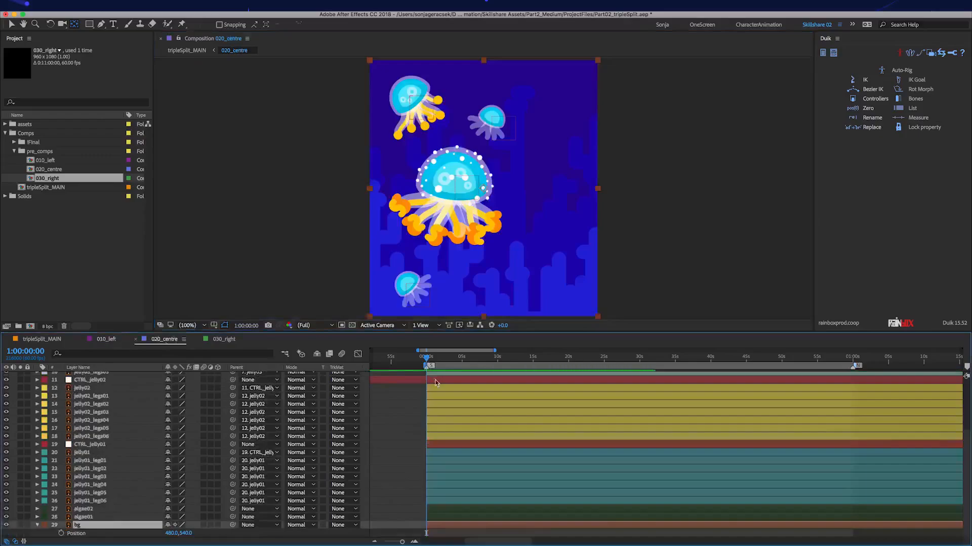
pyautogui.click(435, 379)
pyautogui.scroll(5, 435, 383)
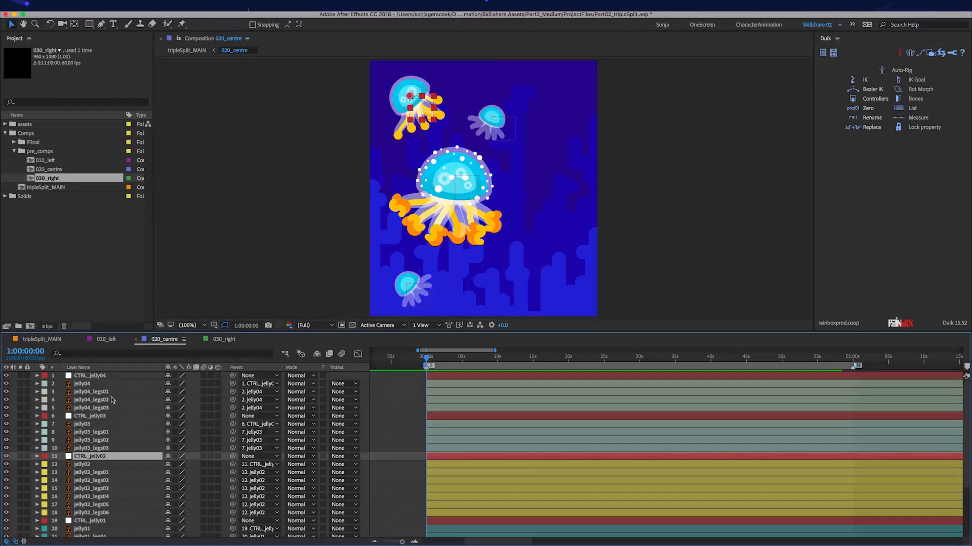
pyautogui.moveTo(22, 389); pyautogui.dragTo(24, 414)
pyautogui.click(21, 400)
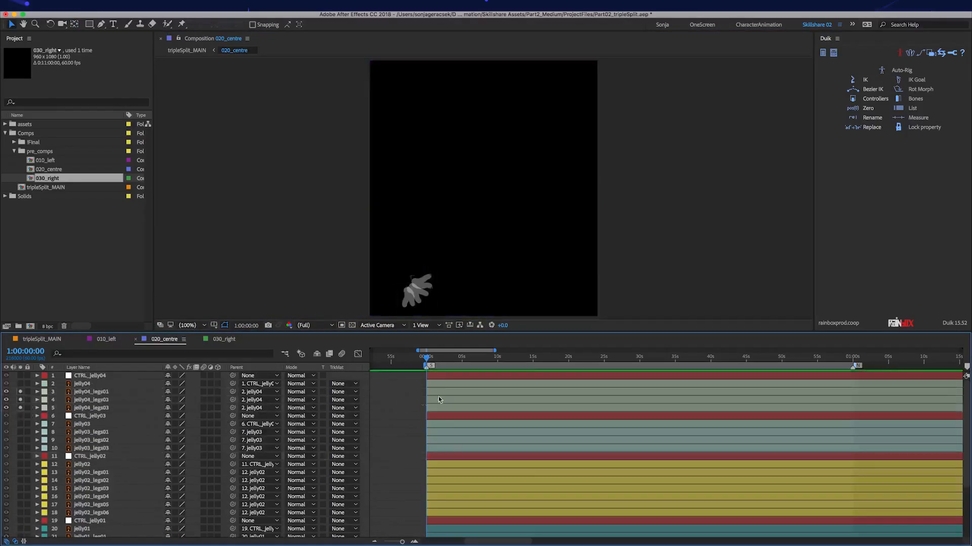
# Move the anchor points of the three jelly04 legs layers to their upper ends at the bell, then unsolo them.
pyautogui.click(91, 408)
pyautogui.scroll(2, 554, 156)
pyautogui.moveTo(427, 156); pyautogui.dragTo(553, 156)
pyautogui.scroll(2, 448, 222)
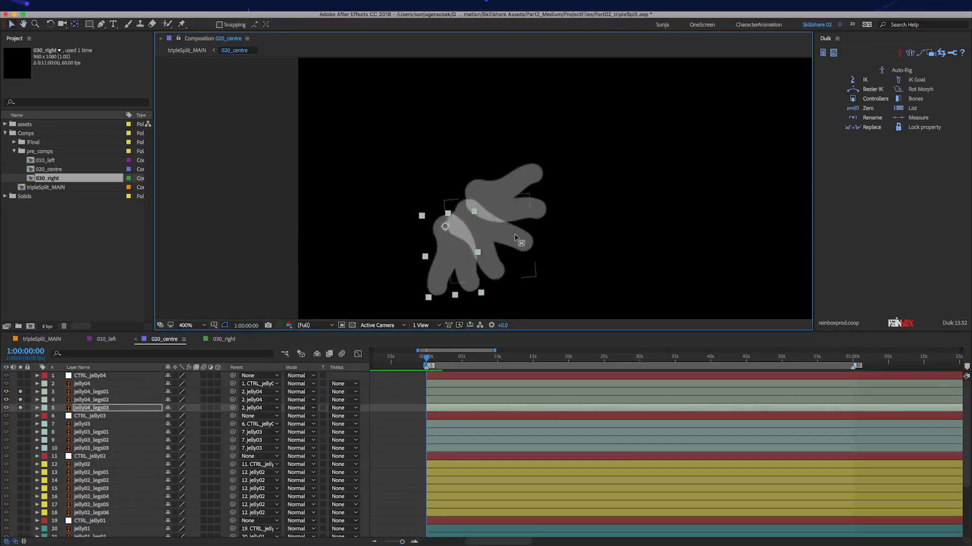
pyautogui.click(497, 242)
pyautogui.click(506, 195)
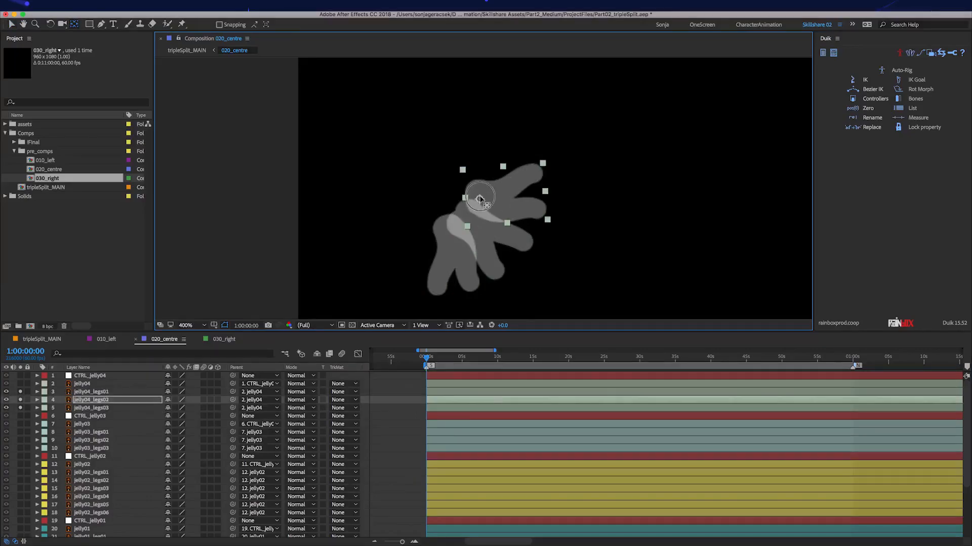
pyautogui.moveTo(21, 391); pyautogui.dragTo(20, 408)
# Solo the three jelly03 legs layers without the bell and move their anchor points to their upper ends.
pyautogui.click(44, 424)
pyautogui.click(81, 371)
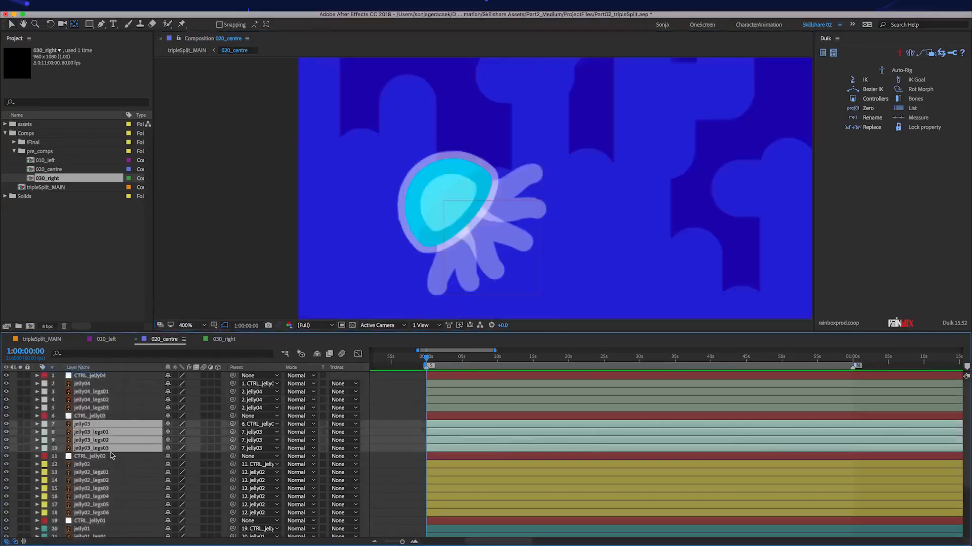
pyautogui.press('F2')
pyautogui.moveTo(18, 448); pyautogui.dragTo(21, 448)
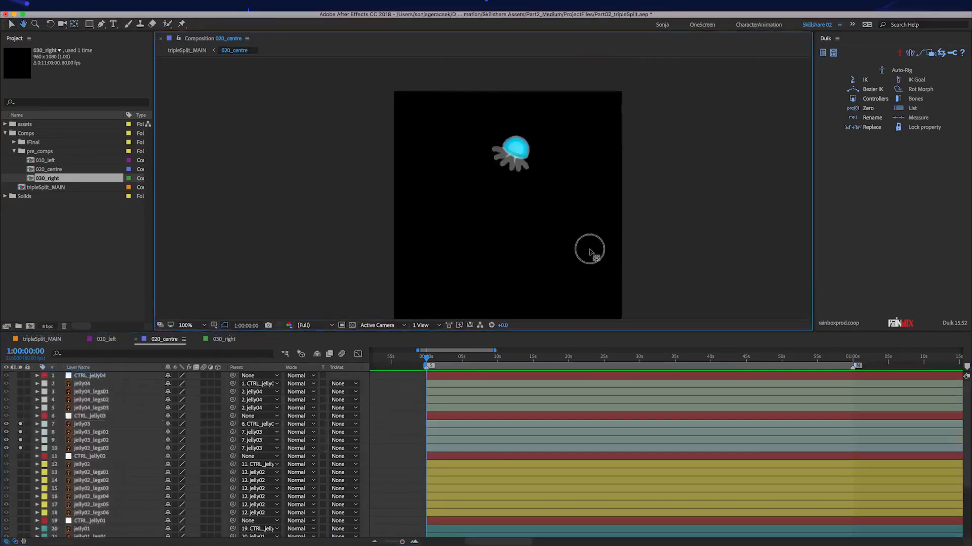
pyautogui.click(20, 424)
pyautogui.click(451, 147)
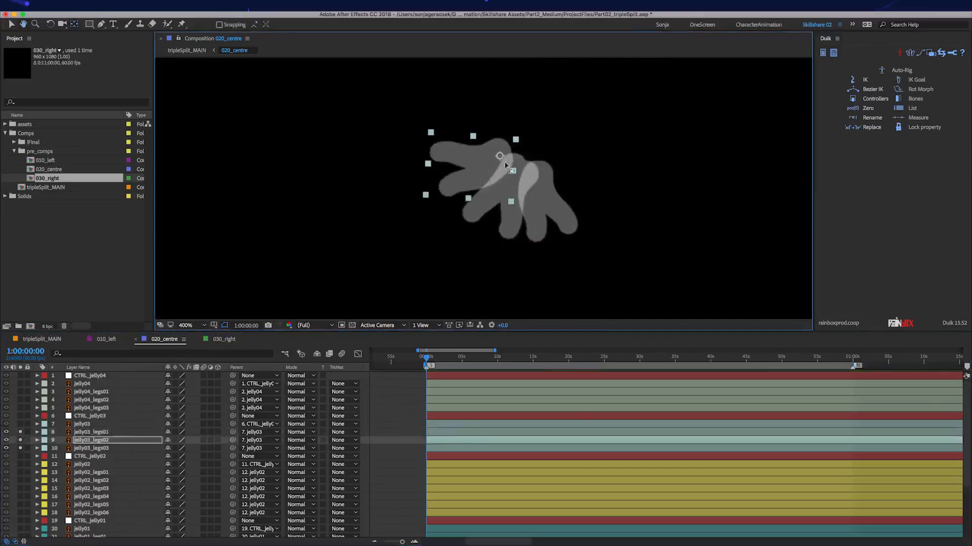
pyautogui.click(537, 172)
# Switch the solo from the jelly03 legs to the jelly02 legs, isolate jelly02_legs05 and move its anchor point to its upper end.
pyautogui.moveTo(20, 432); pyautogui.dragTo(20, 513)
pyautogui.click(91, 473)
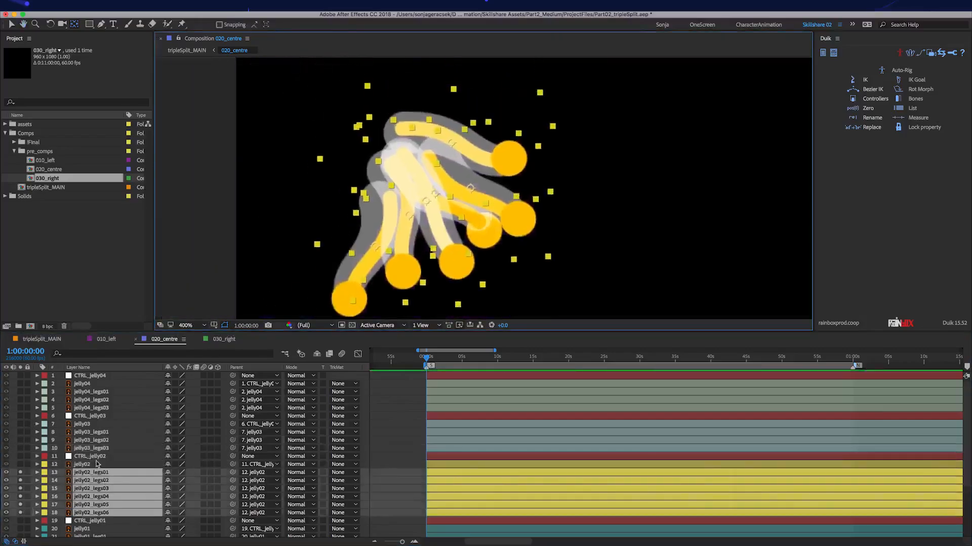
pyautogui.click(391, 145)
pyautogui.moveTo(20, 472); pyautogui.dragTo(20, 505)
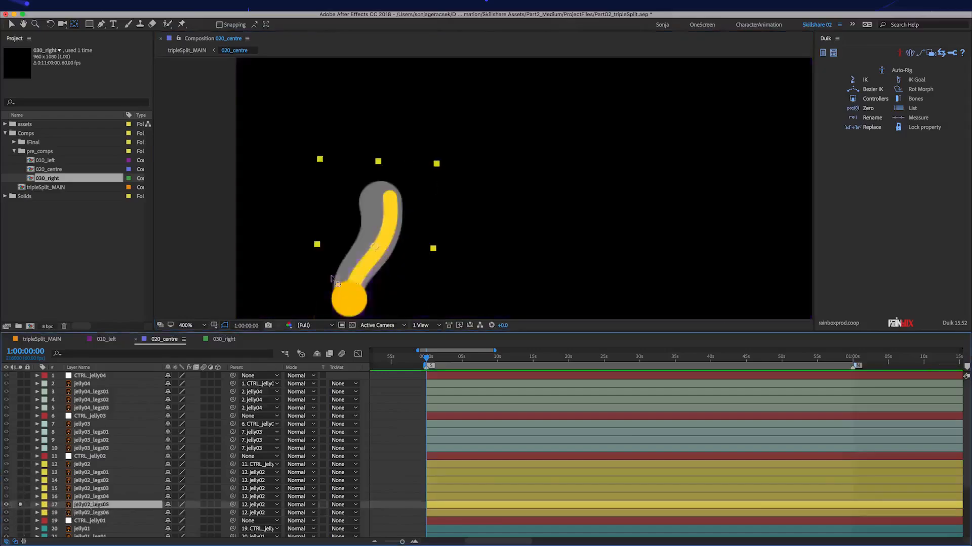
pyautogui.click(89, 505)
pyautogui.click(20, 504)
# Solo jelly02_legs04 and jelly02_legs03 one at a time and move each anchor point to the tentacle's upper end.
pyautogui.click(20, 496)
pyautogui.click(89, 496)
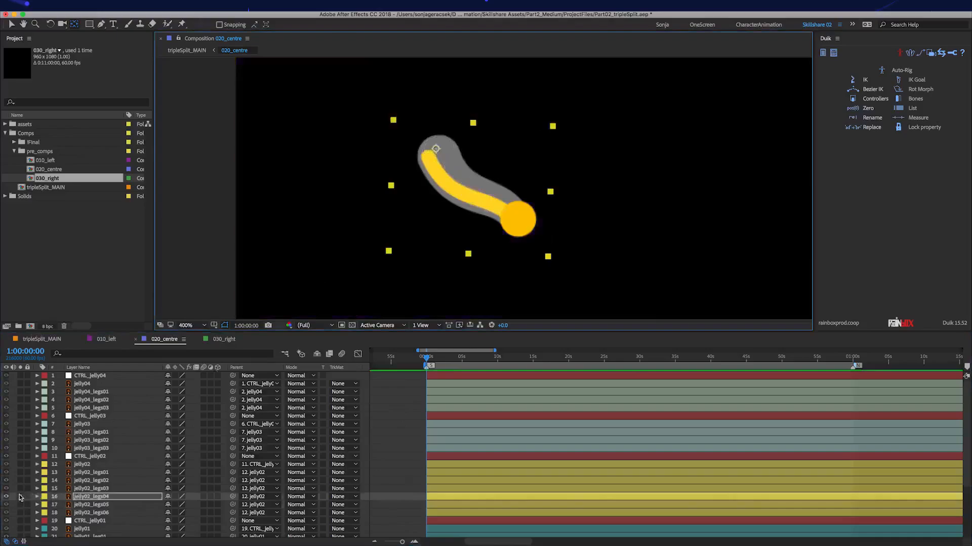
pyautogui.moveTo(20, 497); pyautogui.dragTo(20, 488)
pyautogui.click(88, 489)
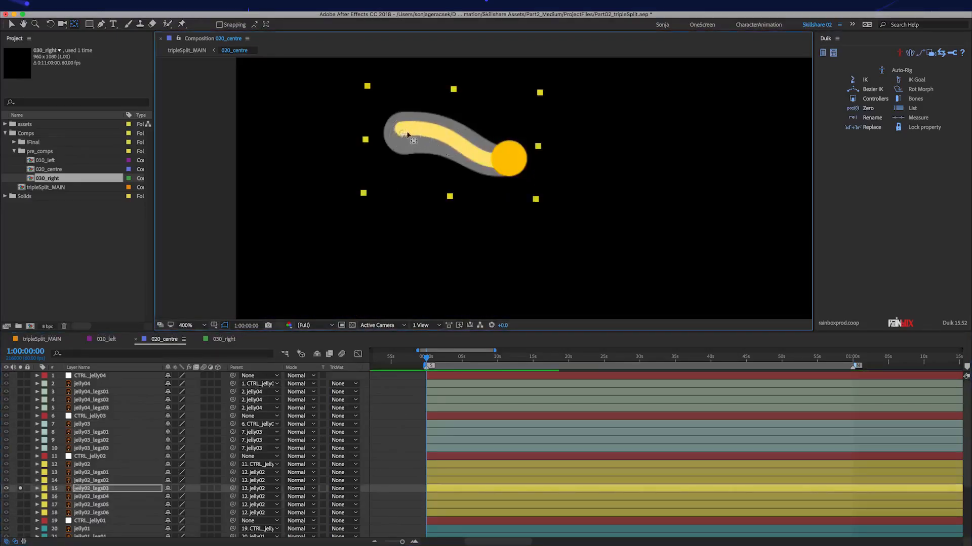
# Isolate jelly02_legs02 and jelly02_legs01 in turn, move each anchor point to its upper end, and clear the solo.
pyautogui.moveTo(21, 488); pyautogui.dragTo(22, 476)
pyautogui.click(89, 481)
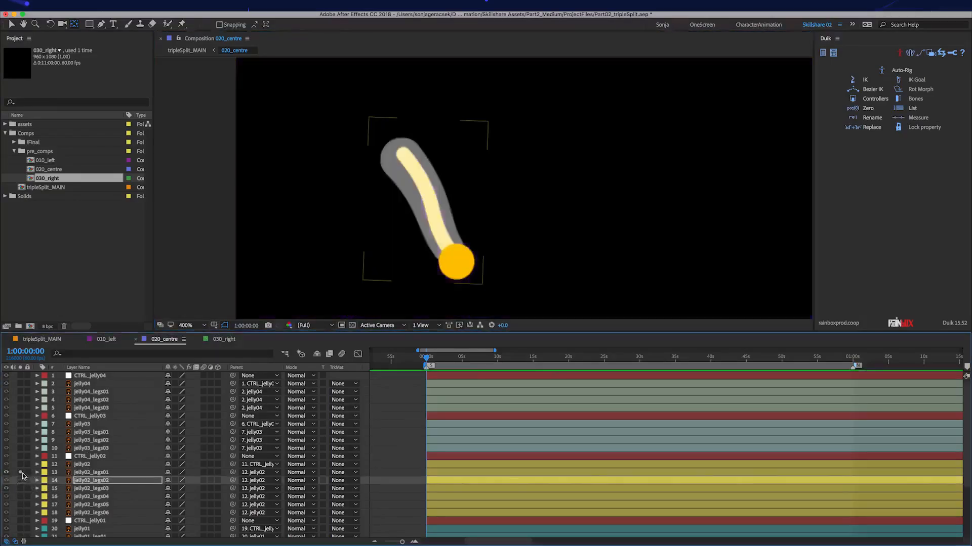
pyautogui.click(82, 473)
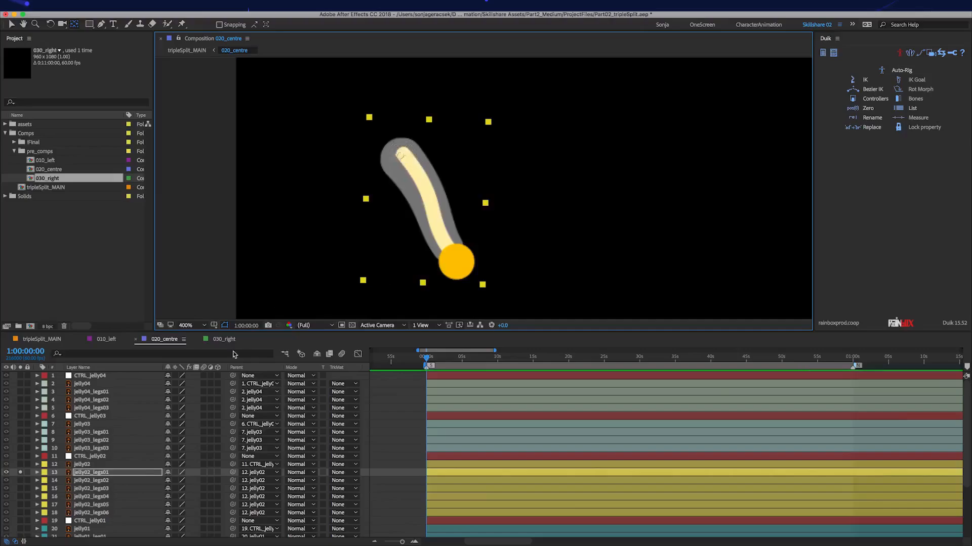
pyautogui.click(21, 473)
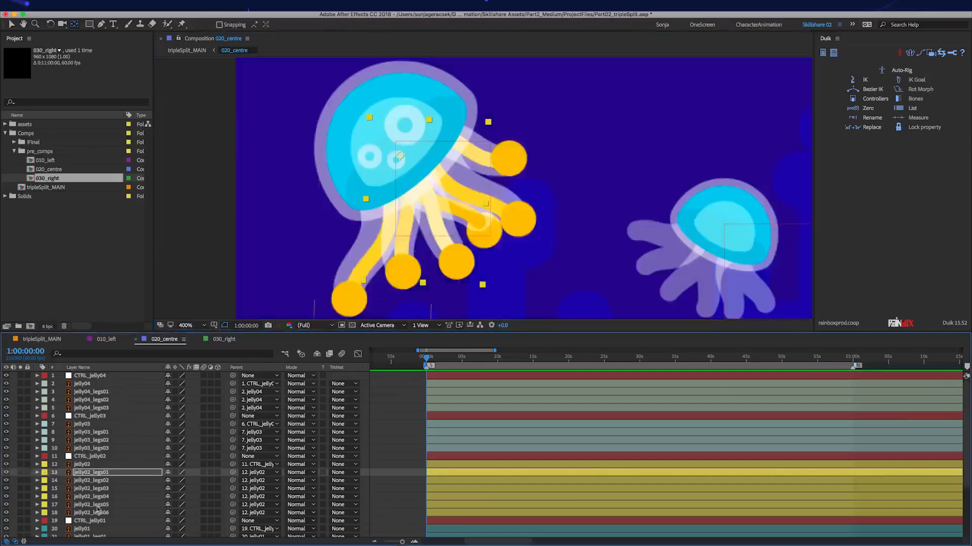
# Solo the six jelly01 leg layers, move jelly01_leg01's anchor point to its upper end and unsolo the other five.
pyautogui.scroll(-3, 98, 511)
pyautogui.click(90, 460)
pyautogui.keyDown('shift'); pyautogui.click(90, 501); pyautogui.keyUp('shift')
pyautogui.click(20, 501)
pyautogui.scroll(-1, 586, 222)
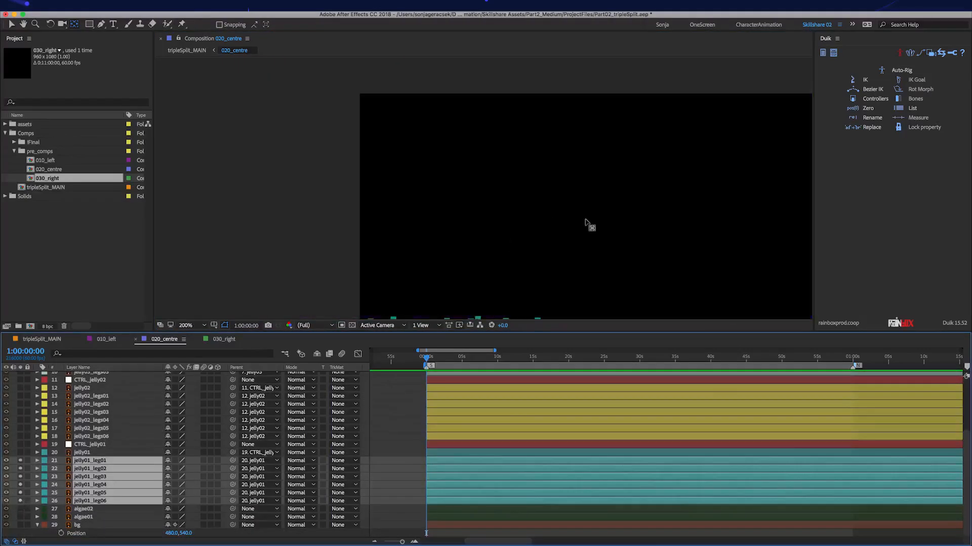
pyautogui.click(90, 460)
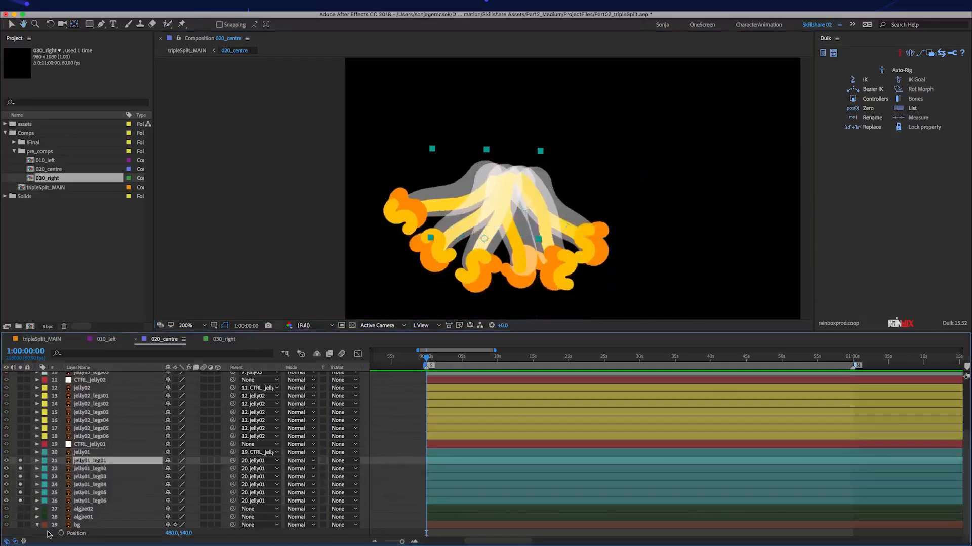
pyautogui.moveTo(20, 468); pyautogui.dragTo(20, 501)
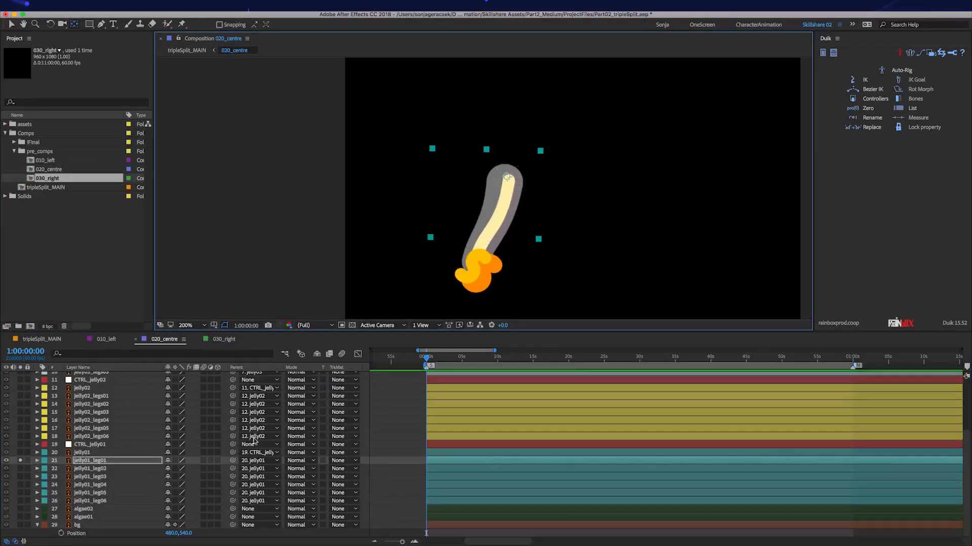
# Isolate jelly01_leg02 and jelly01_leg03 in turn and move each anchor point to the leg's upper end.
pyautogui.click(20, 468)
pyautogui.click(20, 461)
pyautogui.click(90, 469)
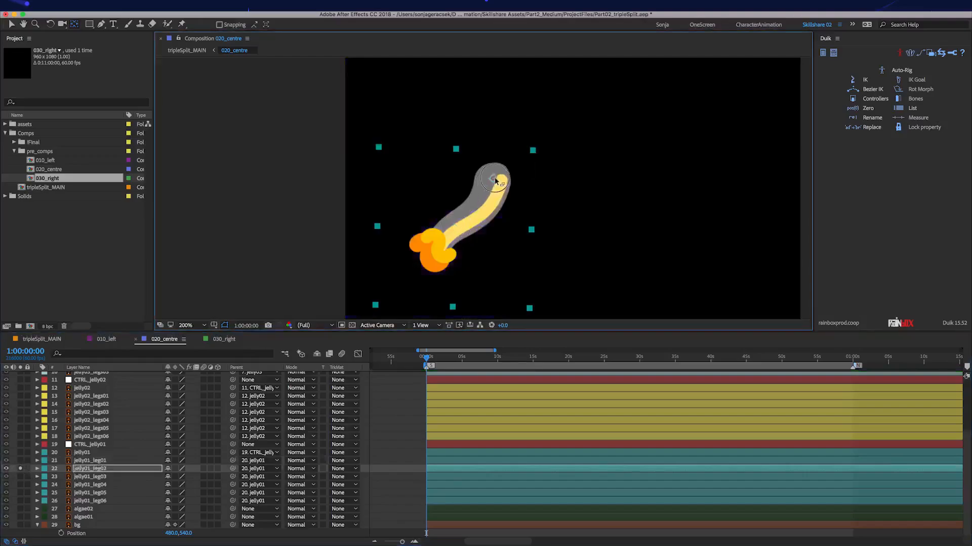
pyautogui.click(20, 469)
pyautogui.click(20, 477)
pyautogui.click(90, 477)
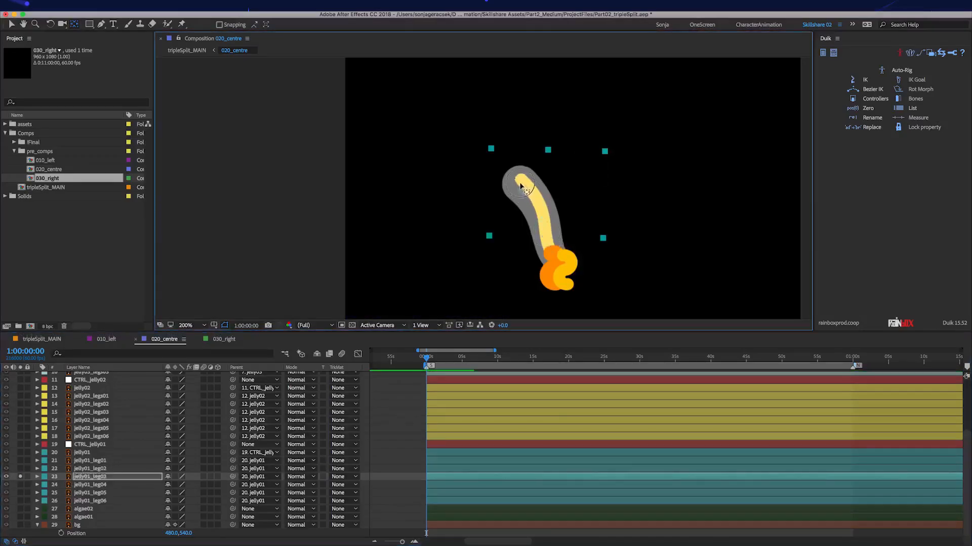
# Isolate jelly01_leg04 and jelly01_leg05 in turn and move each anchor point to the leg's upper end.
pyautogui.click(20, 476)
pyautogui.click(21, 485)
pyautogui.click(90, 485)
pyautogui.moveTo(566, 228); pyautogui.dragTo(537, 188)
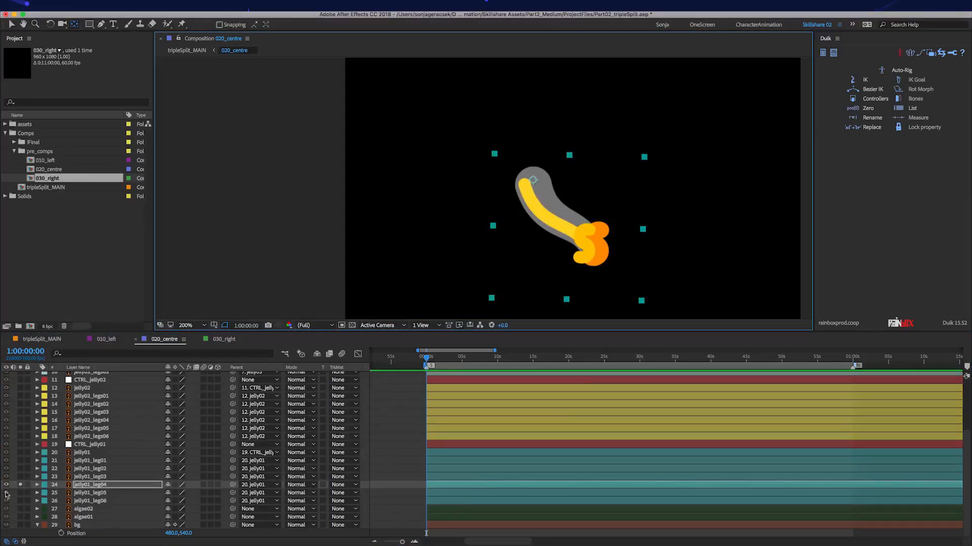
pyautogui.click(20, 484)
pyautogui.click(90, 493)
pyautogui.click(20, 493)
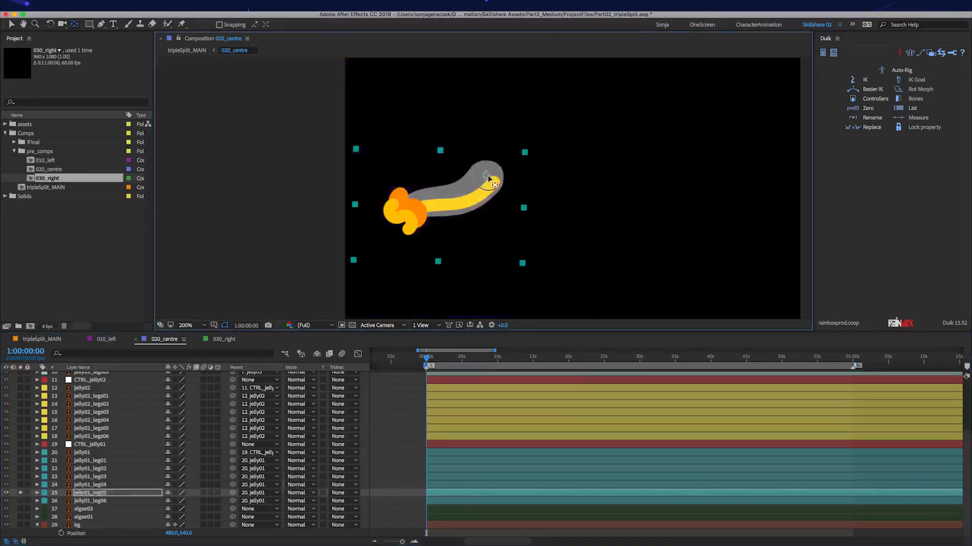
# Isolate jelly01_leg06, move its anchor point to the leg's upper end, and clear the solo.
pyautogui.click(20, 493)
pyautogui.click(20, 501)
pyautogui.click(90, 501)
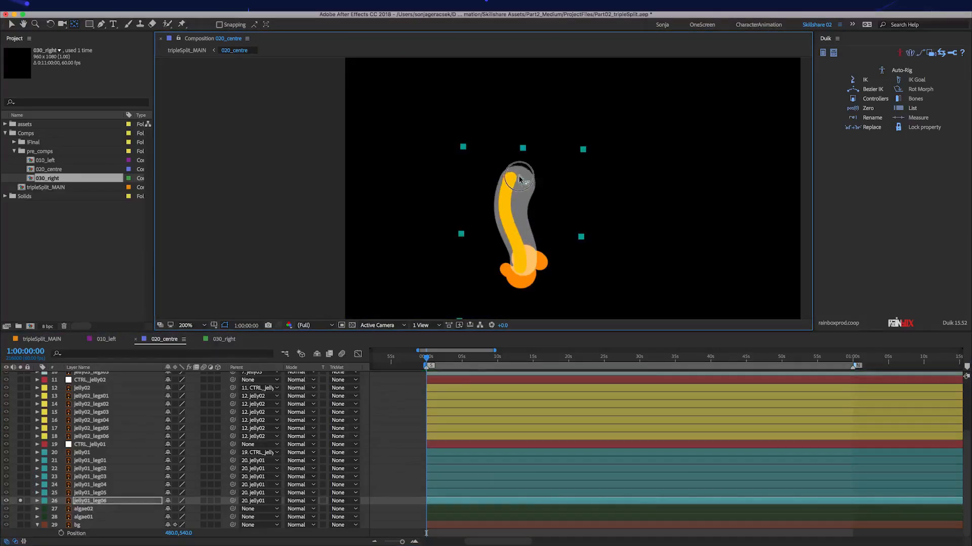
pyautogui.click(21, 501)
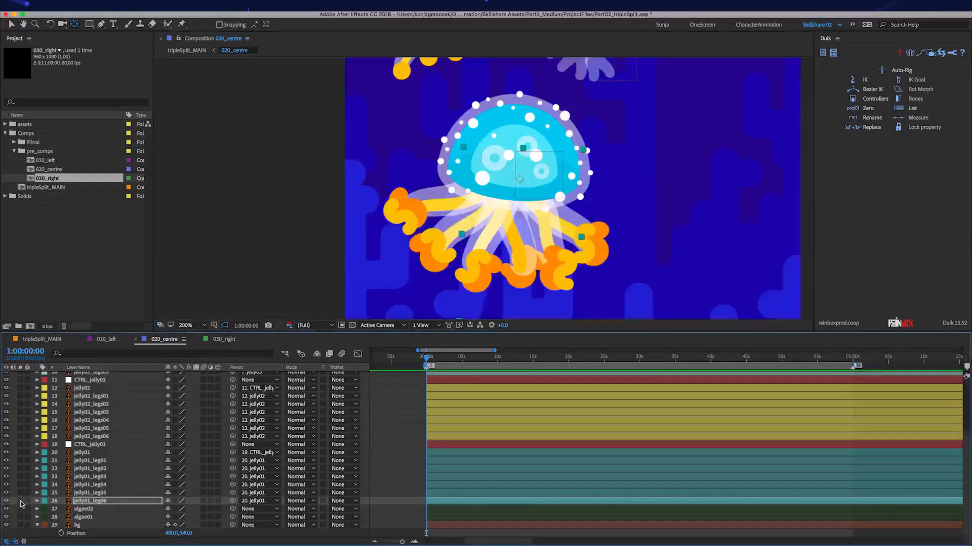
# In the 030_right comp, solo fishB01's four fins and jaw and activate the Pan Behind (Anchor Point) tool.
pyautogui.click(224, 339)
pyautogui.click(389, 432)
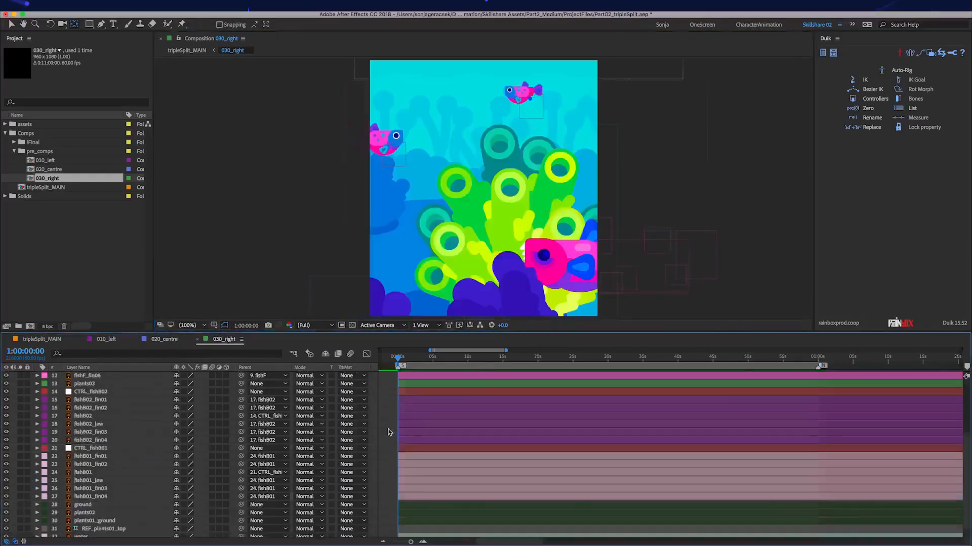
pyautogui.moveTo(101, 503); pyautogui.dragTo(105, 466)
pyautogui.keyDown('super'); pyautogui.click(106, 464); pyautogui.keyUp('super')
pyautogui.keyDown('super'); pyautogui.click(101, 456); pyautogui.keyUp('super')
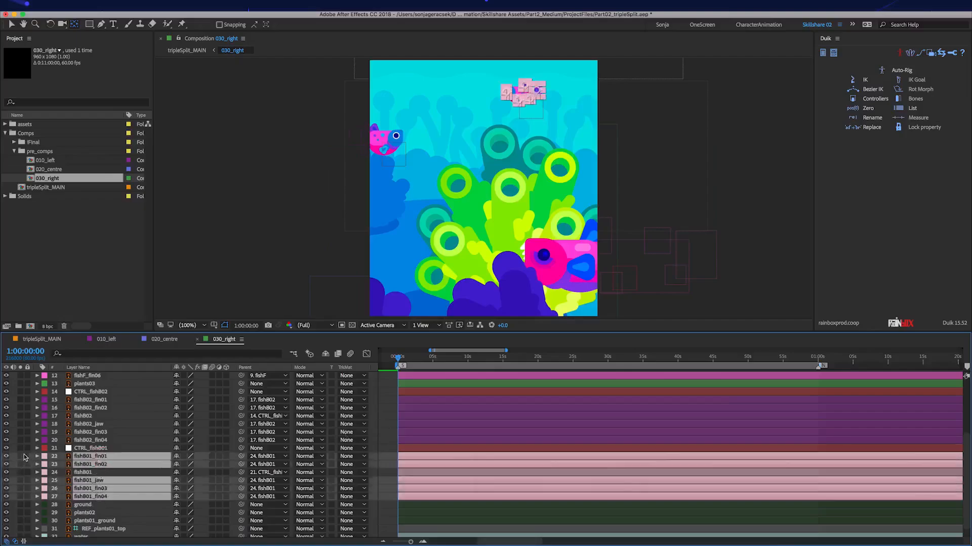
pyautogui.click(21, 456)
pyautogui.scroll(4, 529, 165)
pyautogui.press('y')
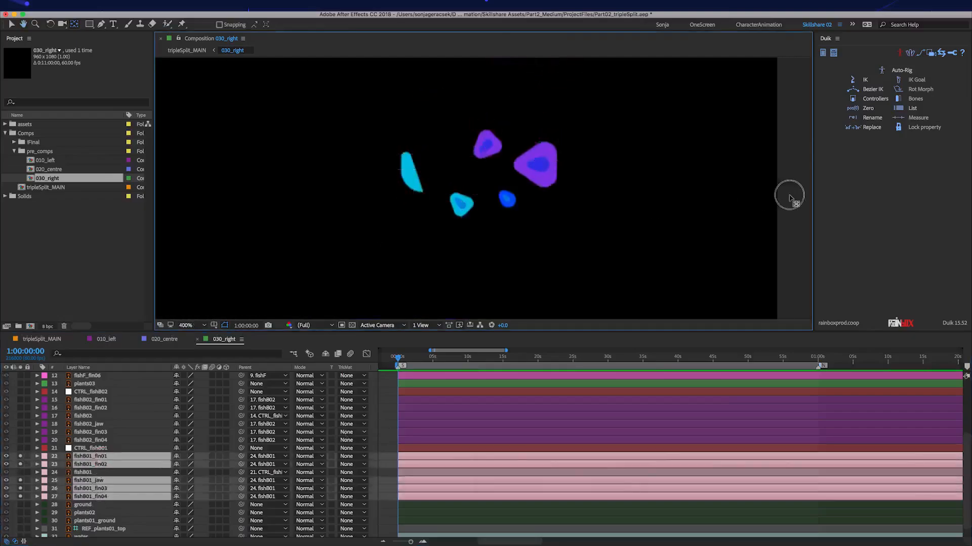
# Move the anchor points of fishB01's jaw and fins to where each part joins the body and clear the solos.
pyautogui.click(632, 198)
pyautogui.click(413, 172)
pyautogui.moveTo(413, 172); pyautogui.dragTo(457, 199)
pyautogui.click(462, 204)
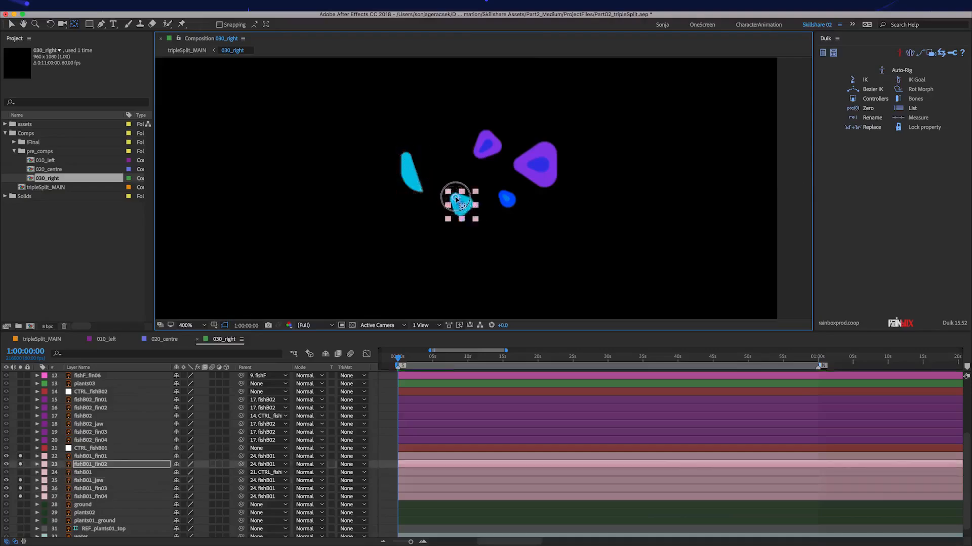
pyautogui.click(487, 146)
pyautogui.click(535, 165)
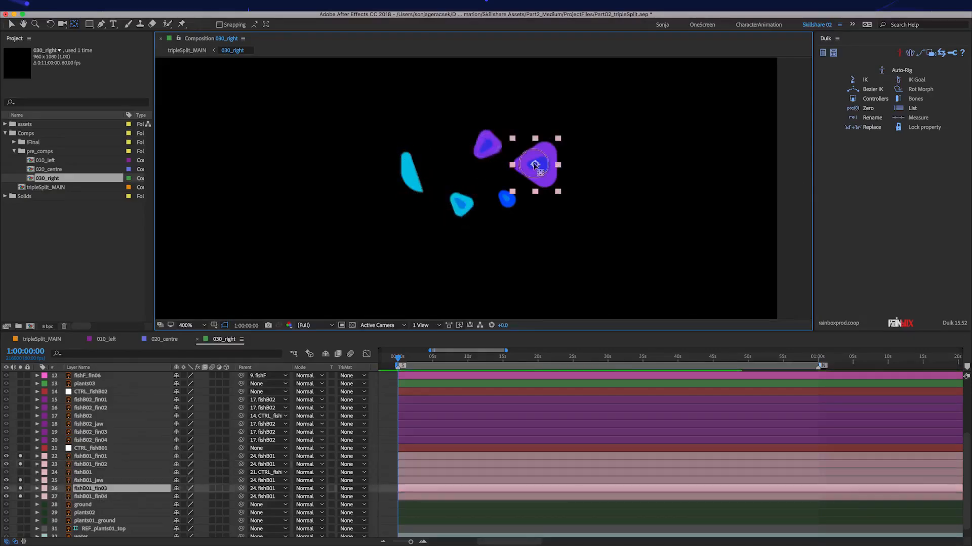
pyautogui.click(507, 199)
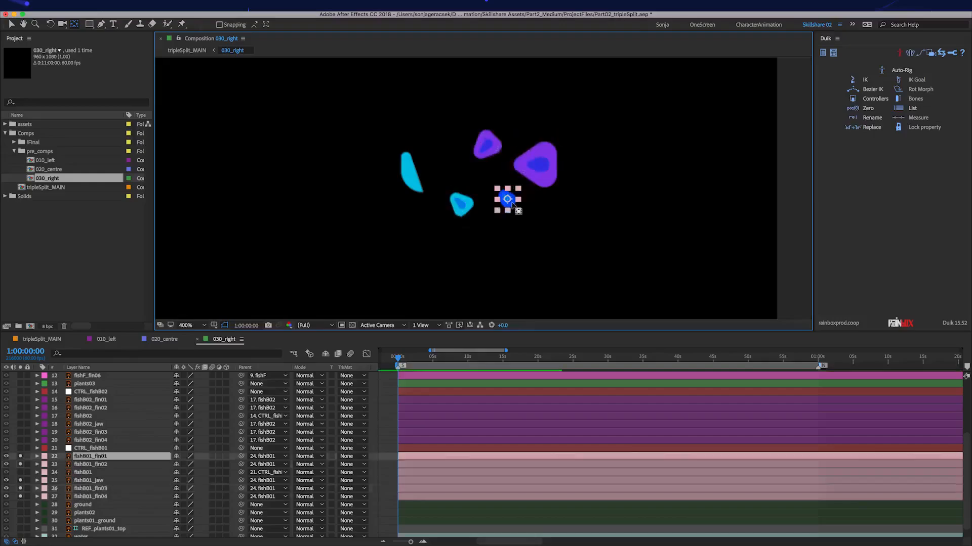
pyautogui.click(536, 164)
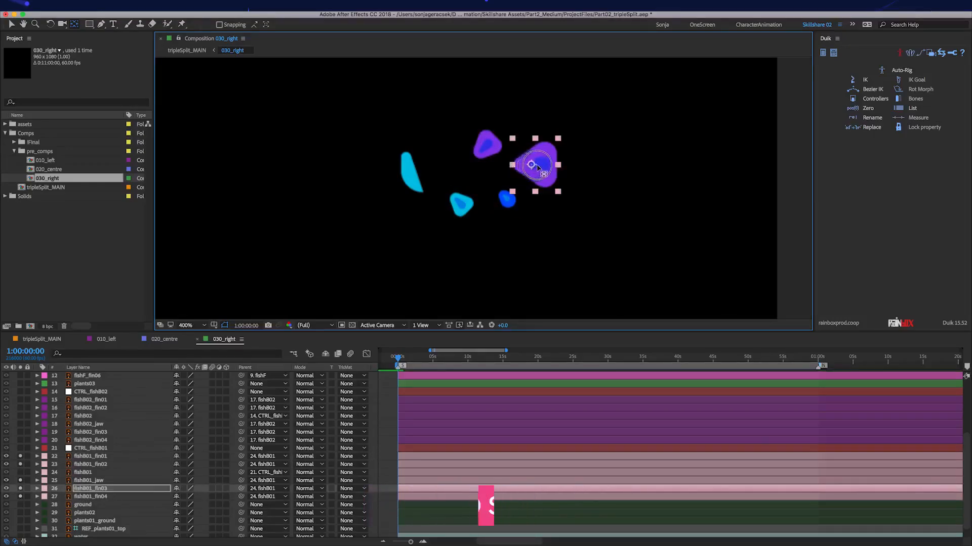
pyautogui.moveTo(524, 168)
pyautogui.mouseDown()
pyautogui.moveTo(532, 162)
pyautogui.moveTo(521, 152)
pyautogui.moveTo(522, 167)
pyautogui.moveTo(515, 161)
pyautogui.moveTo(516, 139)
pyautogui.moveTo(533, 139)
pyautogui.moveTo(521, 163)
pyautogui.mouseUp()
pyautogui.click(20, 480)
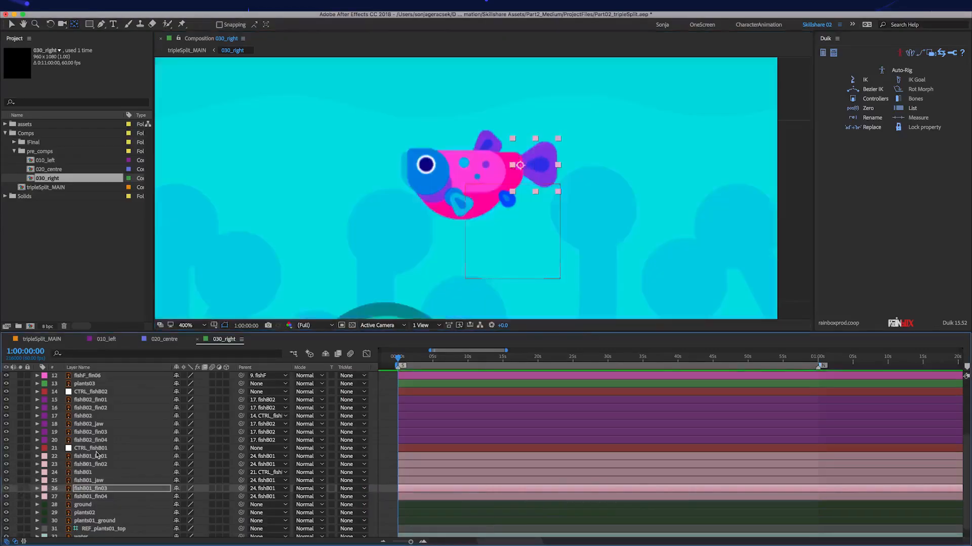
# Solo fishB02_fin01 to fishB02_fin04 together with fishB02_jaw.
pyautogui.click(89, 439)
pyautogui.keyDown('super'); pyautogui.click(90, 431); pyautogui.keyUp('super')
pyautogui.keyDown('super'); pyautogui.click(89, 423); pyautogui.keyUp('super')
pyautogui.keyDown('super'); pyautogui.click(91, 408); pyautogui.keyUp('super')
pyautogui.keyDown('super'); pyautogui.click(90, 399); pyautogui.keyUp('super')
pyautogui.click(20, 399)
# Move the anchor points of fishB02's jaw and fins to where each part joins the body.
pyautogui.moveTo(353, 216); pyautogui.dragTo(598, 185)
pyautogui.click(546, 236)
pyautogui.click(487, 255)
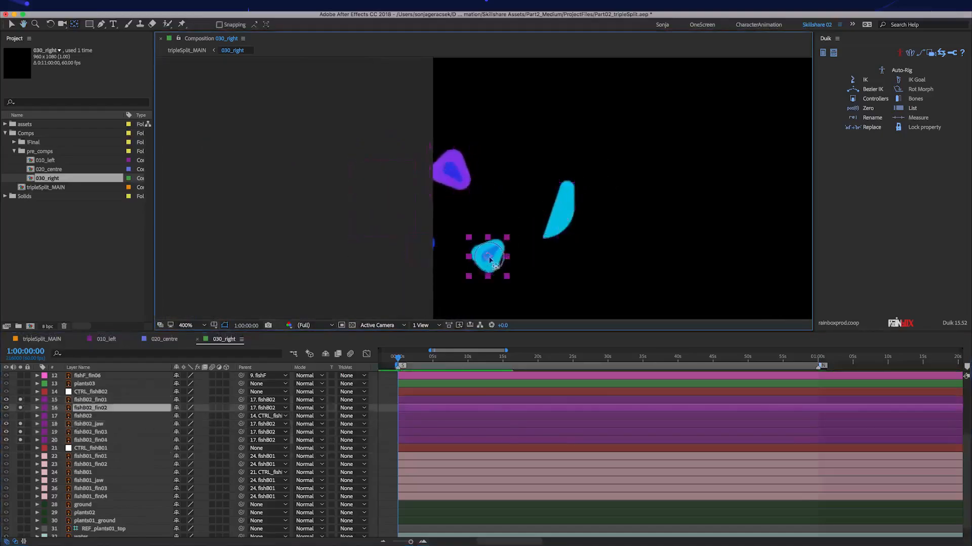
pyautogui.click(458, 177)
pyautogui.click(430, 246)
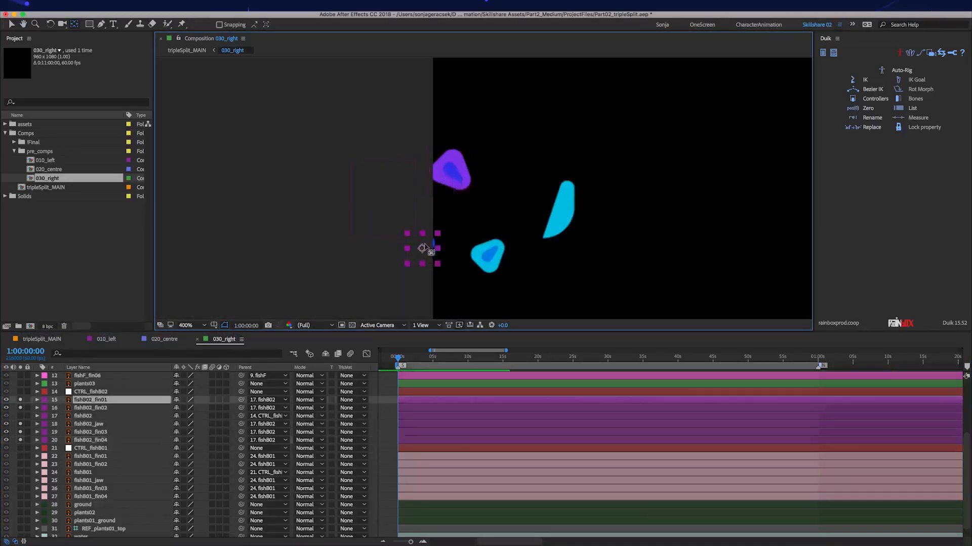
pyautogui.click(382, 199)
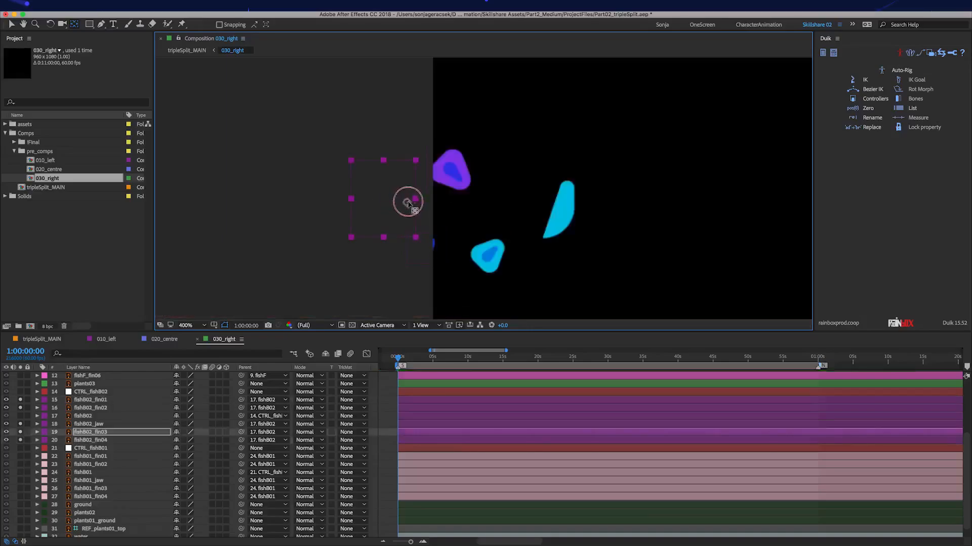
# Clear the fishB02 solos and solo fishF's six fins, head and jaw.
pyautogui.scroll(2, 95, 423)
pyautogui.scroll(2, 95, 423)
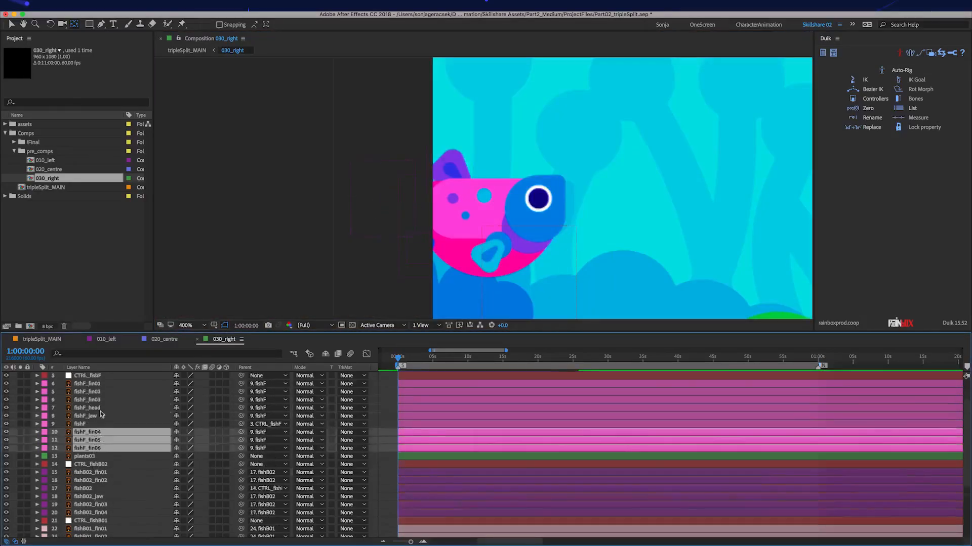
pyautogui.moveTo(95, 424); pyautogui.dragTo(95, 383)
pyautogui.scroll(-6, 551, 237)
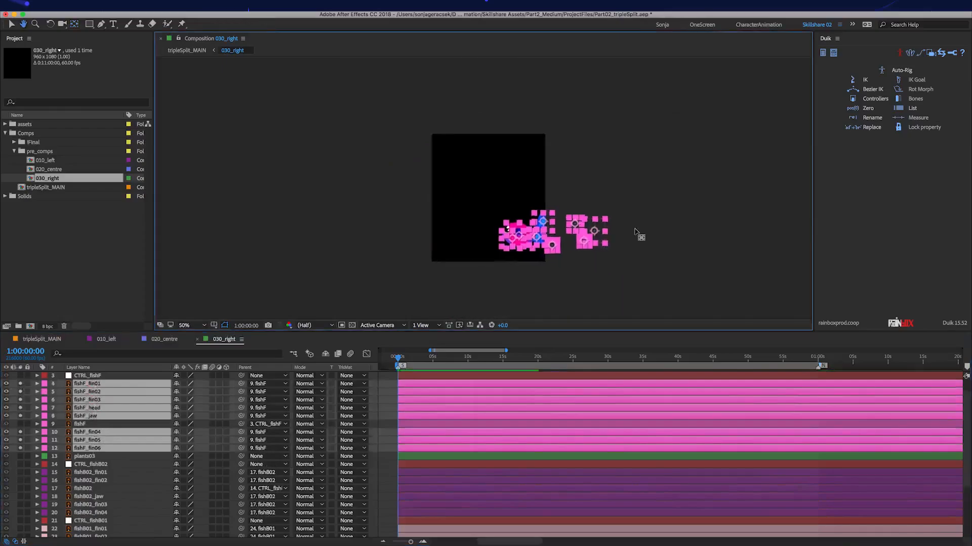
pyautogui.scroll(4, 640, 234)
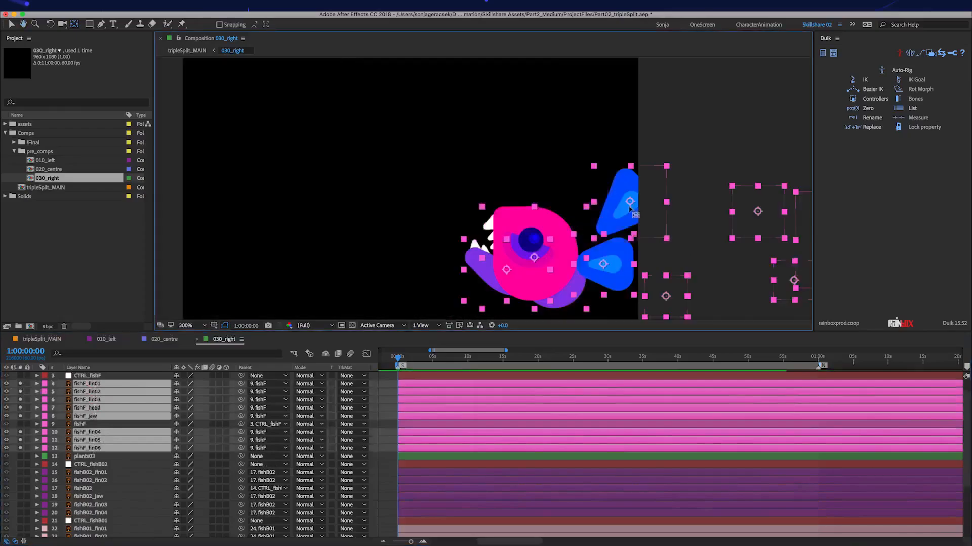
# Parent the fishF_jaw layer to fishF_head.
pyautogui.click(96, 418)
pyautogui.click(96, 408)
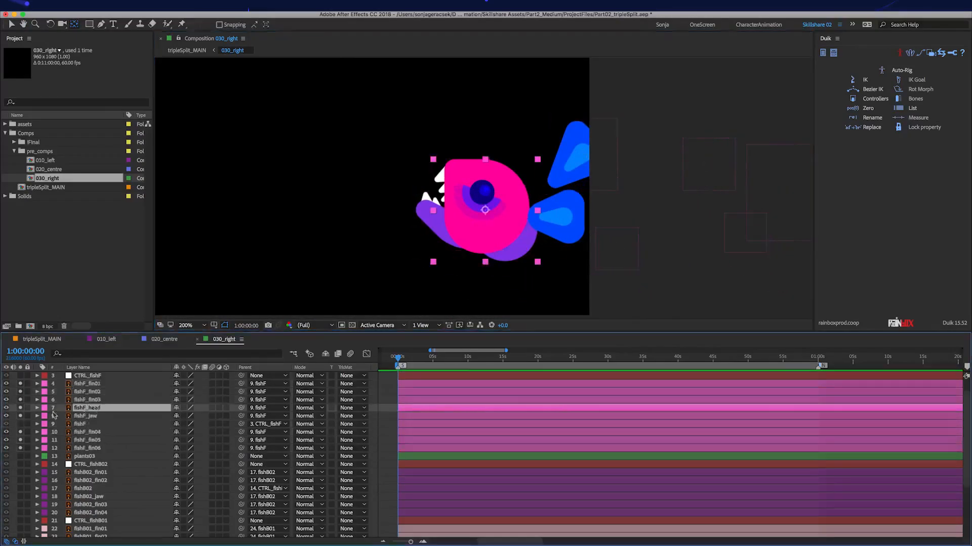
pyautogui.click(20, 416)
pyautogui.moveTo(240, 408); pyautogui.dragTo(112, 421)
pyautogui.click(101, 416)
pyautogui.moveTo(241, 416); pyautogui.dragTo(136, 409)
pyautogui.click(136, 409)
pyautogui.click(127, 416)
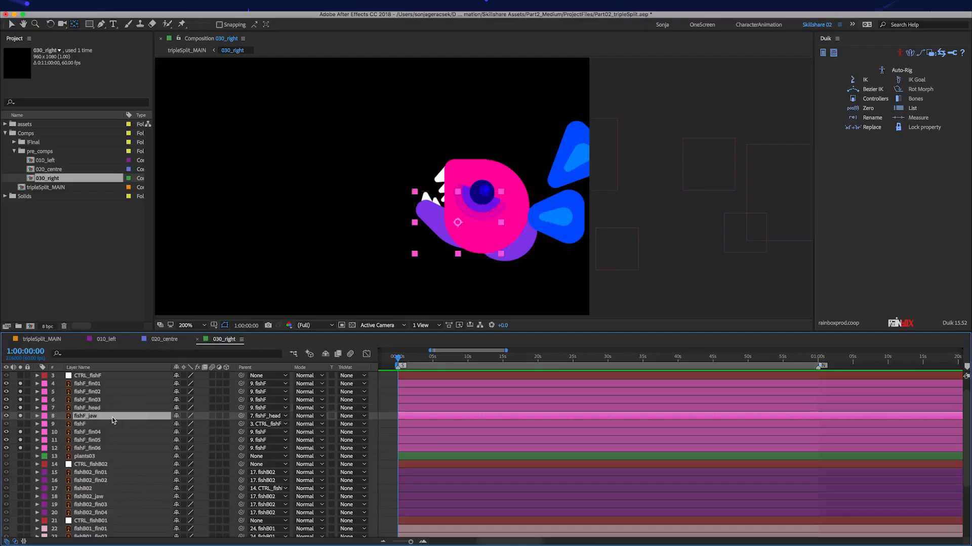
# Remove fishF_head from the soloed layers and move fishF_jaw's anchor point to the jaw's rear corner.
pyautogui.moveTo(20, 413); pyautogui.dragTo(20, 408)
pyautogui.click(103, 401)
pyautogui.click(99, 415)
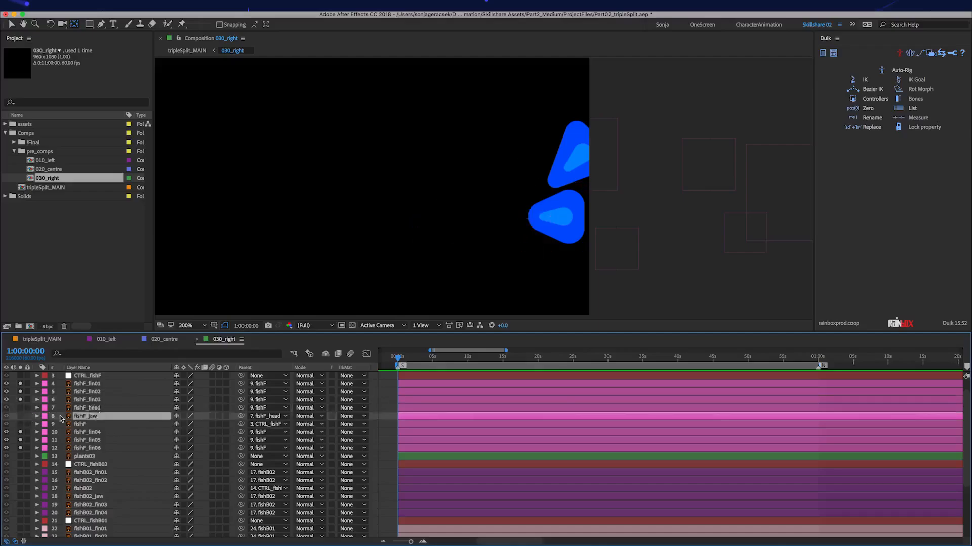
pyautogui.click(20, 415)
pyautogui.moveTo(457, 225); pyautogui.dragTo(499, 236)
# Move the anchor points of fishF_fin03, fishF_fin06 and fishF_fin01 to their body joints and clear the fishF solos.
pyautogui.click(552, 218)
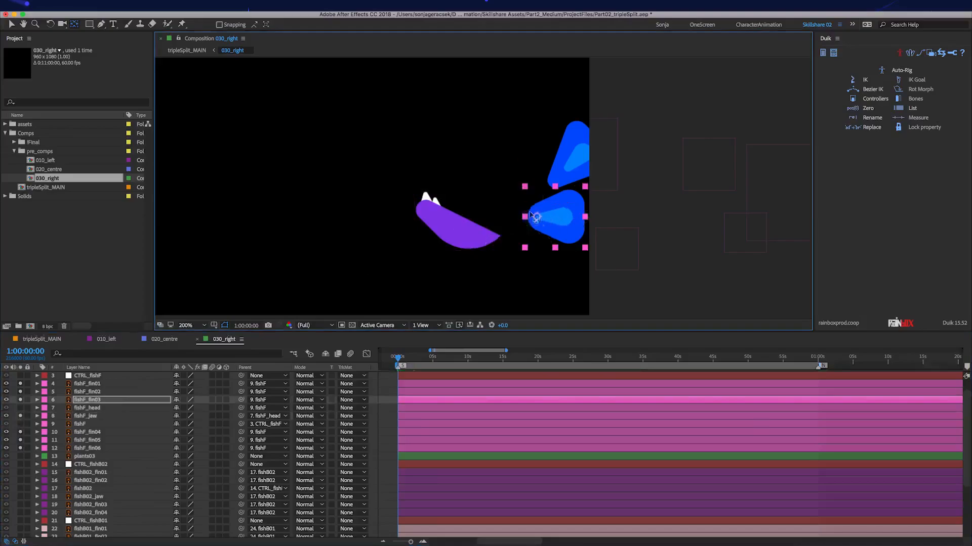
pyautogui.click(562, 170)
pyautogui.click(599, 252)
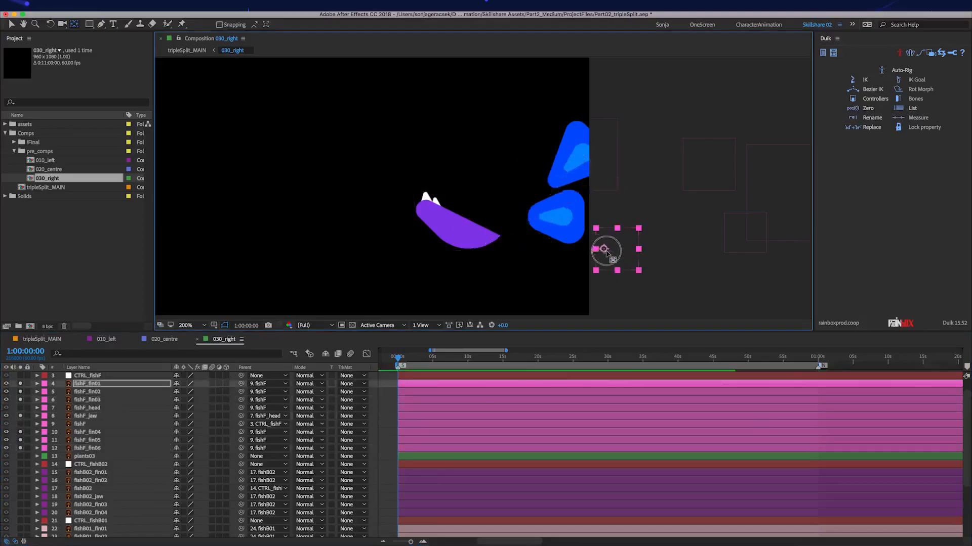
pyautogui.press(',')
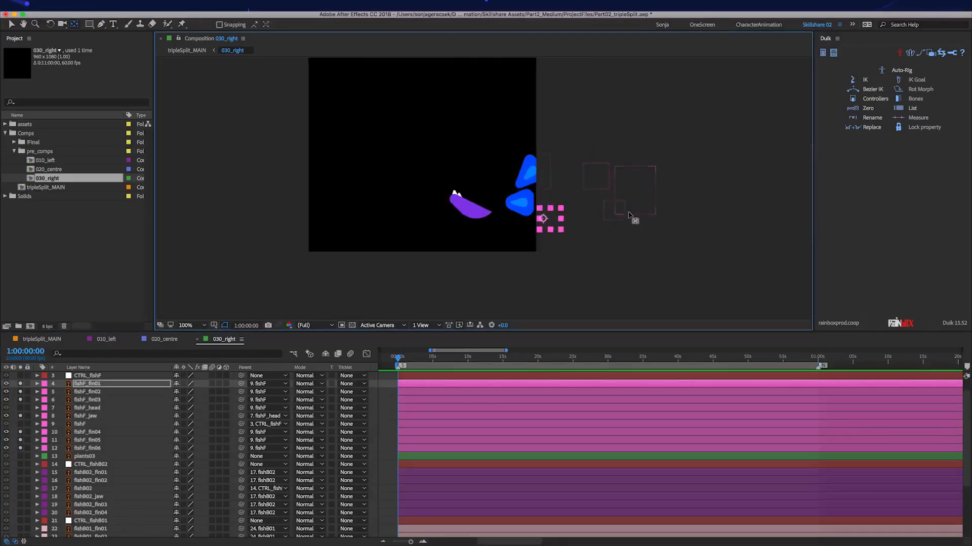
pyautogui.moveTo(18, 388); pyautogui.dragTo(18, 450)
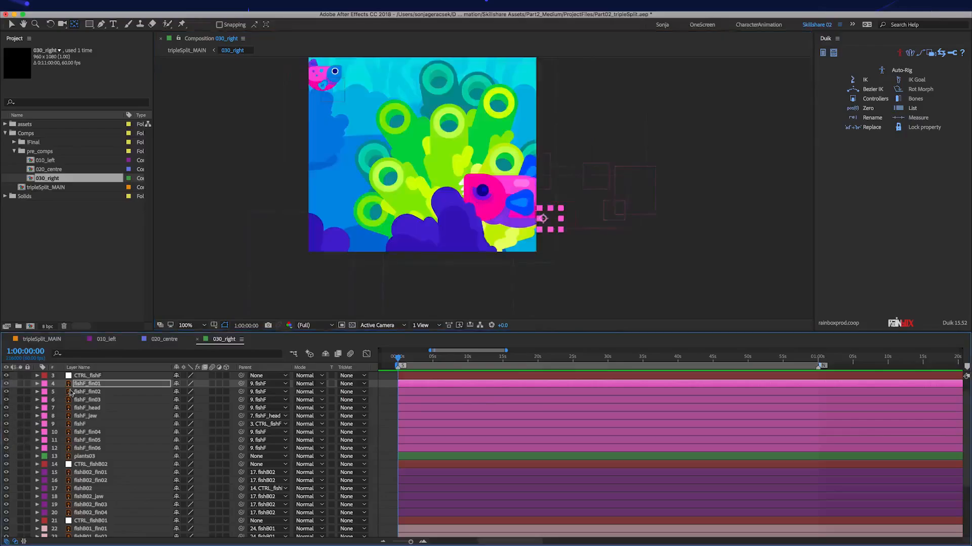
# Move the CTRL_fishF null horizontally until the whole front fish lies inside the comp frame.
pyautogui.click(122, 375)
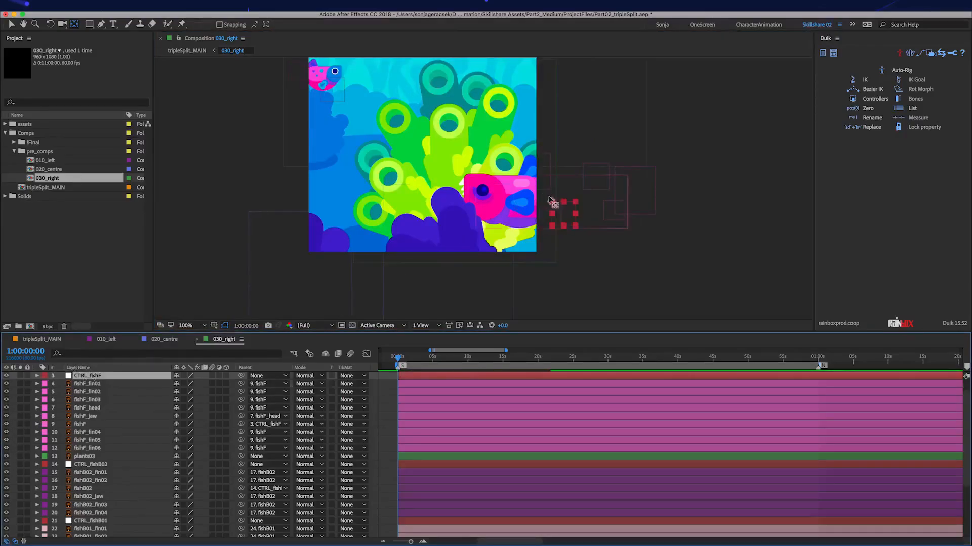
pyautogui.moveTo(551, 202); pyautogui.dragTo(430, 201)
pyautogui.click(336, 189)
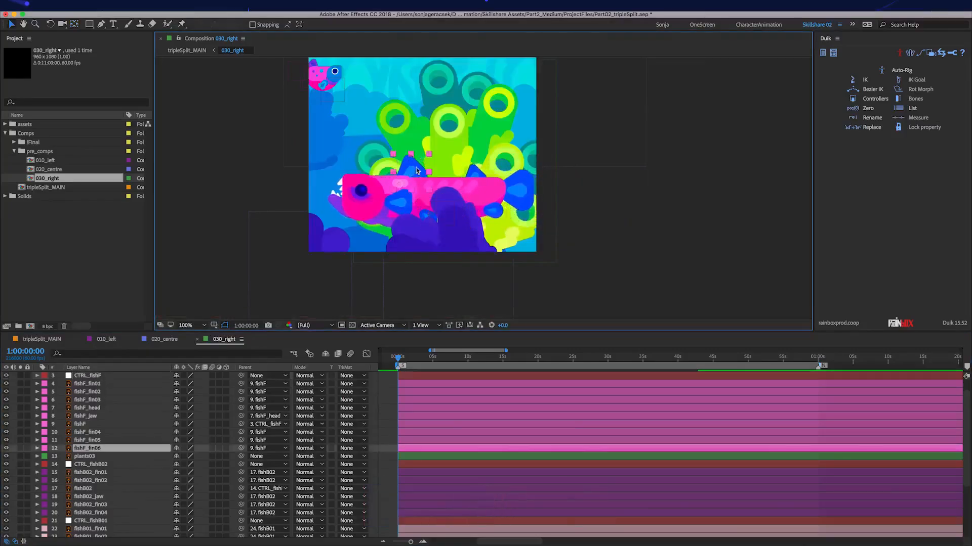
# Move the tail fin fishF_fin04's anchor point to where it meets the fish's body.
pyautogui.click(474, 281)
pyautogui.click(514, 193)
pyautogui.click(540, 183)
pyautogui.click(512, 193)
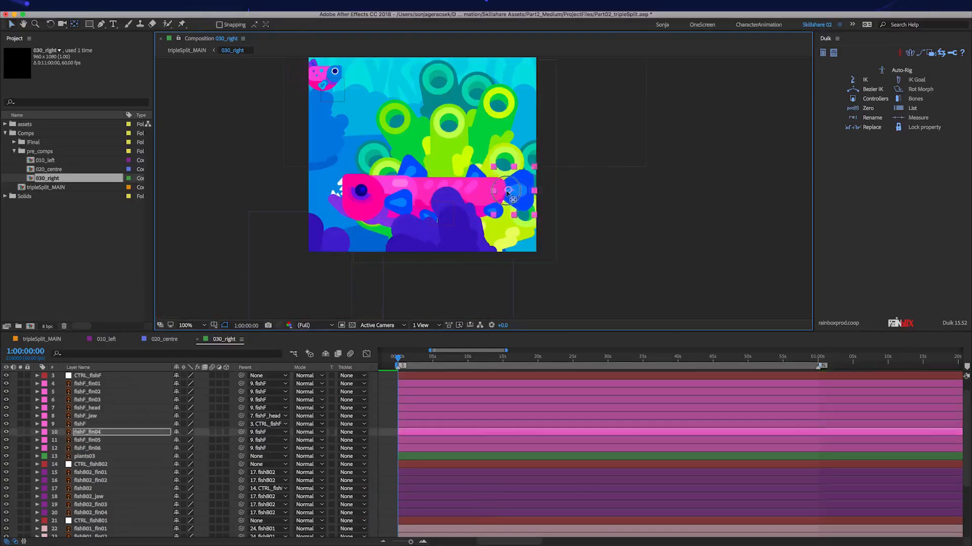
# Solo fishF_fin05 and fishF_fin06 and move their anchor points to the fins' lower body-side corners.
pyautogui.click(475, 176)
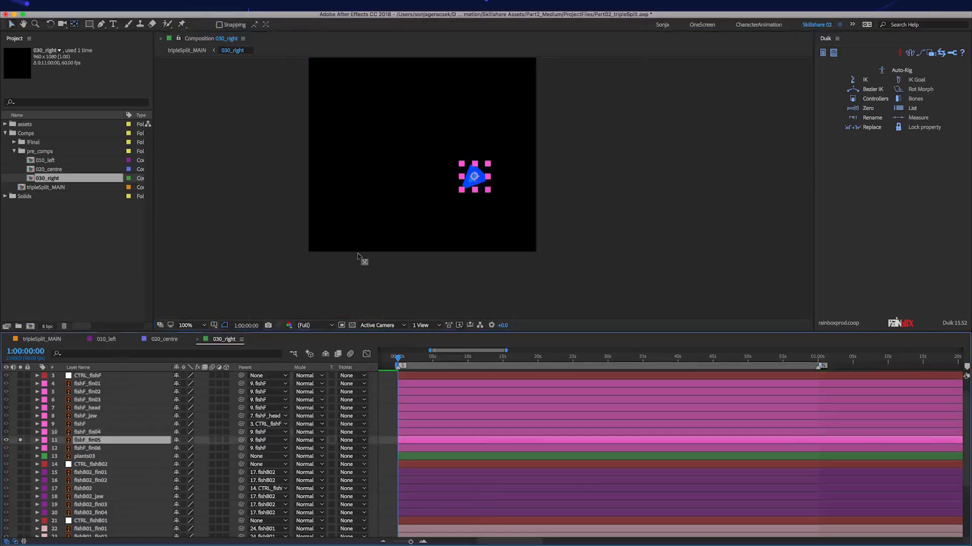
pyautogui.click(20, 448)
pyautogui.hotkey('ctrl', 'Down')
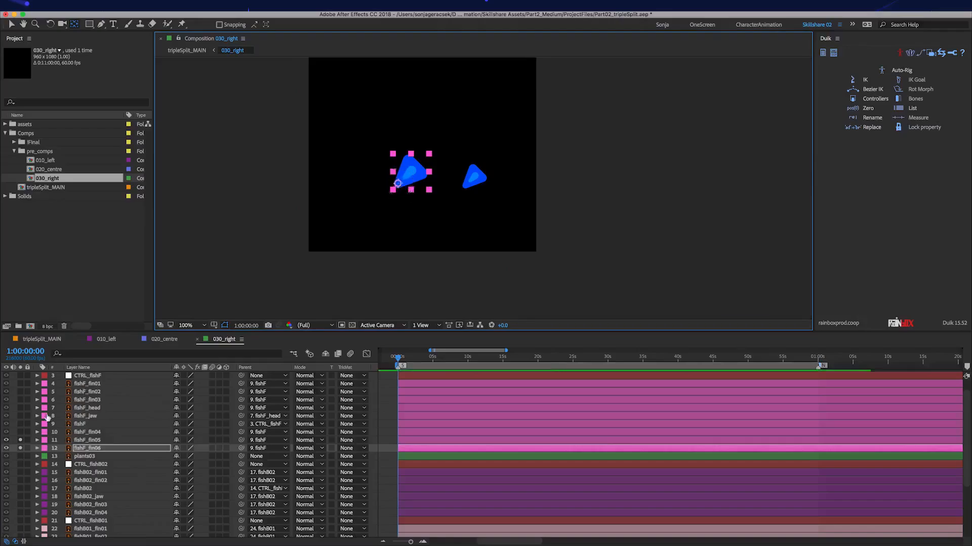
# Solo fishF_fin01 to fishF_fin03 as well and move the anchor points of fishF_fin01 and fishF_fin02 to their body joints.
pyautogui.click(21, 399)
pyautogui.hotkey('ctrl', 'Up')
pyautogui.hotkey('ctrl', 'Up')
pyautogui.hotkey('ctrl', 'Up')
pyautogui.hotkey('ctrl', 'Up')
pyautogui.hotkey('ctrl', 'Up')
pyautogui.hotkey('ctrl', 'Up')
pyautogui.moveTo(20, 391); pyautogui.dragTo(21, 384)
pyautogui.hotkey('ctrl', 'Up')
pyautogui.hotkey('ctrl', 'Up')
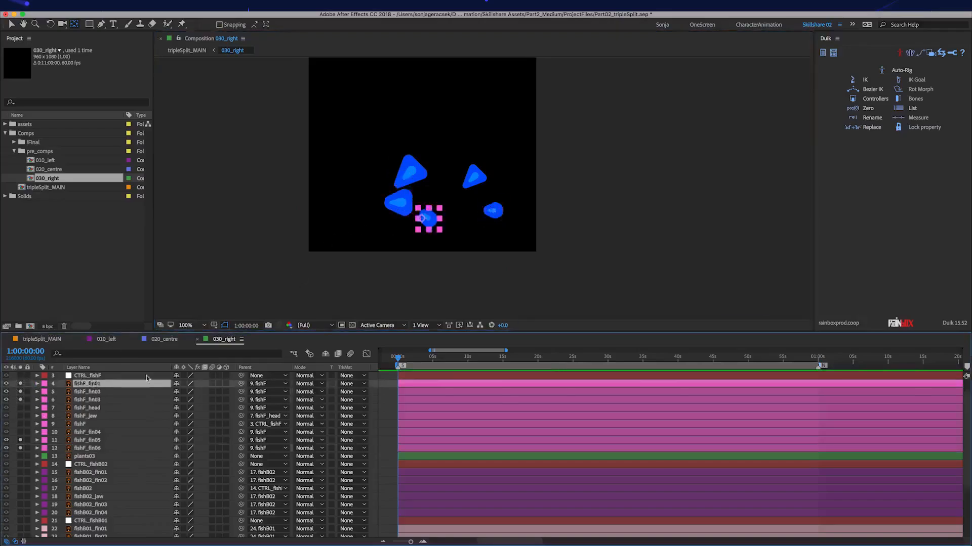
pyautogui.press('.')
pyautogui.hotkey('ctrl', 'Down')
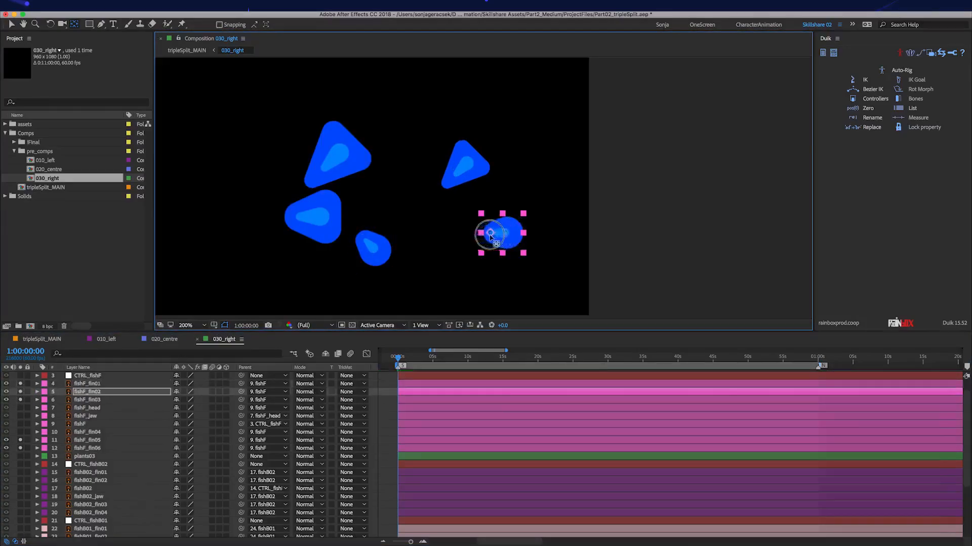
# Clear the fin solos and move the CTRL_fishF null back so the front fish sits mostly outside the frame.
pyautogui.moveTo(20, 448); pyautogui.dragTo(20, 384)
pyautogui.hotkey('ctrl', 'Up')
pyautogui.hotkey('ctrl', 'Up')
pyautogui.press(',')
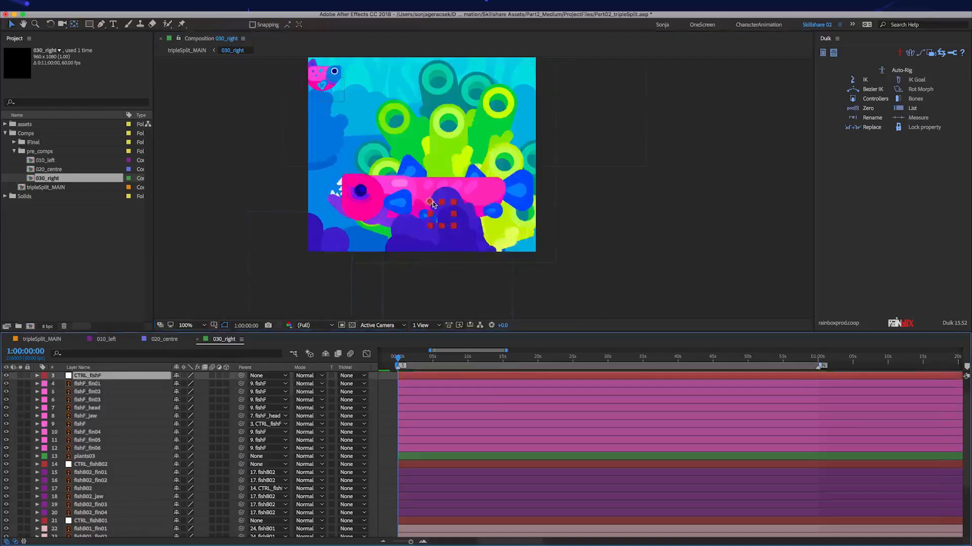
pyautogui.moveTo(357, 211); pyautogui.dragTo(529, 212)
pyautogui.press(',')
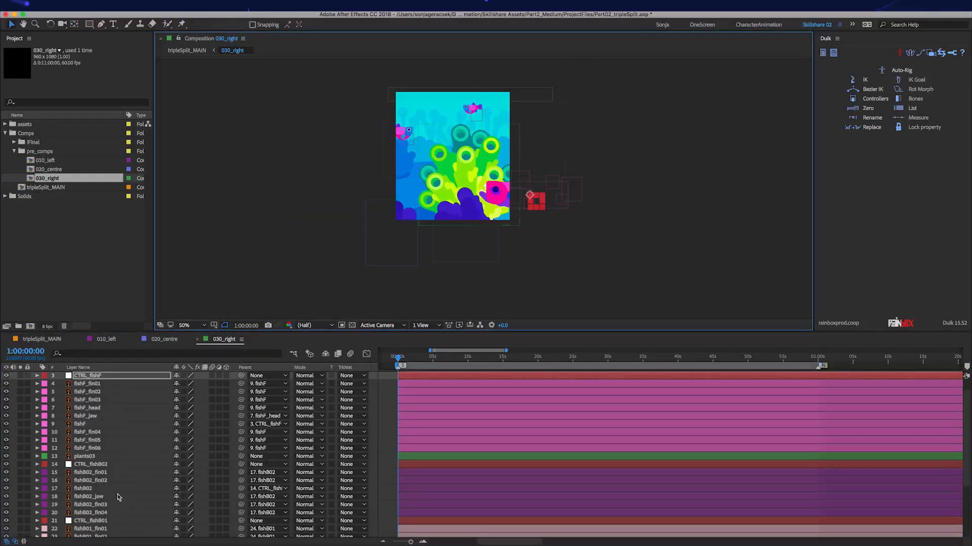
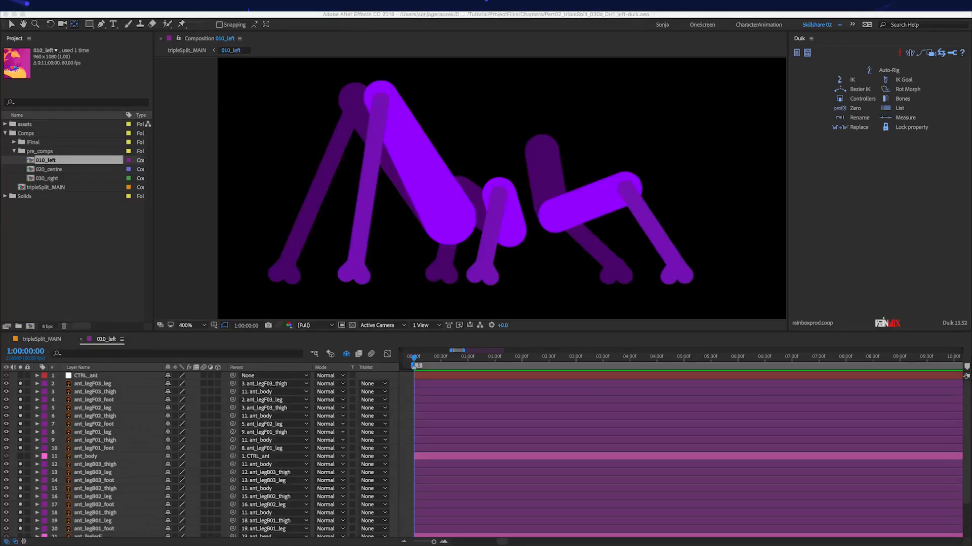
pyautogui.click(358, 370)
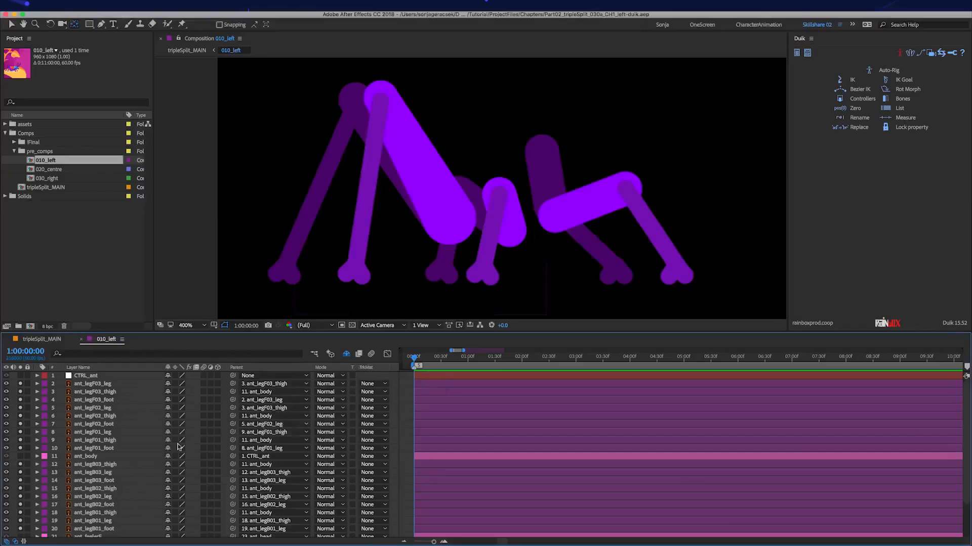
pyautogui.scroll(-3, 151, 470)
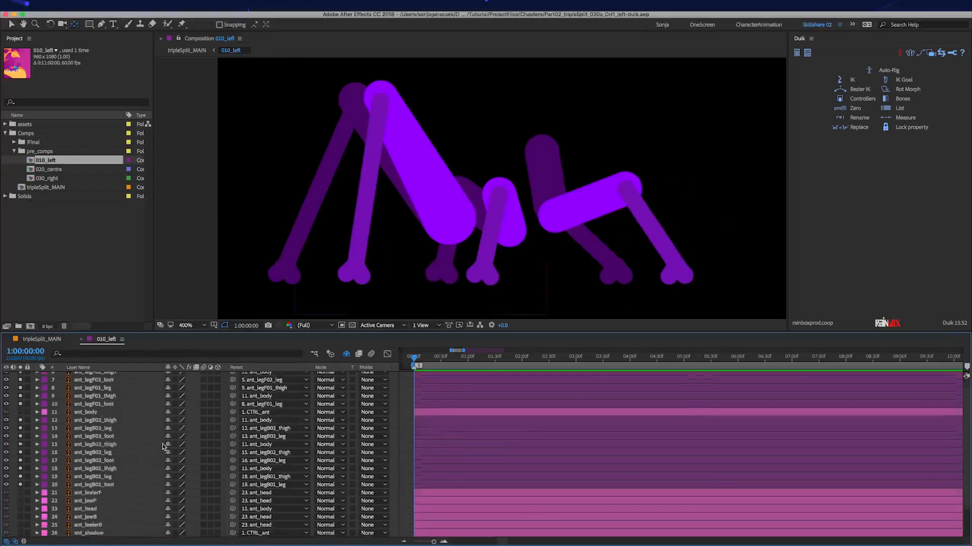
# Create a medium white Duik controller for ant_legB01_foot and place its layer directly above ant_legB01_thigh.
pyautogui.click(112, 486)
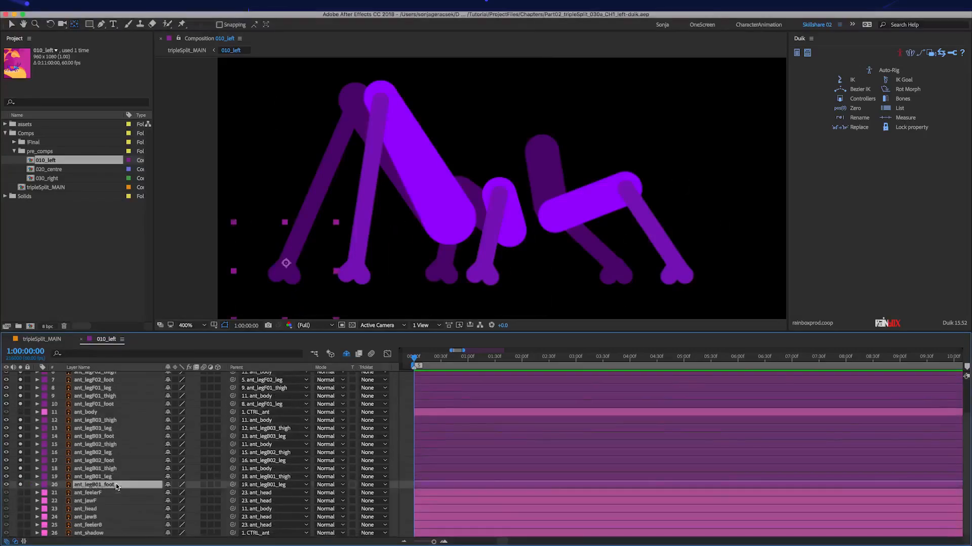
pyautogui.click(861, 100)
pyautogui.click(925, 169)
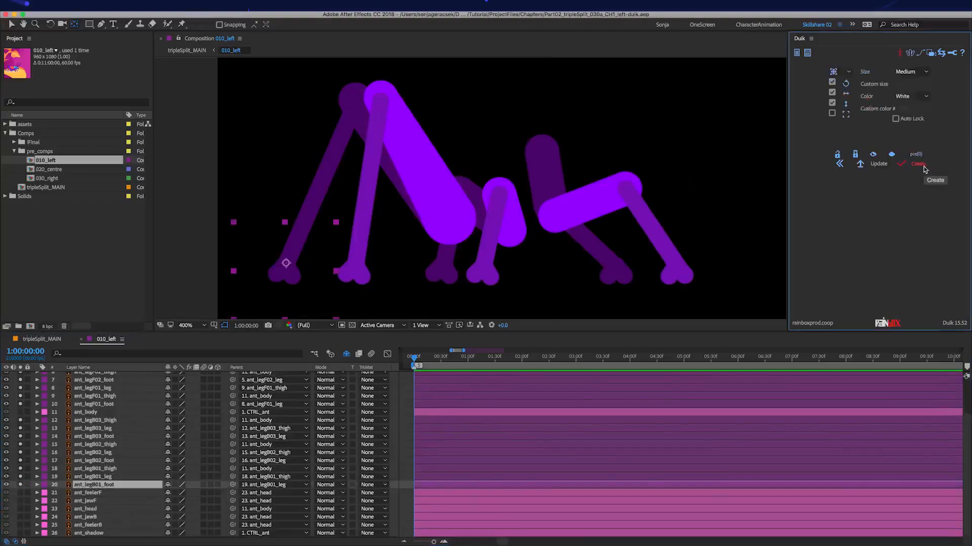
pyautogui.scroll(3, 59, 498)
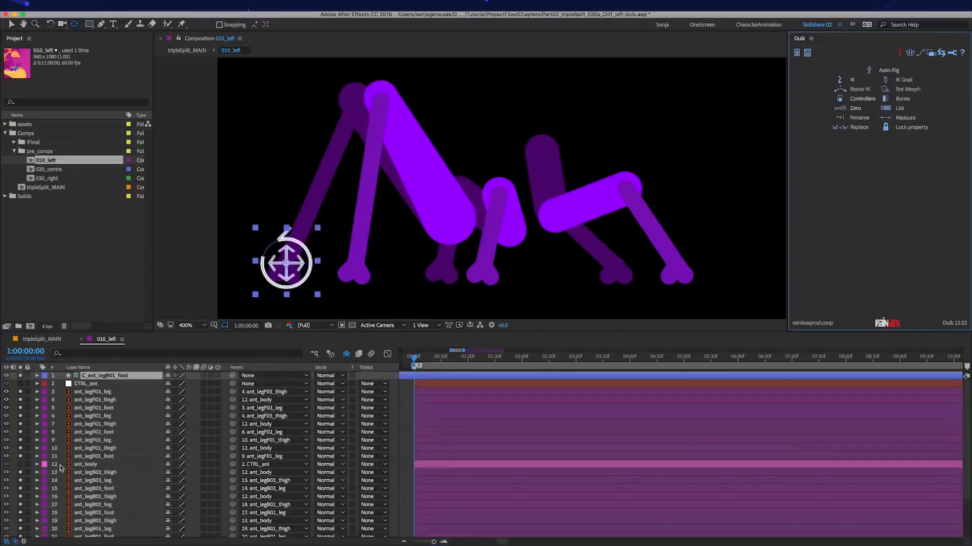
pyautogui.click(129, 377)
pyautogui.moveTo(128, 377); pyautogui.dragTo(136, 478)
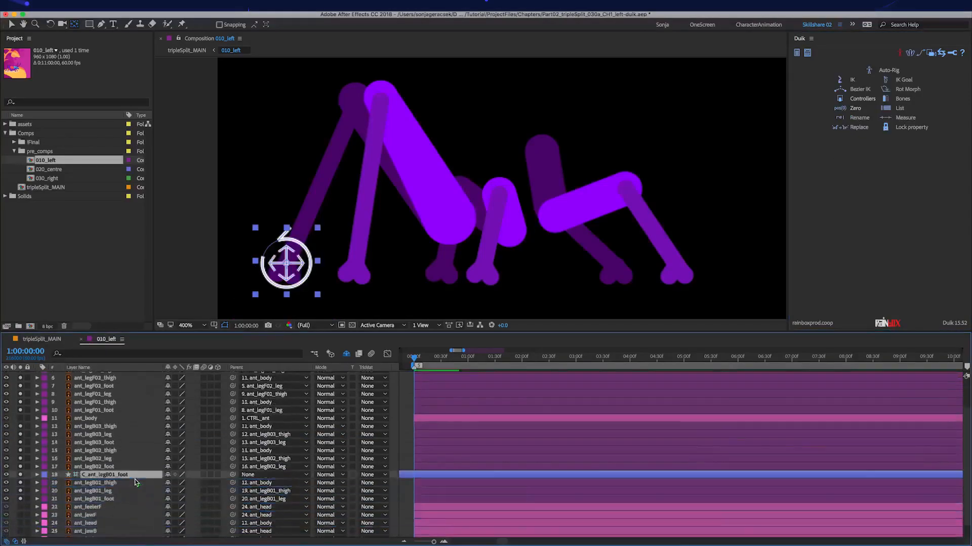
# Create Duik controllers for ant_legB02_foot and ant_legB03_foot and place each directly above its own leg's thigh layer.
pyautogui.click(109, 468)
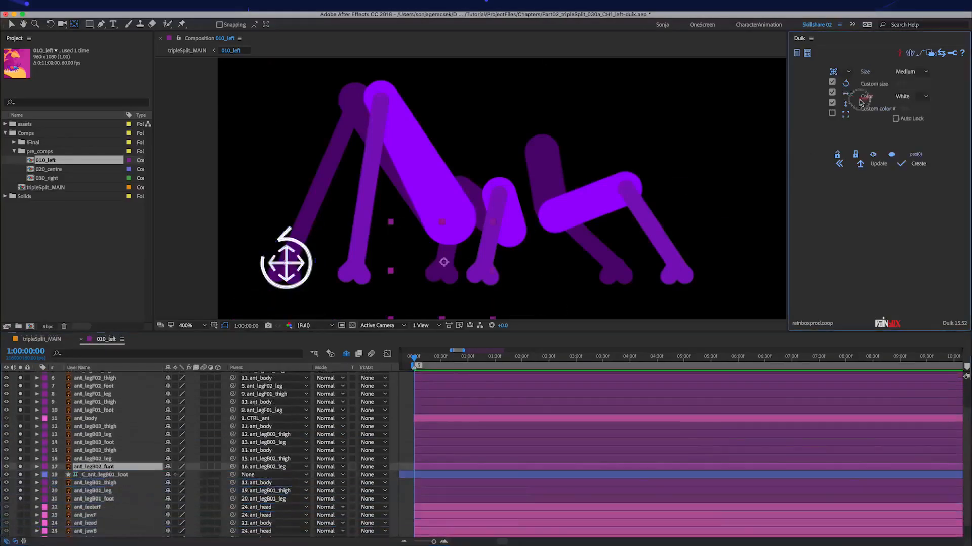
pyautogui.click(862, 99)
pyautogui.moveTo(136, 378); pyautogui.dragTo(131, 501)
pyautogui.click(101, 480)
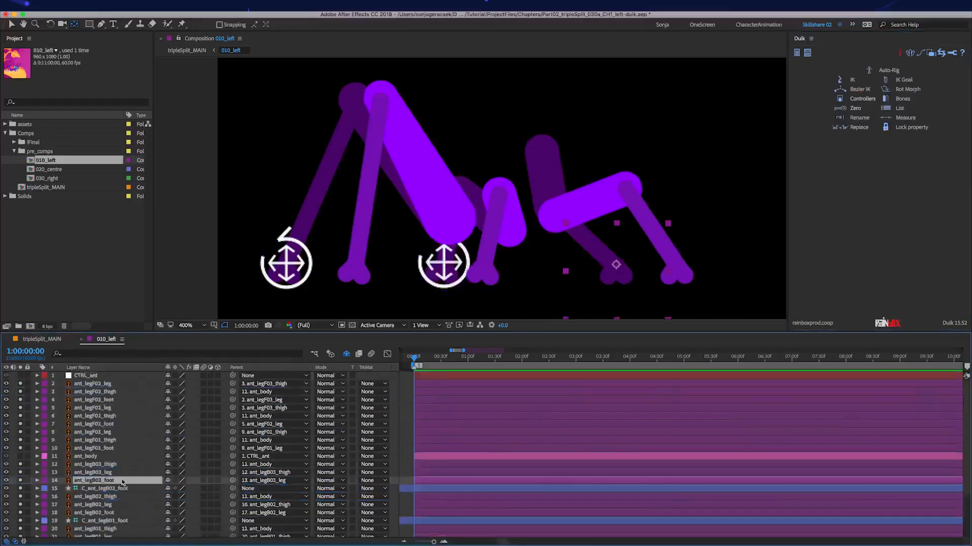
pyautogui.click(862, 99)
pyautogui.moveTo(129, 376); pyautogui.dragTo(136, 472)
# Create Duik controllers for ant_legF01_foot, ant_legF02_foot and ant_legF03_foot and place each directly above its own leg's layers.
pyautogui.click(94, 448)
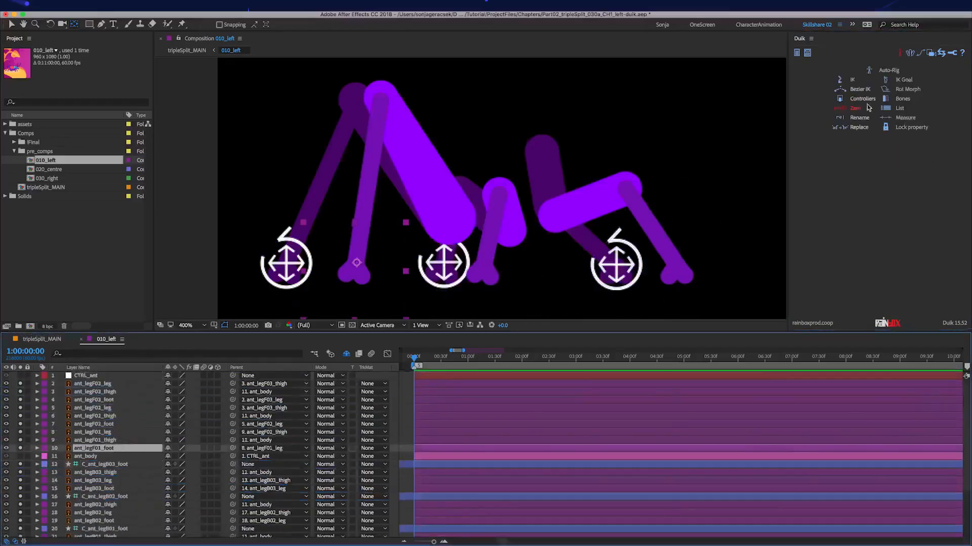
pyautogui.click(863, 98)
pyautogui.moveTo(132, 376); pyautogui.dragTo(130, 431)
pyautogui.click(93, 424)
pyautogui.click(862, 99)
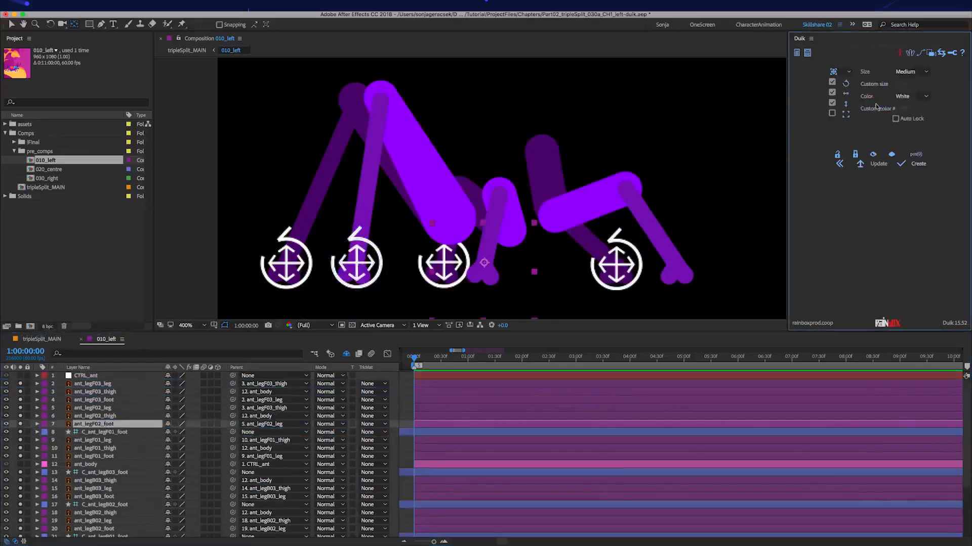
pyautogui.moveTo(133, 376); pyautogui.dragTo(130, 408)
pyautogui.click(94, 400)
pyautogui.click(862, 98)
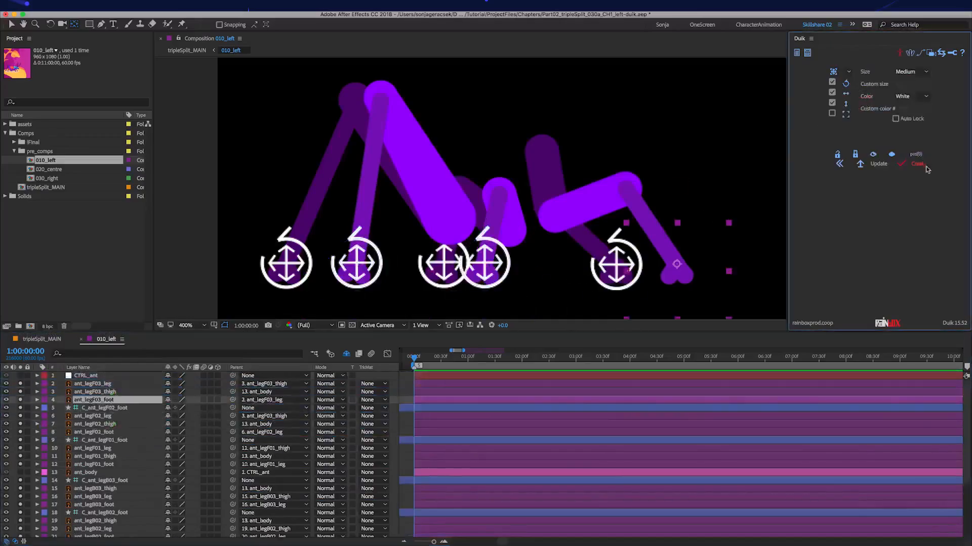
pyautogui.moveTo(112, 375); pyautogui.dragTo(115, 400)
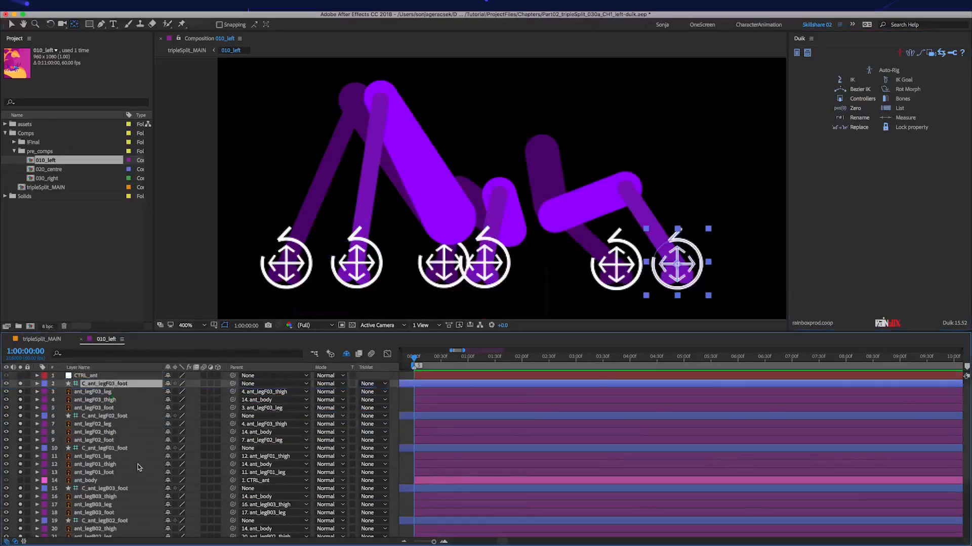
# Apply 2-Layer IK & Goal to ant_legB01's foot, leg and thigh with its foot controller, locking and shying the layers.
pyautogui.scroll(-5, 137, 464)
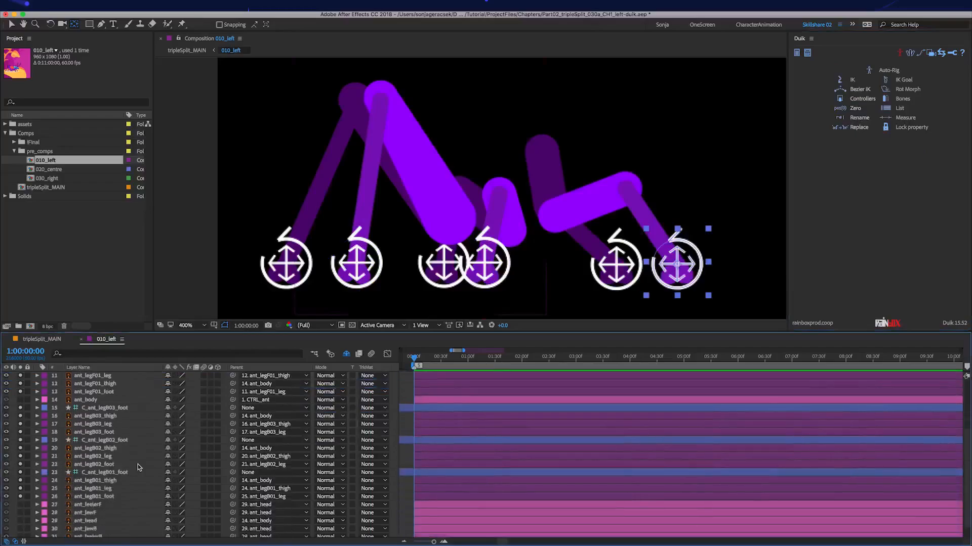
pyautogui.click(133, 498)
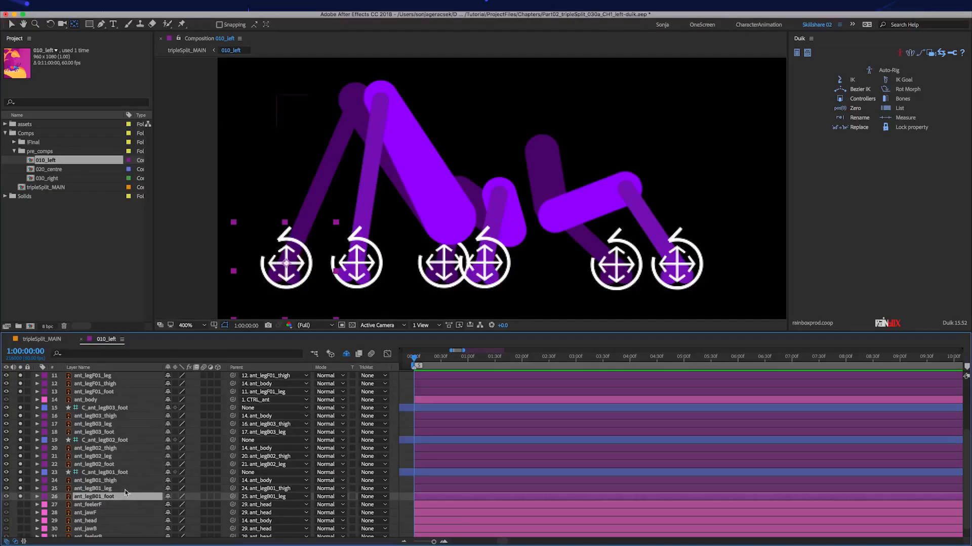
pyautogui.keyDown('shift'); pyautogui.click(122, 488); pyautogui.keyUp('shift')
pyautogui.keyDown('shift'); pyautogui.click(123, 481); pyautogui.keyUp('shift')
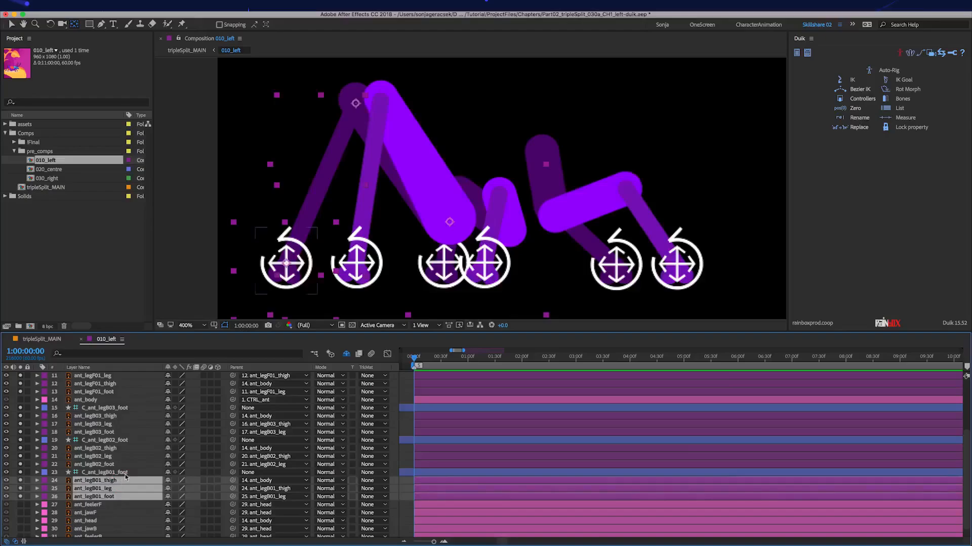
pyautogui.keyDown('shift'); pyautogui.click(126, 472); pyautogui.keyUp('shift')
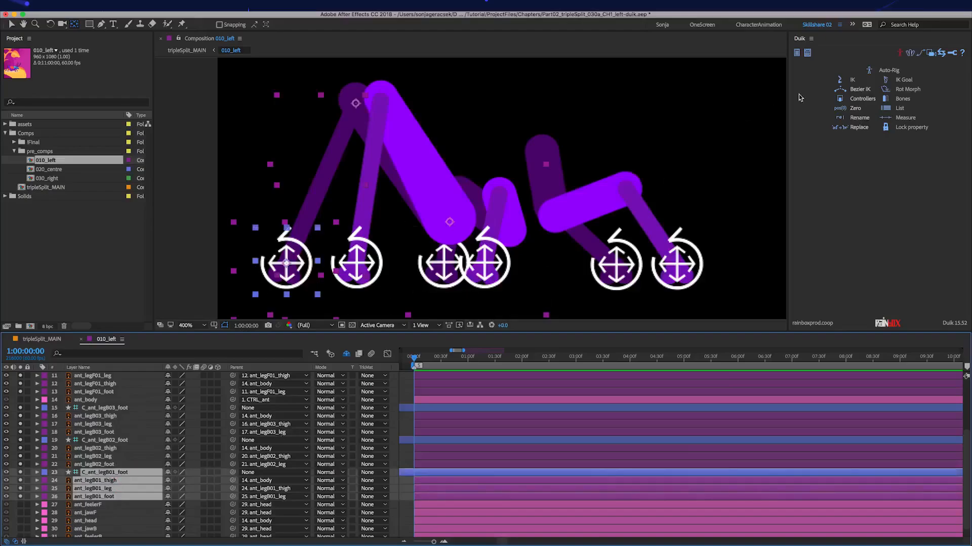
pyautogui.click(854, 81)
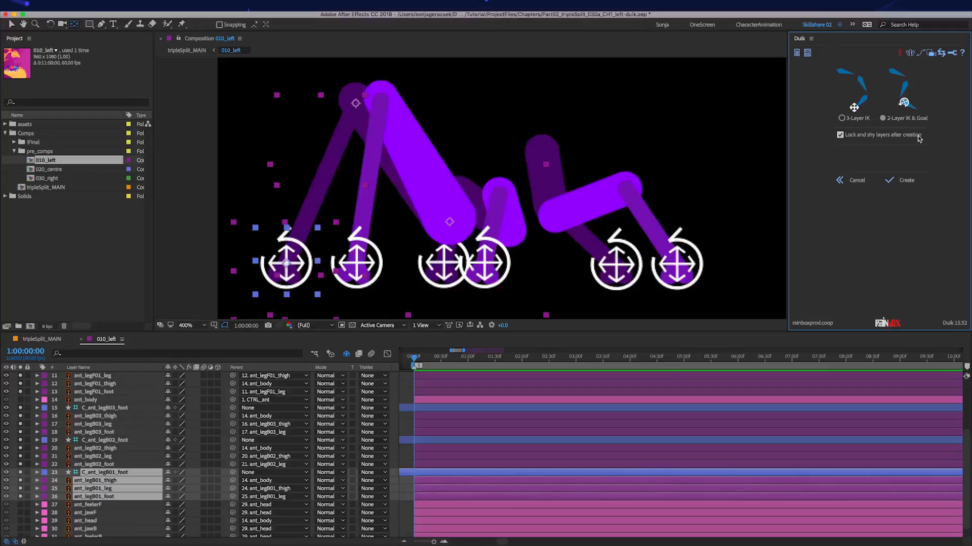
pyautogui.click(909, 182)
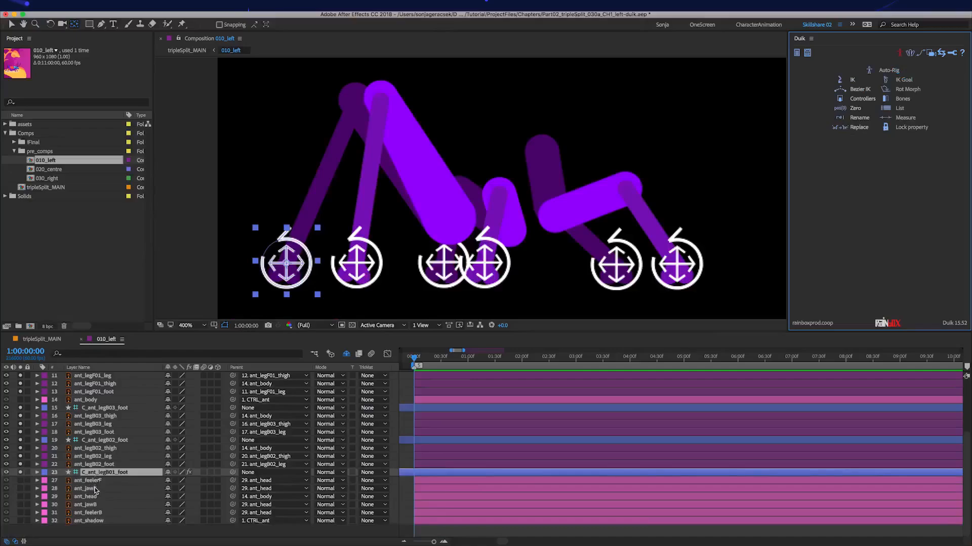
# Show and hide the shy leg layers again, and test the leg by moving the C_ant_legB01_foot controller.
pyautogui.click(346, 354)
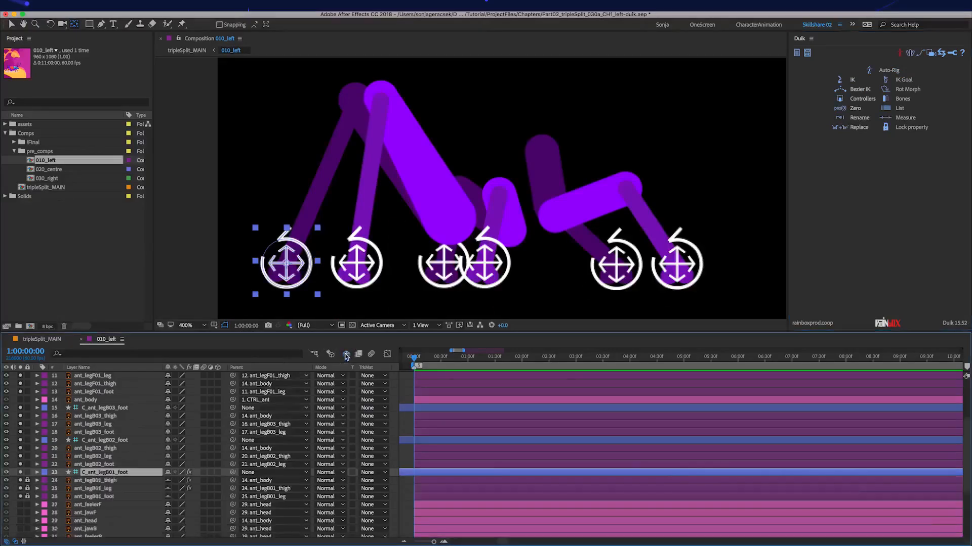
pyautogui.click(346, 354)
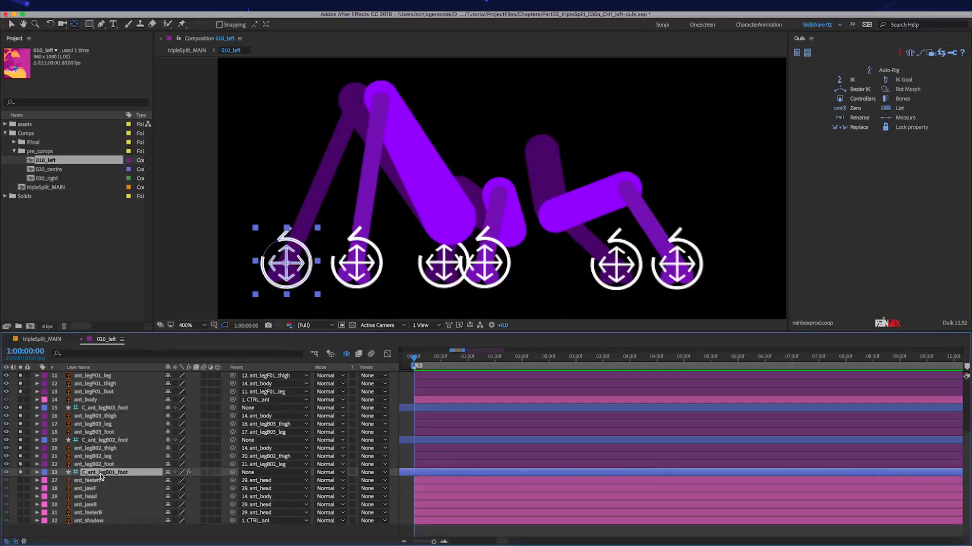
pyautogui.scroll(1, 98, 478)
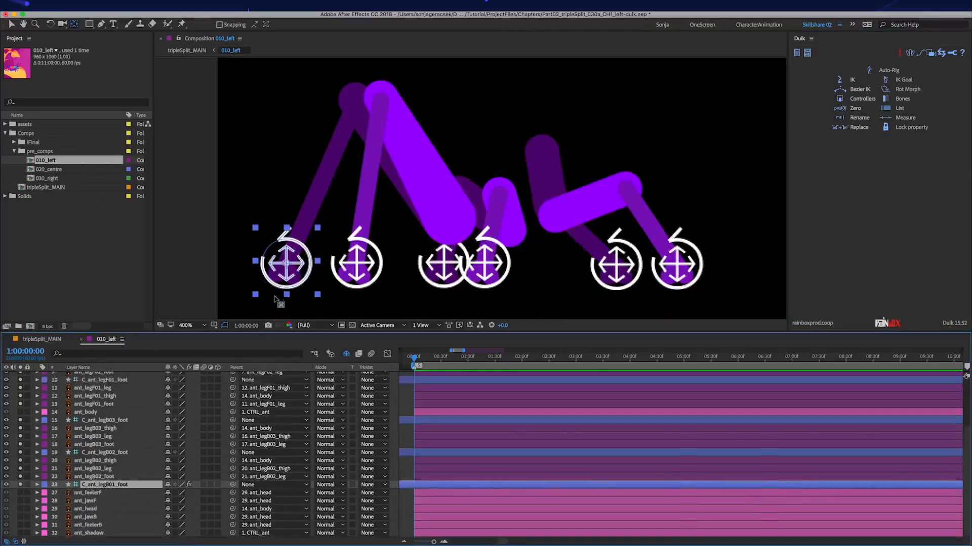
pyautogui.click(288, 265)
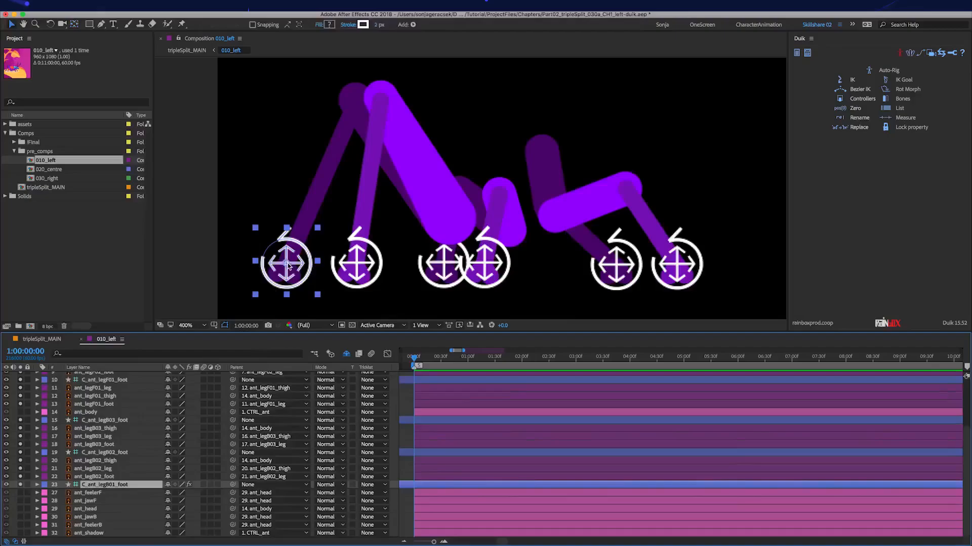
pyautogui.moveTo(288, 265); pyautogui.dragTo(239, 158)
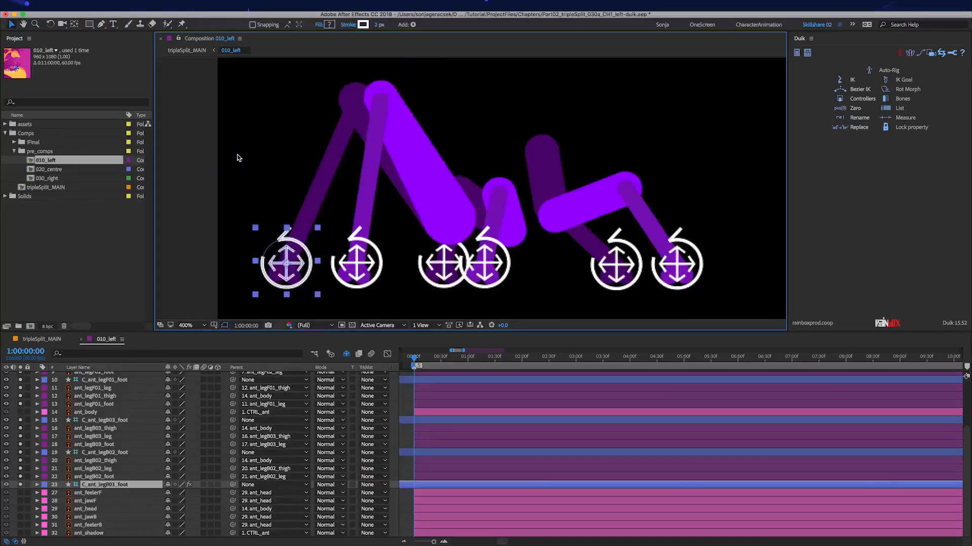
# Apply 2-Layer IK & Goal to the ant_legB02 and ant_legB03 layers, each with its own foot controller.
pyautogui.moveTo(119, 480); pyautogui.dragTo(119, 450)
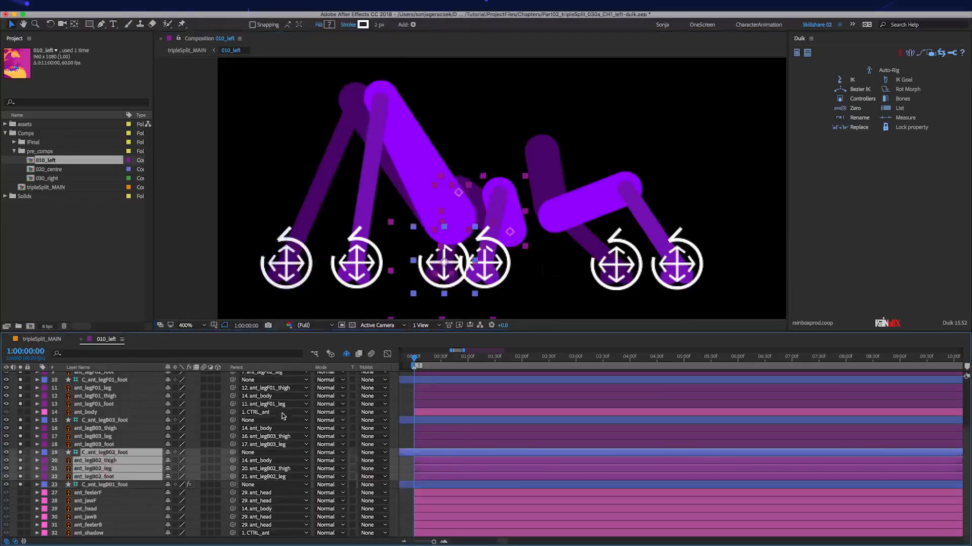
pyautogui.click(852, 80)
pyautogui.click(906, 185)
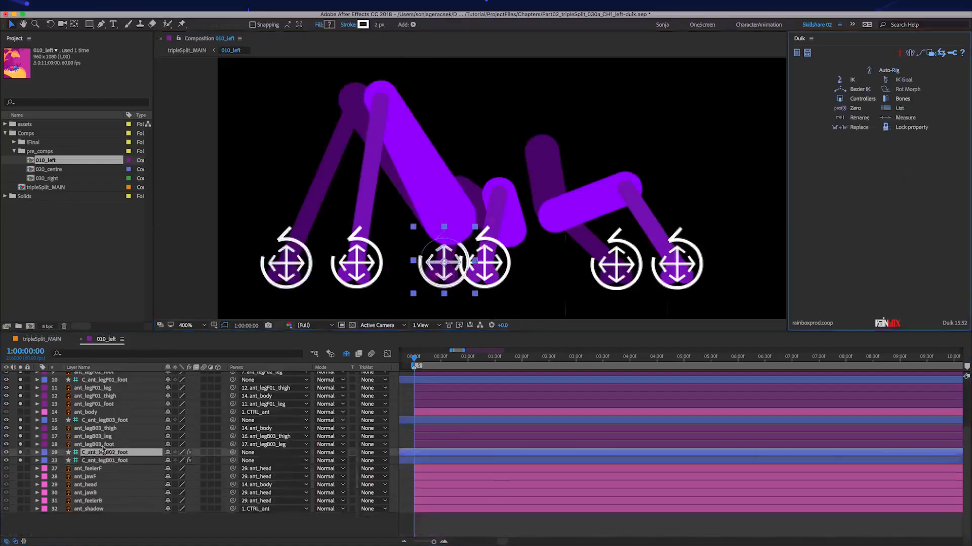
pyautogui.moveTo(106, 465); pyautogui.dragTo(106, 444)
pyautogui.click(852, 79)
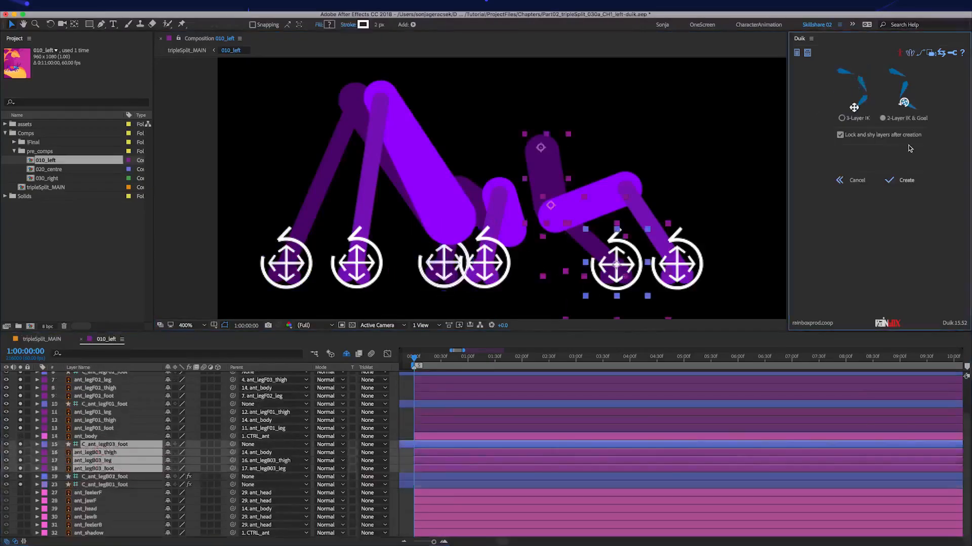
pyautogui.click(901, 179)
# Apply Duik IK to ant_legF01's foot, thigh and leg with the C_ant_legF01_foot controller.
pyautogui.scroll(2, 101, 435)
pyautogui.moveTo(107, 453); pyautogui.dragTo(106, 428)
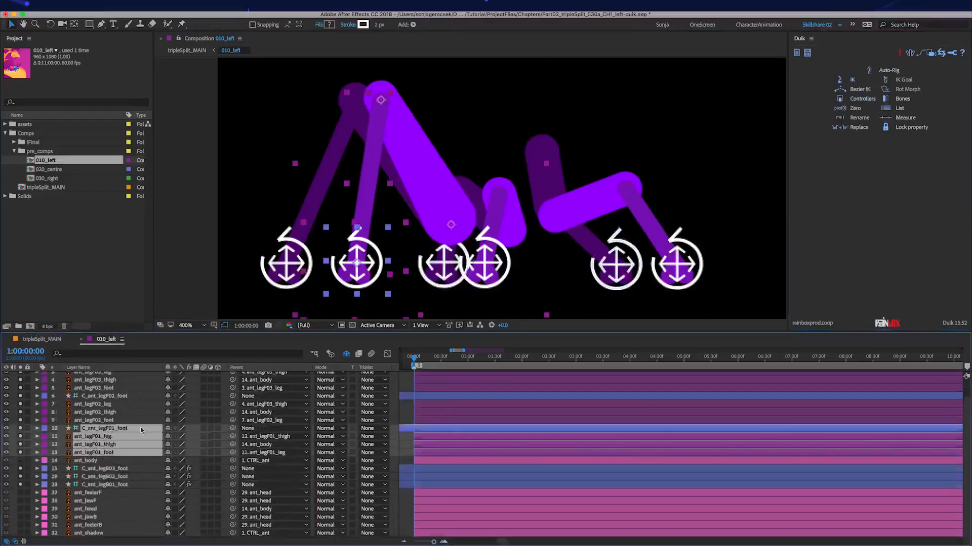
pyautogui.click(852, 81)
pyautogui.click(906, 183)
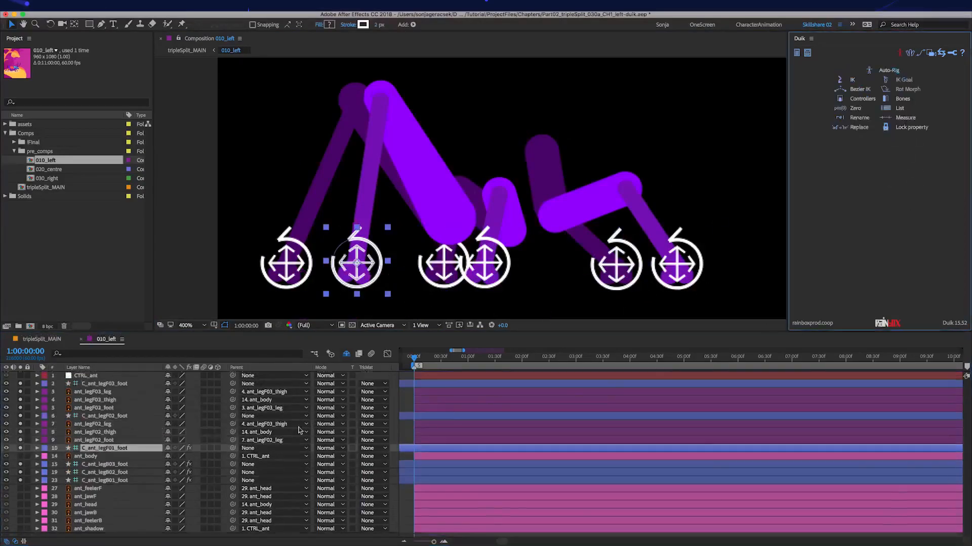
# Test the IK by moving the foot controllers of legB02, legB03 and legF01, undoing each move.
pyautogui.click(124, 474)
pyautogui.moveTo(452, 273); pyautogui.dragTo(469, 161)
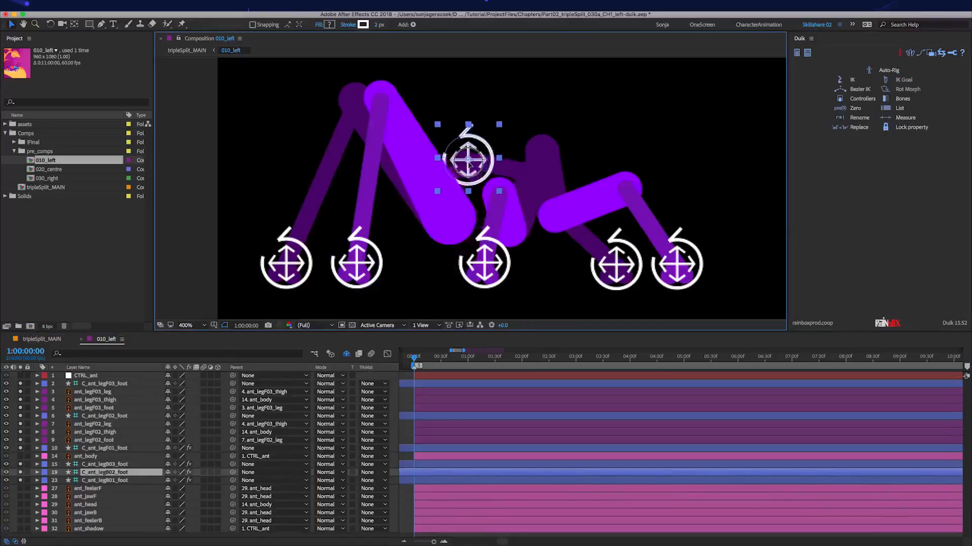
pyautogui.press('super+z')
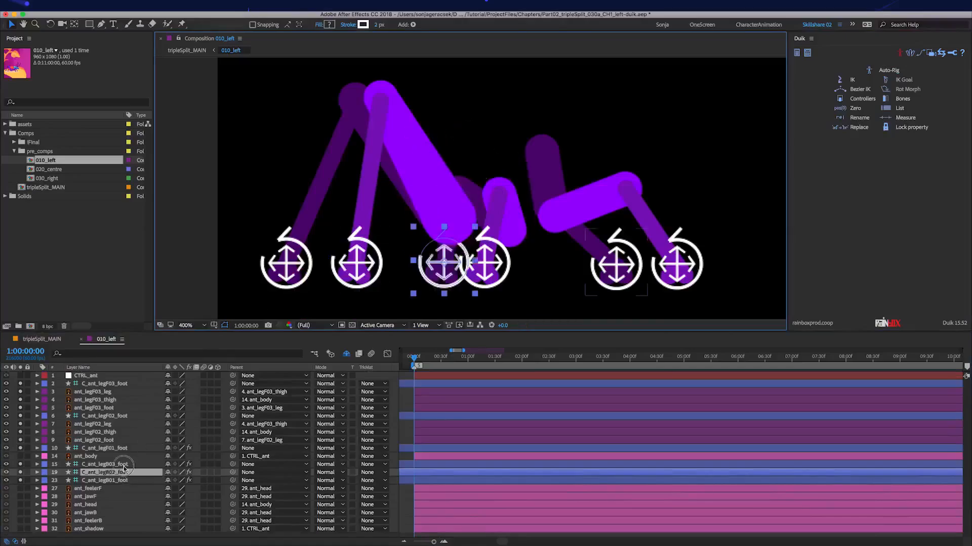
pyautogui.click(120, 464)
pyautogui.moveTo(618, 274); pyautogui.dragTo(673, 138)
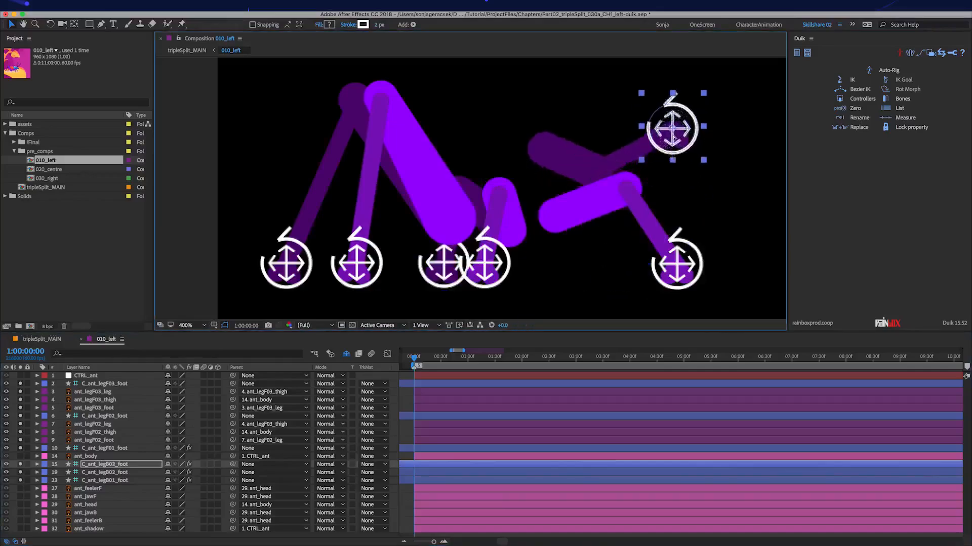
pyautogui.press('super+z')
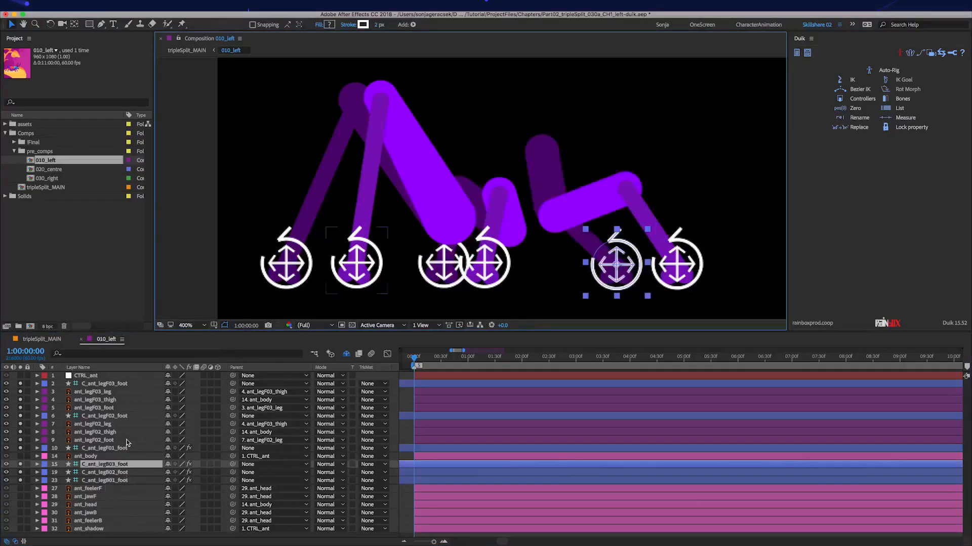
pyautogui.click(126, 448)
pyautogui.moveTo(360, 271); pyautogui.dragTo(349, 126)
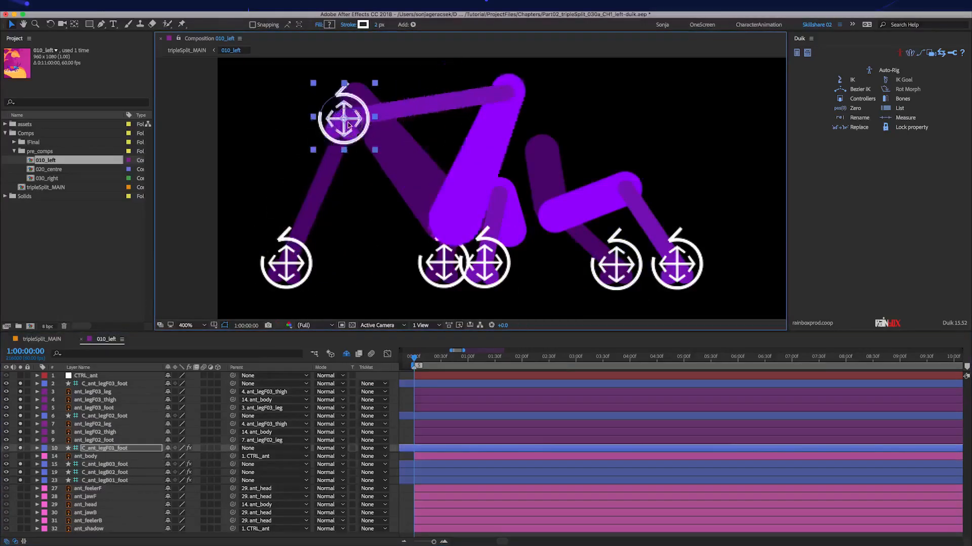
pyautogui.press('super+z')
# Try to apply Duik IK to ant_legF02's foot, thigh and leg with the C_ant_legF02_foot controller.
pyautogui.click(104, 440)
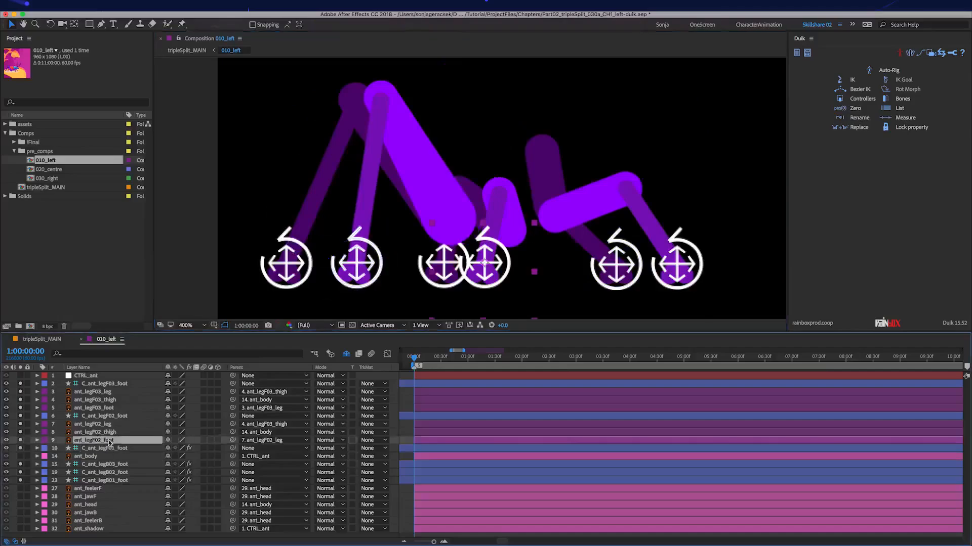
pyautogui.keyDown('super'); pyautogui.click(101, 432); pyautogui.keyUp('super')
pyautogui.keyDown('super'); pyautogui.click(99, 424); pyautogui.keyUp('super')
pyautogui.keyDown('super'); pyautogui.click(103, 416); pyautogui.keyUp('super')
pyautogui.click(853, 80)
pyautogui.click(903, 181)
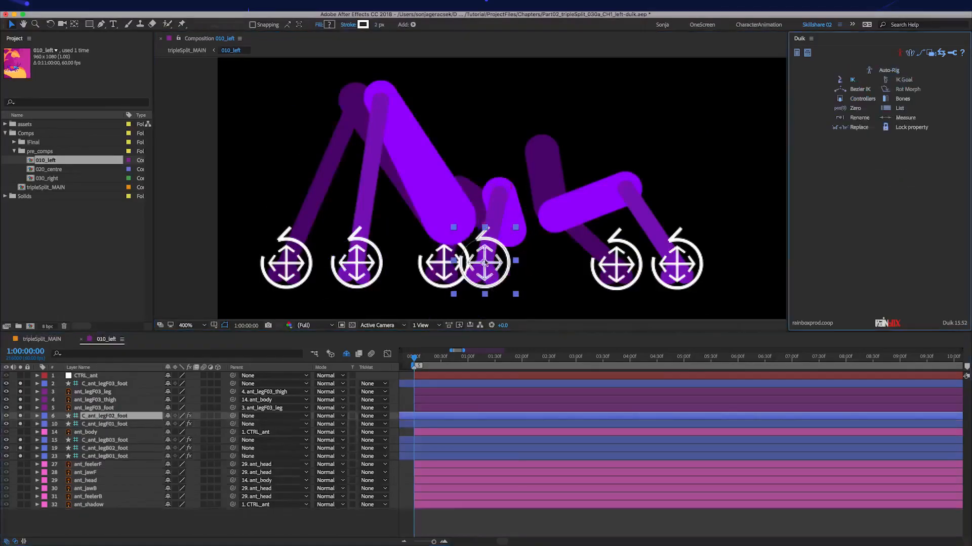
# Test the C_ant_legF02_foot controller by moving it up, and undo both the move and the leg's IK.
pyautogui.moveTo(484, 262); pyautogui.dragTo(427, 154)
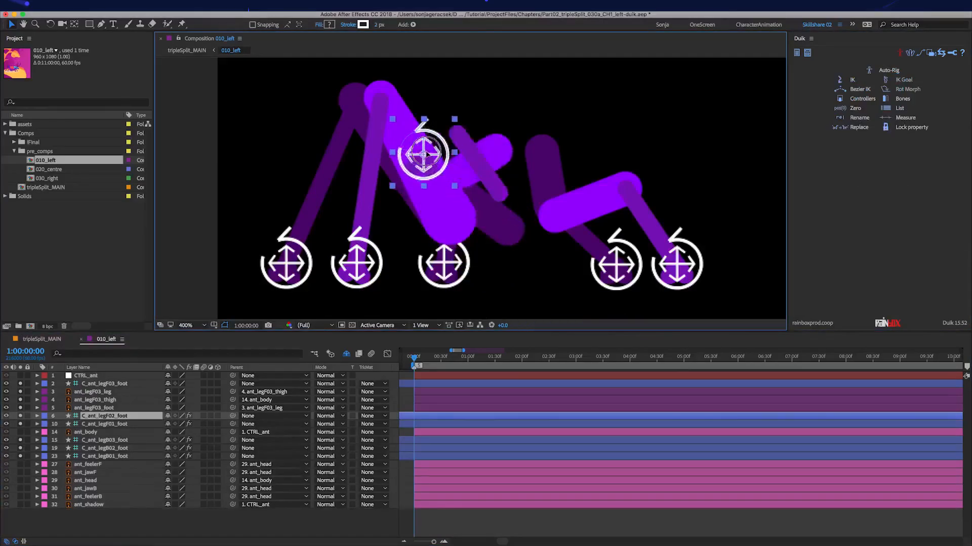
pyautogui.hotkey('ctrl', 'z')
pyautogui.hotkey('ctrl', 'z')
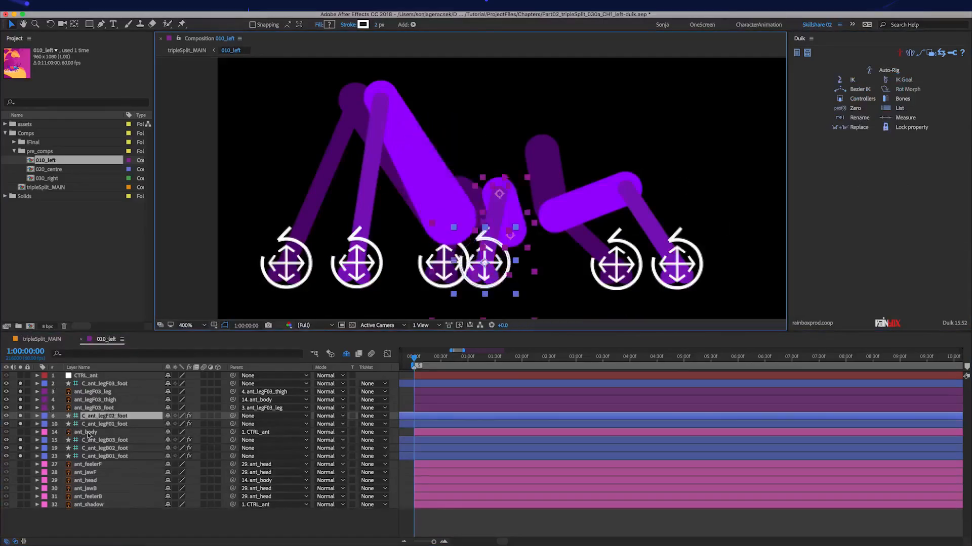
# Parent ant_legF02_foot to ant_legF02_leg and ant_legF02_leg to ant_legF02_thigh.
pyautogui.click(116, 441)
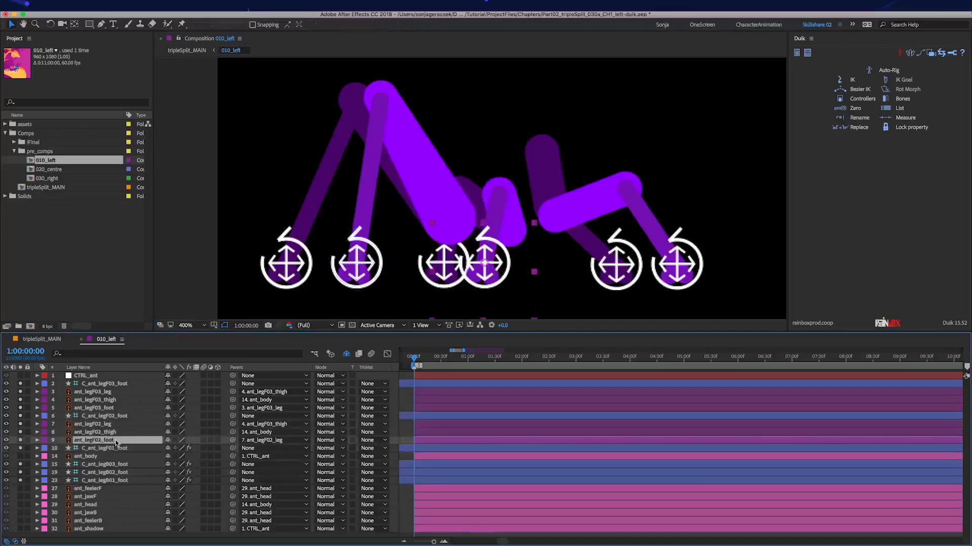
pyautogui.moveTo(232, 440); pyautogui.dragTo(125, 426)
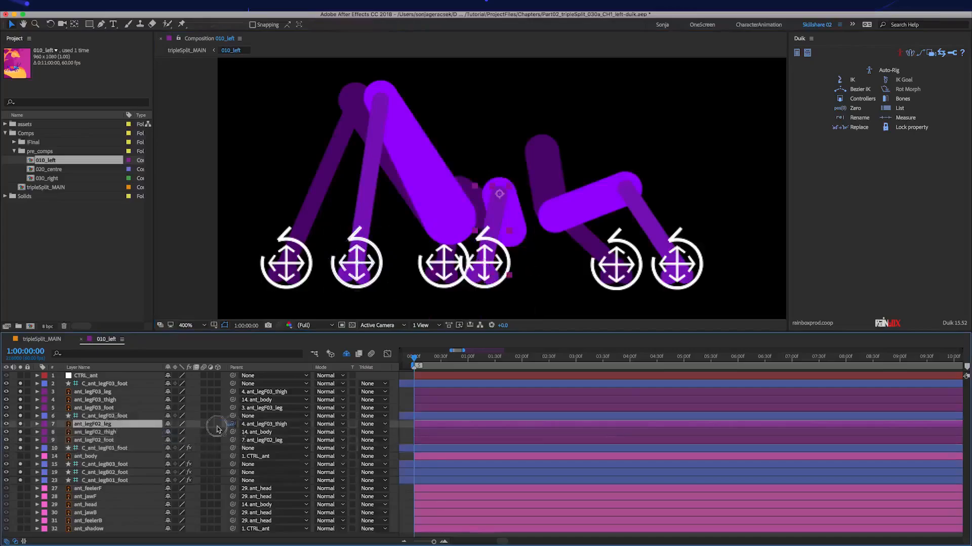
pyautogui.moveTo(233, 424); pyautogui.dragTo(103, 455)
# Apply Duik IK to ant_legF02's foot, thigh and leg with the C_ant_legF02_foot controller, and test it by moving the controller.
pyautogui.click(107, 440)
pyautogui.keyDown('shift'); pyautogui.click(118, 417); pyautogui.keyUp('shift')
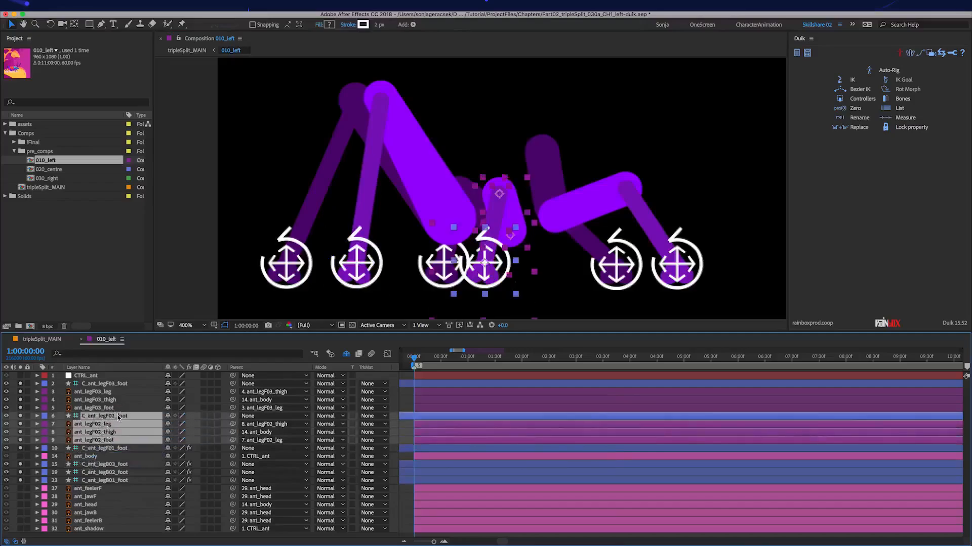
pyautogui.click(852, 81)
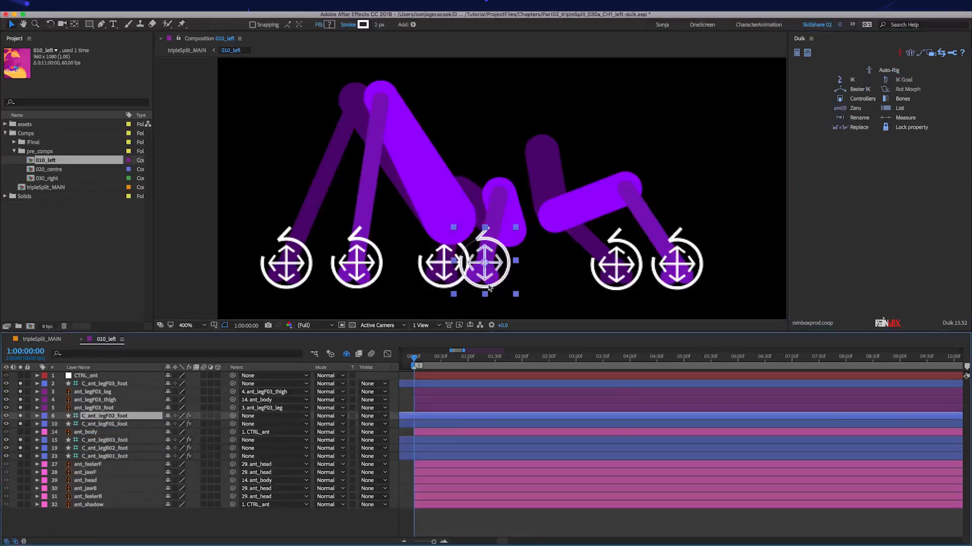
pyautogui.moveTo(438, 211); pyautogui.dragTo(423, 243)
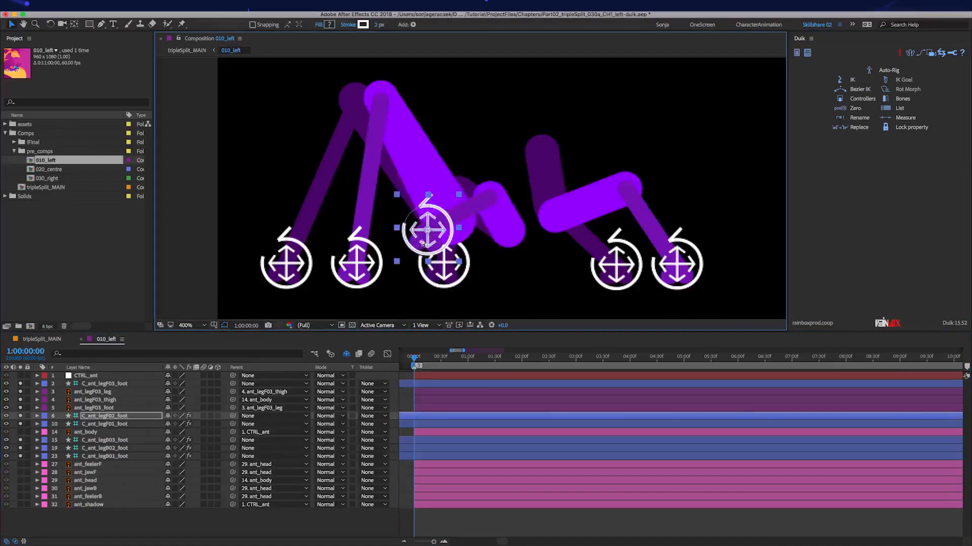
# Apply Duik IK to ant_legF03's foot, thigh and leg with C_ant_legF03_foot, test the controller by moving it up, and undo the move.
pyautogui.click(114, 409)
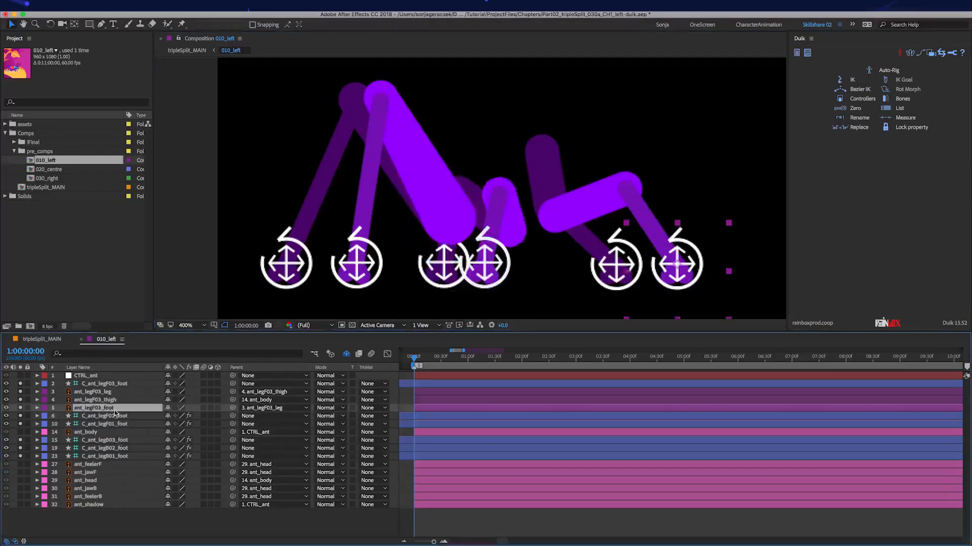
pyautogui.keyDown('shift'); pyautogui.click(92, 392); pyautogui.keyUp('shift')
pyautogui.keyDown('shift'); pyautogui.click(104, 383); pyautogui.keyUp('shift')
pyautogui.click(852, 79)
pyautogui.click(903, 181)
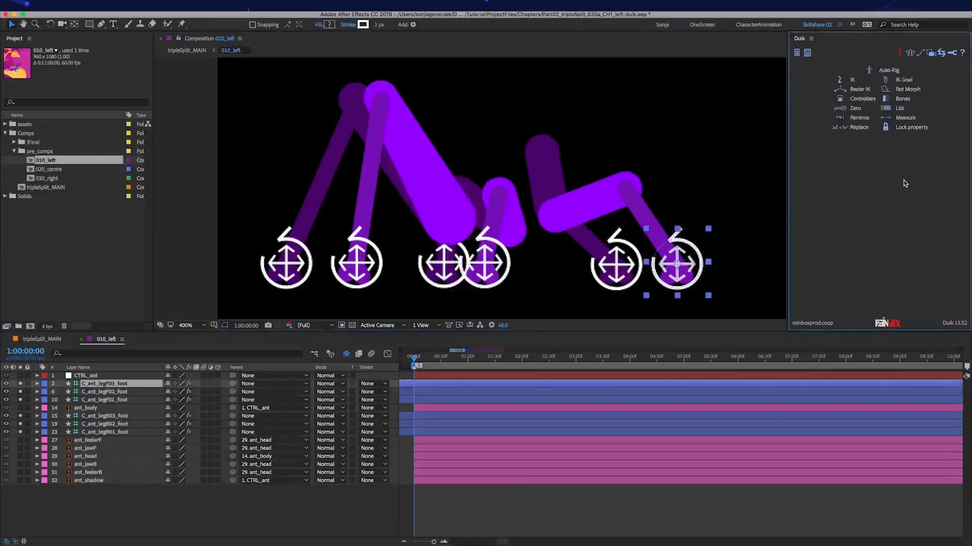
pyautogui.moveTo(678, 267); pyautogui.dragTo(665, 156)
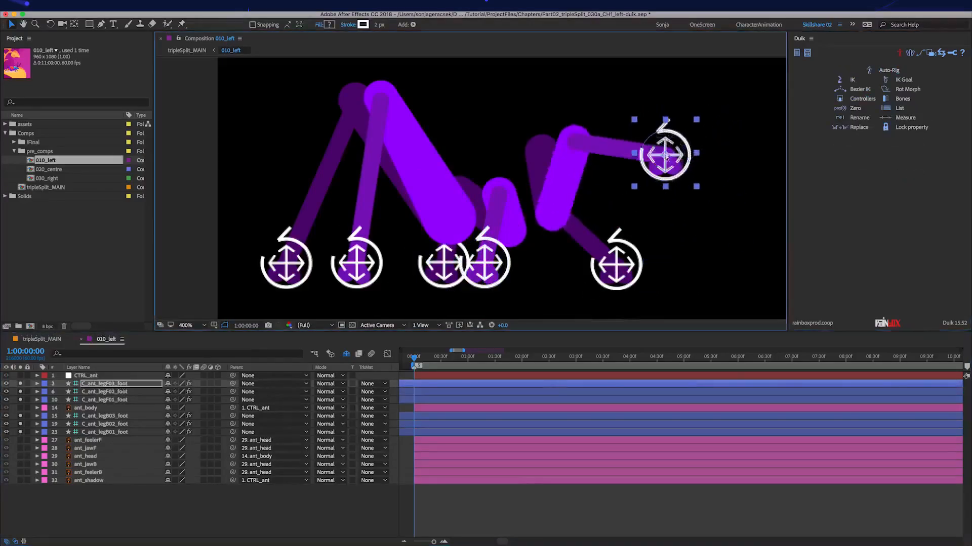
pyautogui.hotkey('ctrl', 'z')
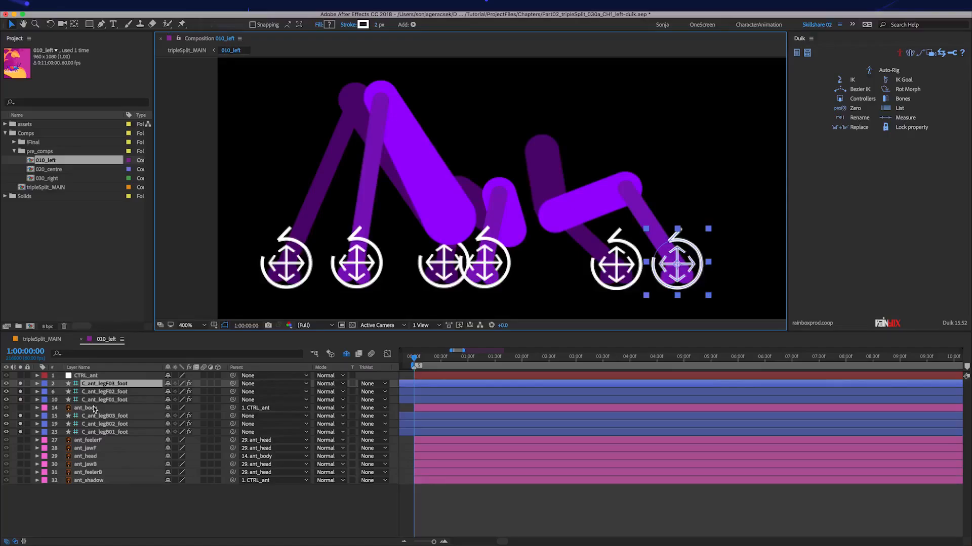
# Trim the in points of all six ant foot controller layers to the current time, 1:00:00:00.
pyautogui.click(44, 384)
pyautogui.click(50, 374)
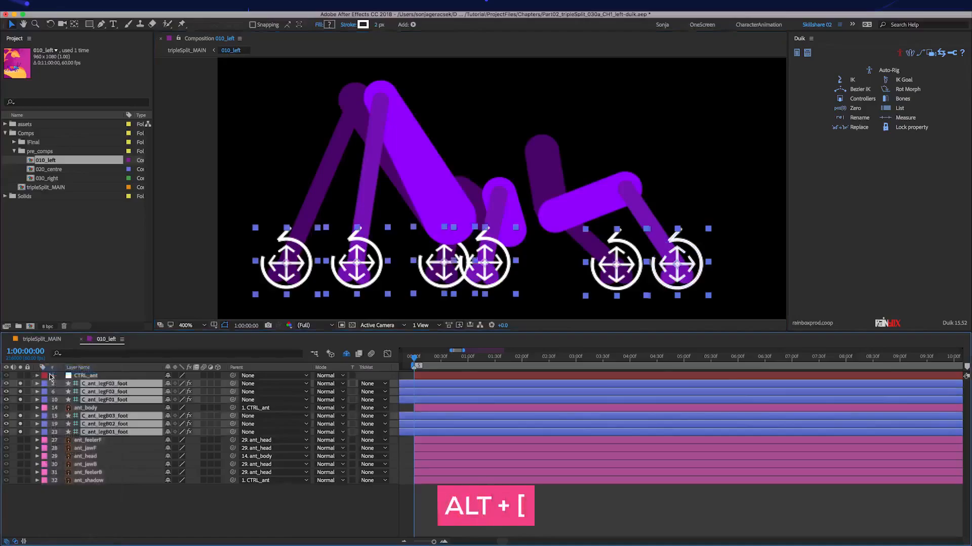
pyautogui.hotkey('alt', '[')
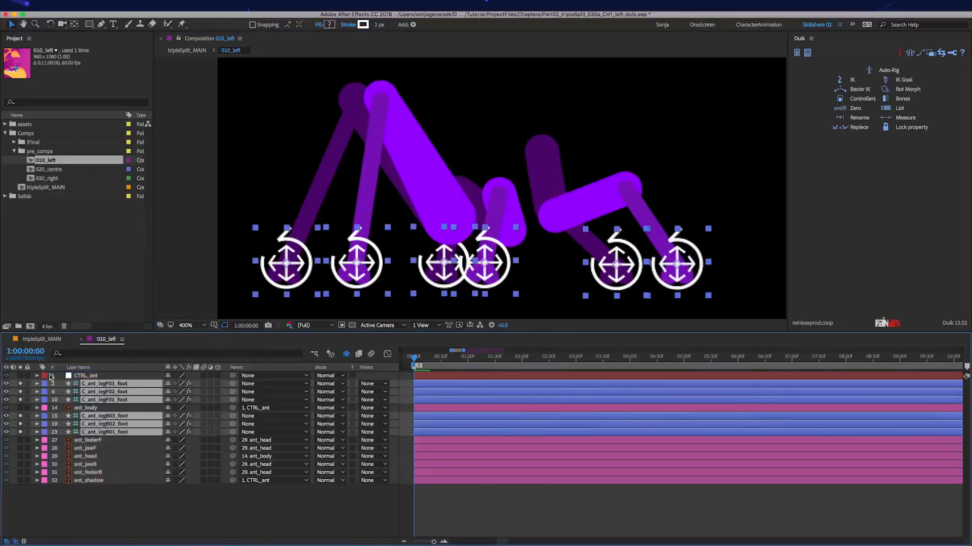
# Solo the ant_body, feeler, jaw, head and shadow layers along with the legs to show the whole ant.
pyautogui.click(87, 409)
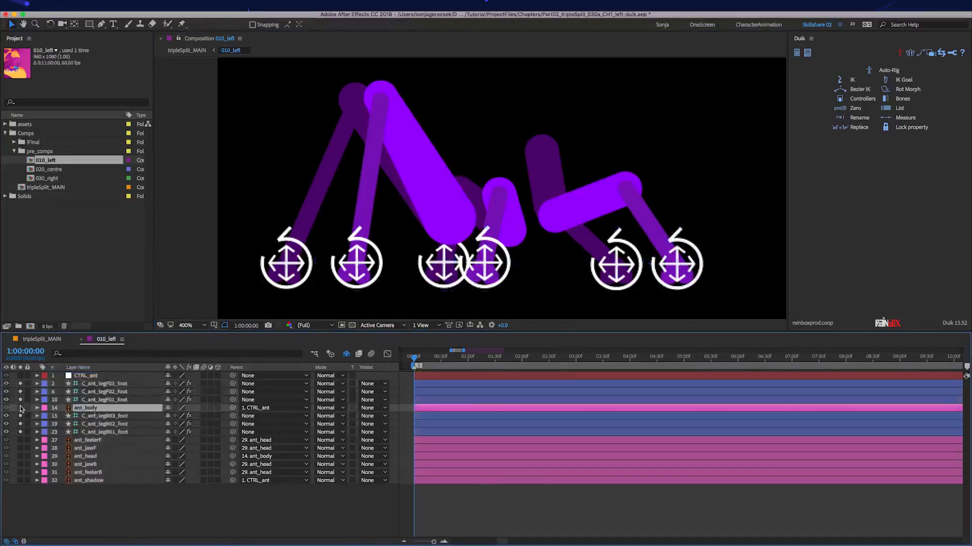
pyautogui.moveTo(20, 408); pyautogui.dragTo(23, 486)
pyautogui.press(',')
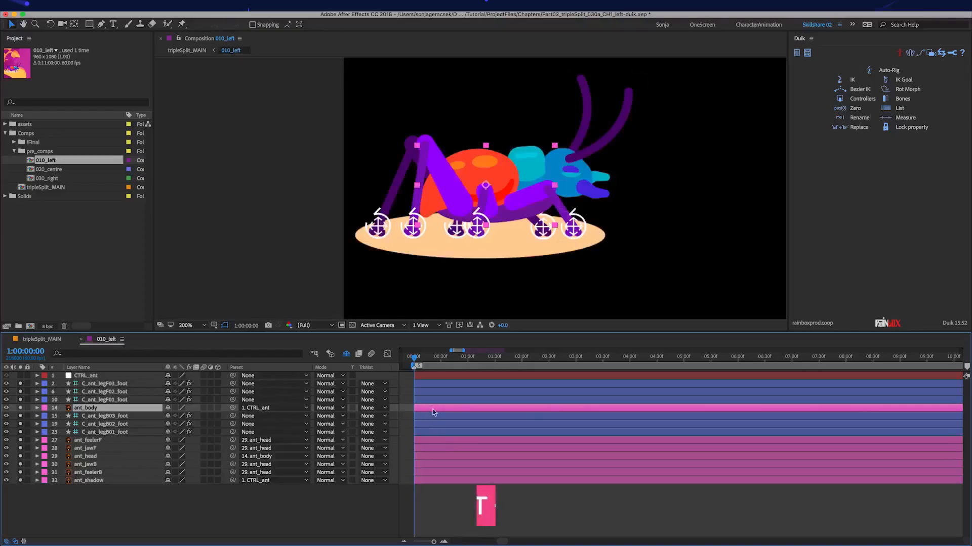
# Keyframe ant_body's Position at 1:00:00:00, set it to -24.9, 0.5 at 1:00:00:50, and apply Easy Ease to both keyframes.
pyautogui.hotkey('alt', 'p')
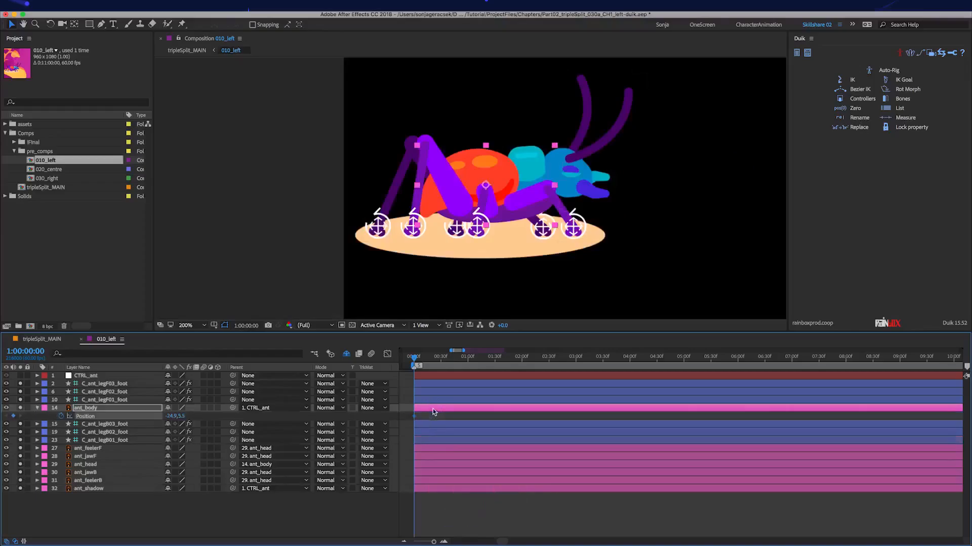
pyautogui.hotkey('shift', 'pagedown')
pyautogui.hotkey('shift', 'pagedown')
pyautogui.hotkey('shift', 'pagedown')
pyautogui.hotkey('shift', 'pagedown')
pyautogui.hotkey('shift', 'pagedown')
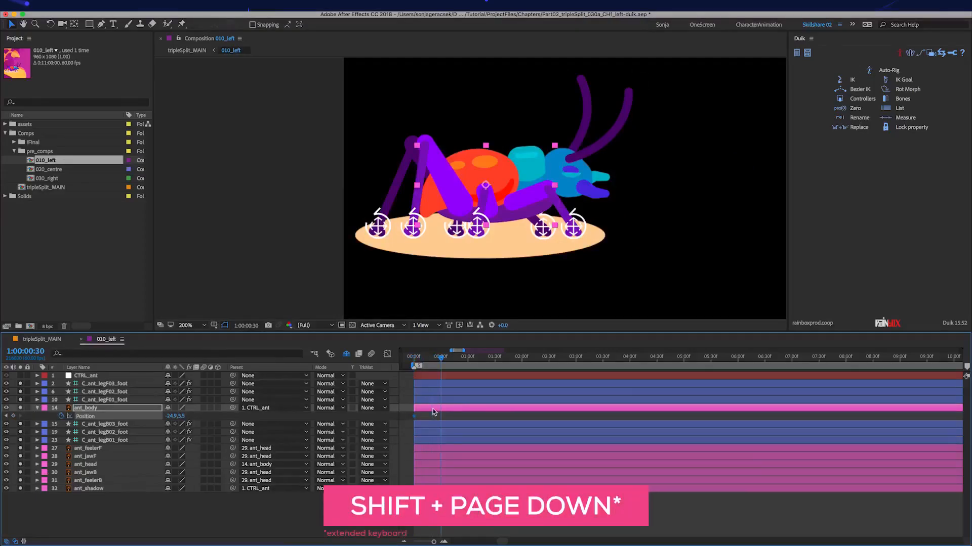
pyautogui.press('Up')
pyautogui.press('Up')
pyautogui.press('Up')
pyautogui.press('Up')
pyautogui.press('Up')
pyautogui.press('Up')
pyautogui.press('Up')
pyautogui.press('Up')
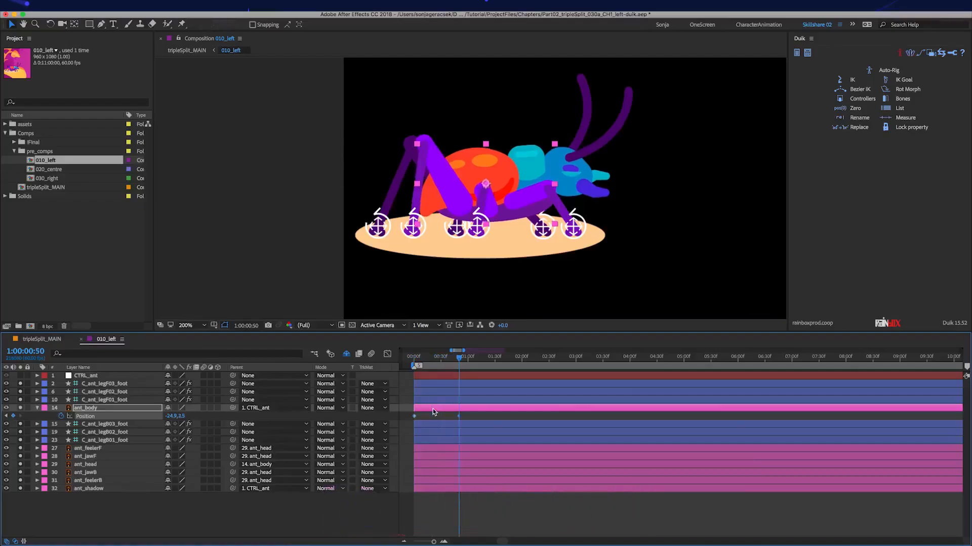
pyautogui.press('Up')
pyautogui.press('Up')
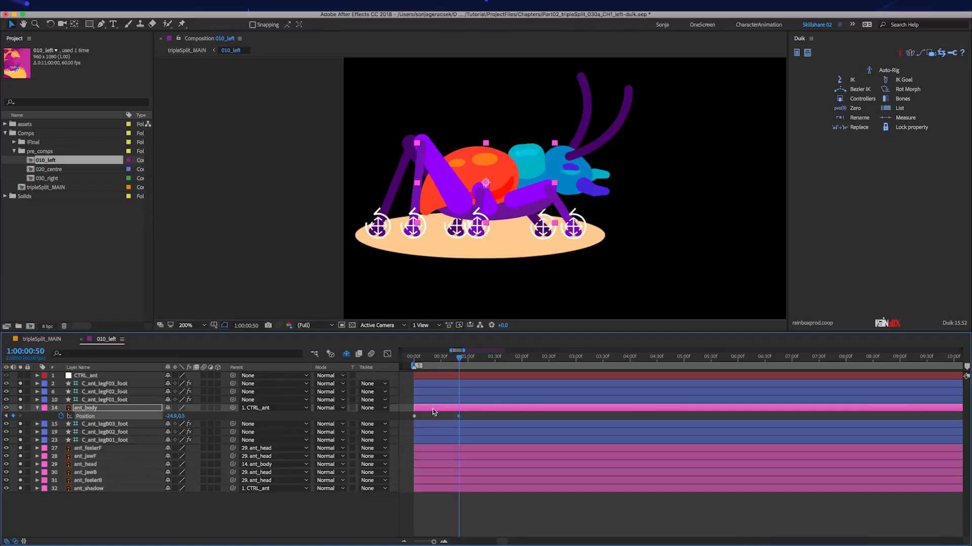
pyautogui.moveTo(474, 414); pyautogui.dragTo(402, 440)
pyautogui.press('F9')
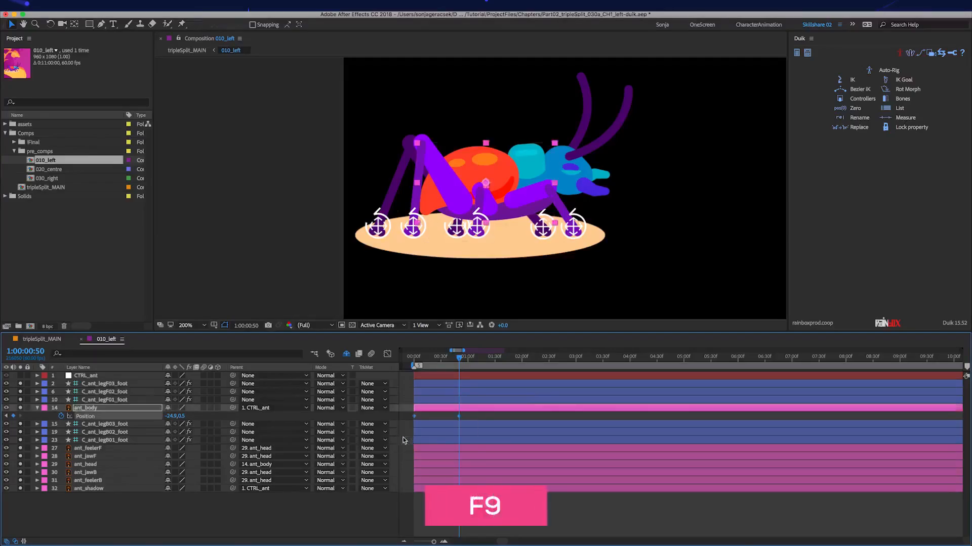
# Add the expression loopOut(type = "pingpong", numKeyframes = 0) to ant_body's Position.
pyautogui.keyDown('alt'); pyautogui.click(61, 416); pyautogui.keyUp('alt')
pyautogui.click(200, 424)
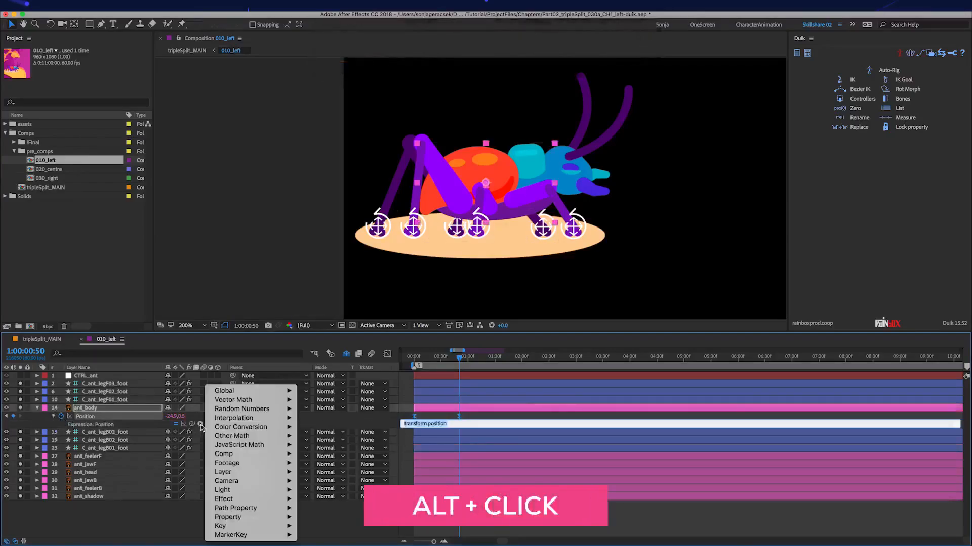
pyautogui.moveTo(254, 517)
pyautogui.click(354, 434)
pyautogui.doubleClick(450, 424)
pyautogui.write('pingpong')
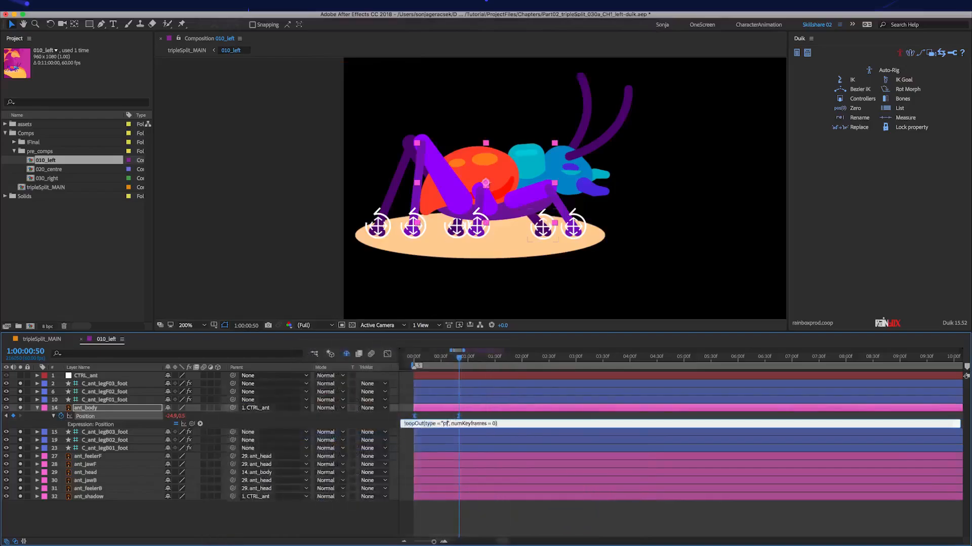
pyautogui.press('KP_Enter')
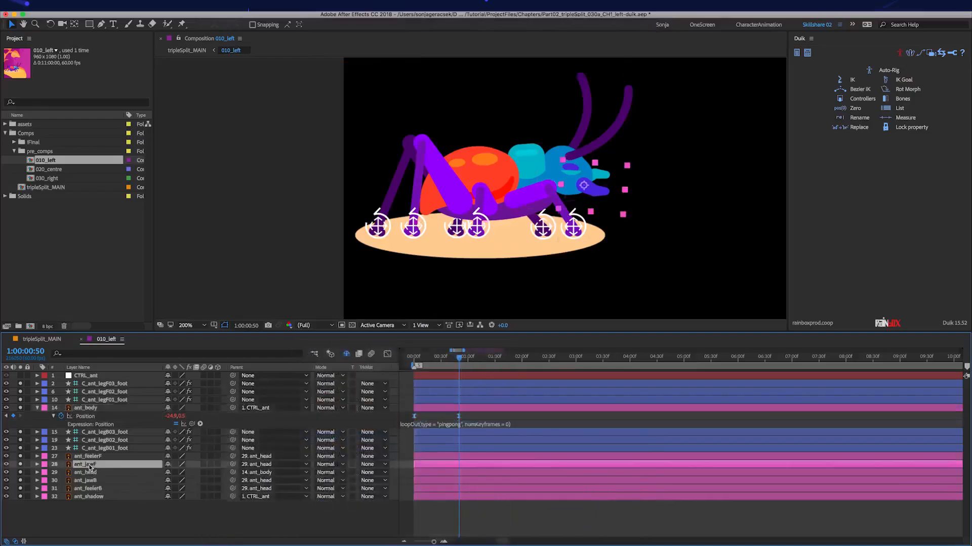
# Add Rotation keyframes to ant_jawF and ant_jawB at 1:00:00:50.
pyautogui.click(89, 465)
pyautogui.keyDown('ctrl'); pyautogui.click(94, 481); pyautogui.keyUp('ctrl')
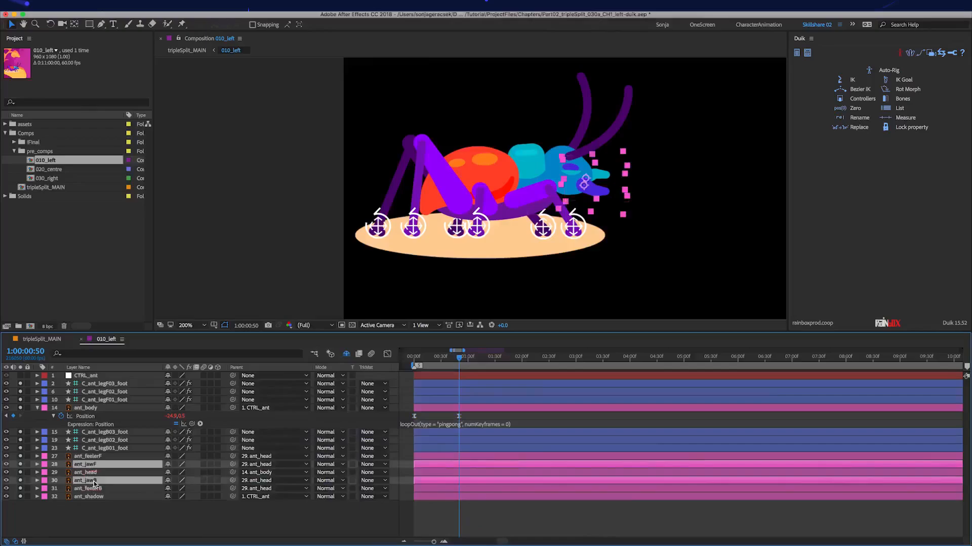
pyautogui.hotkey('alt', 'r')
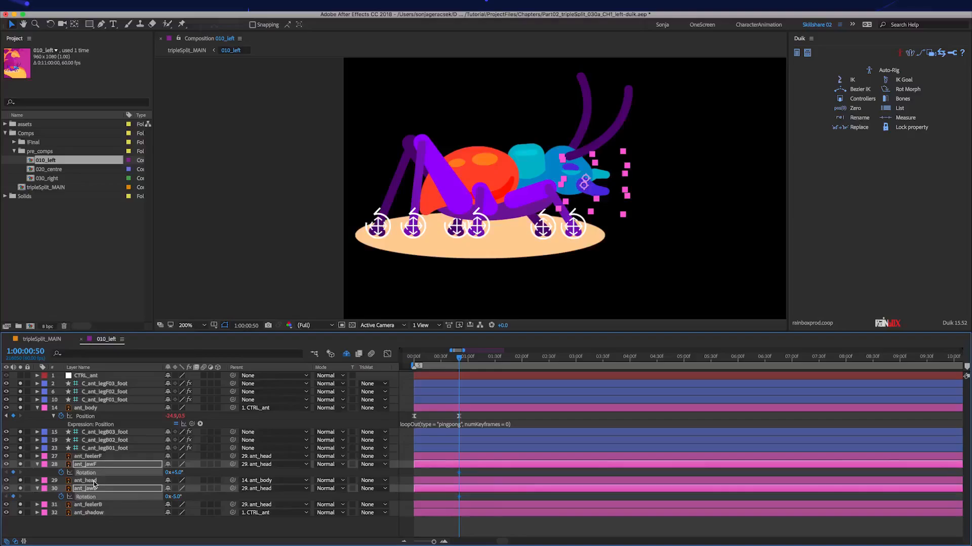
# At 1:00:01:10, set Rotation to -5° on ant_jawF and 5° on ant_jawB, and apply Easy Ease to the jaw keyframes.
pyautogui.hotkey('shift', 'pagedown')
pyautogui.hotkey('shift', 'pagedown')
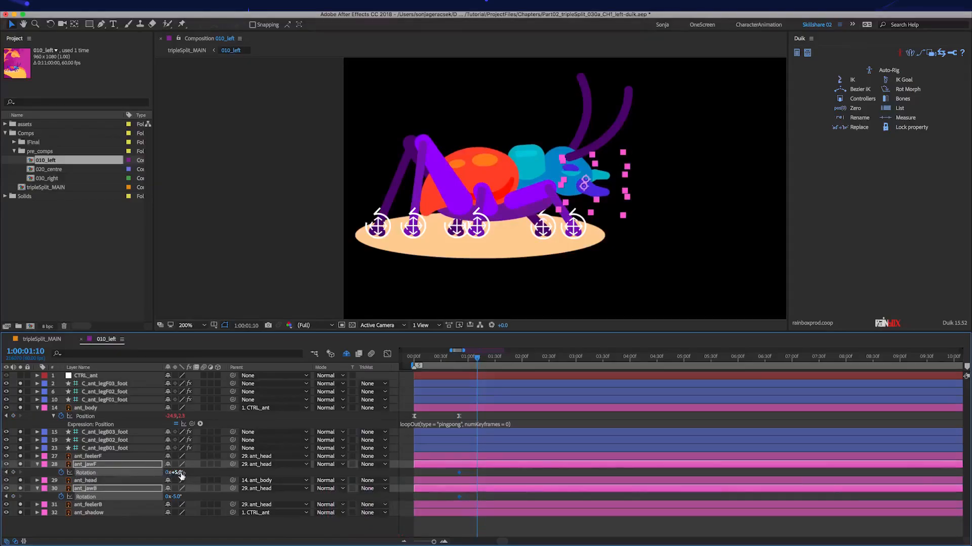
pyautogui.click(203, 477)
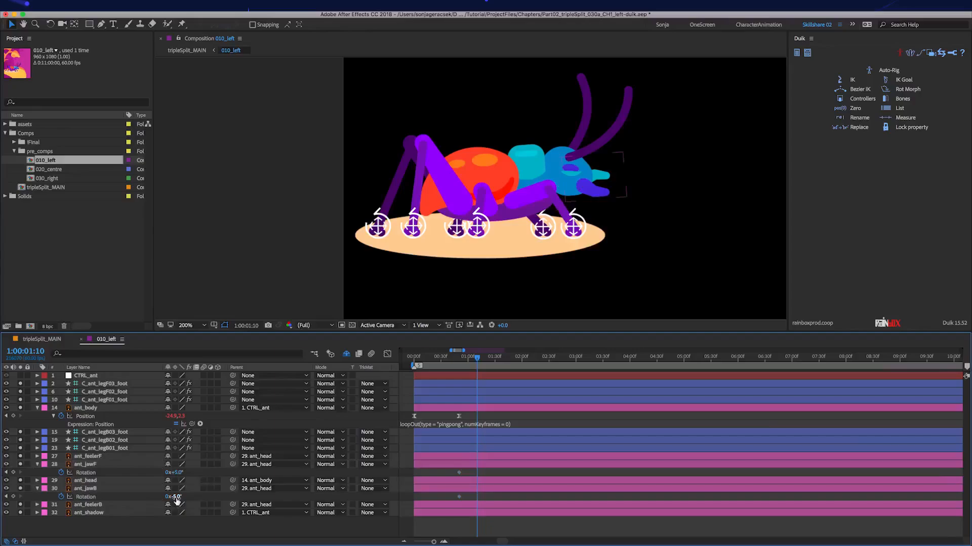
pyautogui.click(177, 473)
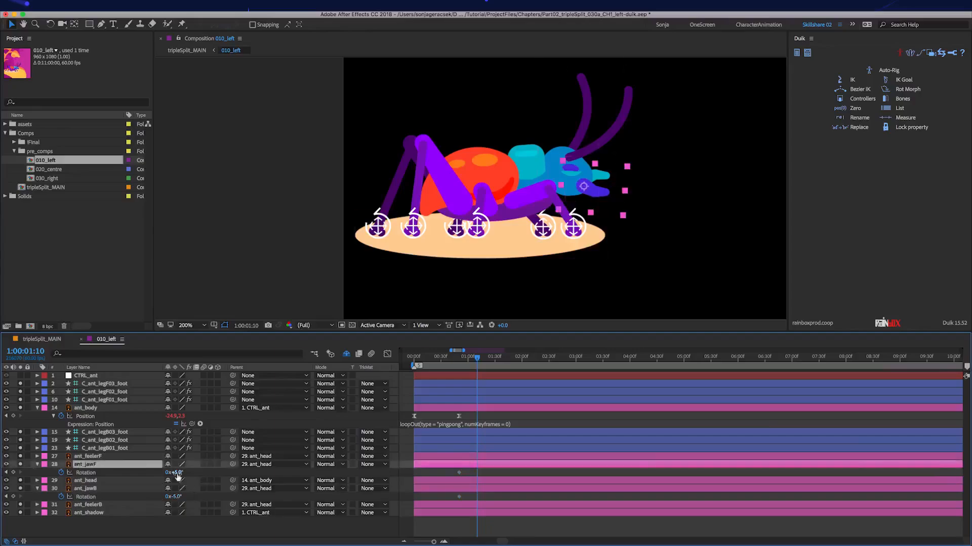
pyautogui.click(175, 474)
pyautogui.write('-5')
pyautogui.press('Return')
pyautogui.click(176, 497)
pyautogui.write('5')
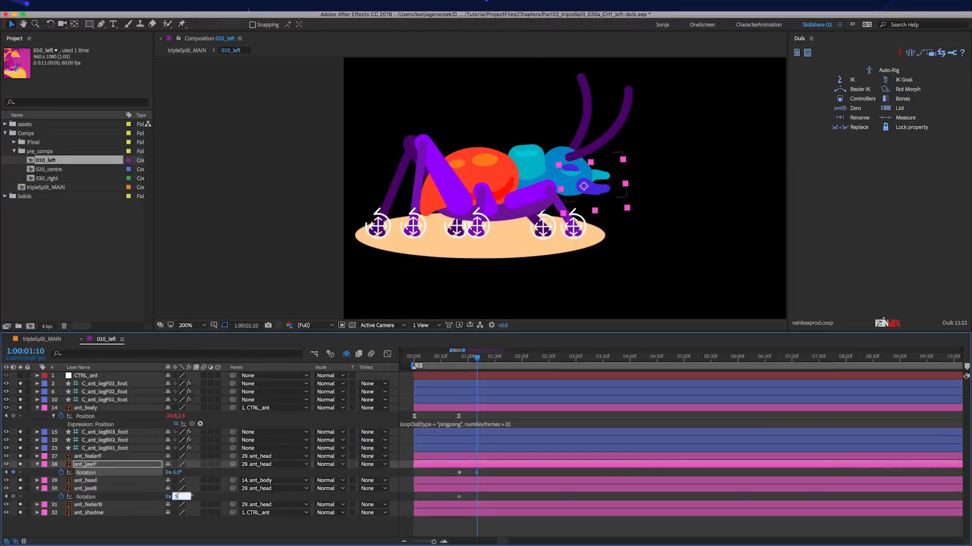
pyautogui.press('Return')
pyautogui.moveTo(492, 468); pyautogui.dragTo(434, 518)
pyautogui.press('F9')
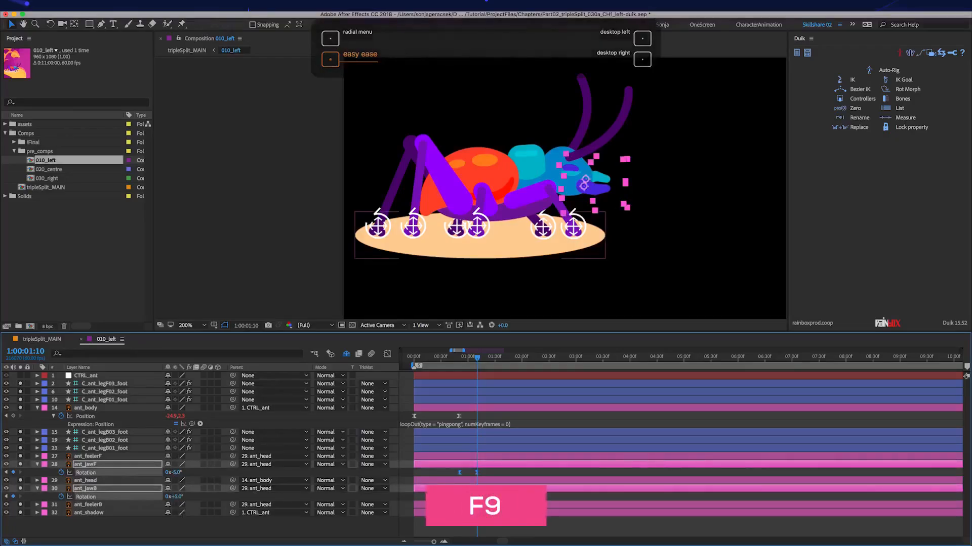
# Duplicate the two Rotation keyframes of both ant_jawF and ant_jawB at 1:00:01:30.
pyautogui.hotkey('shift', 'pagedown')
pyautogui.hotkey('shift', 'pagedown')
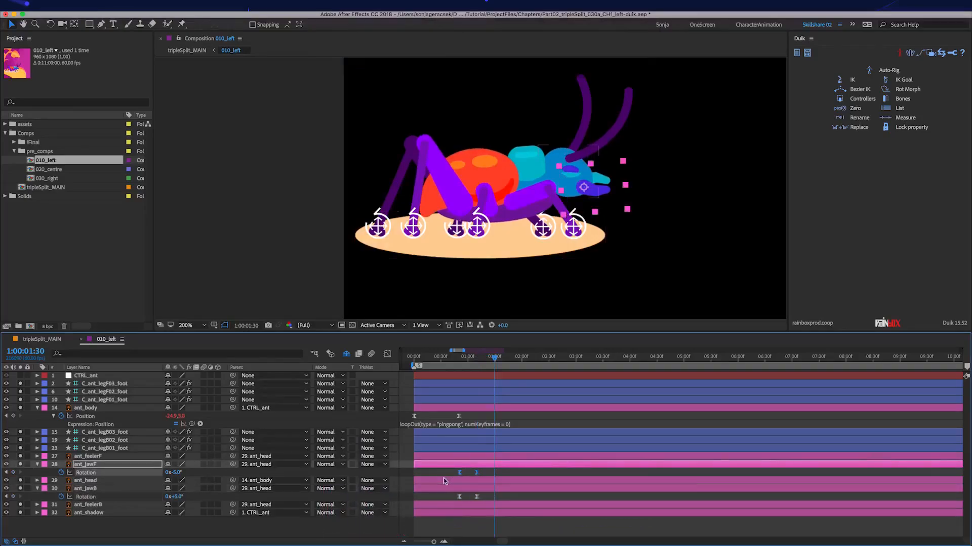
pyautogui.press('super+c')
pyautogui.press('super+v')
pyautogui.click(444, 488)
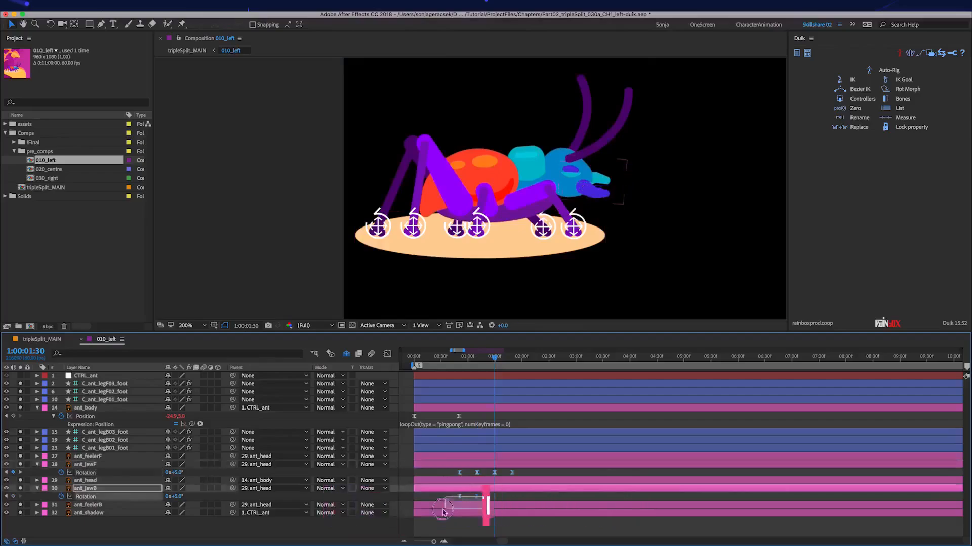
pyautogui.press('super+v')
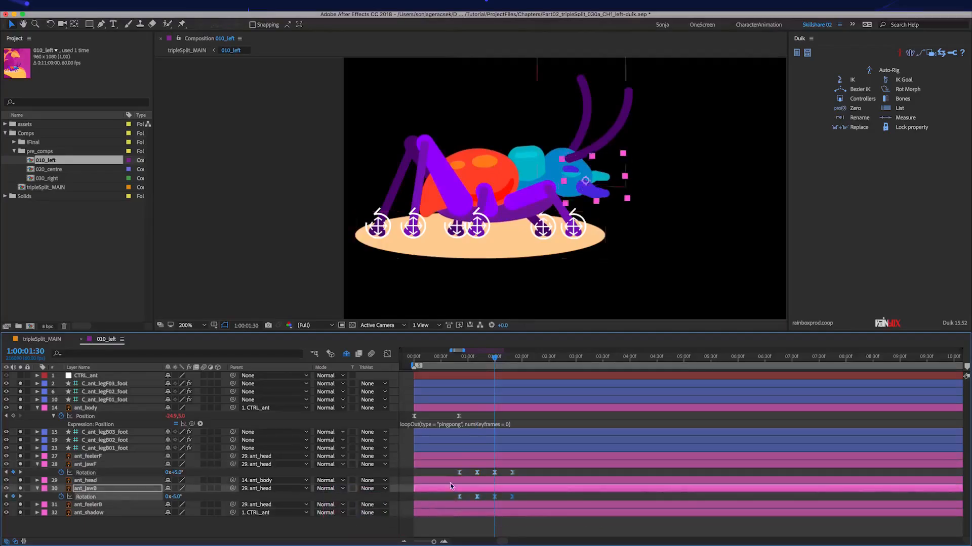
# Copy the four Rotation keyframes of ant_jawF and of ant_jawB to 1:00:04:00, and preview the pasted jaw movement.
pyautogui.click(519, 358)
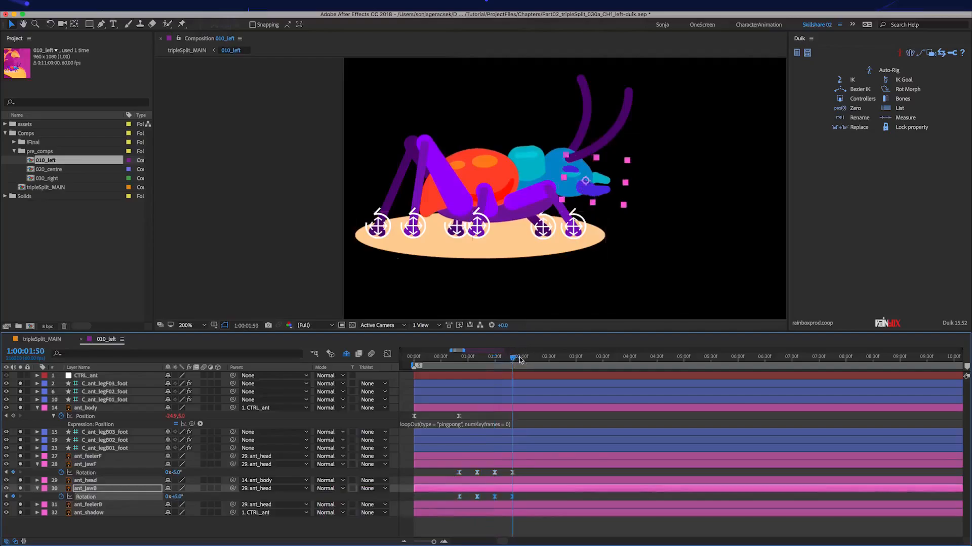
pyautogui.hotkey('shift', 'pagedown')
pyautogui.hotkey('shift', 'pagedown')
pyautogui.hotkey('shift', 'pagedown')
pyautogui.hotkey('shift', 'pagedown')
pyautogui.hotkey('shift', 'pagedown')
pyautogui.hotkey('shift', 'pagedown')
pyautogui.hotkey('shift', 'pagedown')
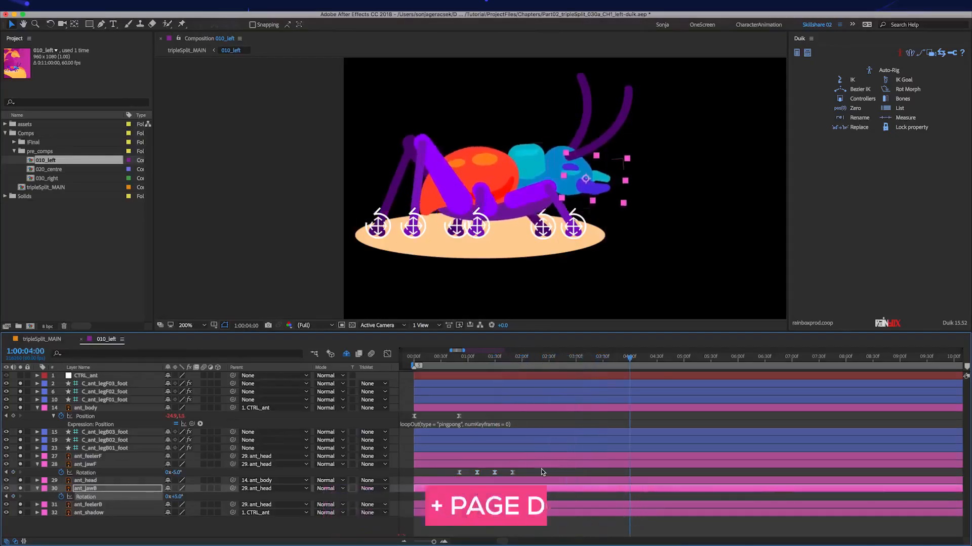
pyautogui.moveTo(535, 470); pyautogui.dragTo(456, 480)
pyautogui.press('super+c')
pyautogui.press('super+v')
pyautogui.click(452, 488)
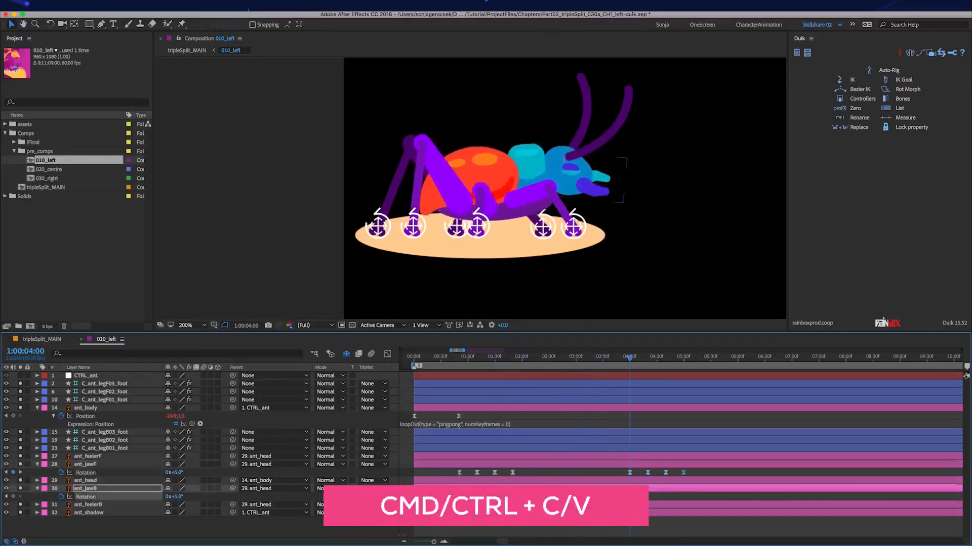
pyautogui.press('super+v')
pyautogui.click(678, 355)
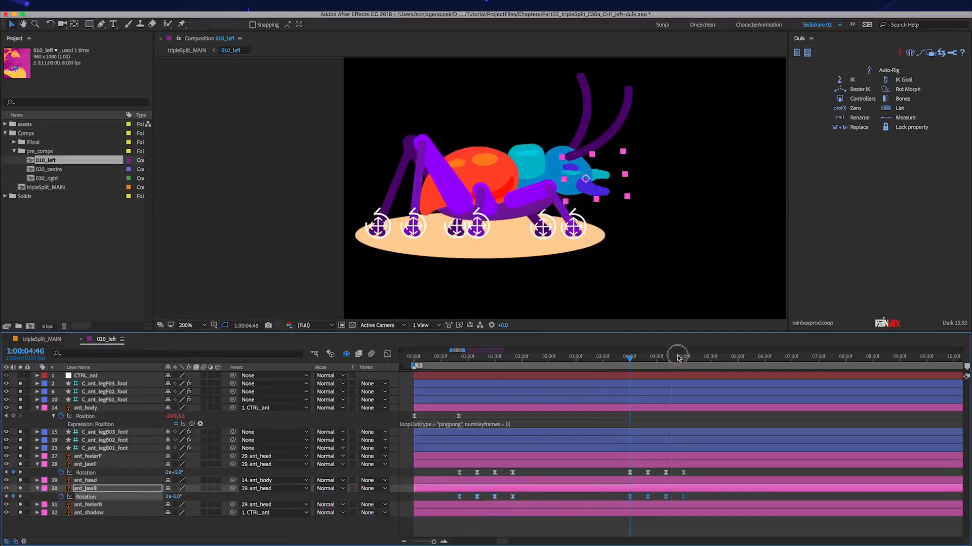
# At 1:00:06:30, set Rotation to 5° on ant_jawF and -5° on ant_jawB to add closing keyframes.
pyautogui.hotkey('shift', 'pagedown')
pyautogui.hotkey('shift', 'pagedown')
pyautogui.hotkey('shift', 'pagedown')
pyautogui.hotkey('shift', 'pagedown')
pyautogui.hotkey('shift', 'pagedown')
pyautogui.hotkey('shift', 'pagedown')
pyautogui.hotkey('shift', 'pagedown')
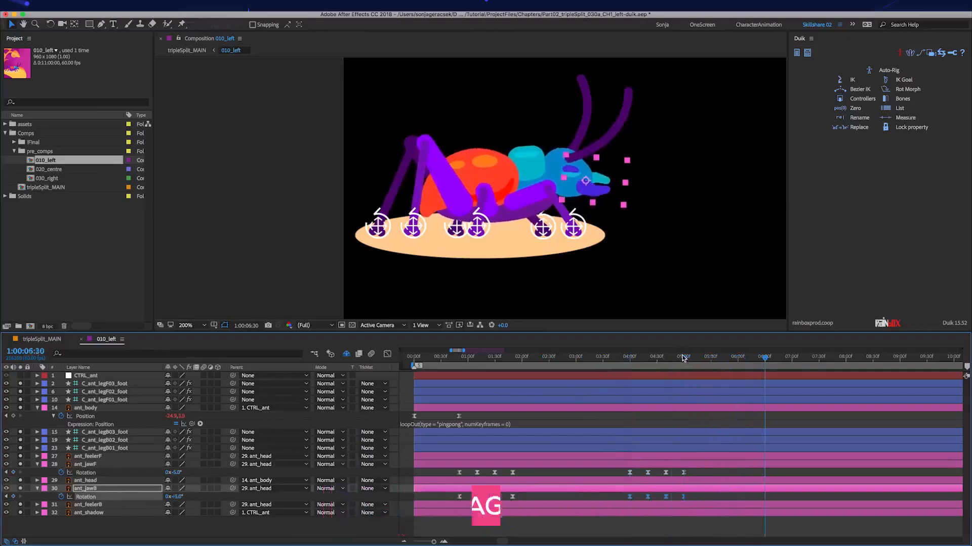
pyautogui.hotkey('shift', 'pagedown')
pyautogui.hotkey('shift', 'pagedown')
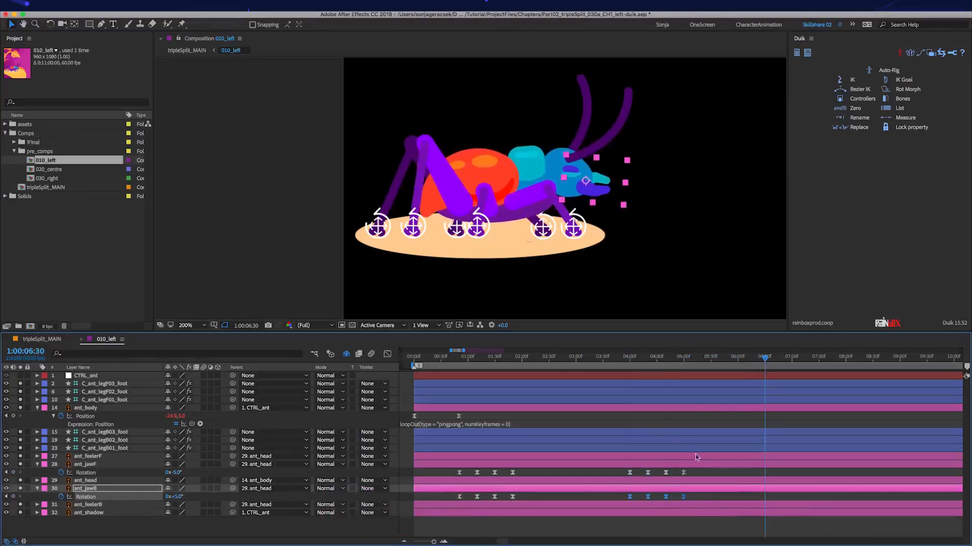
pyautogui.click(174, 472)
pyautogui.write('5')
pyautogui.press('Return')
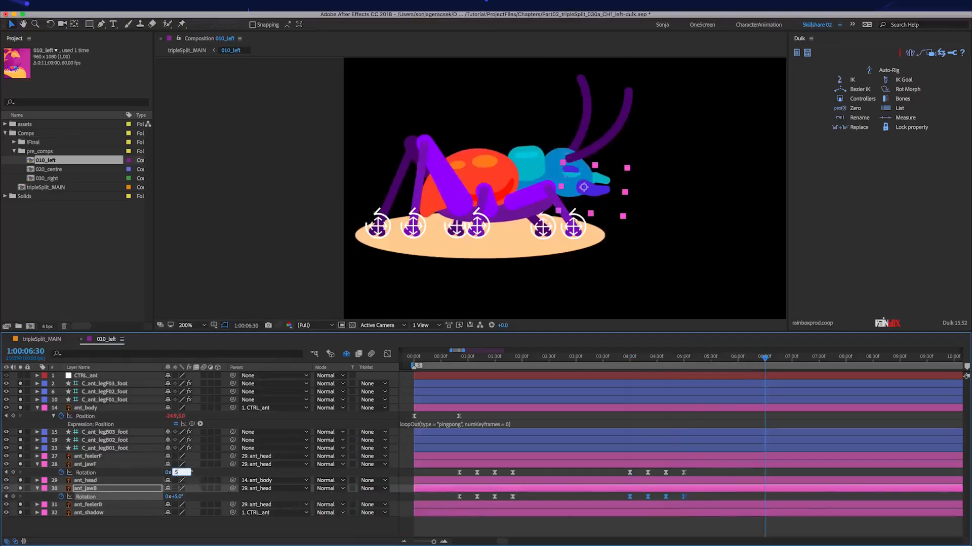
pyautogui.click(177, 497)
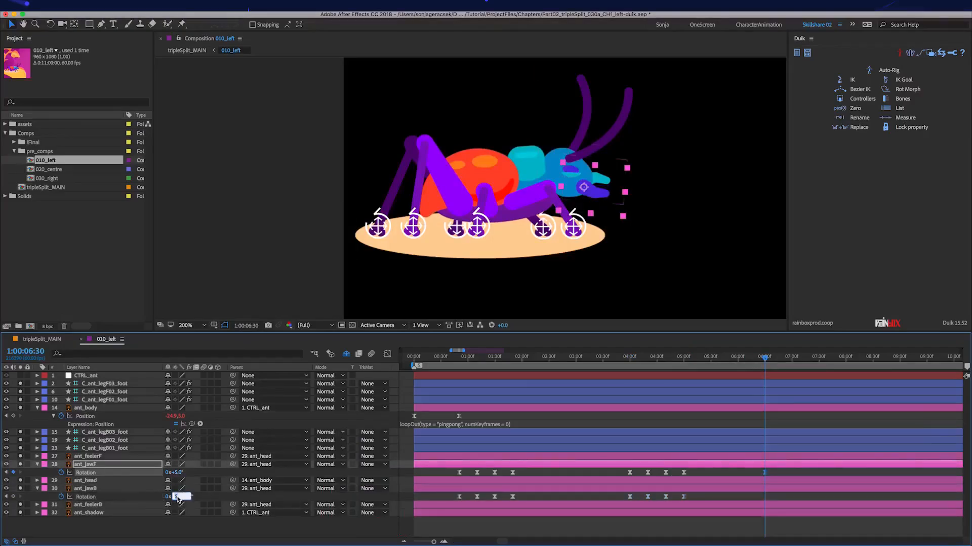
pyautogui.write('-5')
pyautogui.press('Return')
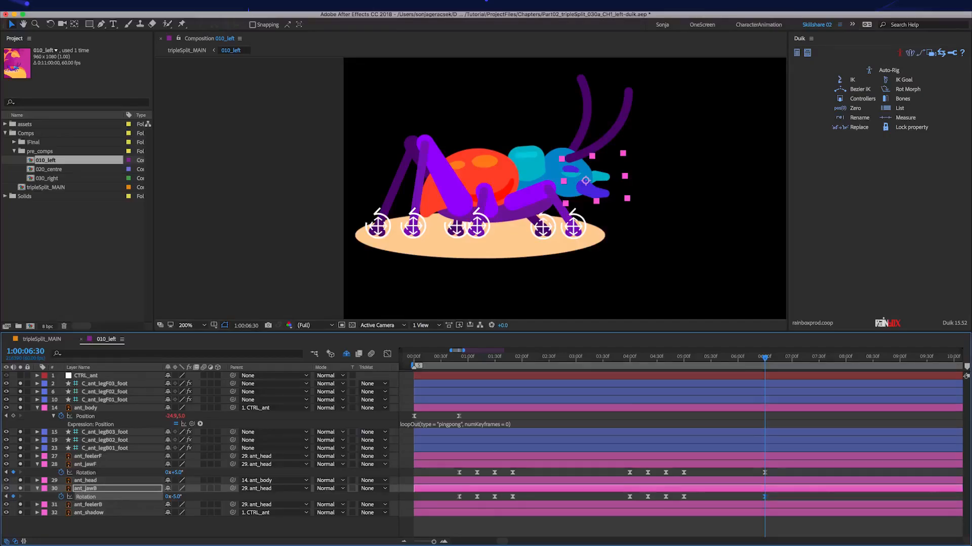
# Add the expression loopOut(type = "cycle", numKeyframes = 0) to the Rotation of both ant_jawF and ant_jawB.
pyautogui.click(102, 473)
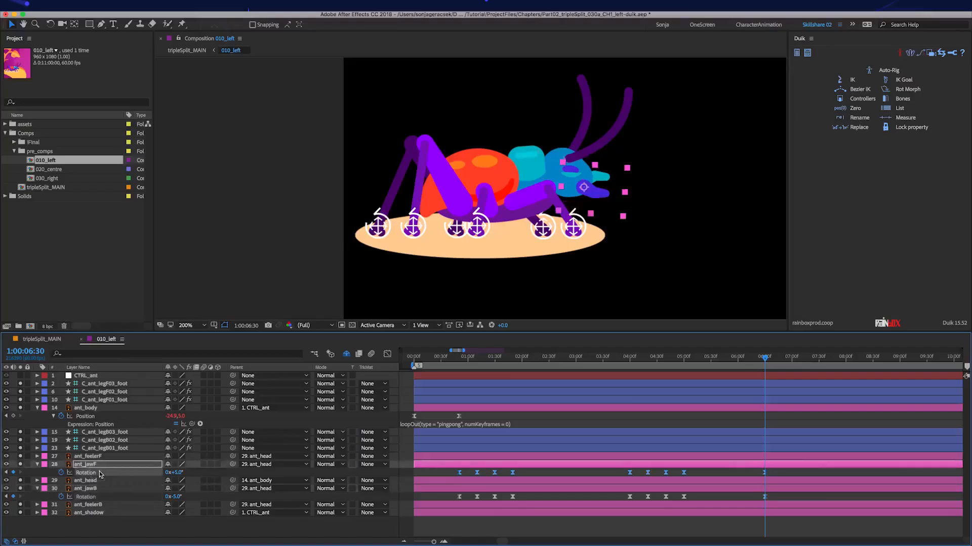
pyautogui.keyDown('alt'); pyautogui.click(62, 475); pyautogui.keyUp('alt')
pyautogui.click(200, 481)
pyautogui.moveTo(228, 517)
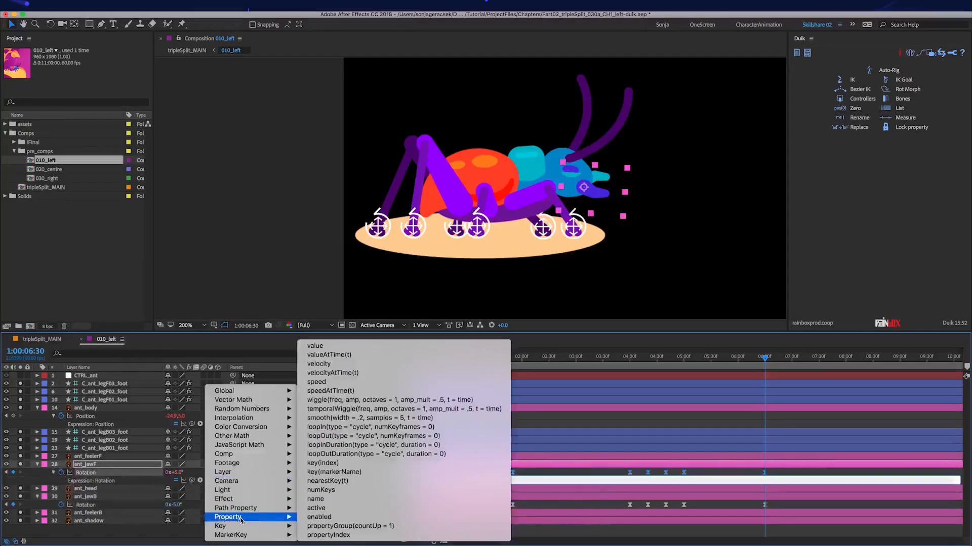
pyautogui.click(325, 435)
pyautogui.keyDown('alt'); pyautogui.click(61, 505); pyautogui.keyUp('alt')
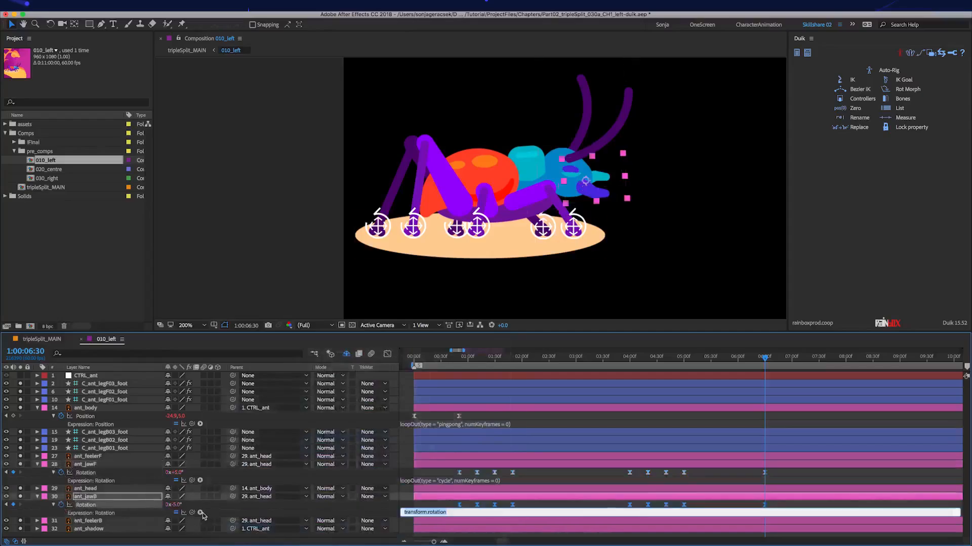
pyautogui.click(201, 513)
pyautogui.moveTo(233, 518)
pyautogui.click(325, 434)
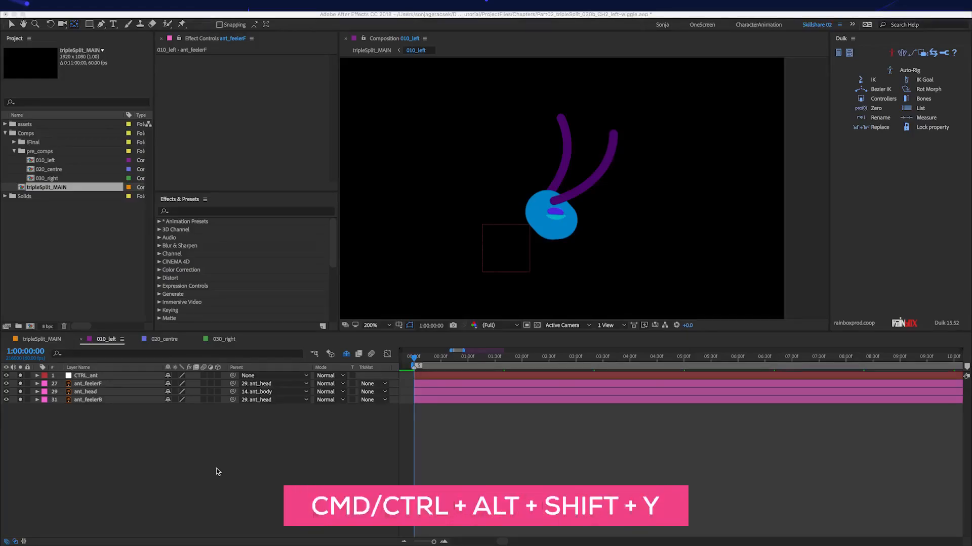
# Create a new null object in 010_left and rename it WIGGLE_feelers+head.
pyautogui.hotkey('ctrl', 'alt', 'shift', 'y')
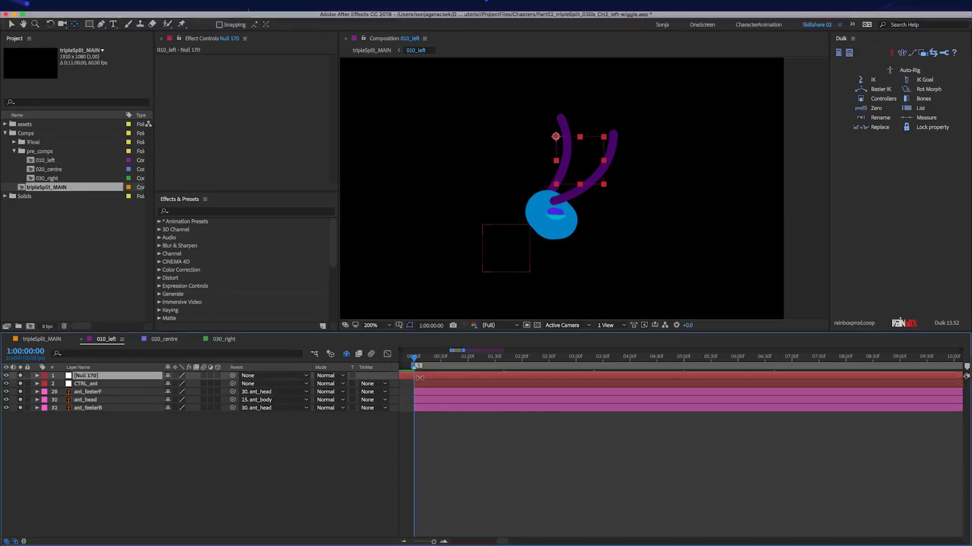
pyautogui.press('Return')
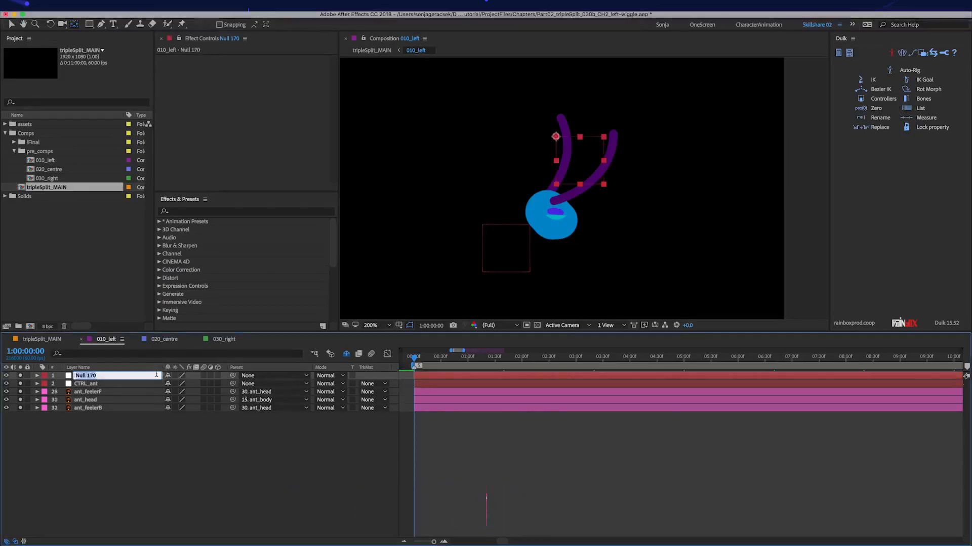
pyautogui.write('WIGGLW')
pyautogui.press('BackSpace')
pyautogui.write('E_feelers+head')
pyautogui.press('Return')
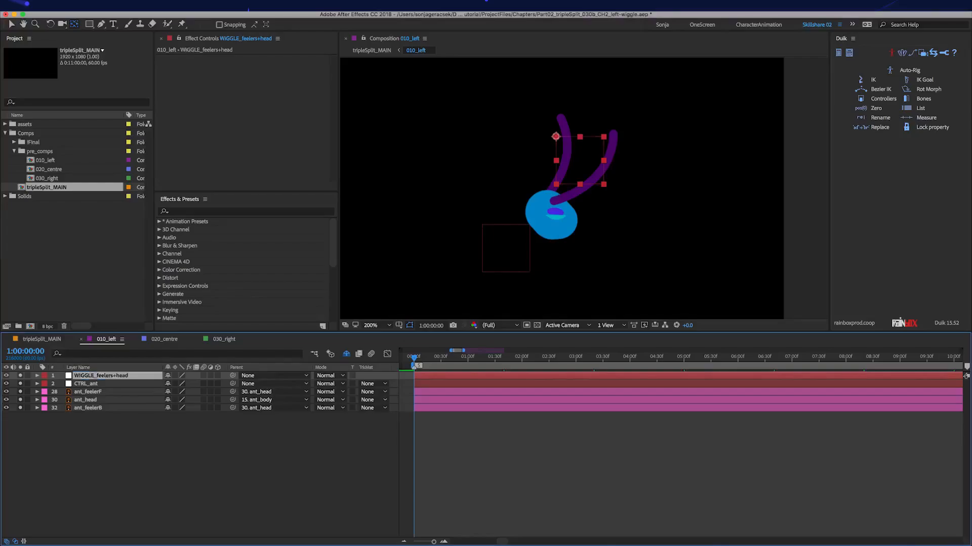
# Search the effects for "slider" to find a control for the WIGGLE_feelers+head null.
pyautogui.click(270, 213)
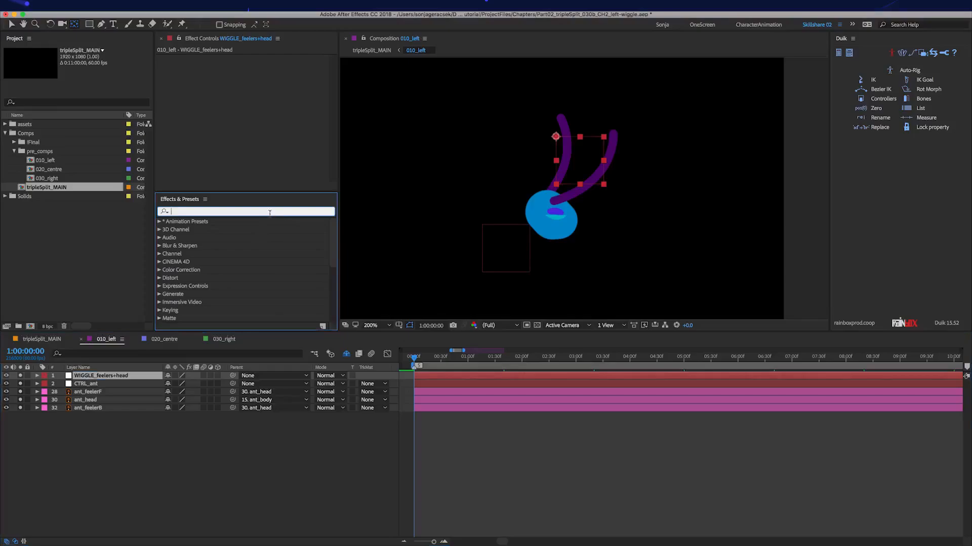
pyautogui.write('slider')
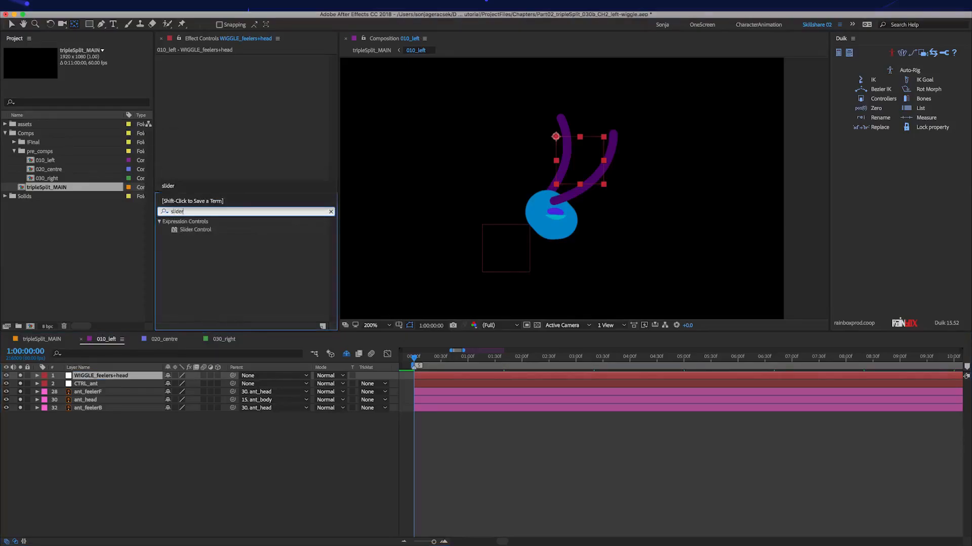
# Hide and reshow the Effects & Presets panel, making it slightly shorter.
pyautogui.click(298, 4)
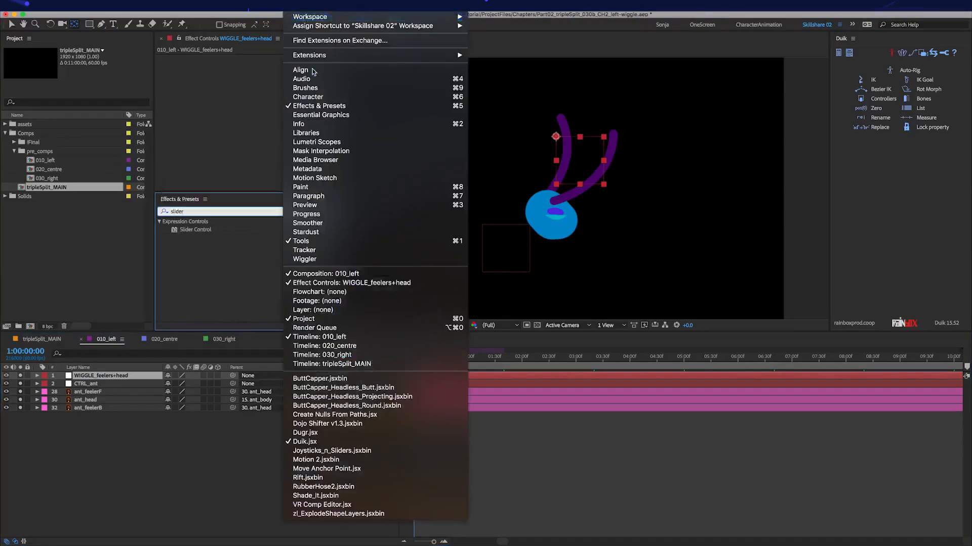
pyautogui.click(335, 105)
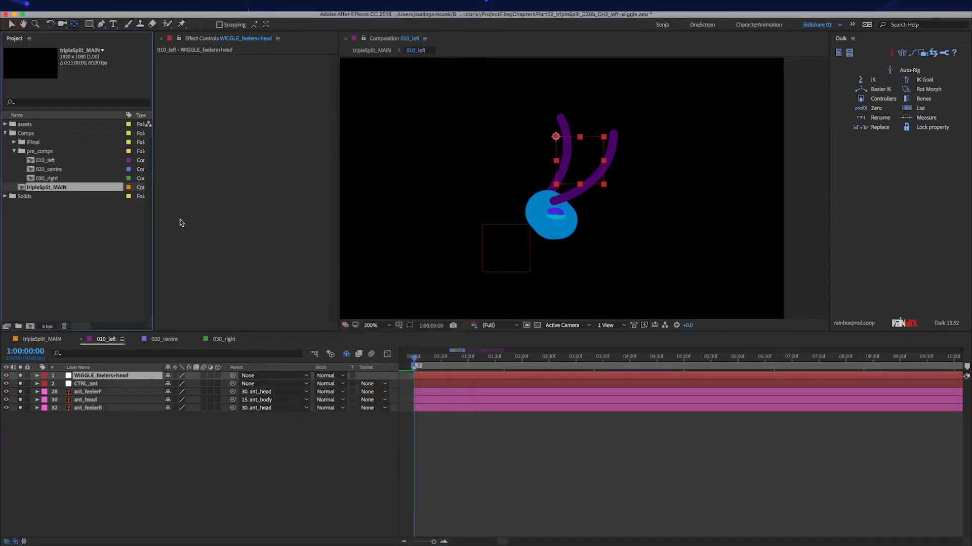
pyautogui.click(298, 4)
pyautogui.click(336, 106)
pyautogui.moveTo(242, 127); pyautogui.dragTo(224, 207)
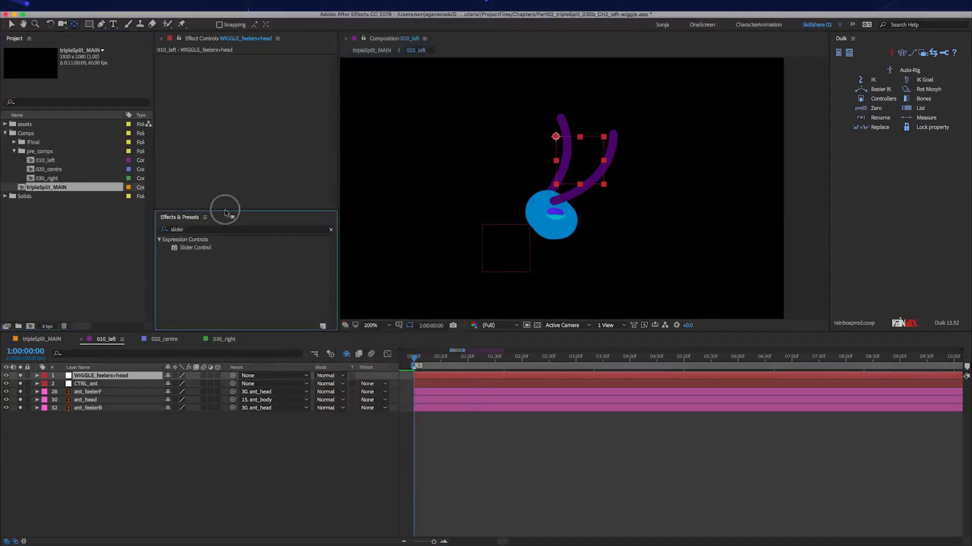
# Apply two Slider Control effects to the WIGGLE_feelers+head layer and reveal its effects in the timeline.
pyautogui.doubleClick(195, 244)
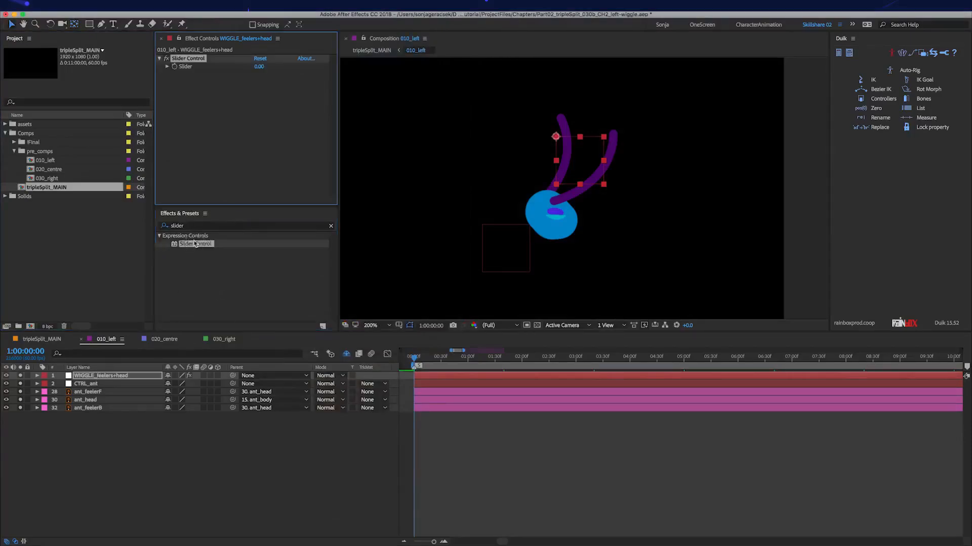
pyautogui.moveTo(195, 244); pyautogui.dragTo(136, 379)
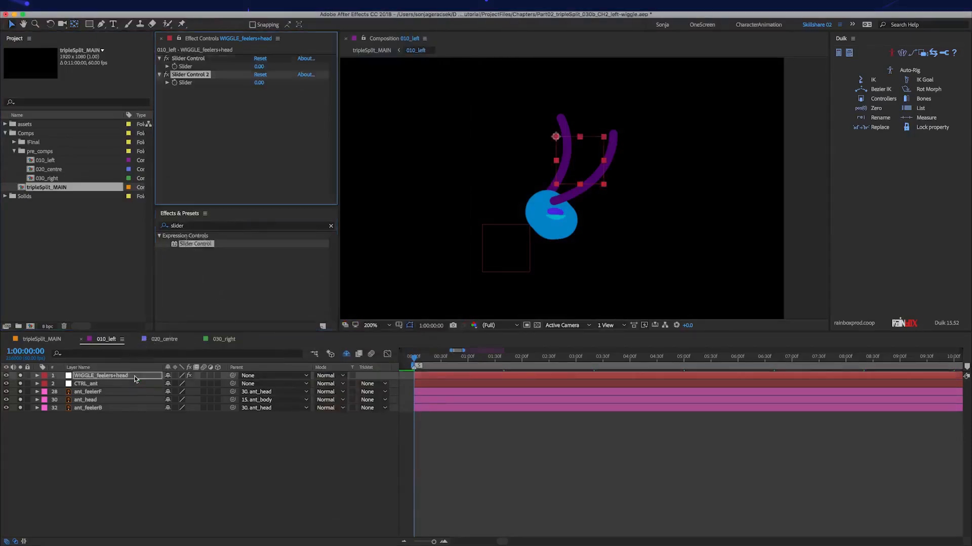
pyautogui.press('e')
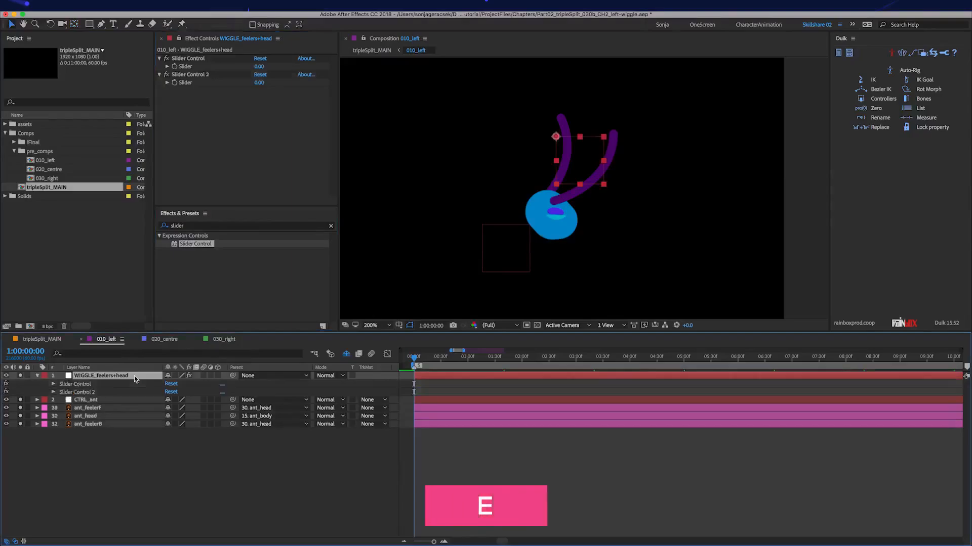
# Rename the two slider controls as frequency and amplitude, and expand both to show their slider values.
pyautogui.click(79, 385)
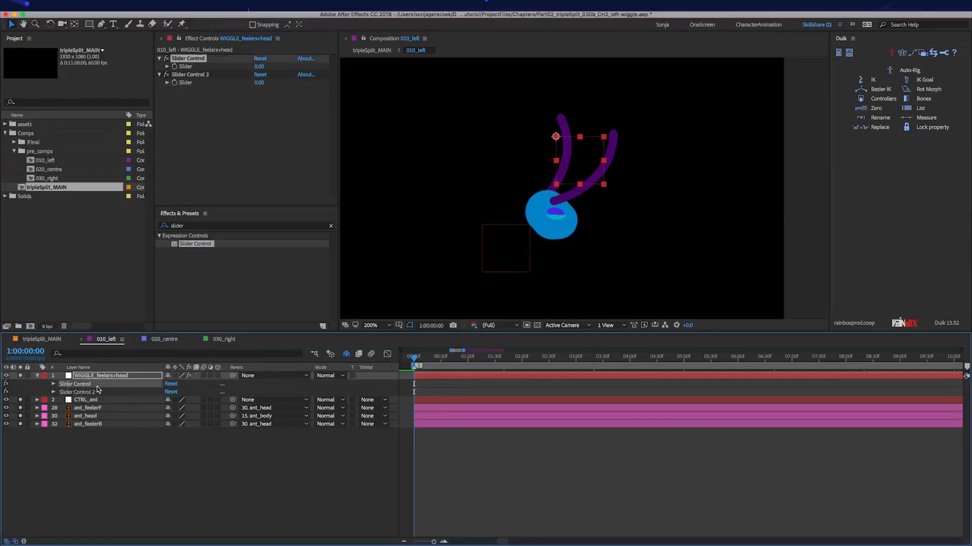
pyautogui.press('Return')
pyautogui.write('frequency')
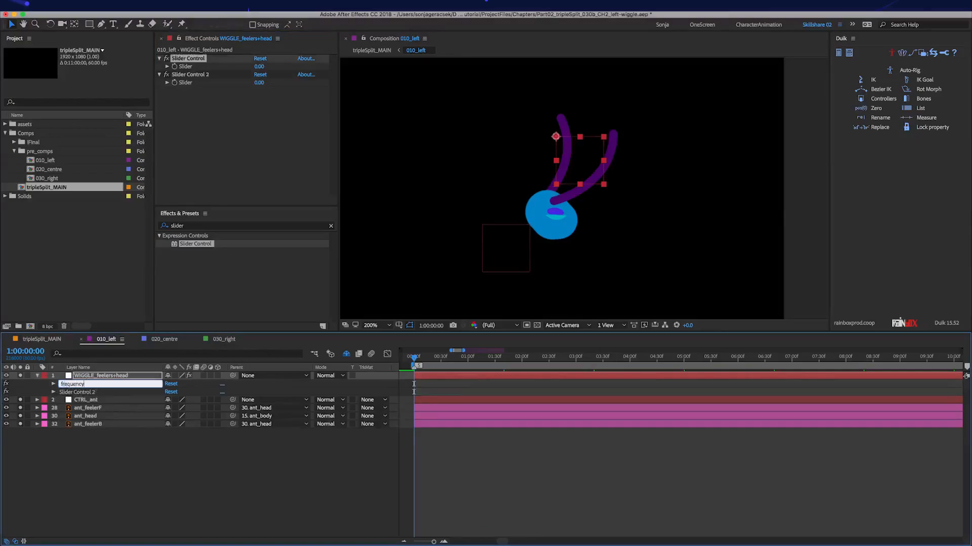
pyautogui.press('Return')
pyautogui.click(96, 392)
pyautogui.press('Return')
pyautogui.write('amplitude')
pyautogui.press('Return')
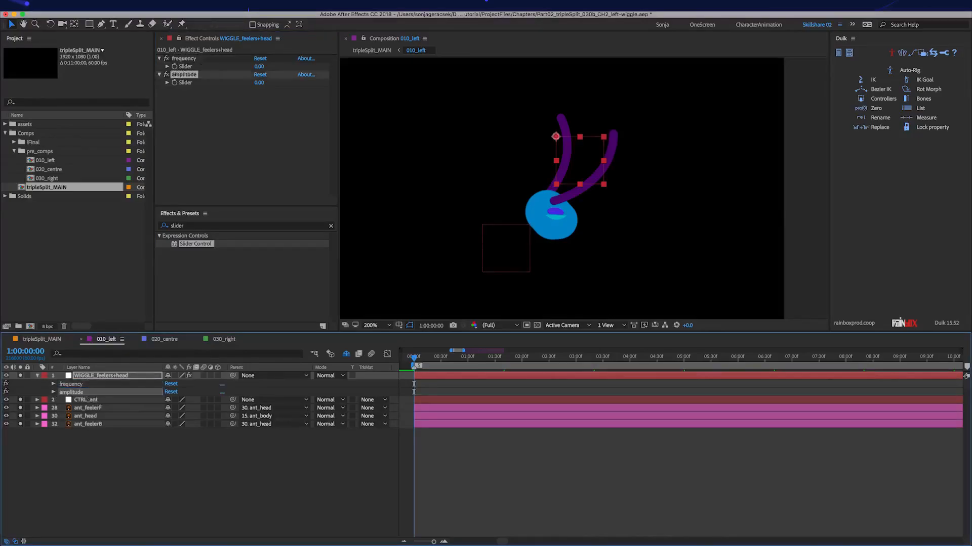
pyautogui.click(53, 384)
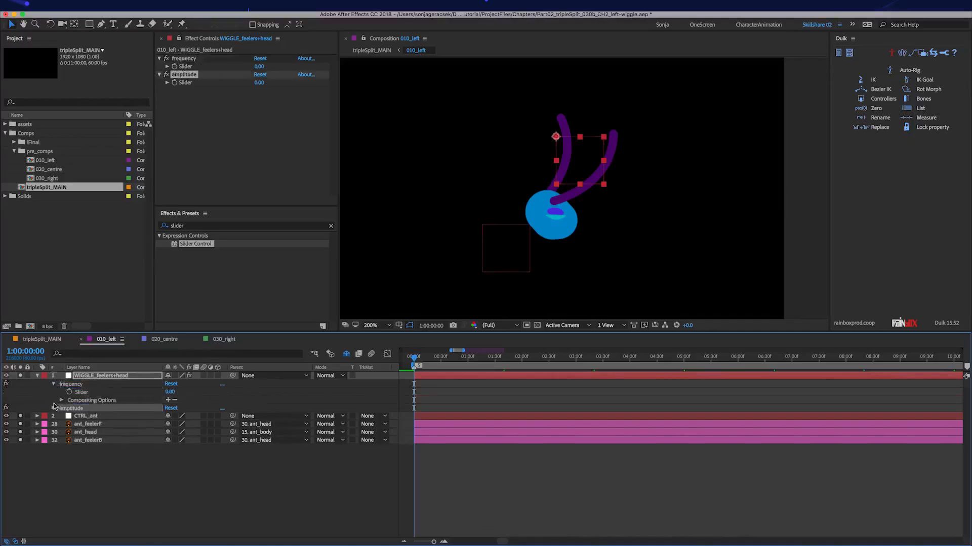
pyautogui.click(53, 408)
pyautogui.click(73, 385)
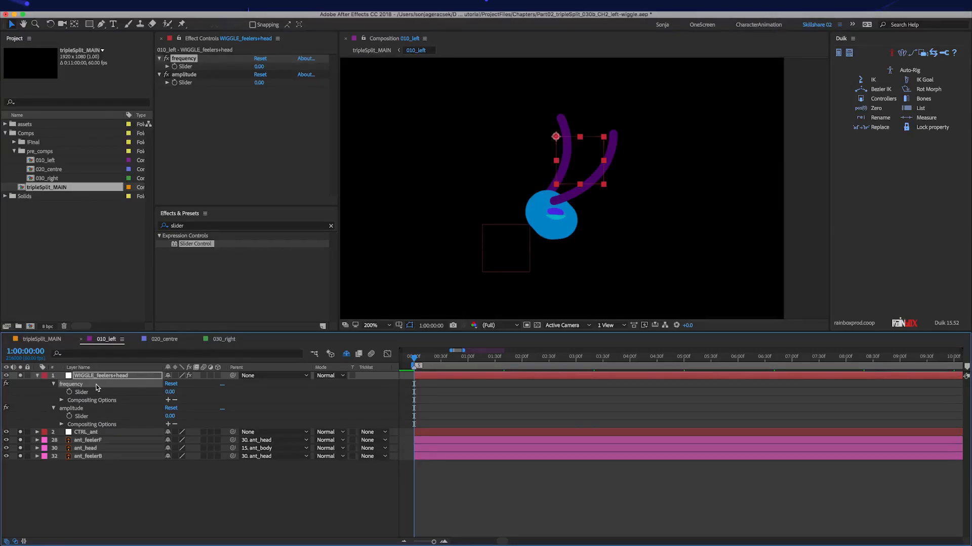
# Add the expression wiggle(1,2) to the Rotation property of the ant_feelerF layer.
pyautogui.click(92, 445)
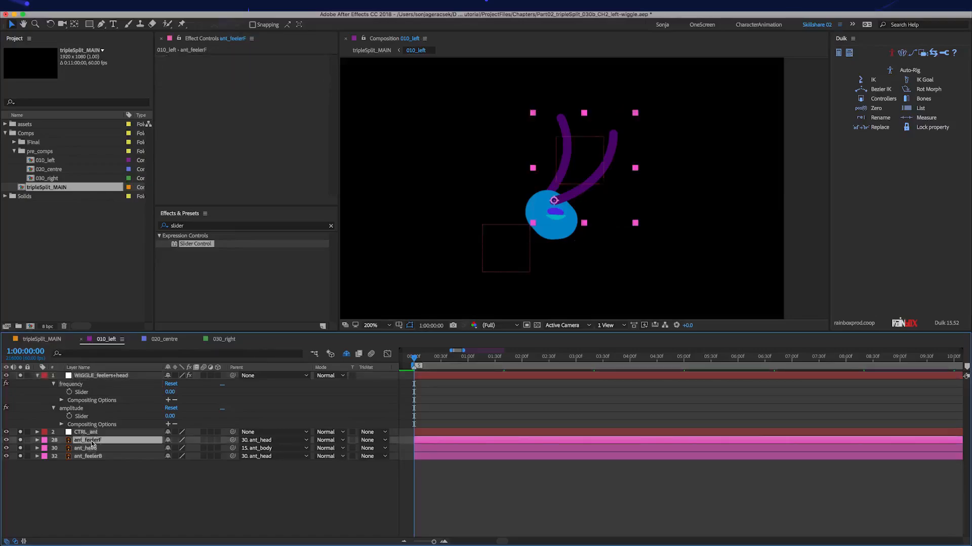
pyautogui.press('r')
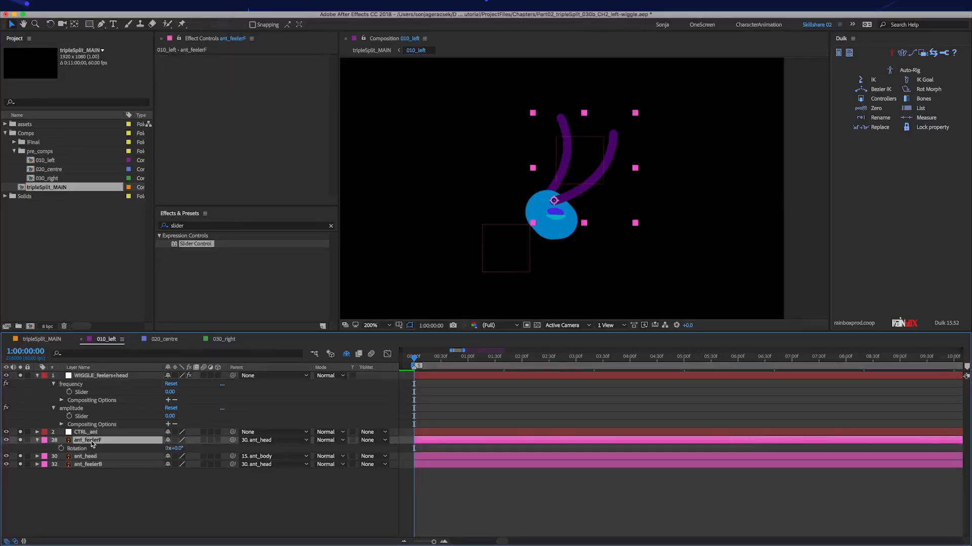
pyautogui.keyDown('alt'); pyautogui.click(61, 449); pyautogui.keyUp('alt')
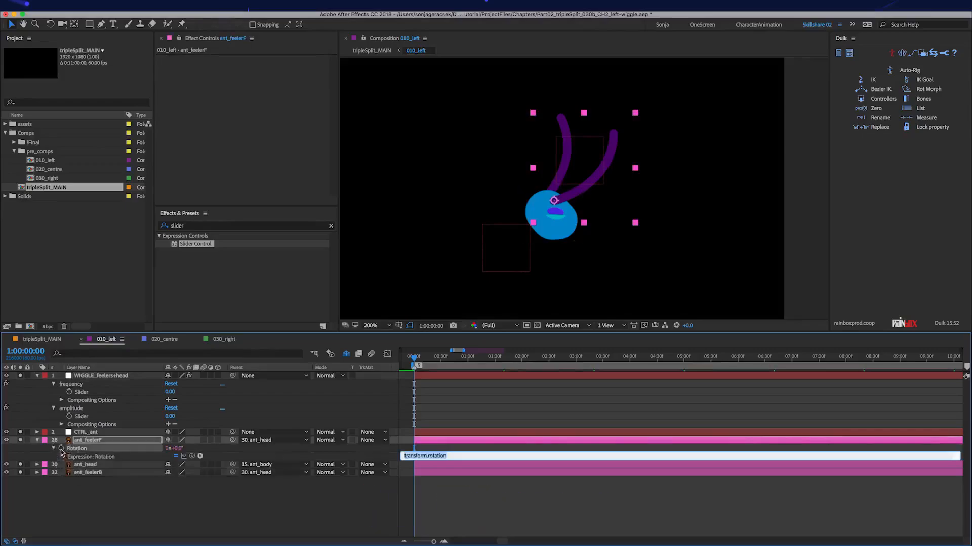
pyautogui.write('wiggle(1,2)')
pyautogui.press('Return')
pyautogui.press('KP_Enter')
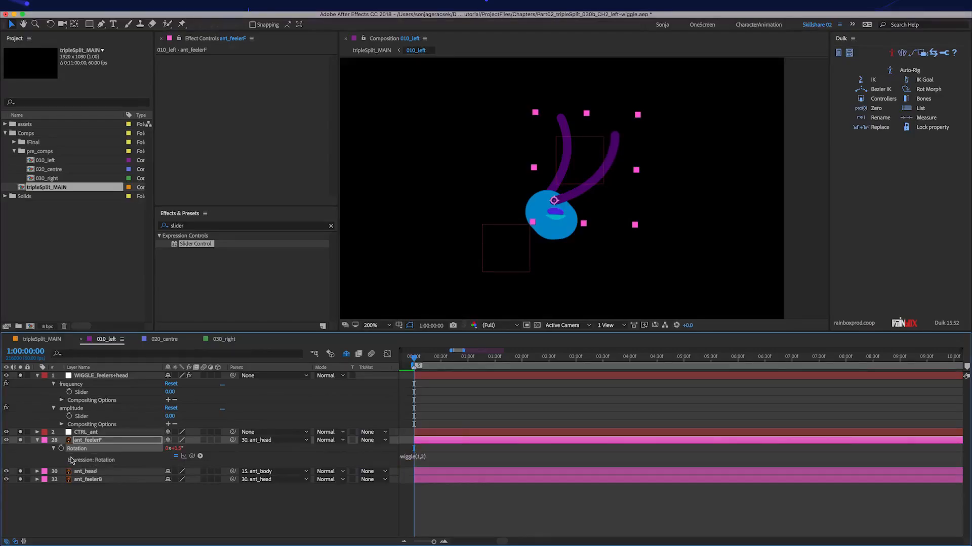
# Replace the two wiggle values in the ant_feelerF rotation expression with links to the frequency and amplitude sliders.
pyautogui.click(420, 461)
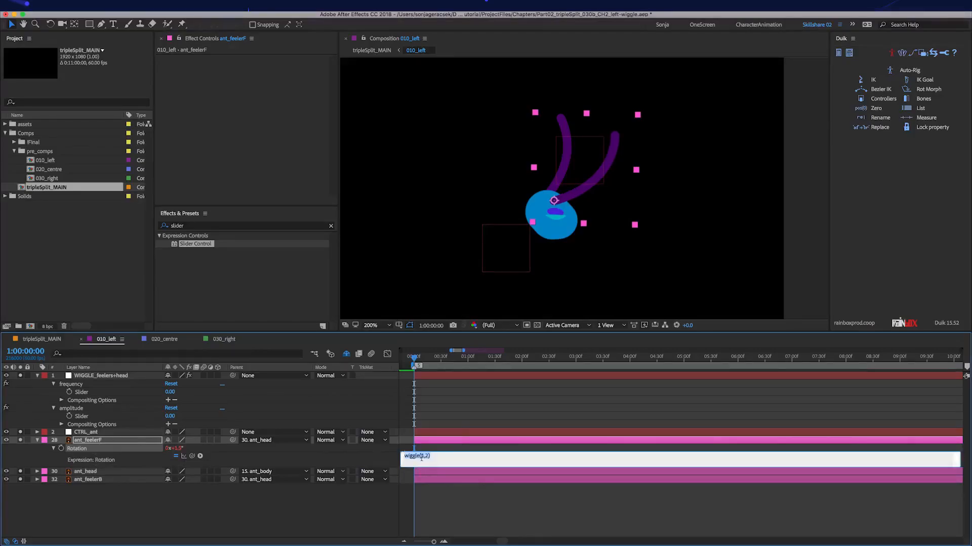
pyautogui.click(423, 456)
pyautogui.click(193, 456)
pyautogui.moveTo(192, 457); pyautogui.dragTo(91, 394)
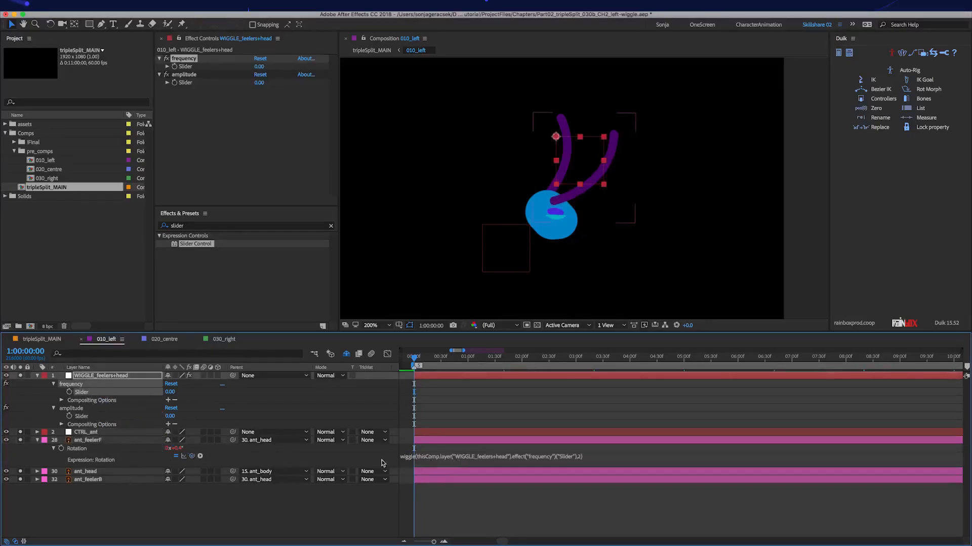
pyautogui.click(580, 457)
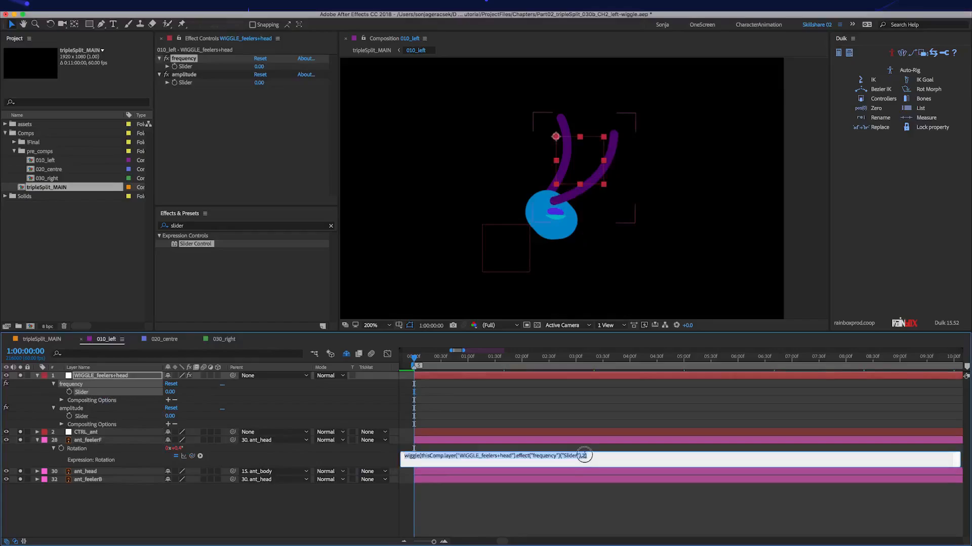
pyautogui.click(583, 456)
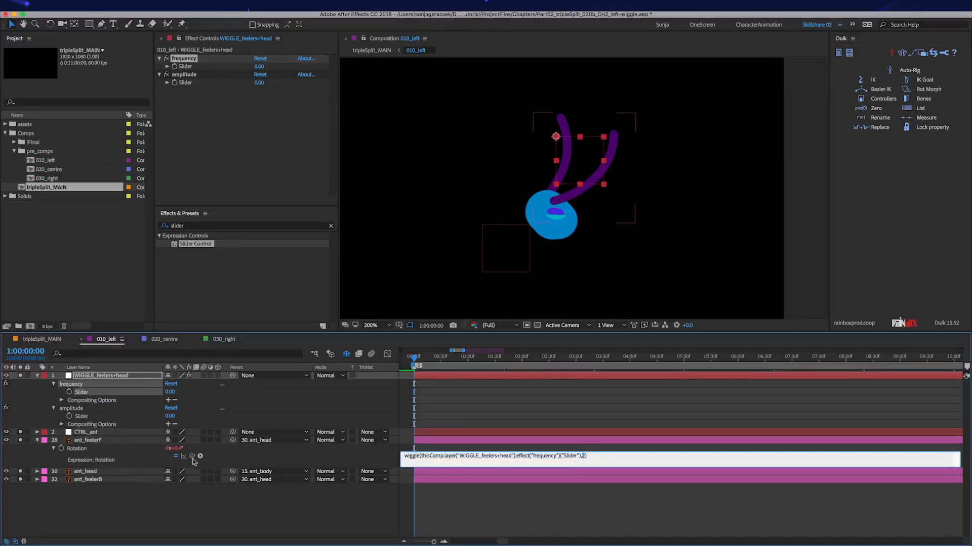
pyautogui.moveTo(192, 456); pyautogui.dragTo(83, 416)
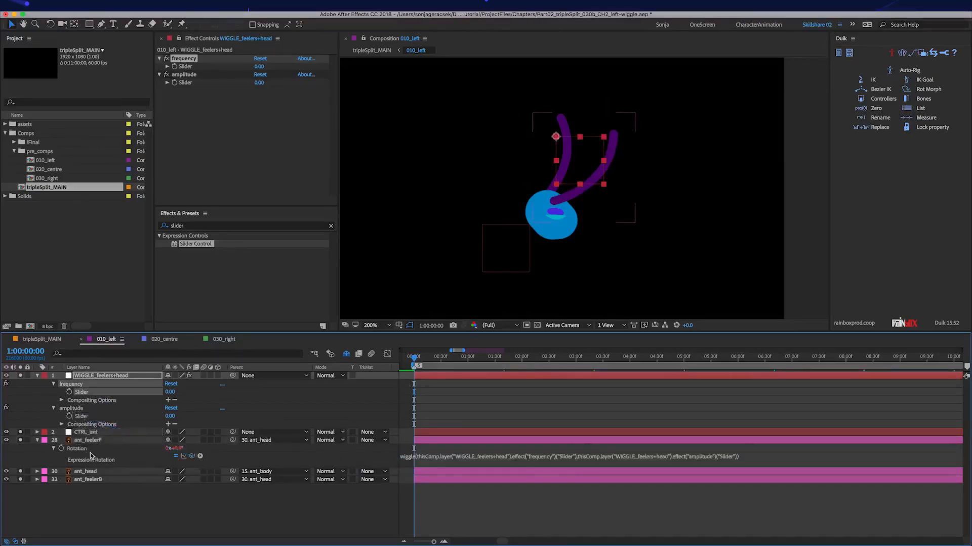
# Copy only the expression from ant_feelerF's Rotation and paste it onto the ant_head and ant_feelerB layers.
pyautogui.rightClick(83, 448)
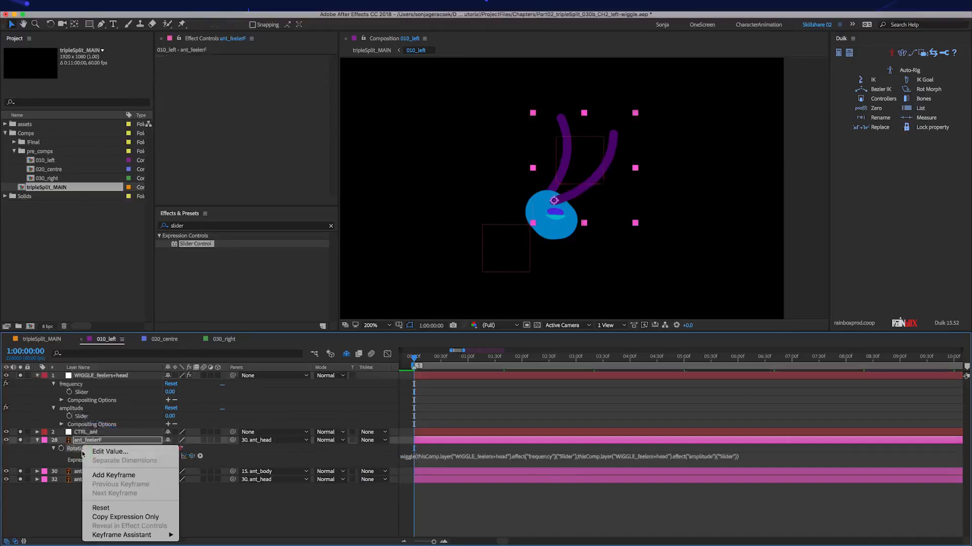
pyautogui.click(152, 517)
pyautogui.click(86, 471)
pyautogui.keyDown('ctrl'); pyautogui.click(97, 480); pyautogui.keyUp('ctrl')
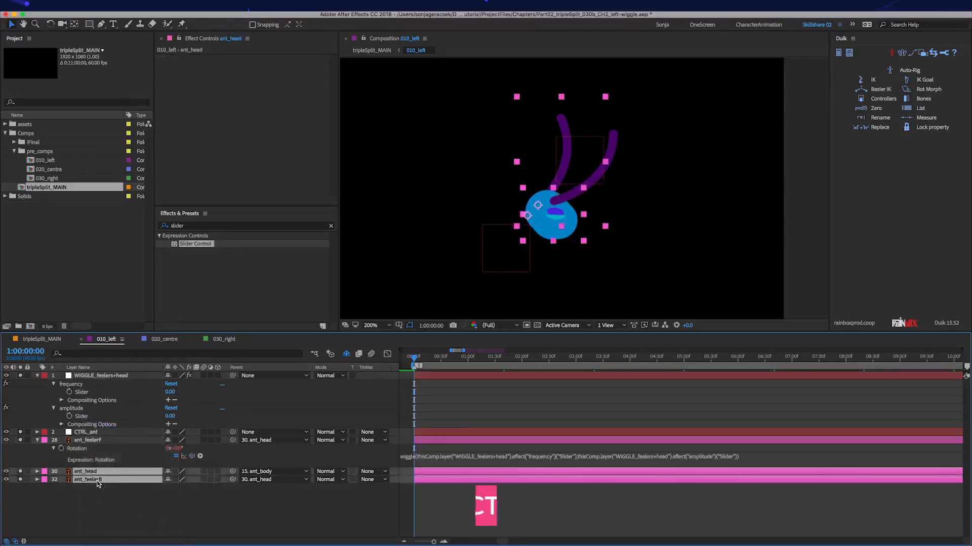
pyautogui.press('super+v')
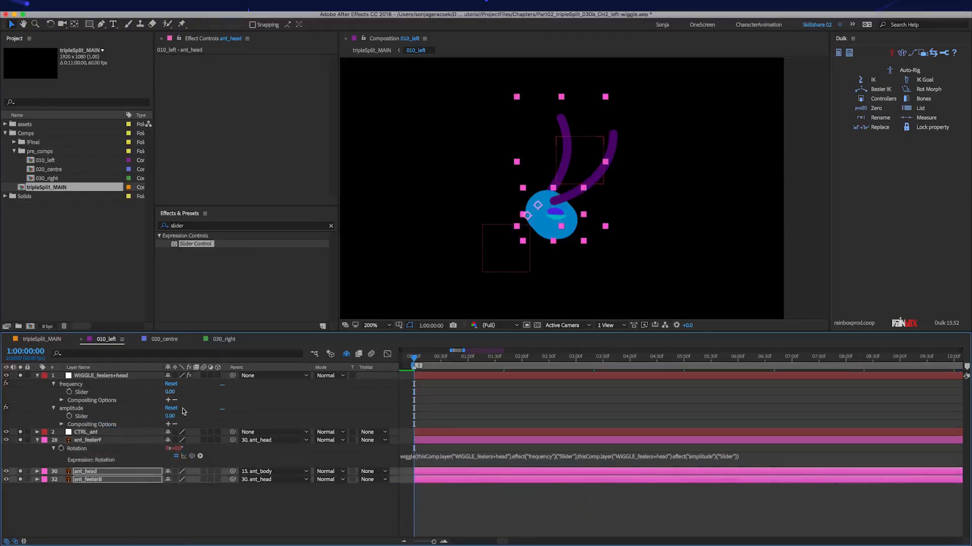
# Set the frequency slider to 0.5 and the amplitude slider to 20 on WIGGLE_feelers+head.
pyautogui.click(170, 392)
pyautogui.write('.5')
pyautogui.press('Return')
pyautogui.click(170, 416)
pyautogui.write('20')
pyautogui.press('Return')
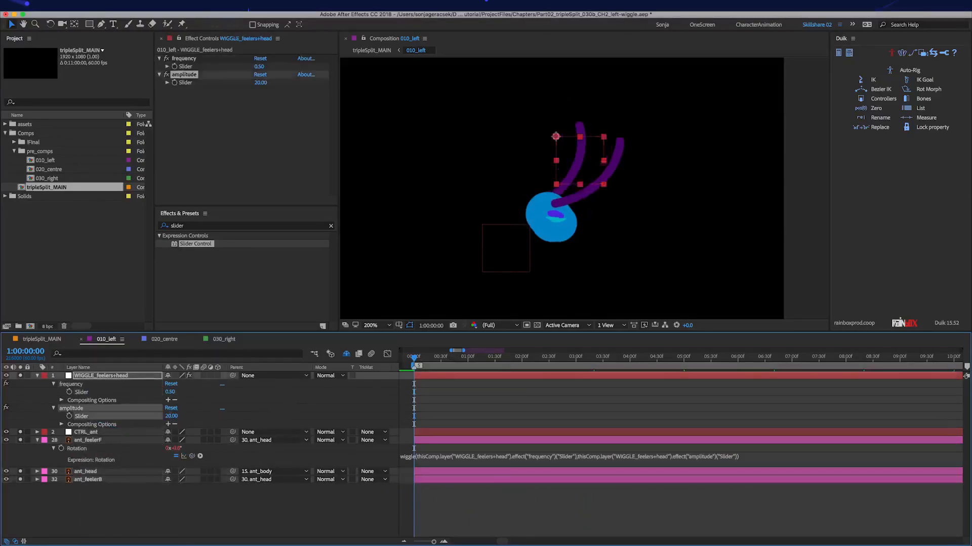
# Preview the head and feeler wiggle, and set the amplitude slider to 10.
pyautogui.click(516, 514)
pyautogui.press('KP_0')
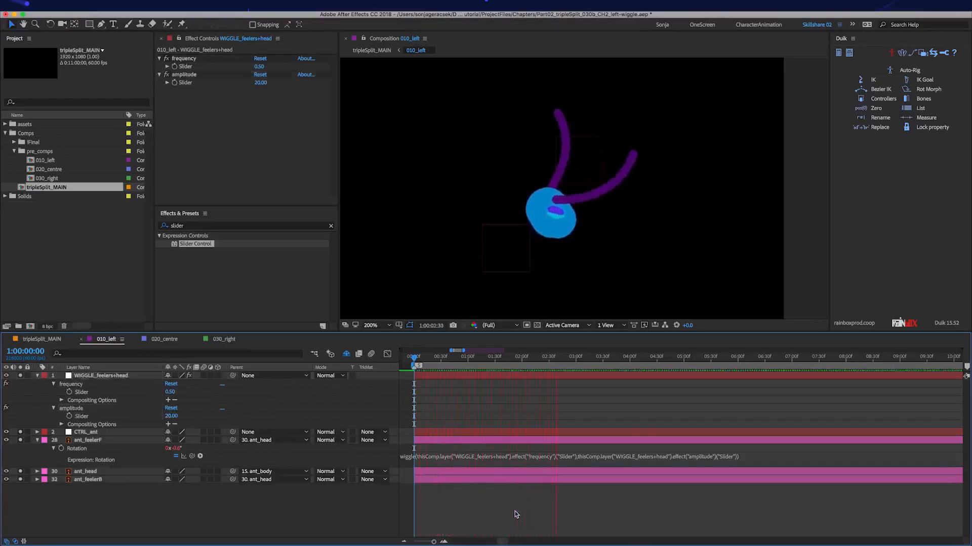
pyautogui.press('space')
pyautogui.click(171, 416)
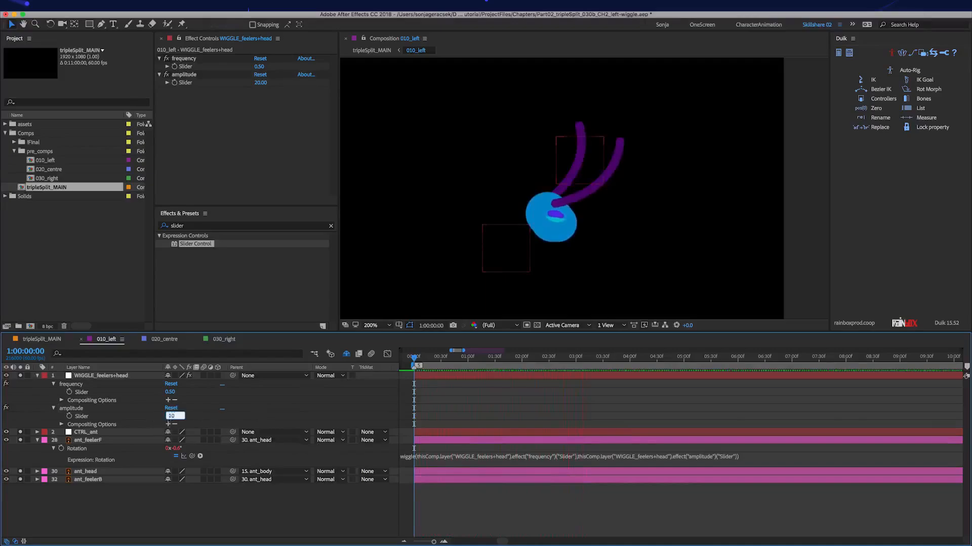
pyautogui.press('Return')
pyautogui.click(494, 502)
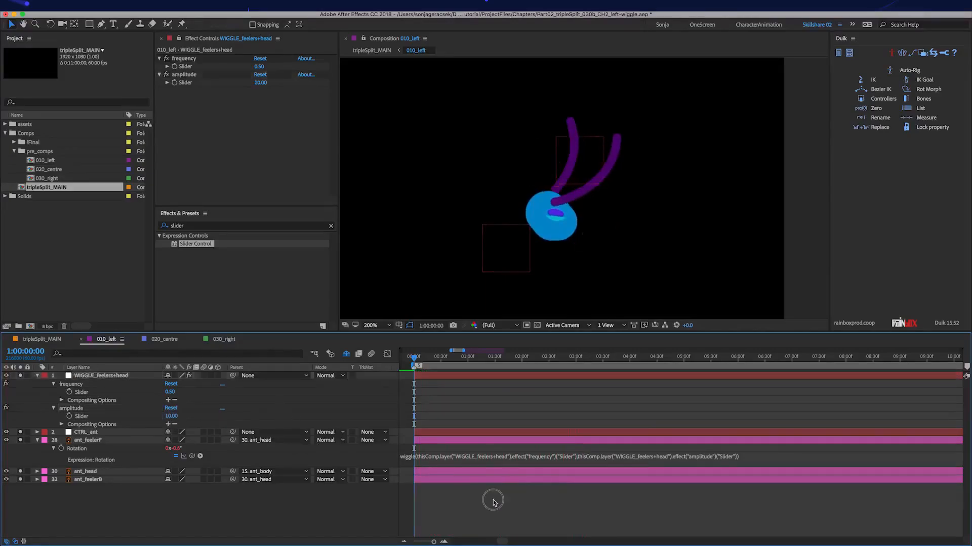
# Collapse the ant_feelerF layer's properties and play back the head and feeler animation.
pyautogui.click(89, 440)
pyautogui.press('u')
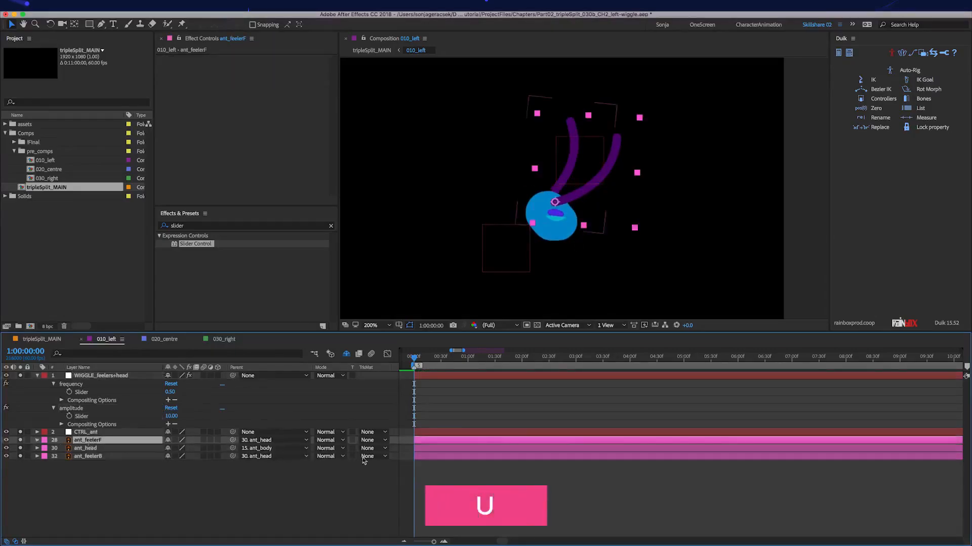
pyautogui.click(451, 468)
pyautogui.click(119, 377)
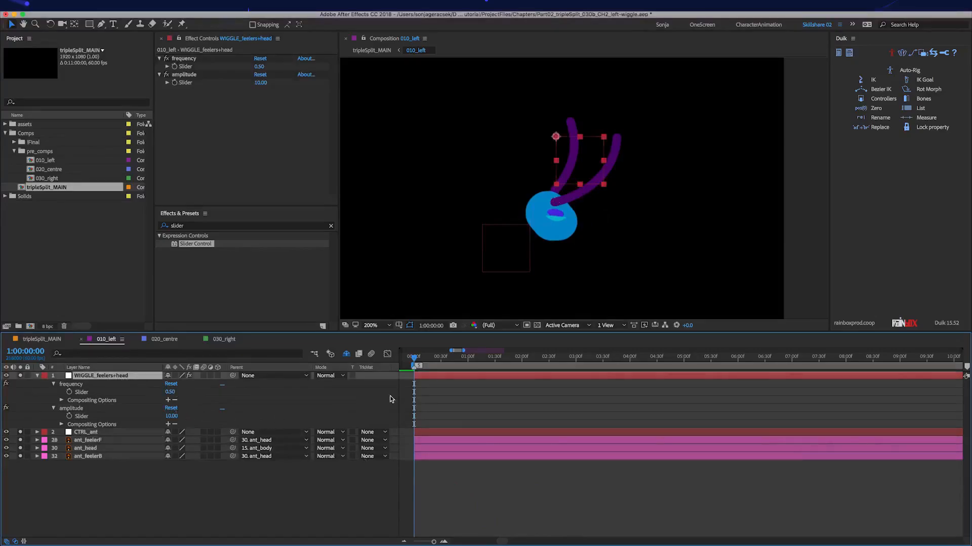
pyautogui.click(442, 396)
pyautogui.press('KP_0')
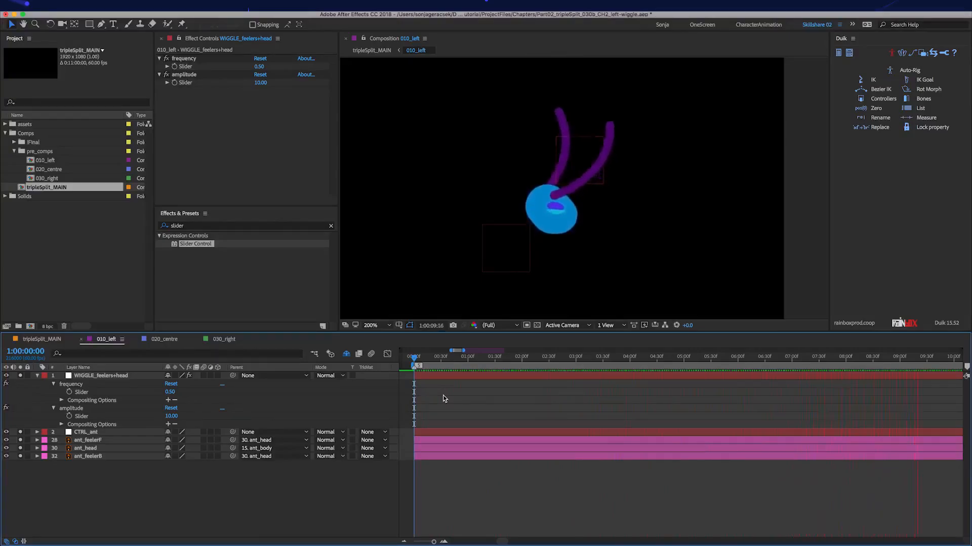
# Show the shy layers again and turn off solo for all layers in 010_left.
pyautogui.click(347, 354)
pyautogui.hotkey('ctrl', 'a')
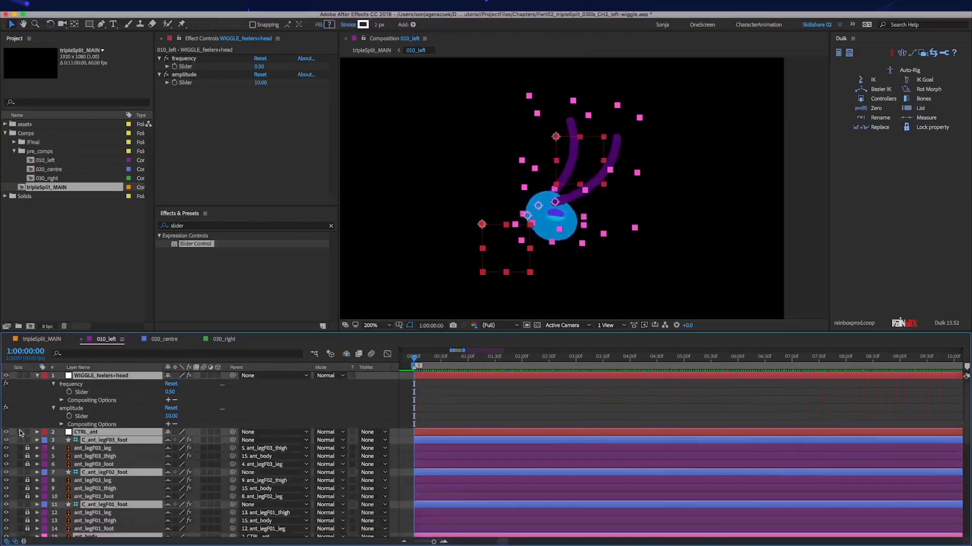
pyautogui.click(520, 404)
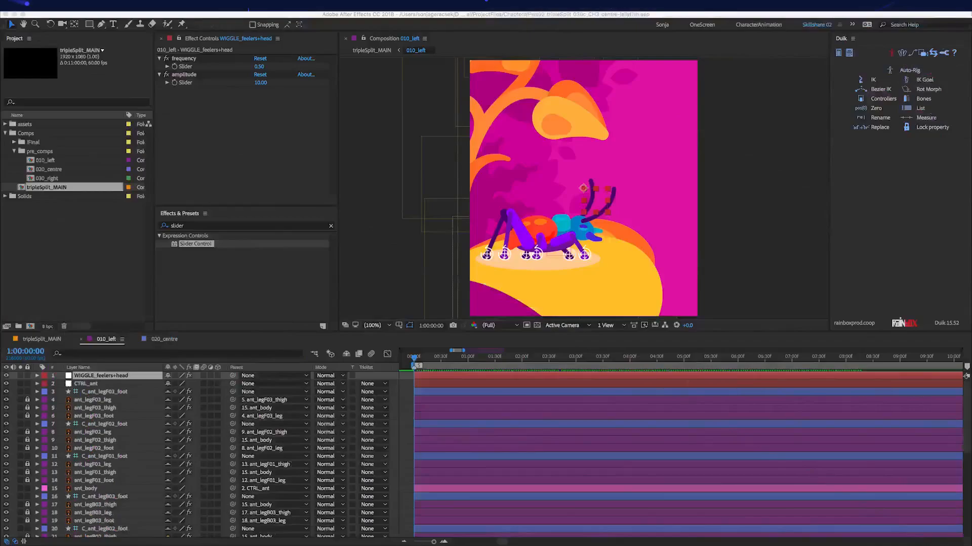
# Copy the WIGGLE_feelers+head layer from 010_left and paste it at the top of the 020_centre composition.
pyautogui.click(138, 378)
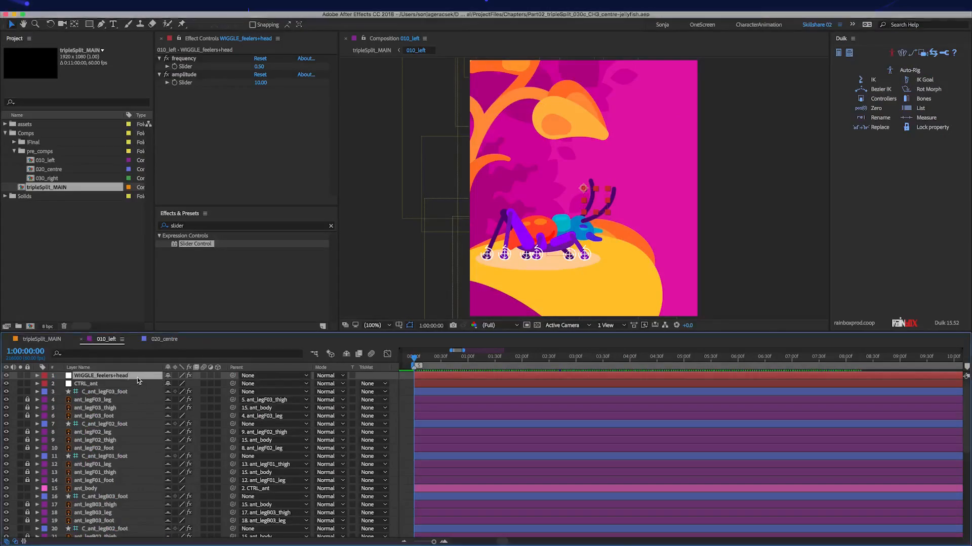
pyautogui.hotkey('ctrl', 'c')
pyautogui.click(160, 341)
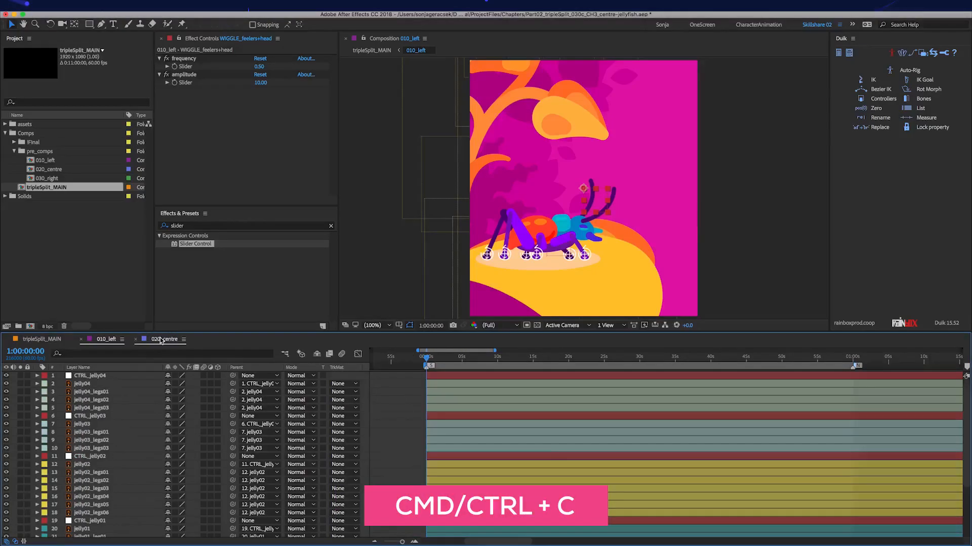
pyautogui.click(430, 380)
pyautogui.hotkey('ctrl', 'v')
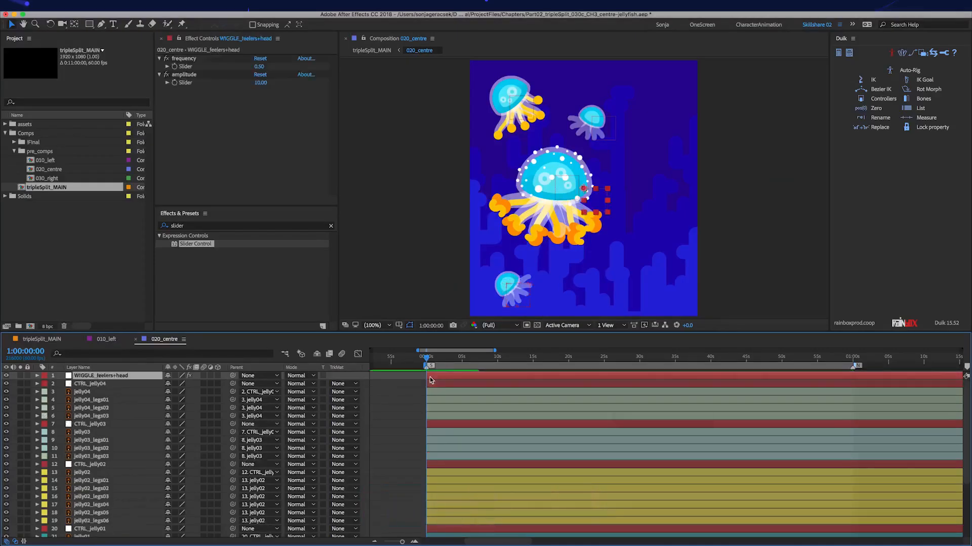
# Copy only the rotation wiggle expression from the ant_head layer in the 010_left composition.
pyautogui.click(101, 340)
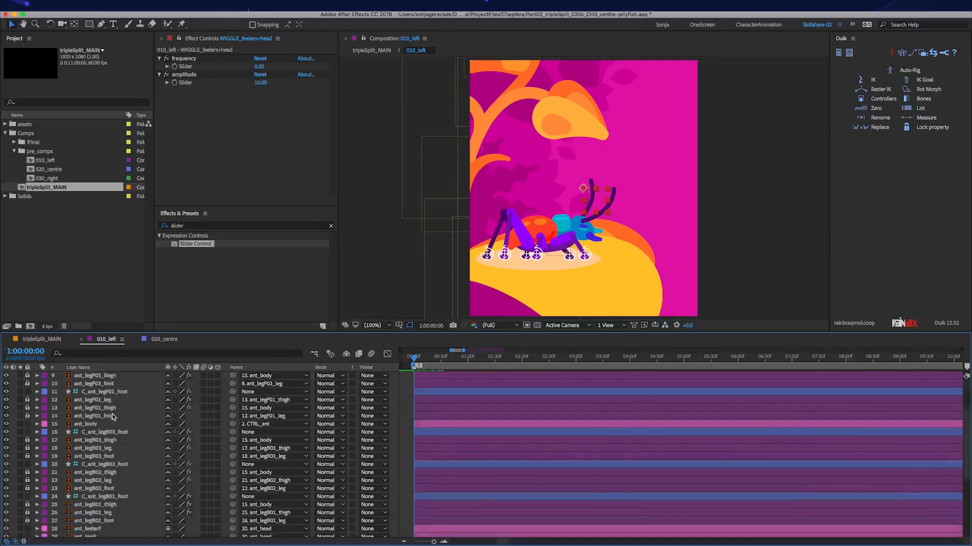
pyautogui.scroll(-2, 112, 416)
pyautogui.click(95, 512)
pyautogui.press('e')
pyautogui.press('e')
pyautogui.scroll(-2, 76, 524)
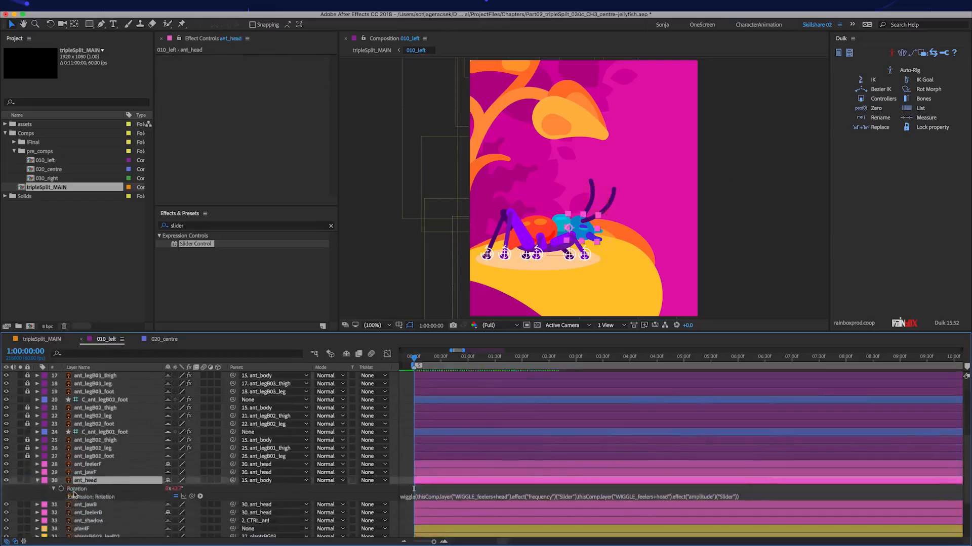
pyautogui.rightClick(74, 494)
pyautogui.click(130, 515)
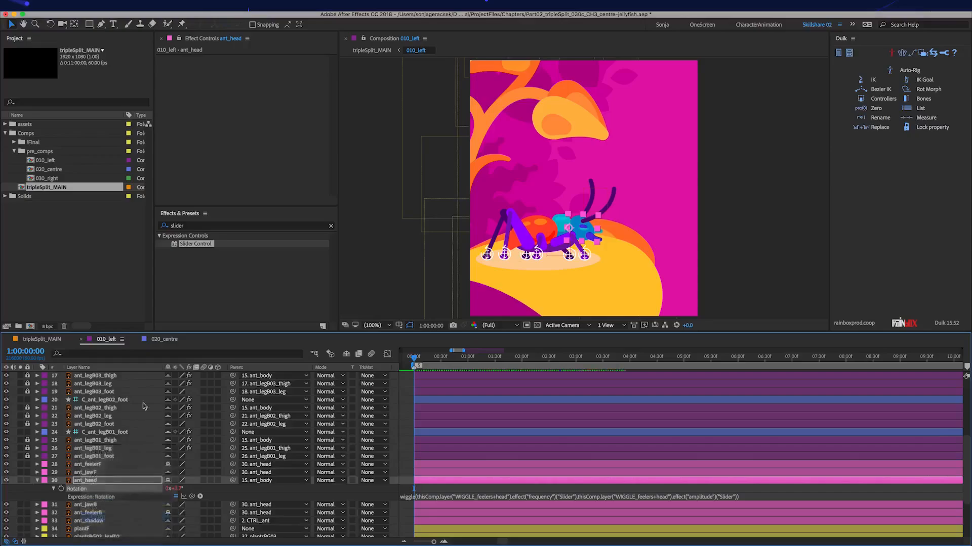
# Paste the wiggle expression onto the CTRL_jelly04 layer in the 020_centre composition.
pyautogui.click(164, 339)
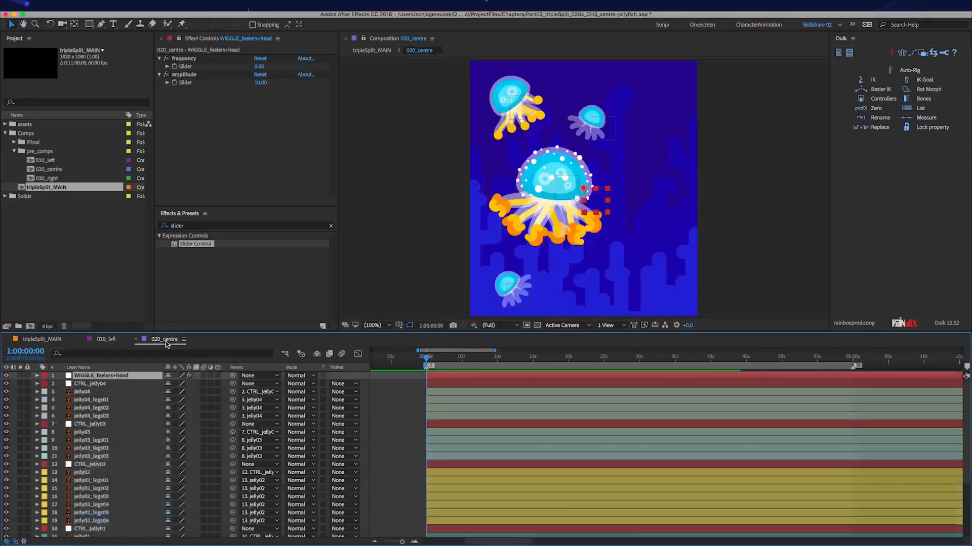
pyautogui.click(101, 384)
pyautogui.hotkey('ctrl', 'v')
# Rename the WIGGLE_feelers+head layer in 020_centre as WIGGLE_rotation.
pyautogui.click(118, 377)
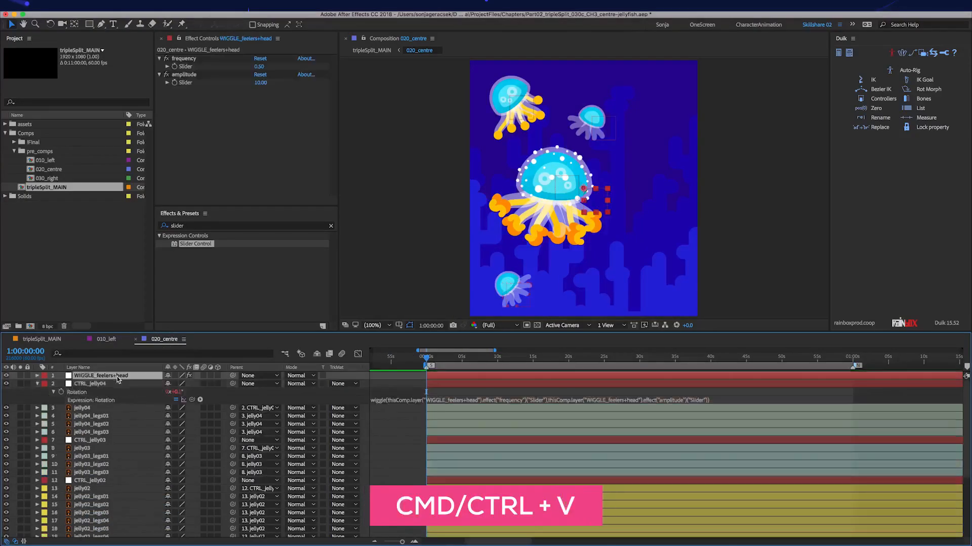
pyautogui.press('Return')
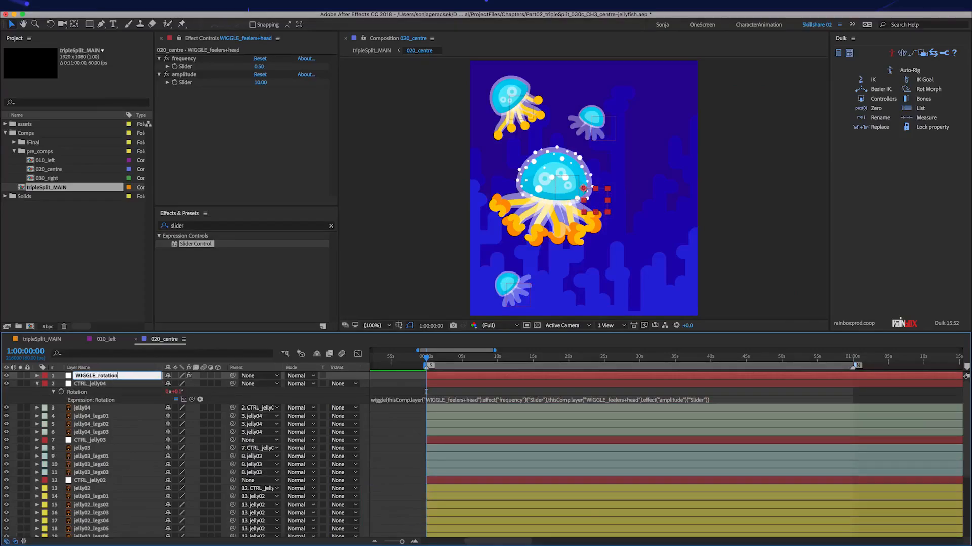
pyautogui.press('Return')
# Copy only the rotation expression from CTRL_jelly04 and paste it onto CTRL_jelly03, CTRL_jelly02 and CTRL_jelly01.
pyautogui.rightClick(84, 394)
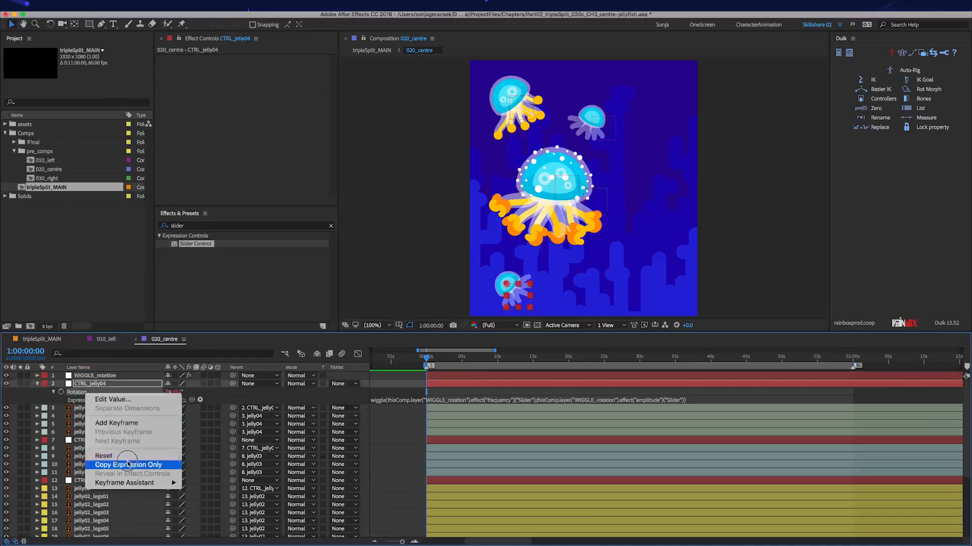
pyautogui.click(128, 464)
pyautogui.click(102, 440)
pyautogui.keyDown('ctrl'); pyautogui.click(101, 480); pyautogui.keyUp('ctrl')
pyautogui.scroll(-3, 111, 480)
pyautogui.keyDown('ctrl'); pyautogui.click(101, 481); pyautogui.keyUp('ctrl')
pyautogui.scroll(-2, 120, 483)
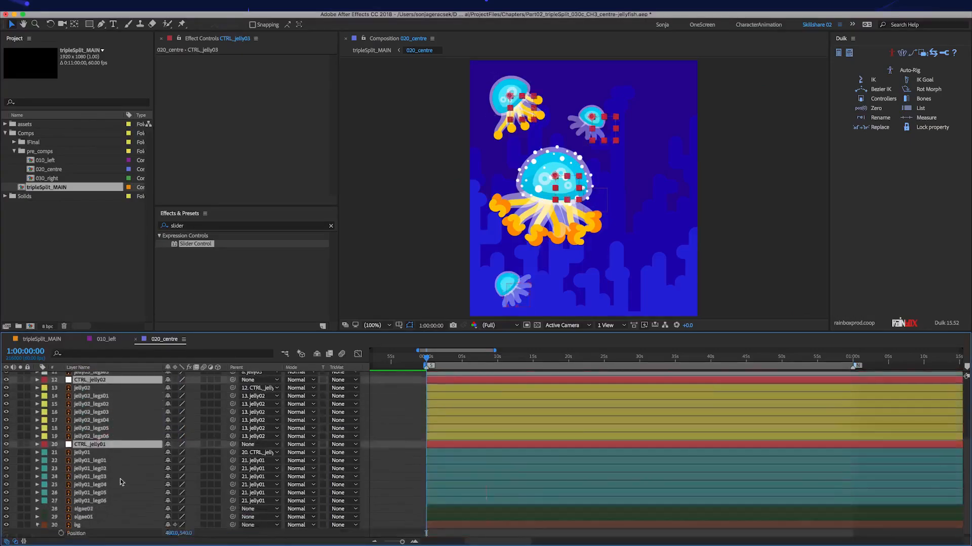
pyautogui.hotkey('ctrl', 'v')
# Paste the rotation expression onto all the leg layers of jelly03, jelly02 and jelly01.
pyautogui.scroll(5, 121, 482)
pyautogui.click(91, 457)
pyautogui.keyDown('shift'); pyautogui.click(103, 472); pyautogui.keyUp('shift')
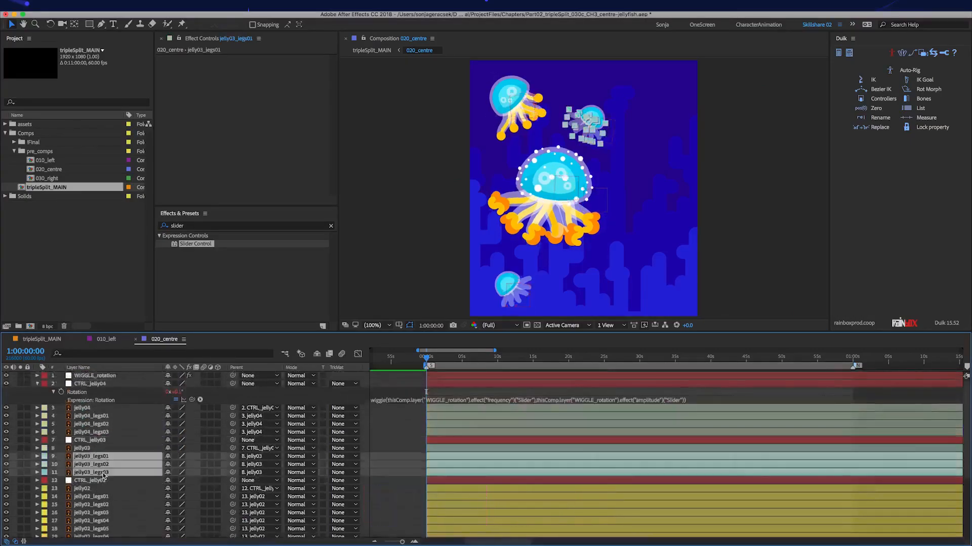
pyautogui.hotkey('ctrl', 'v')
pyautogui.scroll(-1, 103, 476)
pyautogui.click(91, 476)
pyautogui.keyDown('shift'); pyautogui.click(104, 506); pyautogui.keyUp('shift')
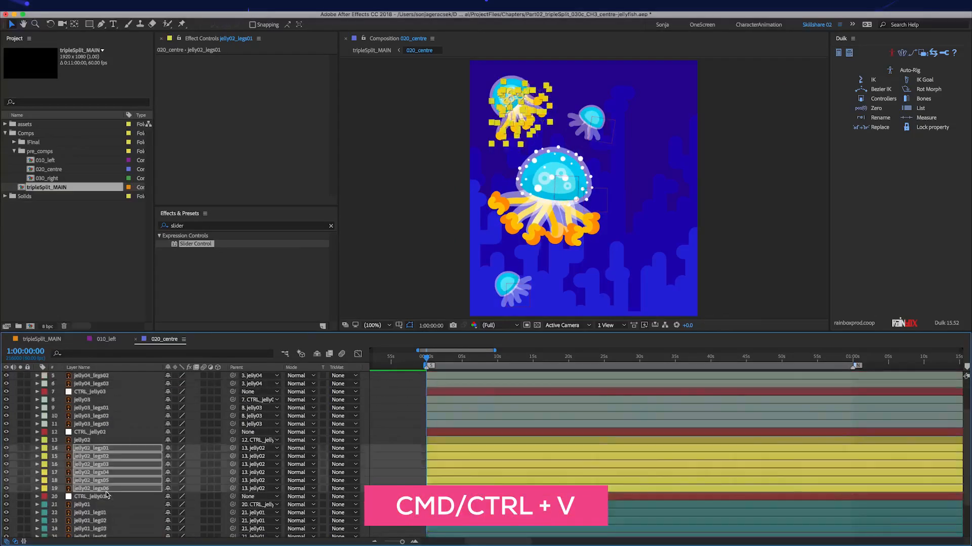
pyautogui.hotkey('ctrl', 'v')
pyautogui.scroll(-3, 103, 471)
pyautogui.click(105, 460)
pyautogui.keyDown('shift'); pyautogui.click(104, 501); pyautogui.keyUp('shift')
pyautogui.hotkey('ctrl', 'v')
# Set the WIGGLE_rotation amplitude slider to 5 and preview the jellyfish rotation.
pyautogui.scroll(5, 112, 473)
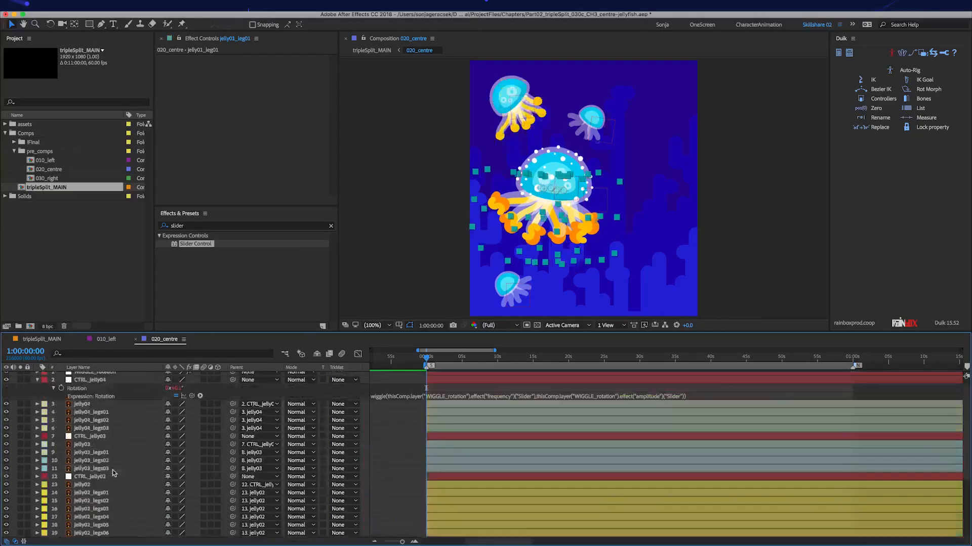
pyautogui.click(102, 376)
pyautogui.press('e')
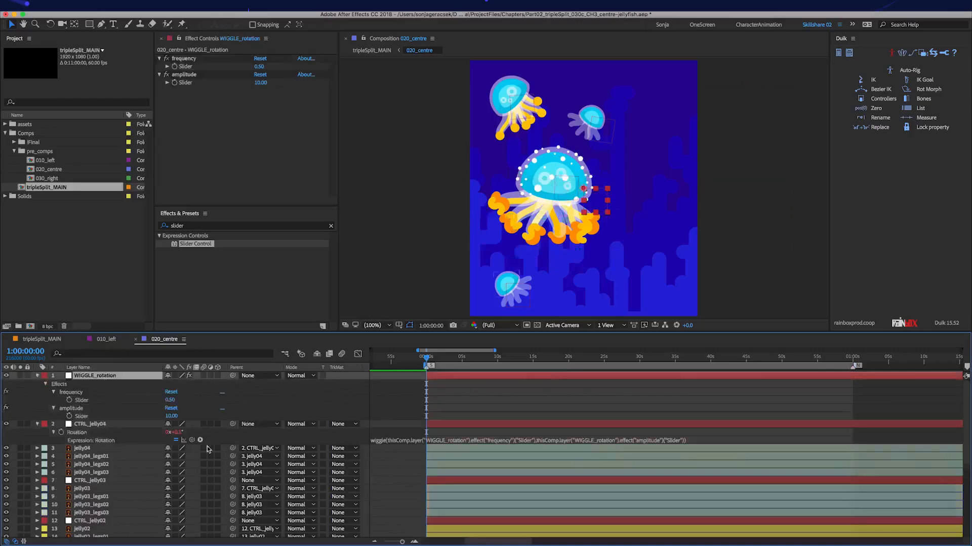
pyautogui.click(171, 416)
pyautogui.press('Return')
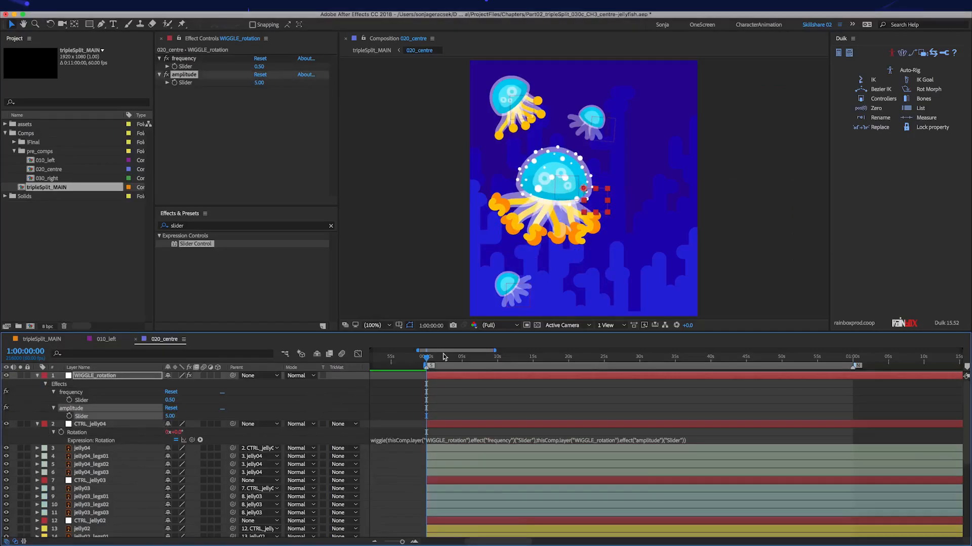
pyautogui.press('space')
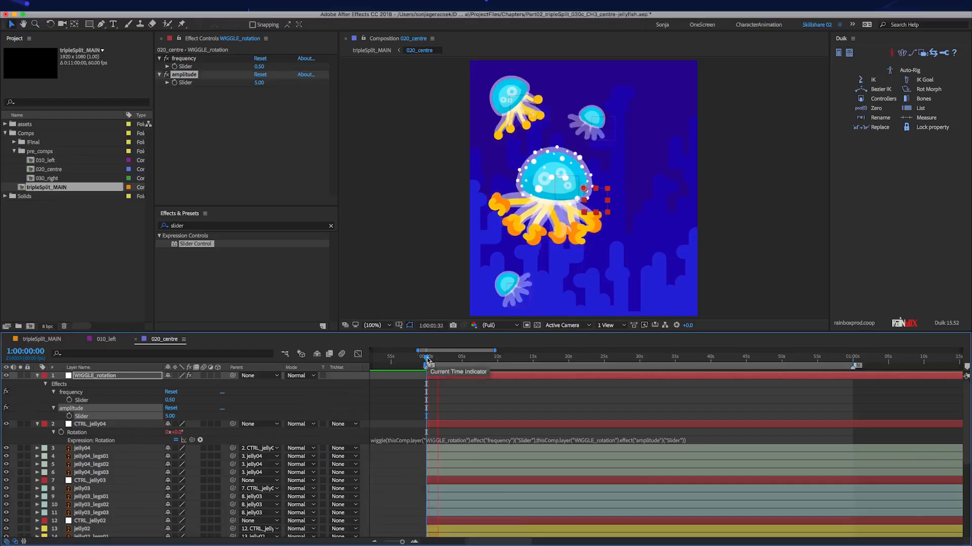
# Duplicate the WIGGLE_rotation layer and rename the copy as WIGGLE_position.
pyautogui.click(129, 376)
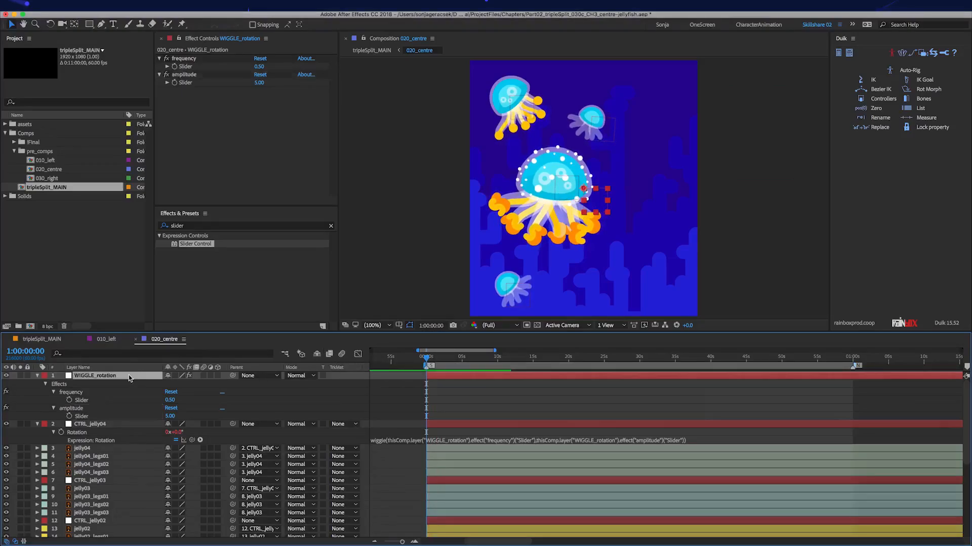
pyautogui.hotkey('ctrl', 'd')
pyautogui.press('Return')
pyautogui.write('WIGGLE_positio')
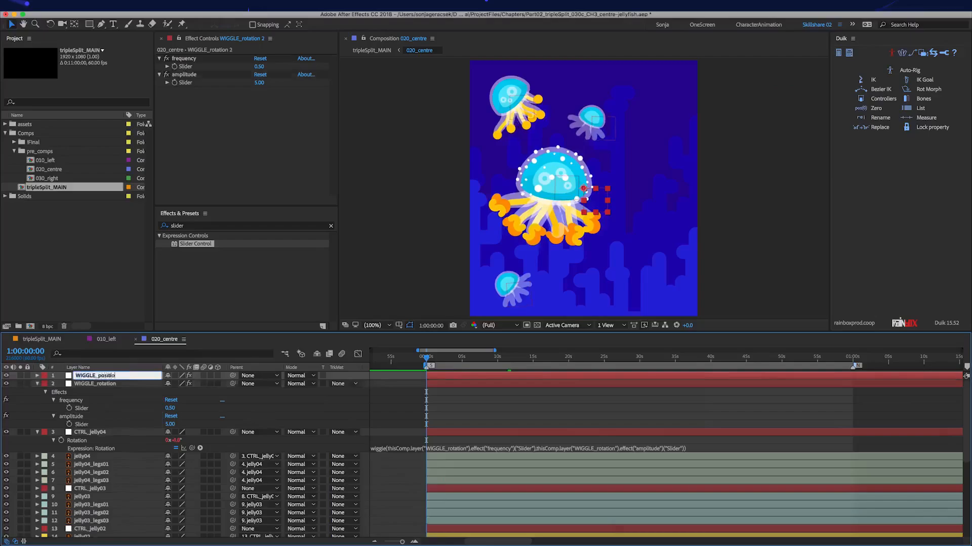
pyautogui.write('n')
pyautogui.press('Return')
# Copy CTRL_jelly04's rotation expression onto its Position property and reveal both of the layer's expressions.
pyautogui.rightClick(85, 443)
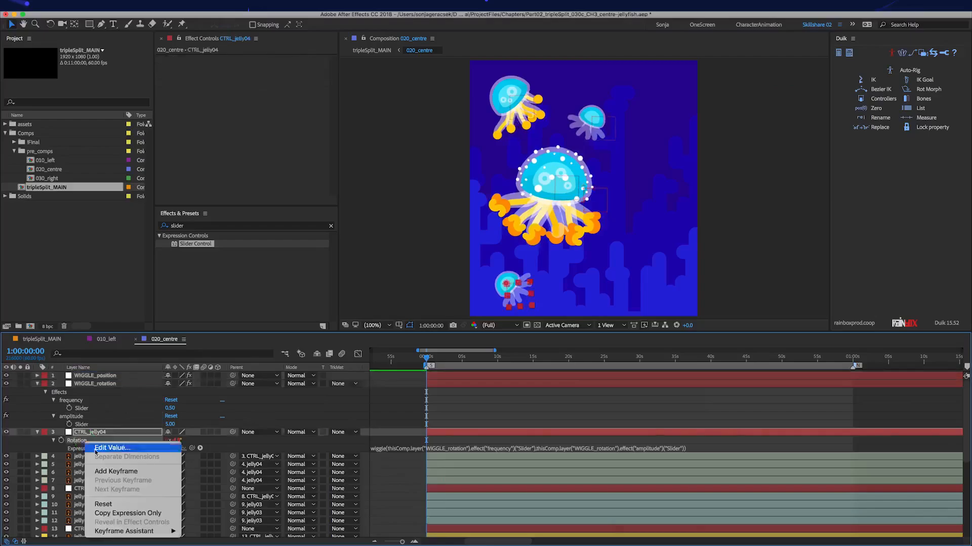
pyautogui.click(149, 514)
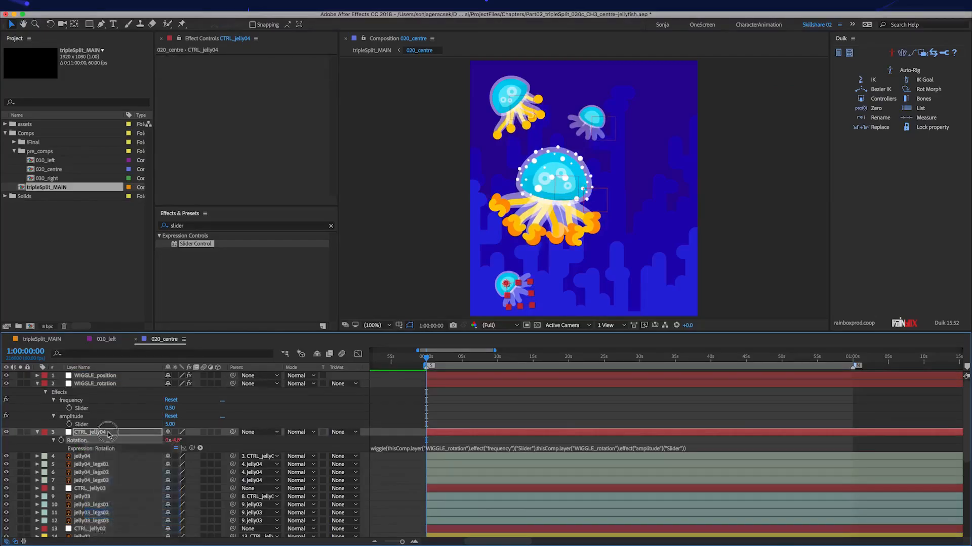
pyautogui.press('p')
pyautogui.click(93, 441)
pyautogui.hotkey('ctrl', 'v')
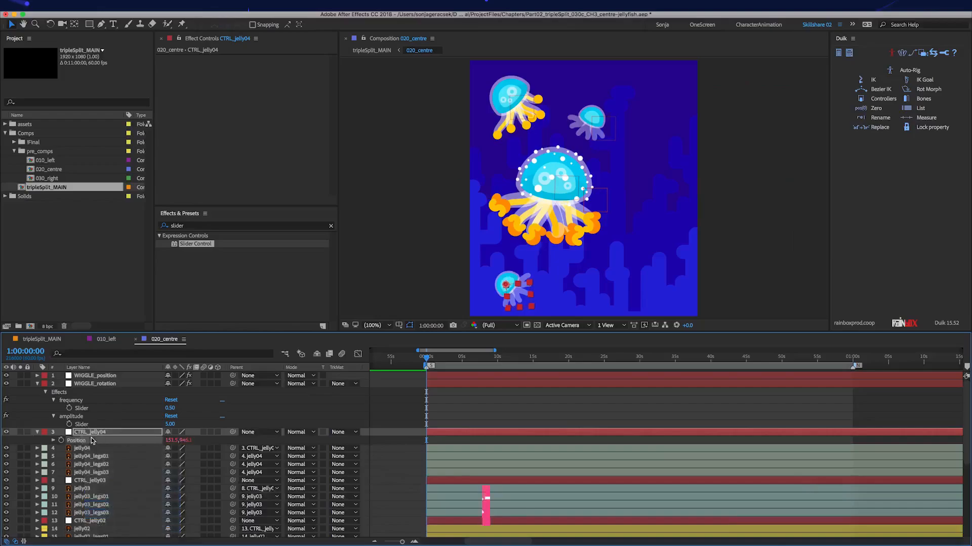
pyautogui.click(53, 441)
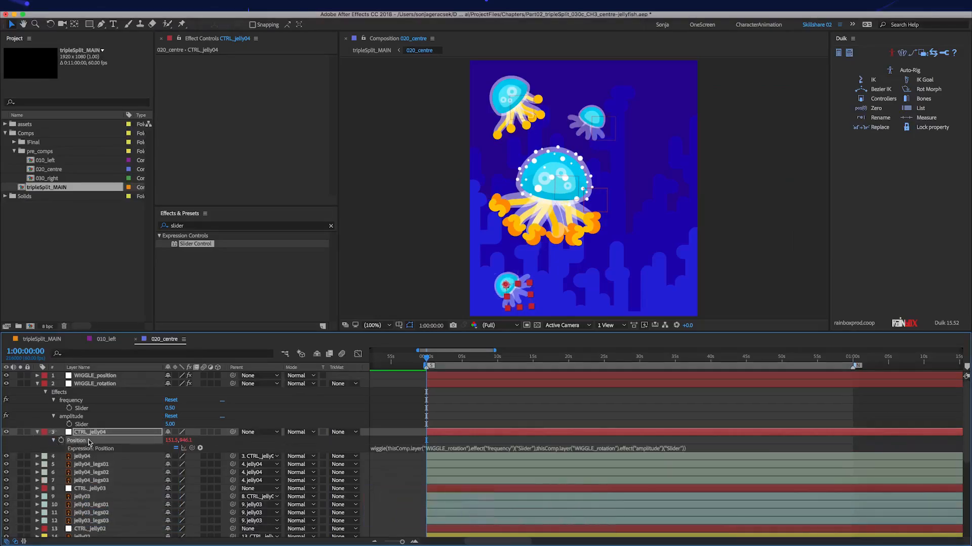
pyautogui.press('e')
pyautogui.press('e')
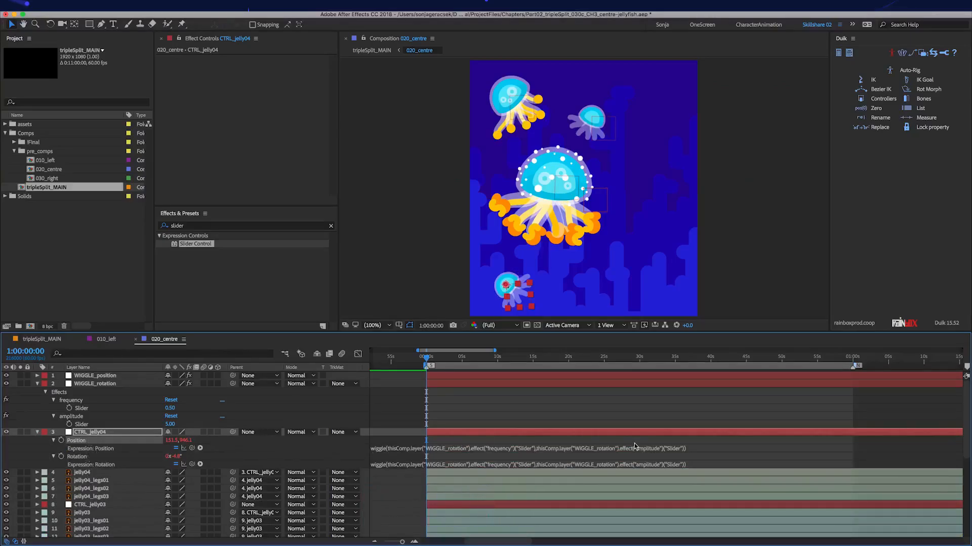
# Edit CTRL_jelly04's position expression so both the frequency and amplitude references point to the WIGGLE_position layer.
pyautogui.click(504, 450)
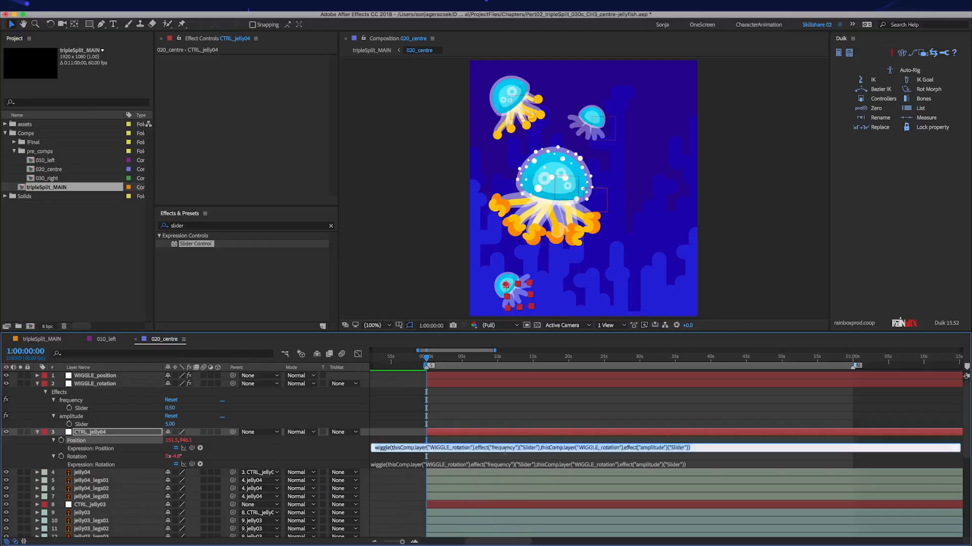
pyautogui.click(470, 448)
pyautogui.press('BackSpace')
pyautogui.press('BackSpace')
pyautogui.press('BackSpace')
pyautogui.press('BackSpace')
pyautogui.press('BackSpace')
pyautogui.press('BackSpace')
pyautogui.press('BackSpace')
pyautogui.press('BackSpace')
pyautogui.write('pos')
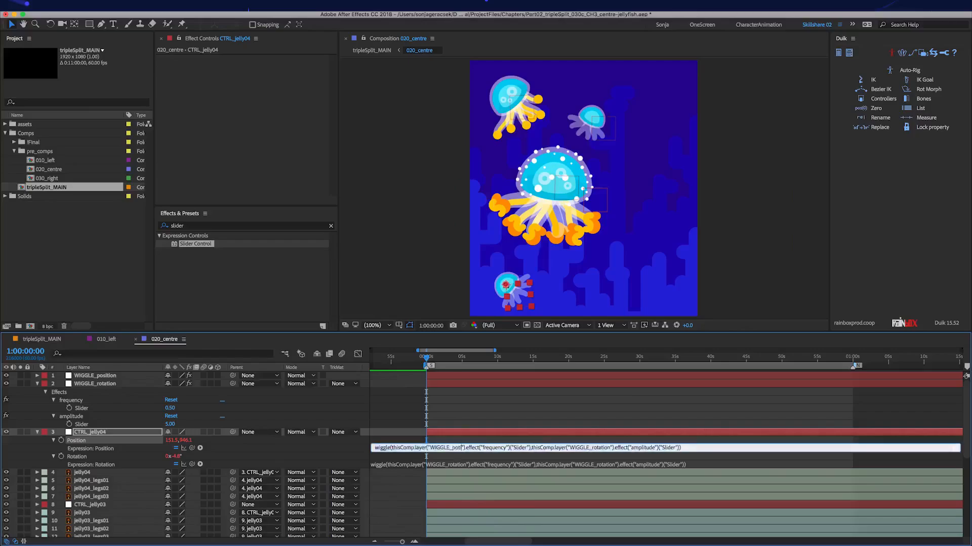
pyautogui.write('ition')
pyautogui.moveTo(618, 448); pyautogui.dragTo(598, 448)
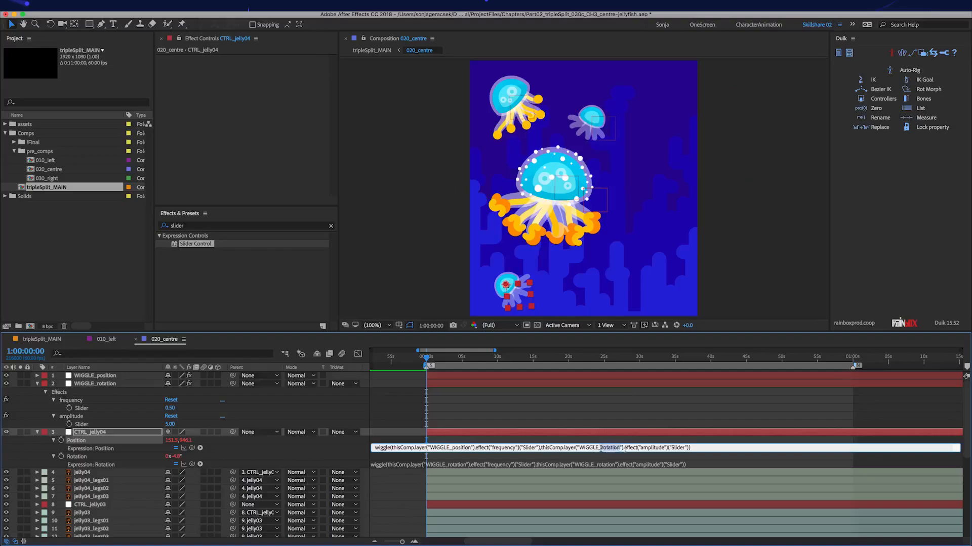
pyautogui.write('position')
pyautogui.press('KP_Enter')
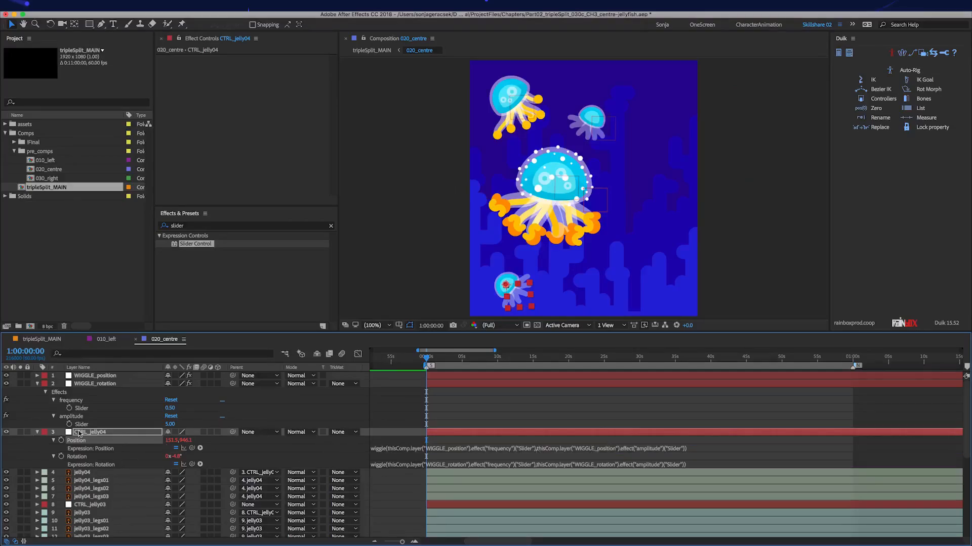
# Reveal the WIGGLE_position layer's slider effects and set its amplitude slider to 20.
pyautogui.click(95, 377)
pyautogui.press('u')
pyautogui.press('u')
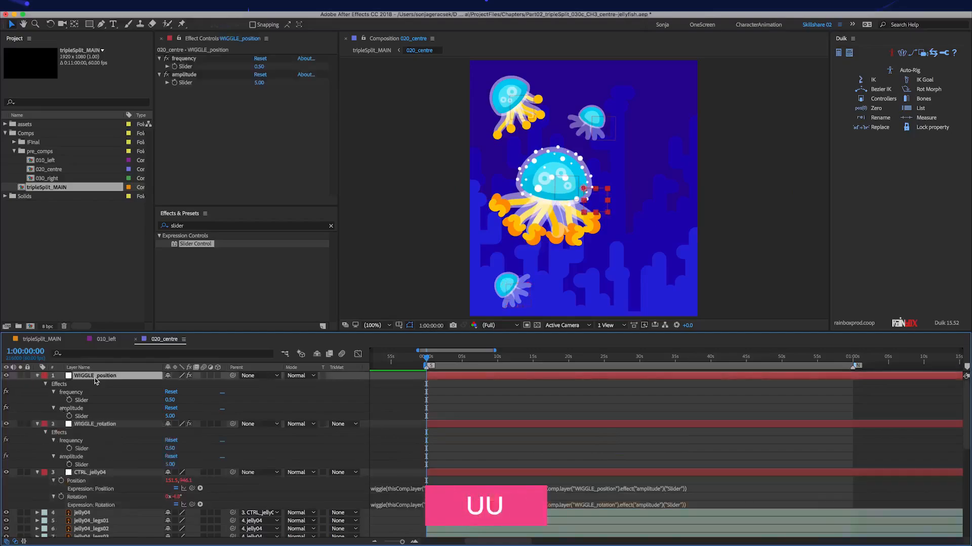
pyautogui.click(103, 425)
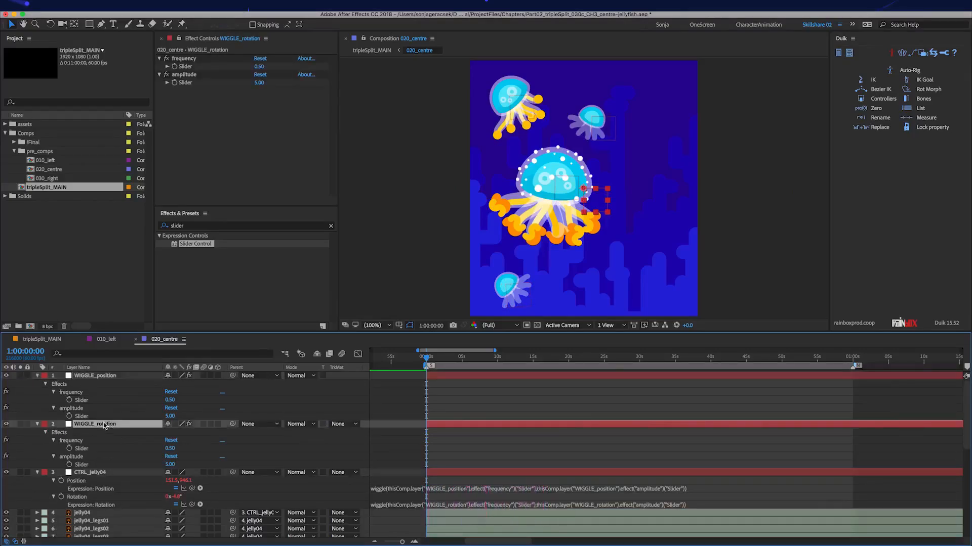
pyautogui.click(93, 411)
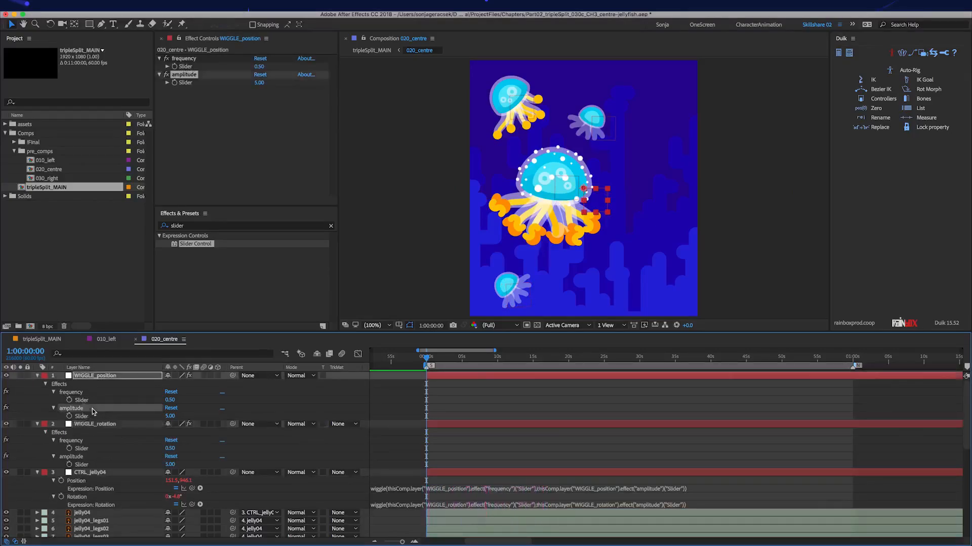
pyautogui.click(170, 416)
pyautogui.press('Return')
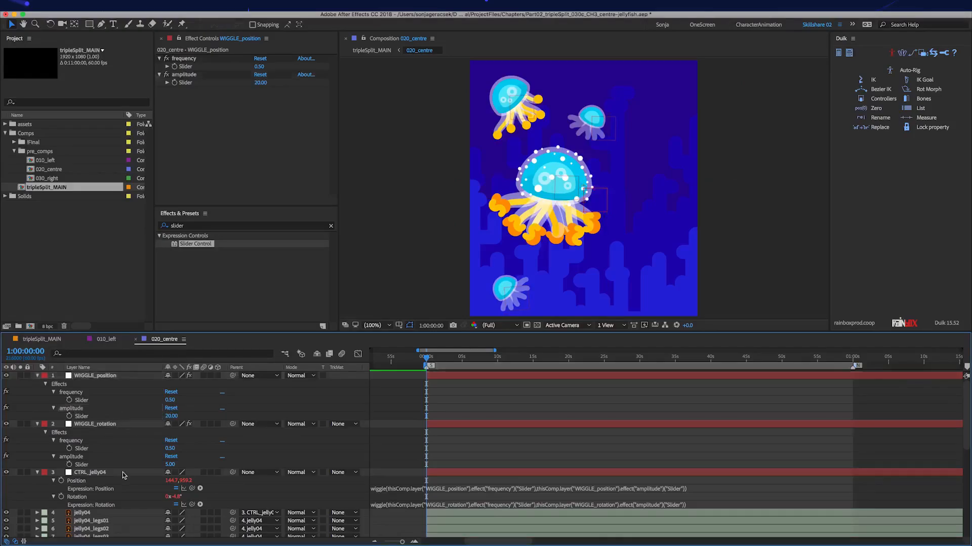
# Copy only the position expression from CTRL_jelly04 and paste it onto CTRL_jelly03, CTRL_jelly02 and CTRL_jelly01.
pyautogui.rightClick(76, 481)
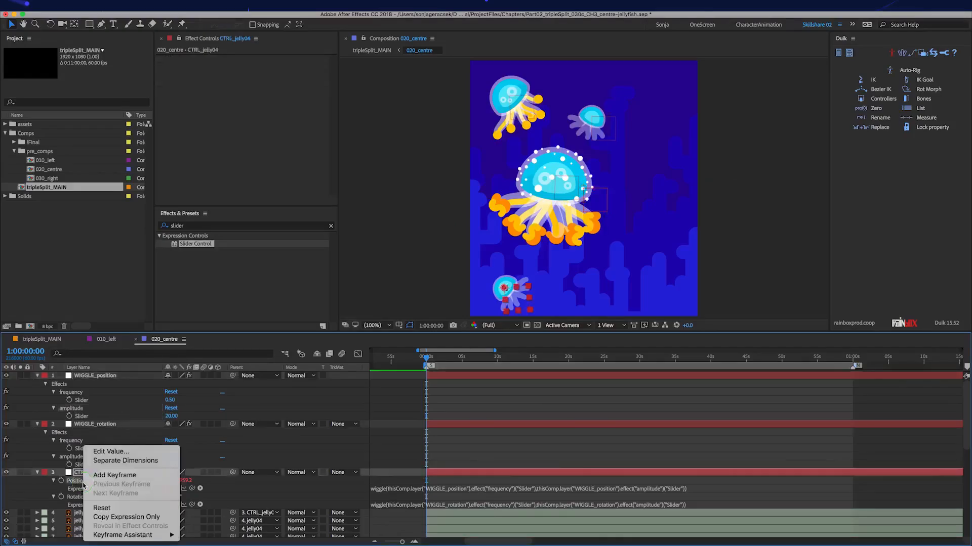
pyautogui.click(124, 517)
pyautogui.scroll(-5, 124, 506)
pyautogui.click(124, 416)
pyautogui.keyDown('super'); pyautogui.click(124, 456); pyautogui.keyUp('super')
pyautogui.keyDown('super'); pyautogui.click(125, 520); pyautogui.keyUp('super')
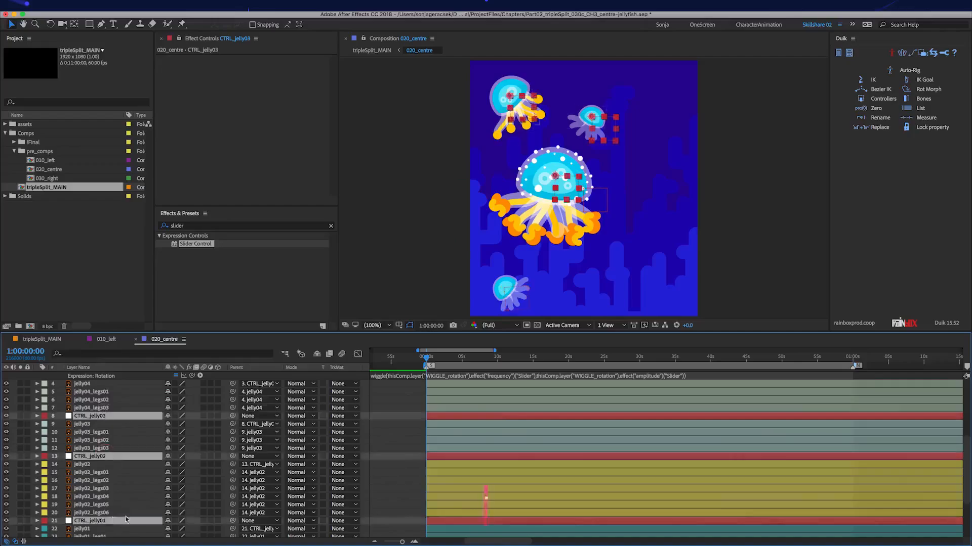
pyautogui.press('super+v')
pyautogui.scroll(5, 408, 402)
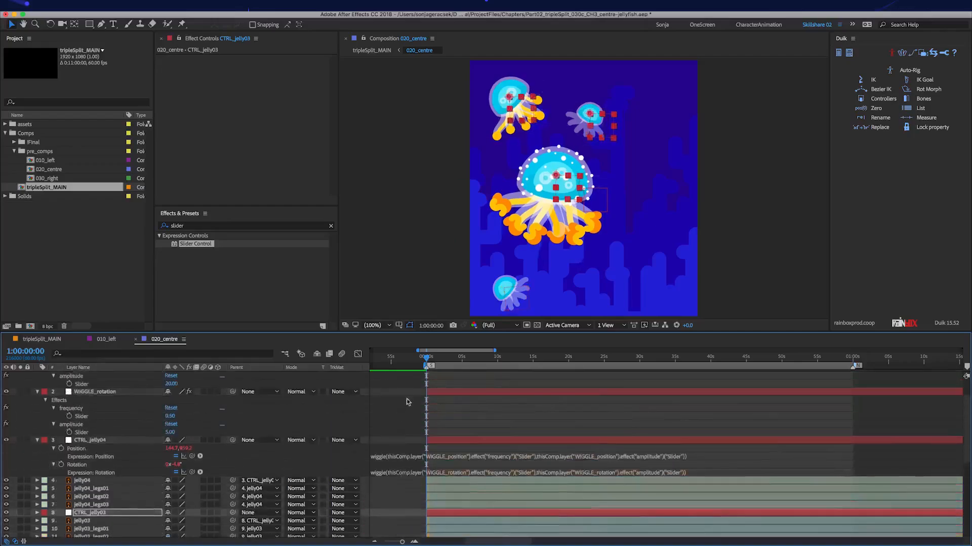
# Preview the jellyfish position wiggle and raise the WIGGLE_position amplitude slider to 136.
pyautogui.click(408, 403)
pyautogui.press('KP_0')
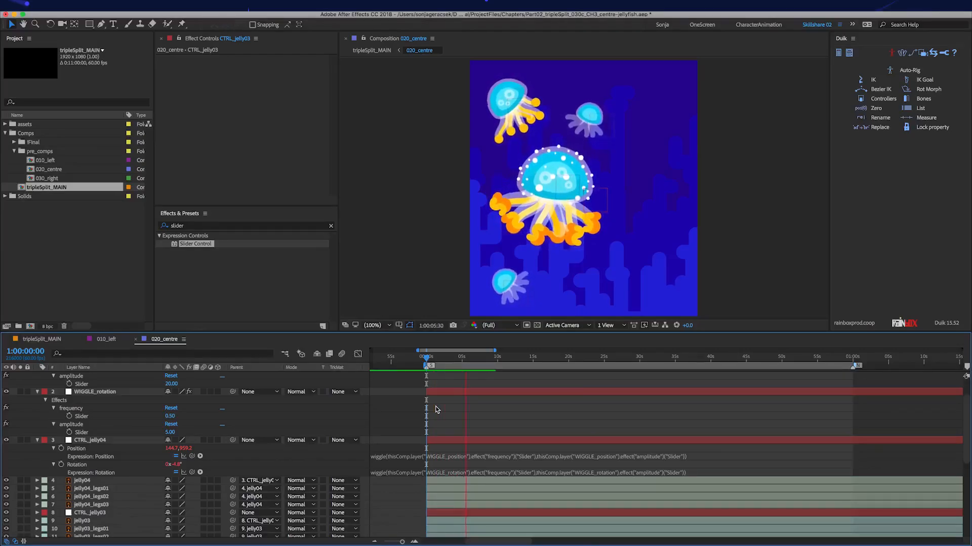
pyautogui.scroll(2, 292, 401)
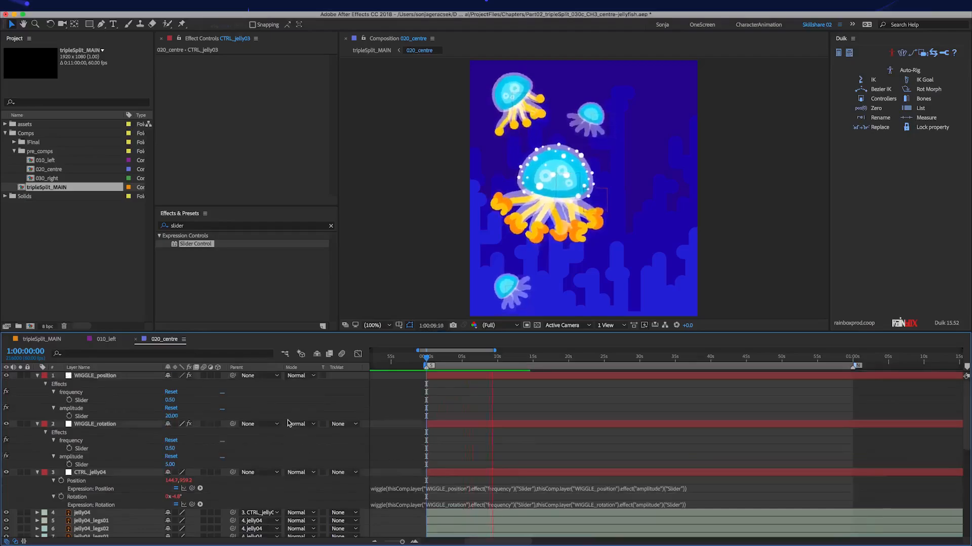
pyautogui.moveTo(169, 416); pyautogui.dragTo(227, 420)
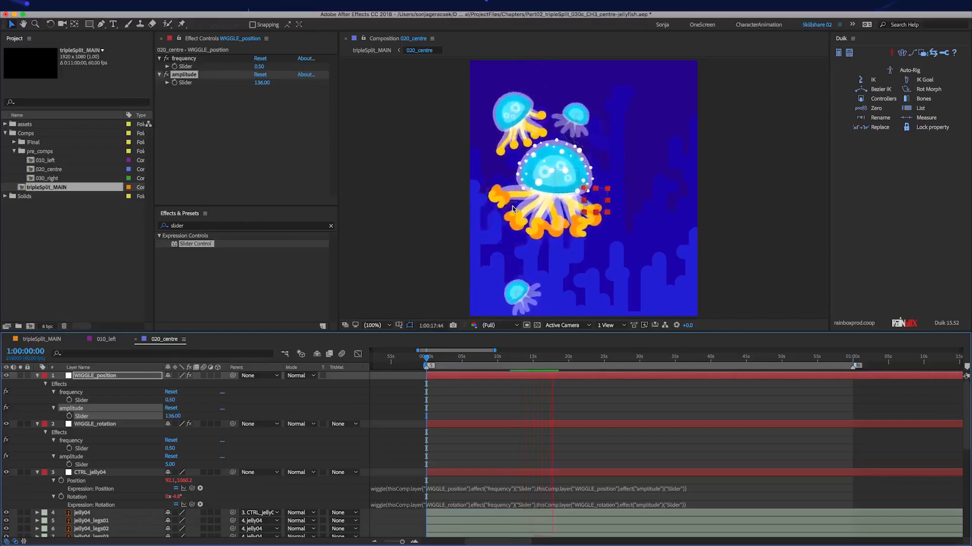
# Set the WIGGLE_position amplitude slider to 20 and the WIGGLE_rotation amplitude slider to 10 while previewing the jellyfish.
pyautogui.moveTo(185, 418); pyautogui.dragTo(127, 418)
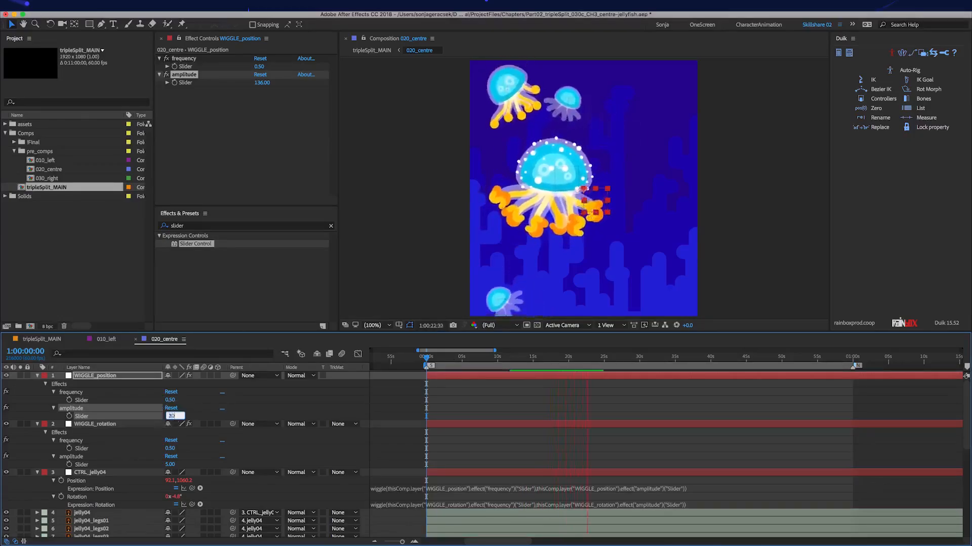
pyautogui.moveTo(165, 464); pyautogui.dragTo(249, 463)
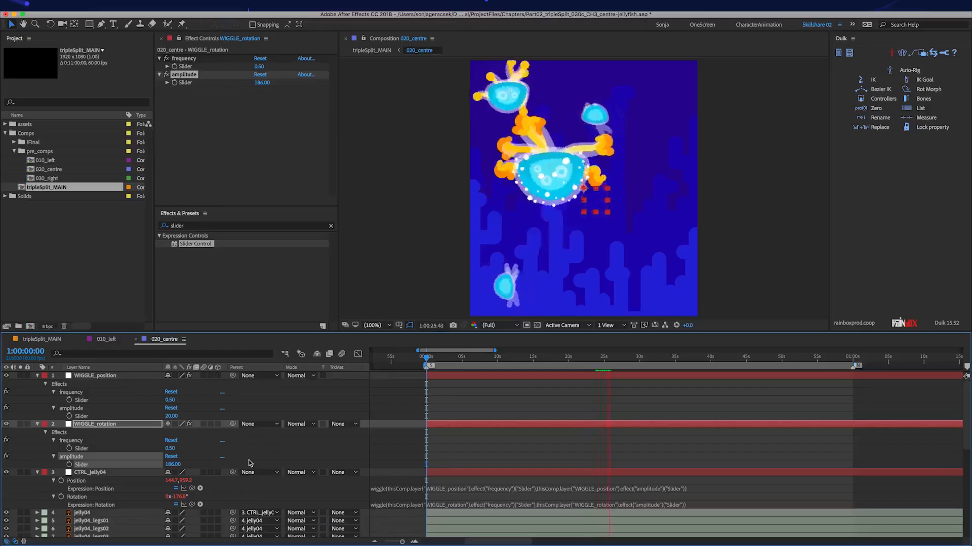
pyautogui.click(173, 464)
pyautogui.write('10')
pyautogui.press('Return')
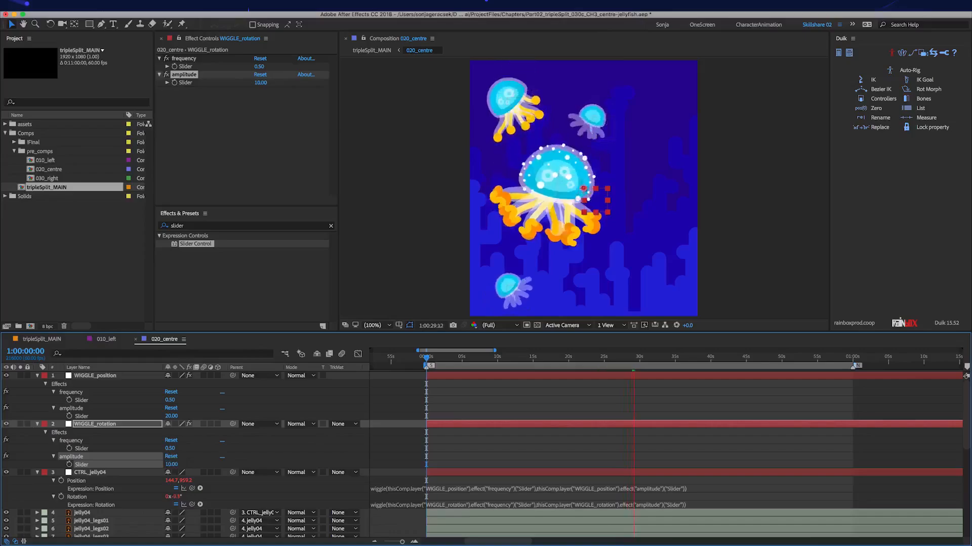
pyautogui.click(455, 437)
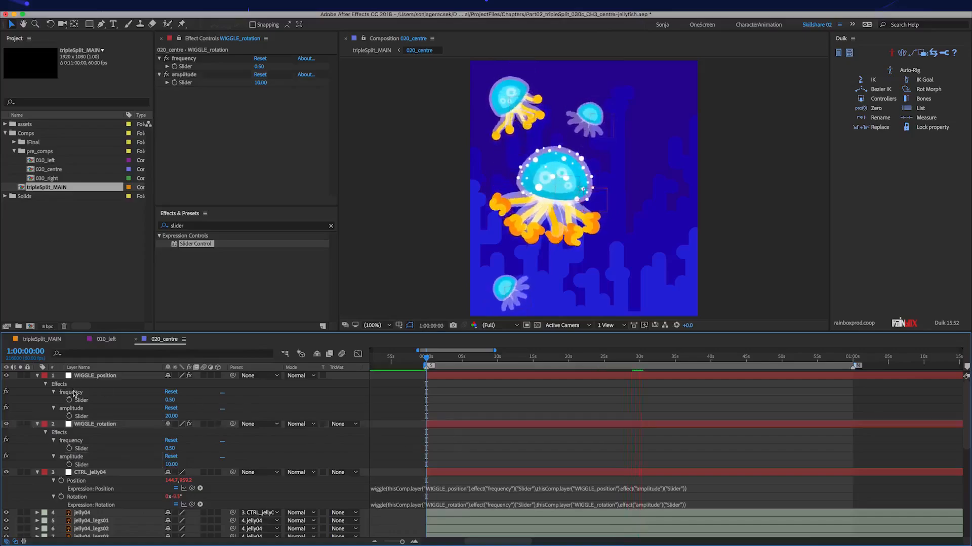
# Collapse the revealed properties of the WIGGLE_rotation, WIGGLE_position and CTRL_jelly04 layers in 020_centre.
pyautogui.click(111, 425)
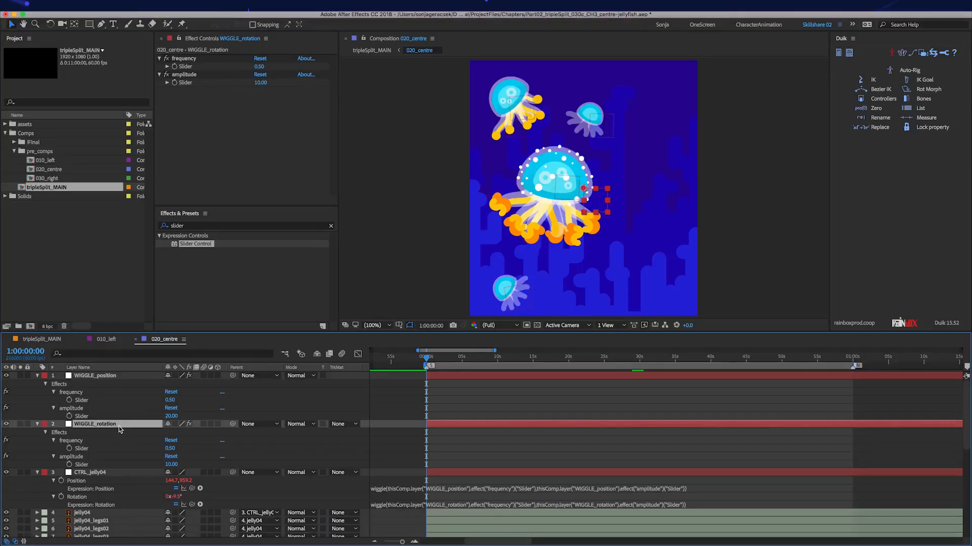
pyautogui.press('u')
pyautogui.click(110, 378)
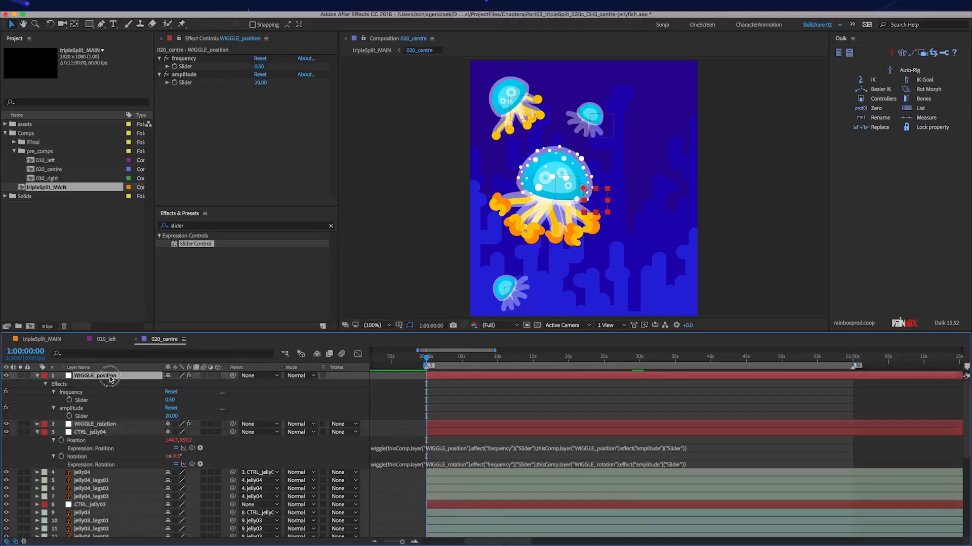
pyautogui.press('u')
pyautogui.click(87, 393)
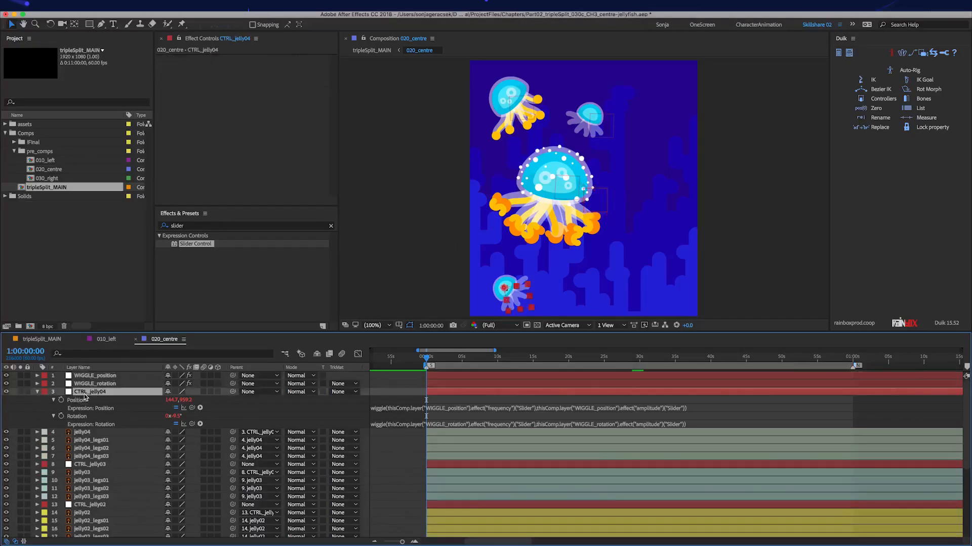
pyautogui.press('u')
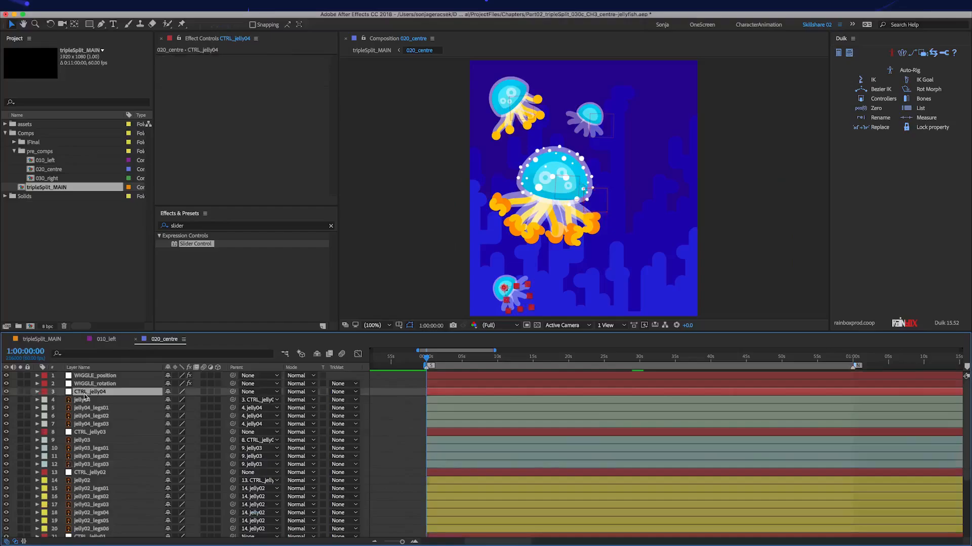
pyautogui.click(396, 415)
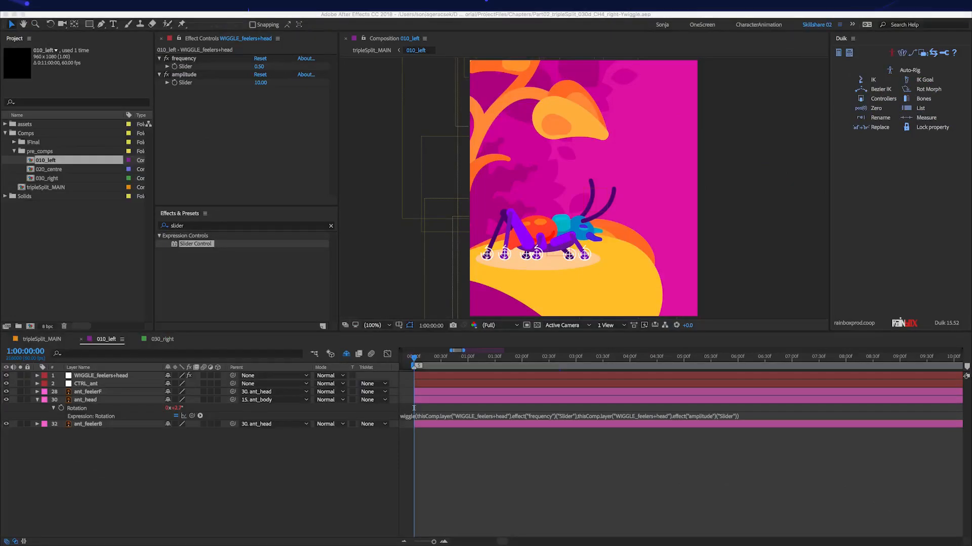
# Copy the WIGGLE_feelers+head layer from 010_left and paste it into the 030_right composition.
pyautogui.click(118, 380)
pyautogui.click(125, 381)
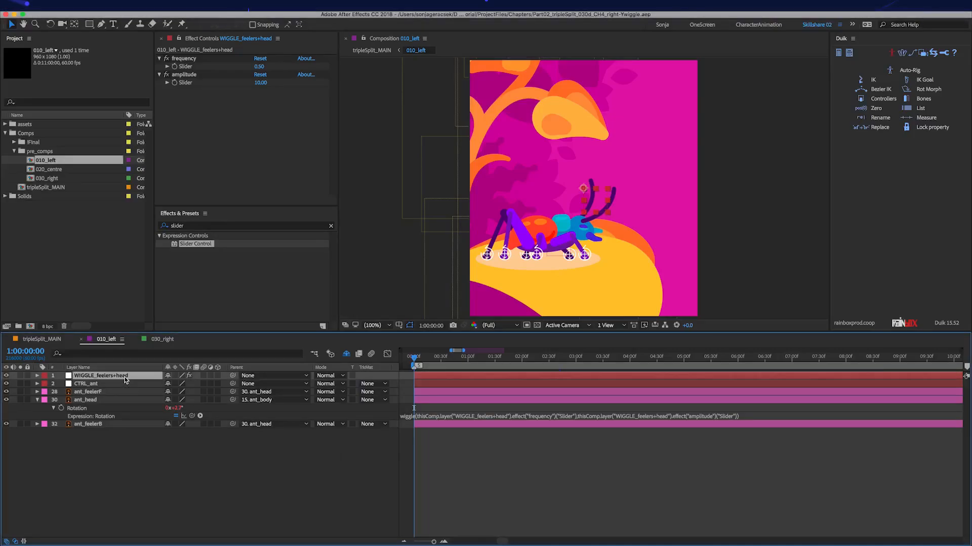
pyautogui.press('super+c')
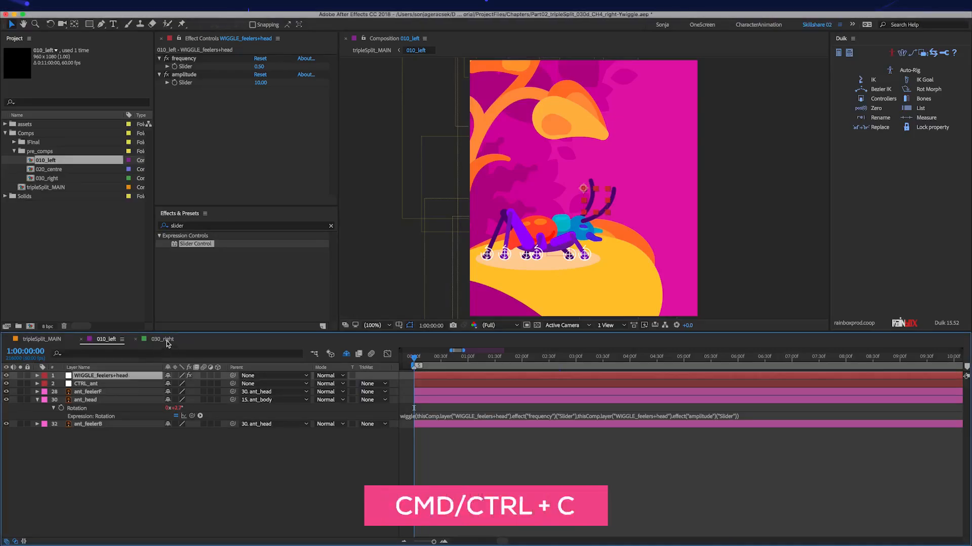
pyautogui.click(163, 339)
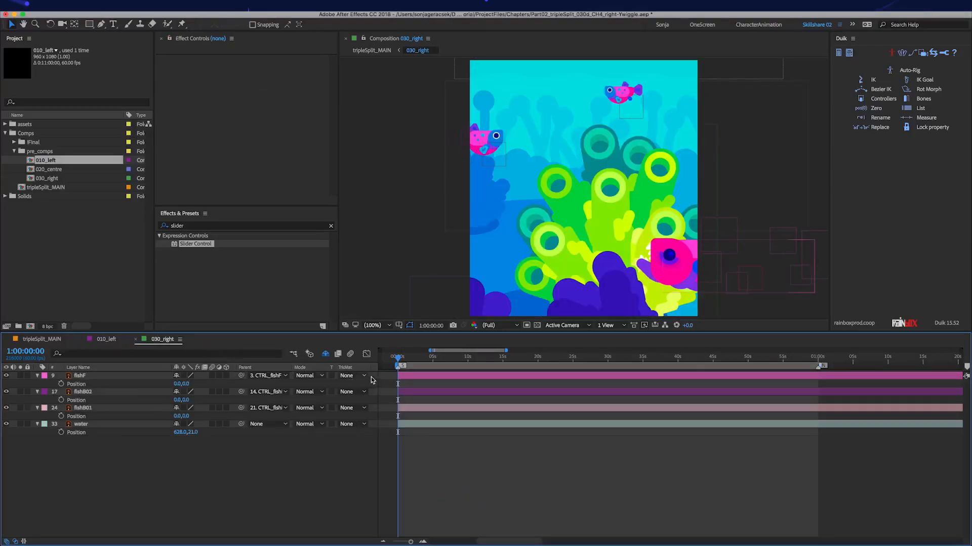
pyautogui.press('super+v')
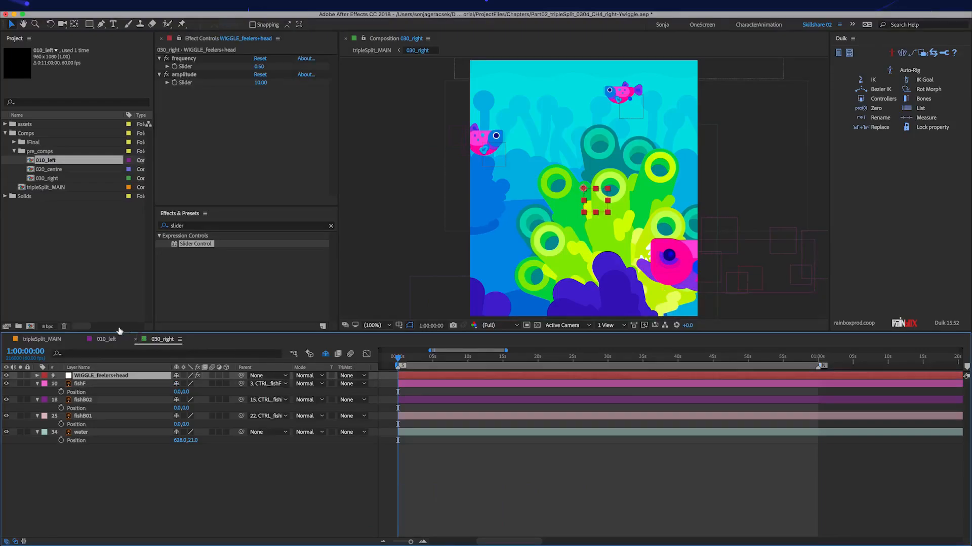
# Copy only the rotation expression from ant_head in 010_left and paste it onto fishF's Position property in 030_right.
pyautogui.click(107, 339)
pyautogui.click(80, 411)
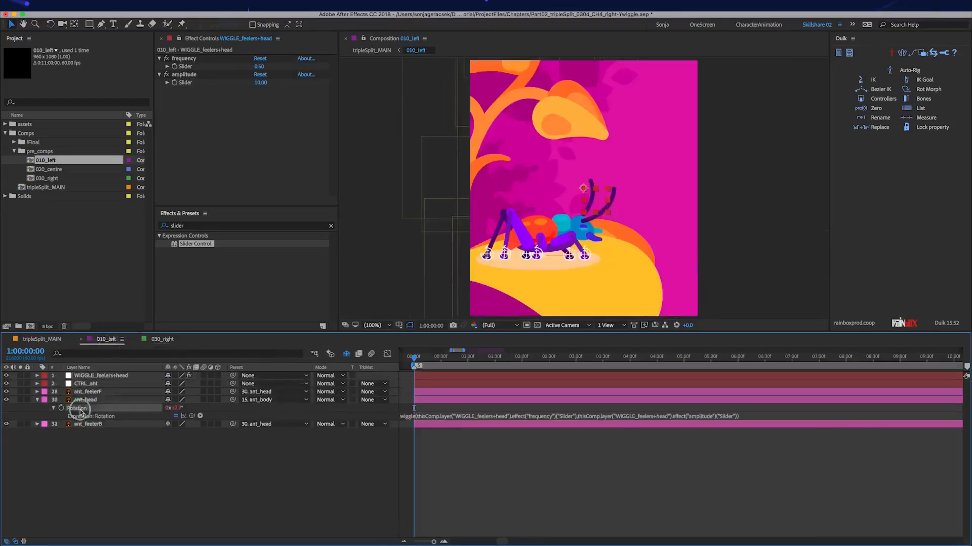
pyautogui.rightClick(80, 411)
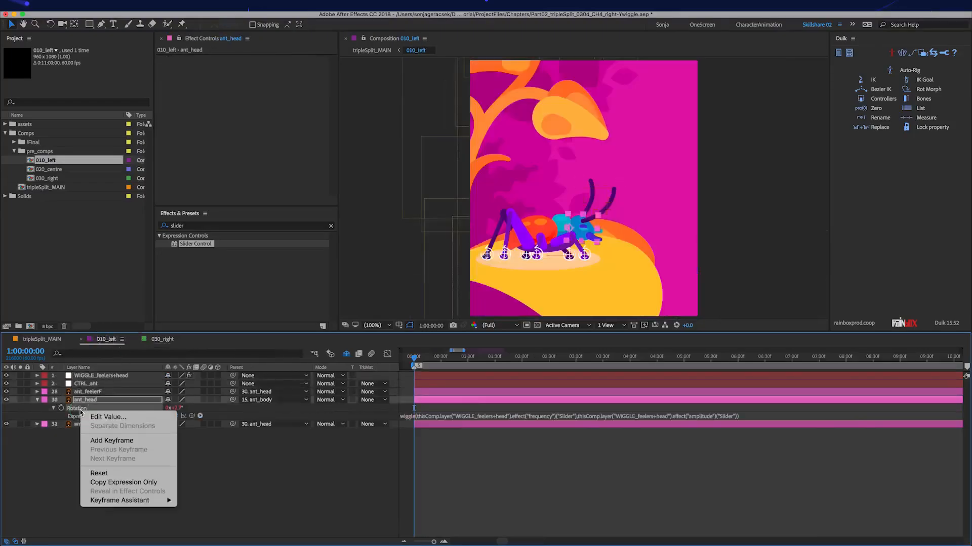
pyautogui.click(137, 483)
pyautogui.click(171, 342)
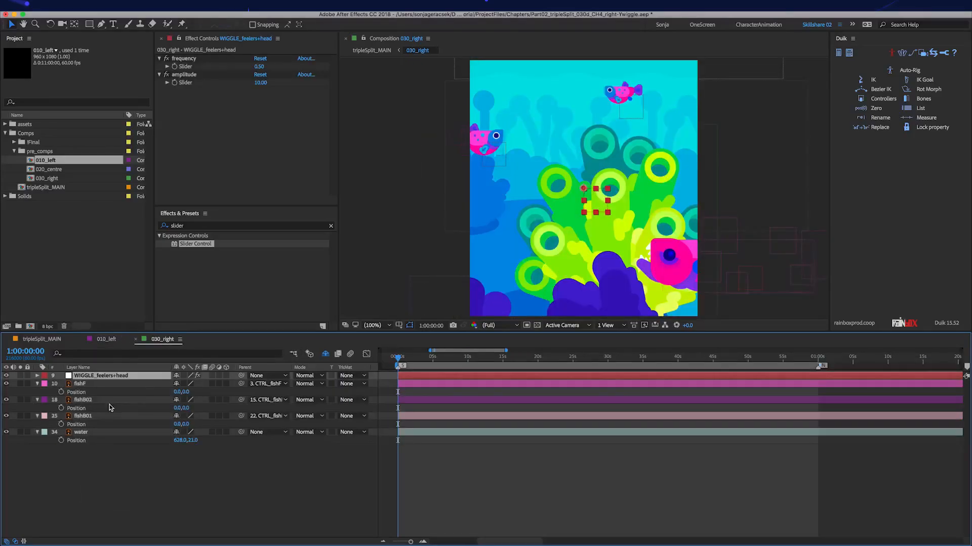
pyautogui.click(82, 393)
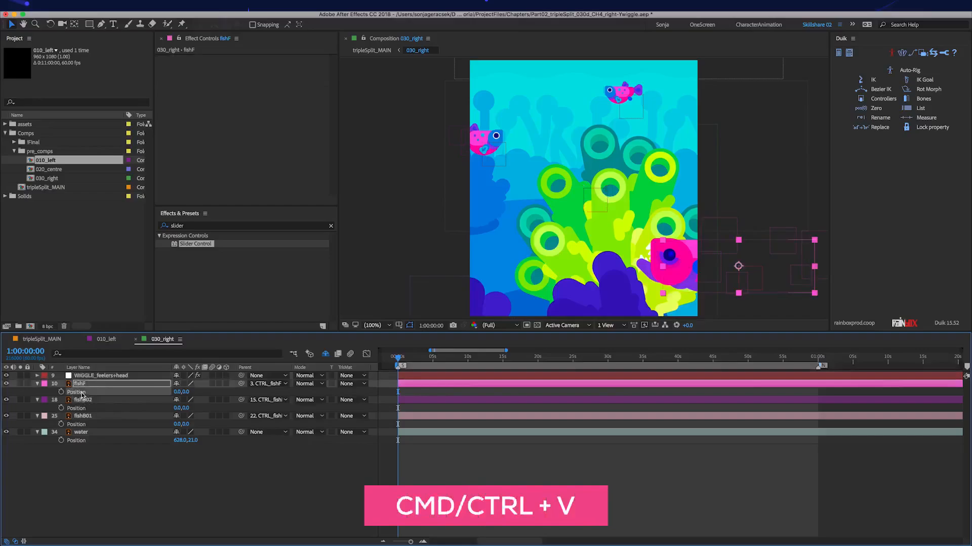
pyautogui.press('super+v')
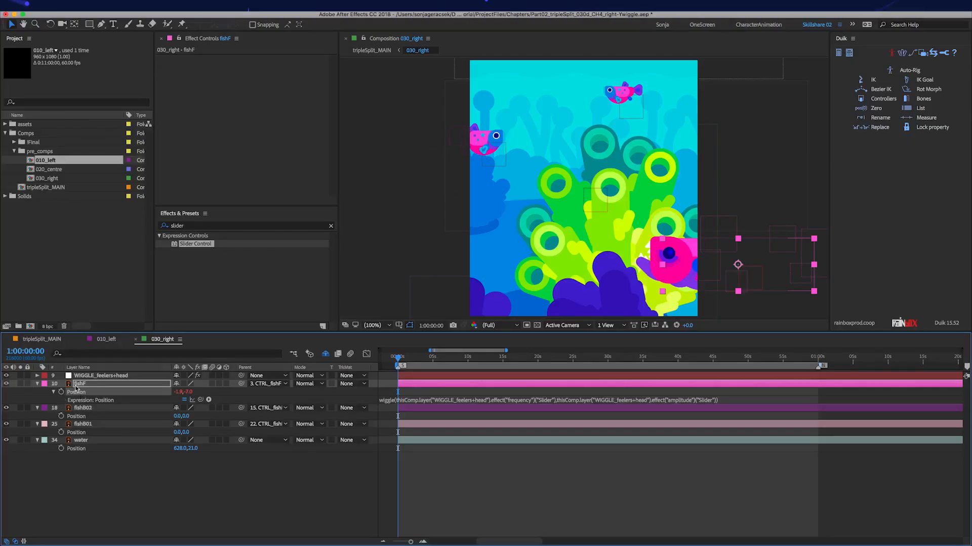
# Rename the pasted WIGGLE_feelers+head layer in 030_right as WIGGLE_fish.
pyautogui.click(99, 375)
pyautogui.press('Right')
pyautogui.press('BackSpace')
pyautogui.press('BackSpace')
pyautogui.press('BackSpace')
pyautogui.press('BackSpace')
pyautogui.press('BackSpace')
pyautogui.press('BackSpace')
pyautogui.press('BackSpace')
pyautogui.press('BackSpace')
pyautogui.press('BackSpace')
pyautogui.press('BackSpace')
pyautogui.press('BackSpace')
pyautogui.press('BackSpace')
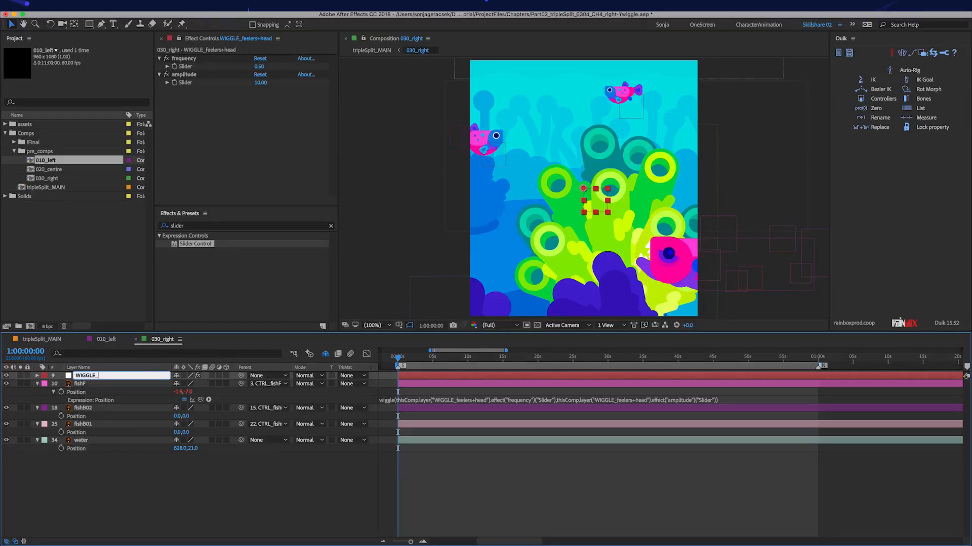
pyautogui.write('fish')
pyautogui.press('Return')
# Reveal the WIGGLE_fish layer's slider effects and set its amplitude slider to 20.
pyautogui.press('e')
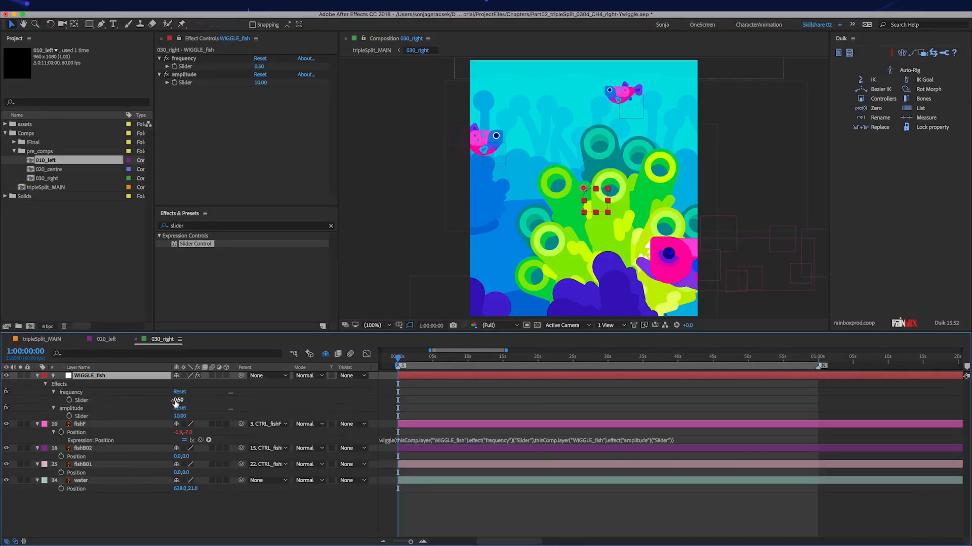
pyautogui.click(180, 416)
pyautogui.write('20')
pyautogui.press('Return')
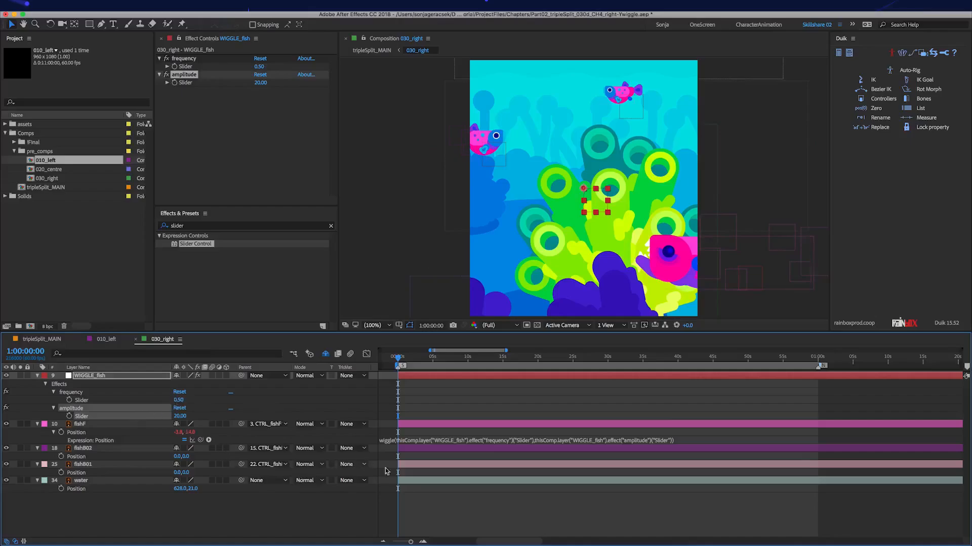
# Limit fishF's position wiggle to the Y axis by rewriting its expression as [value[0],wiggle(...)[1]], keeping the slider references, and preview it.
pyautogui.click(393, 441)
pyautogui.click(383, 440)
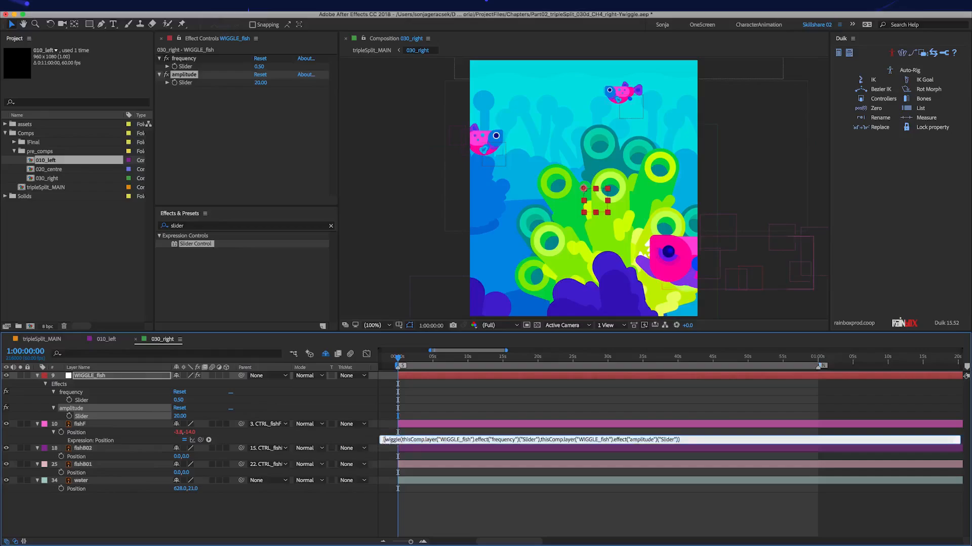
pyautogui.write('value+')
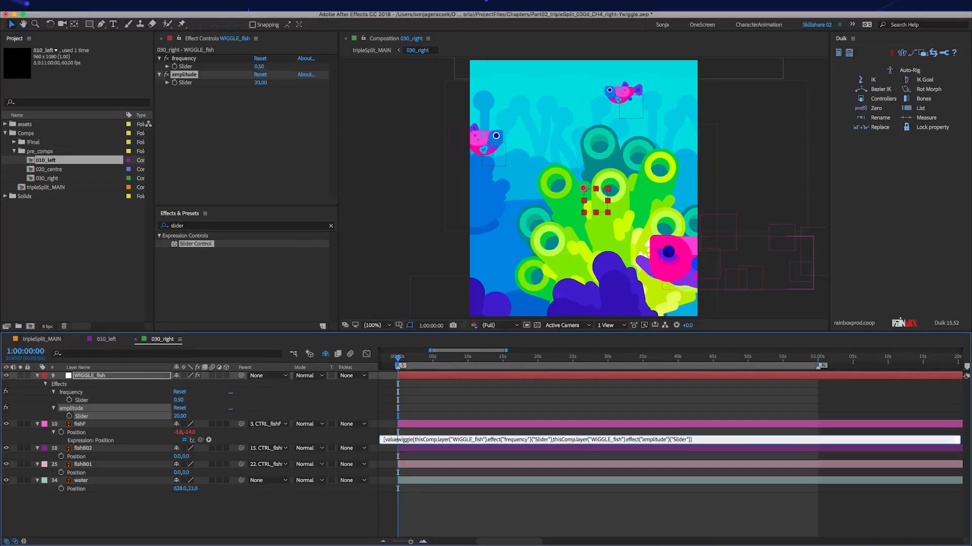
pyautogui.write('+')
pyautogui.write('0')
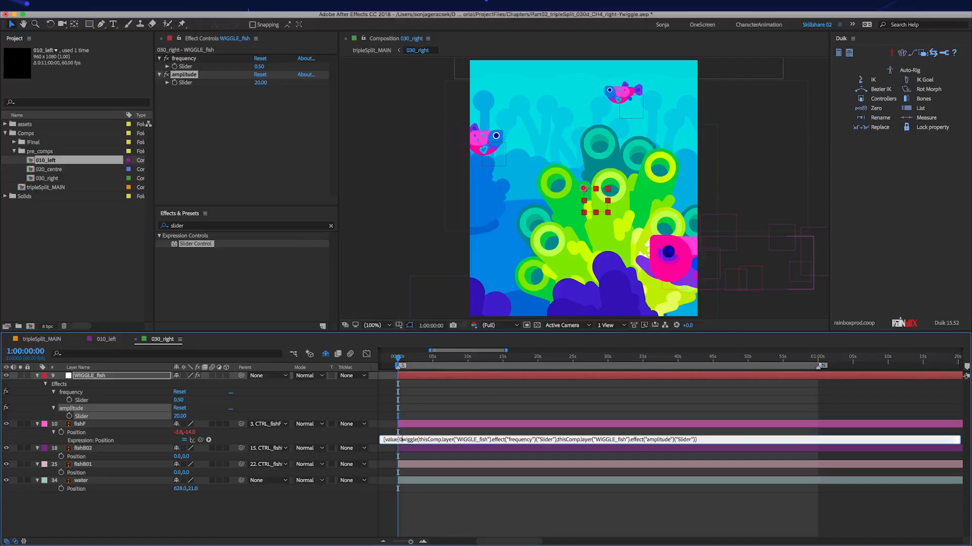
pyautogui.write(']')
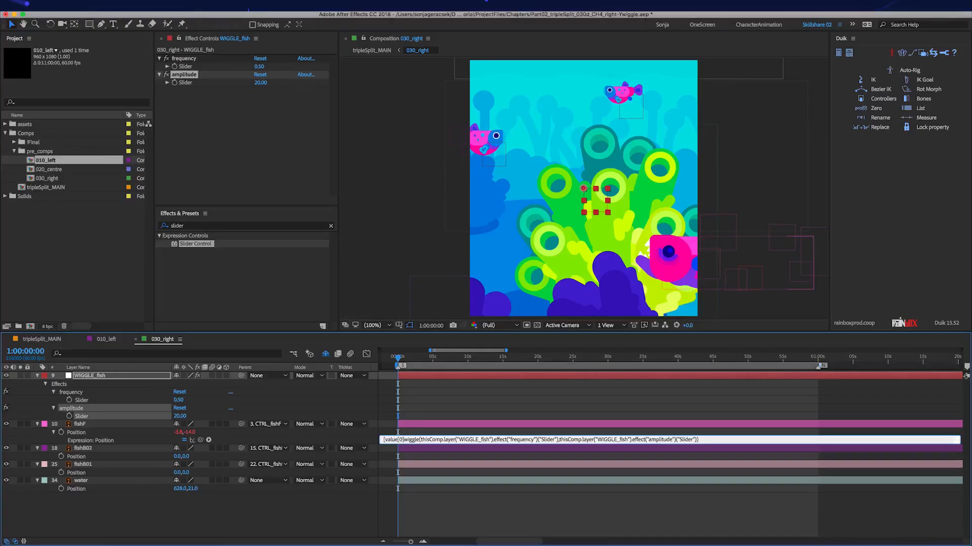
pyautogui.write(',')
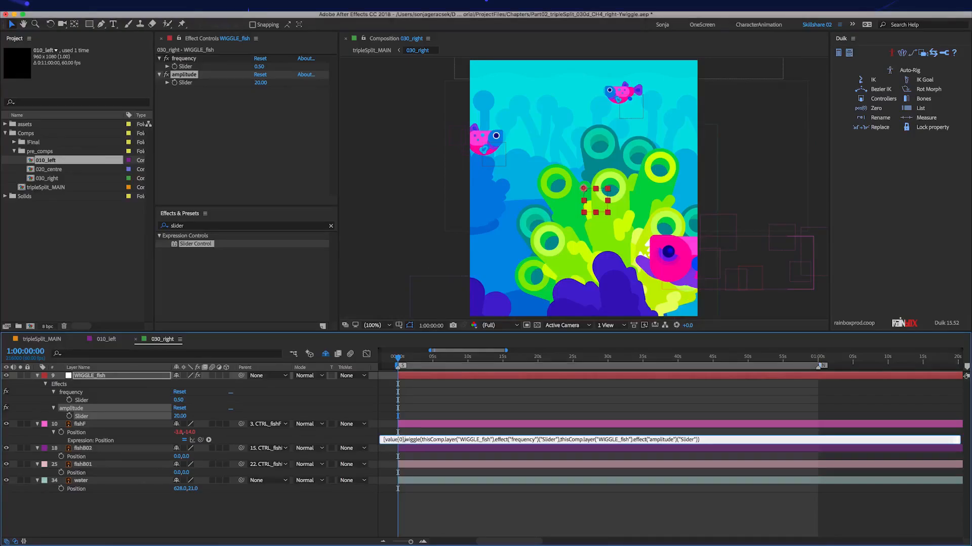
pyautogui.write('[1')
pyautogui.write(']')
pyautogui.click(458, 438)
pyautogui.click(457, 425)
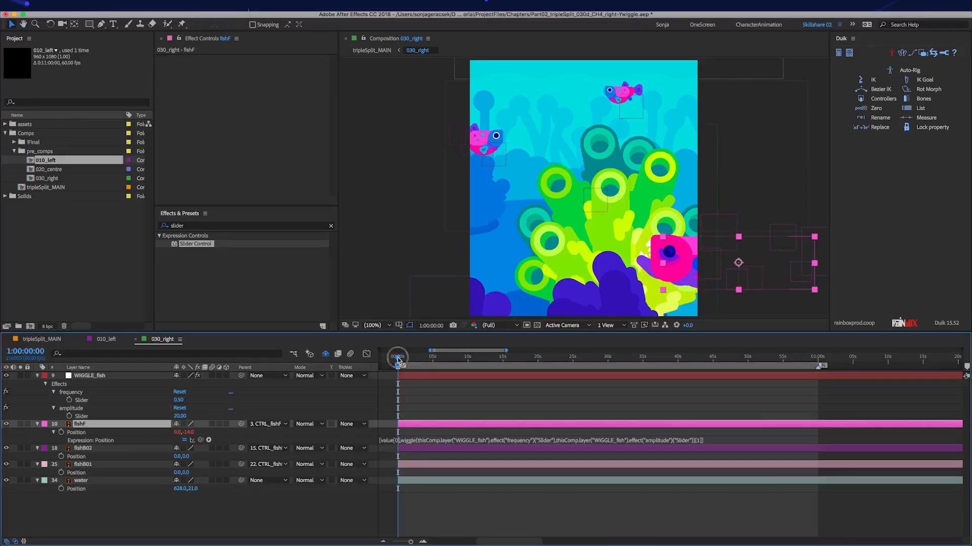
pyautogui.press('KP_0')
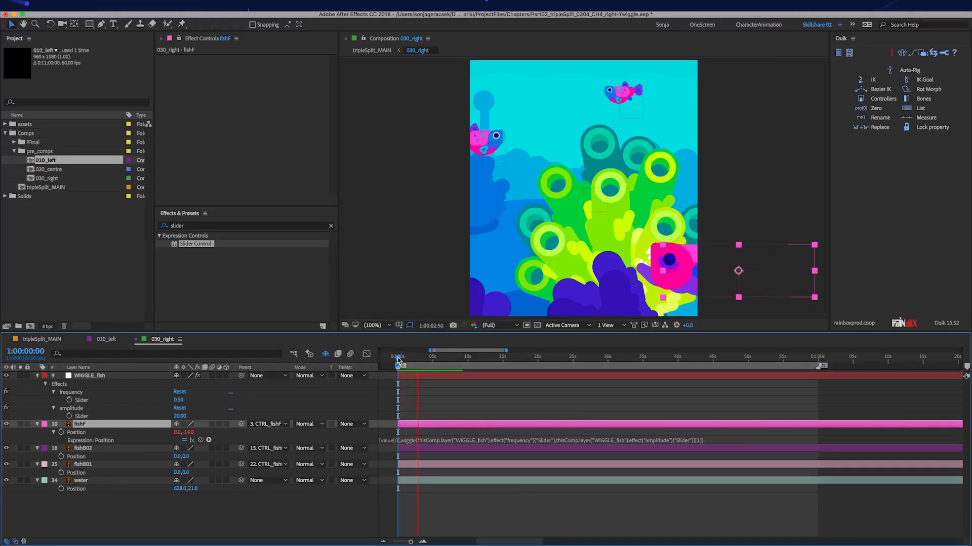
pyautogui.click(399, 360)
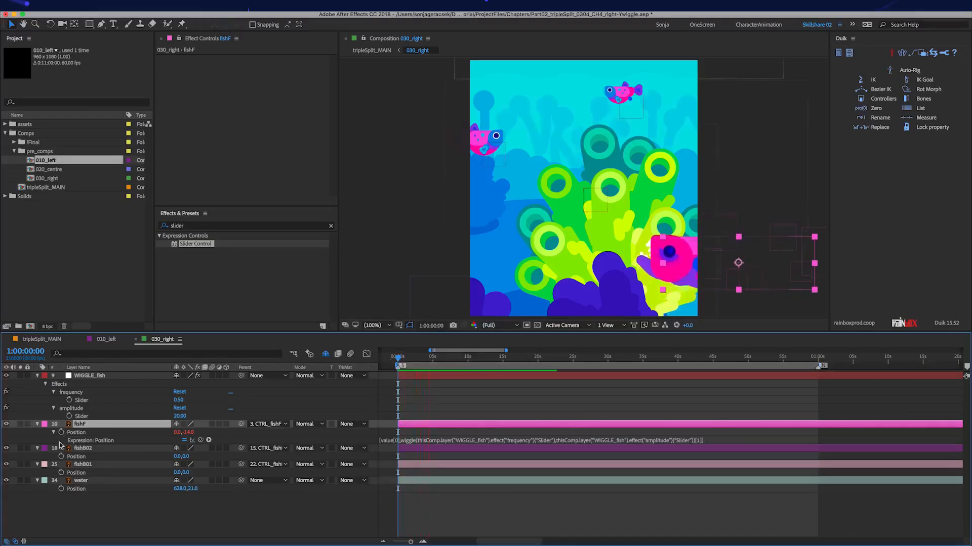
# Copy only the position expression from fishF and paste it onto fishB01 and fishB02.
pyautogui.rightClick(88, 434)
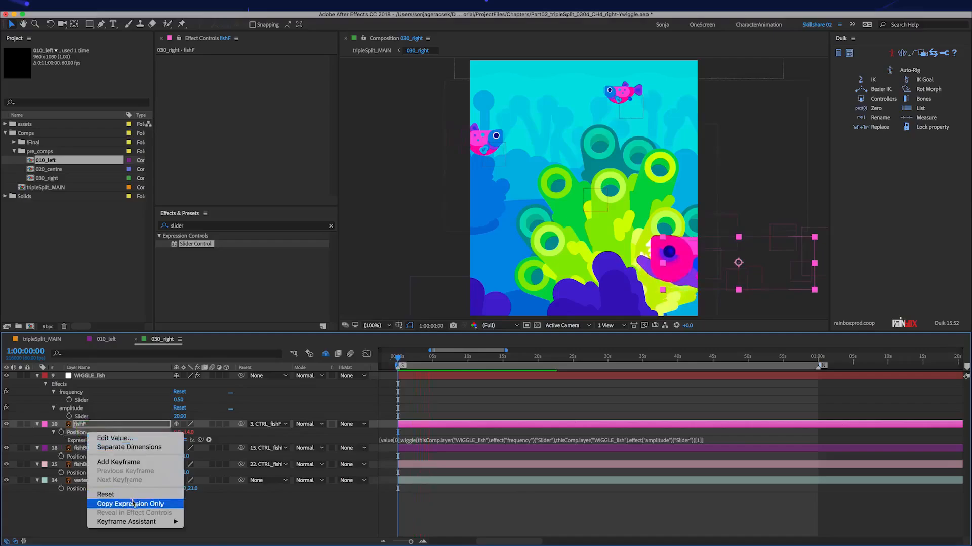
pyautogui.click(132, 504)
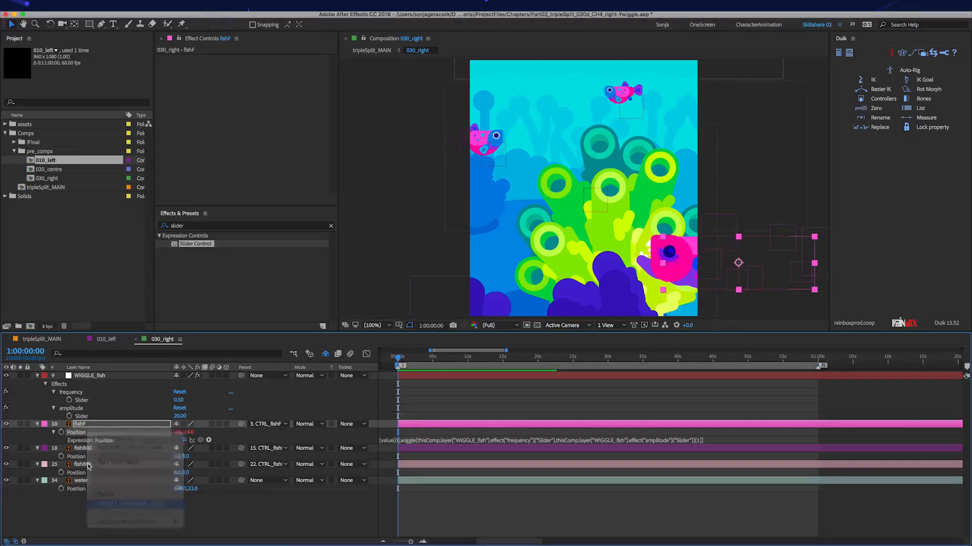
pyautogui.click(83, 464)
pyautogui.keyDown('shift'); pyautogui.click(84, 449); pyautogui.keyUp('shift')
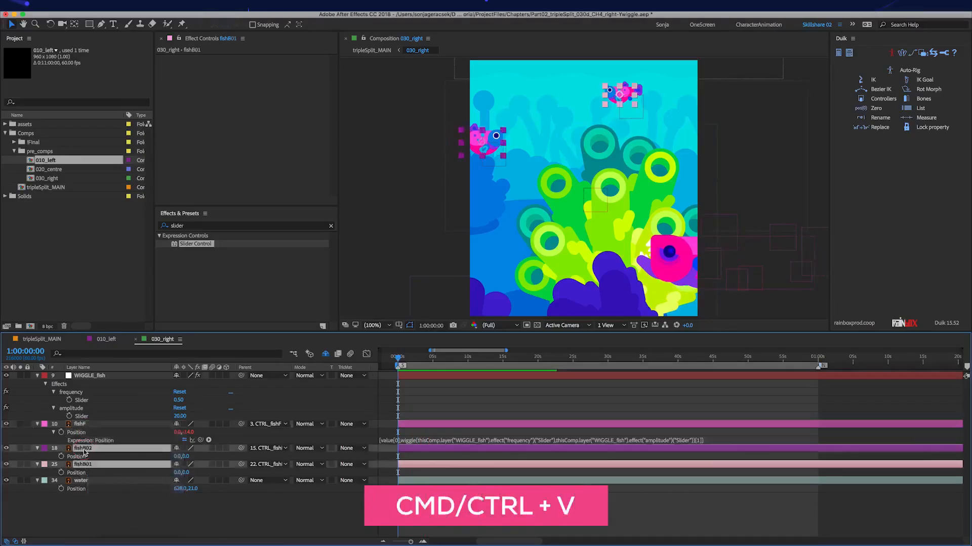
pyautogui.hotkey('ctrl', 'v')
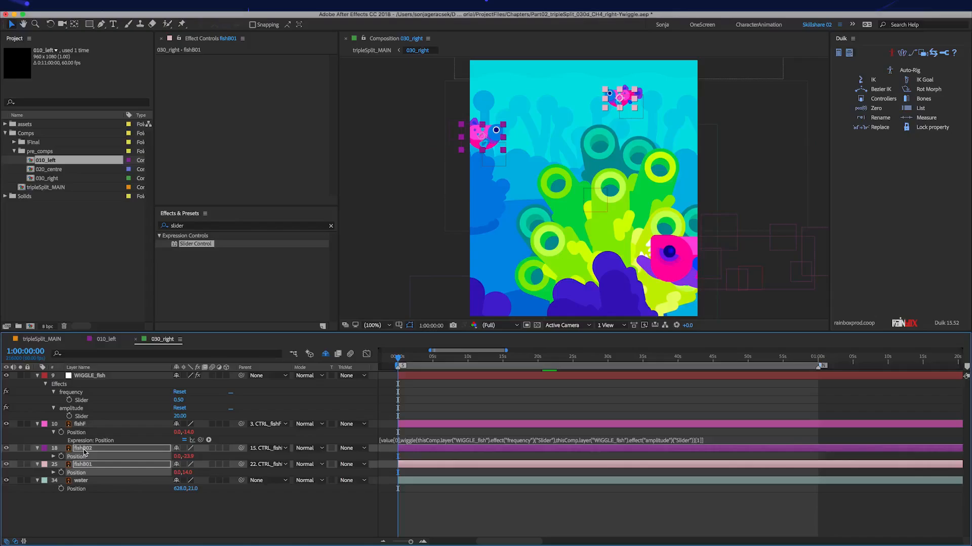
# Duplicate the WIGGLE_fish layer and rename the copy WIGGLE_water.
pyautogui.click(94, 376)
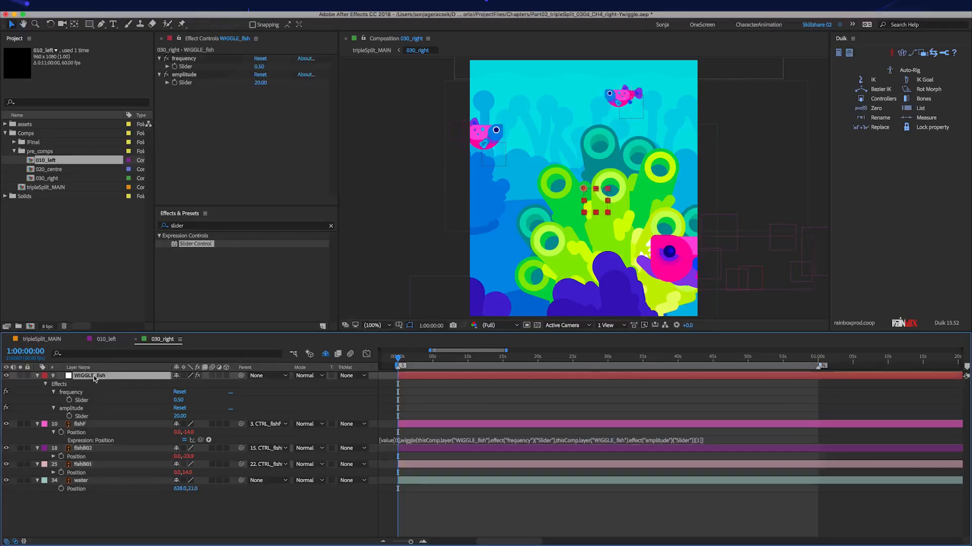
pyautogui.press('super+d')
pyautogui.press('Return')
pyautogui.write('WIGGLE_fish 2')
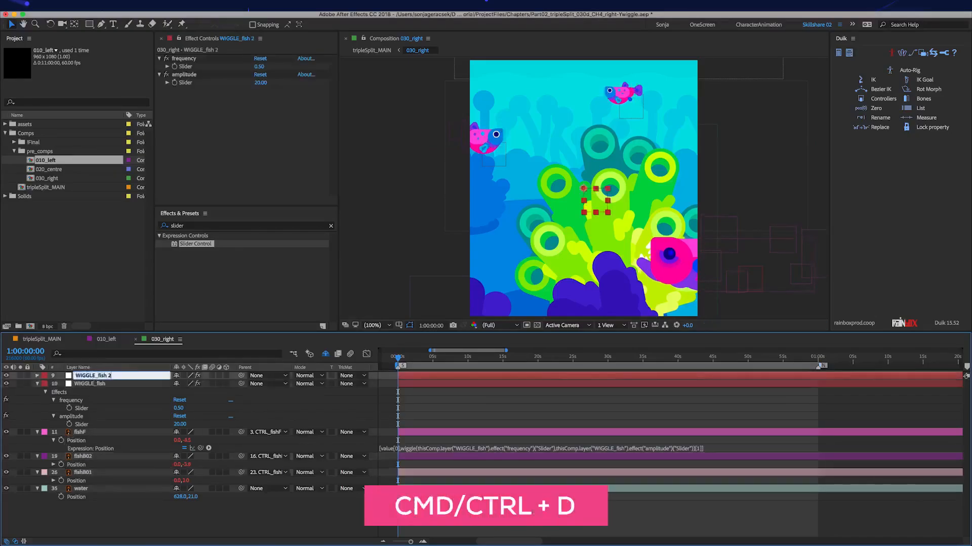
pyautogui.press('BackSpace')
pyautogui.press('BackSpace')
pyautogui.write('water')
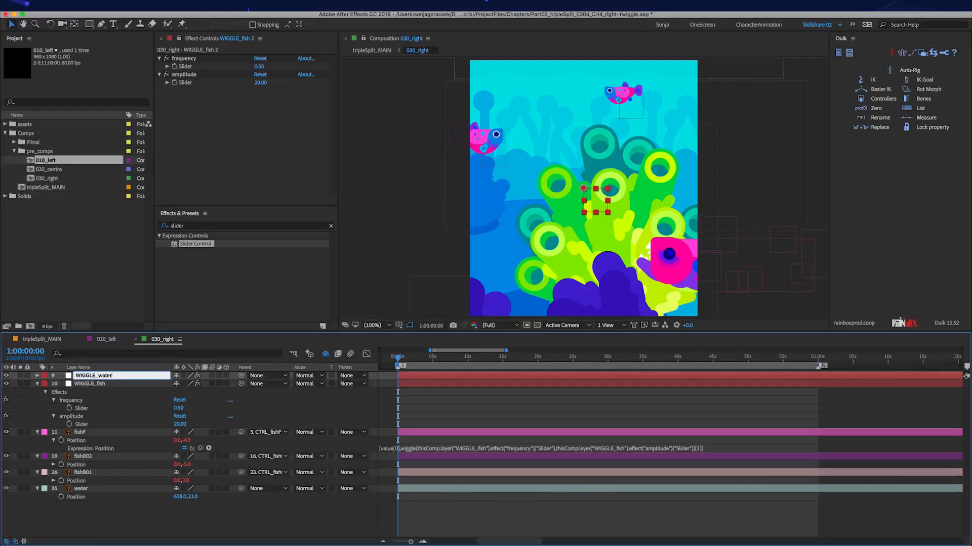
pyautogui.press('Return')
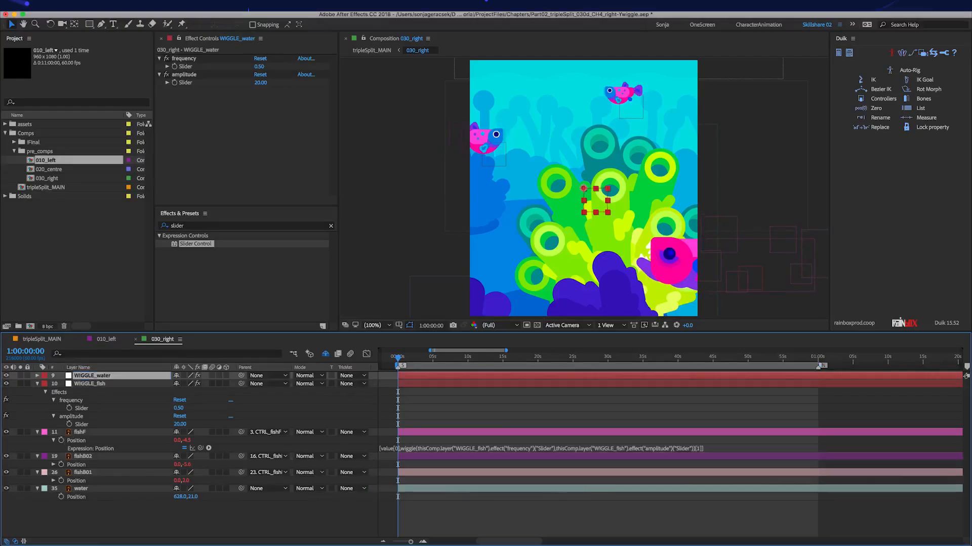
# Copy only the position expression from fishF, paste it onto the water layer's Position and reveal the pasted expression.
pyautogui.rightClick(74, 445)
pyautogui.click(123, 516)
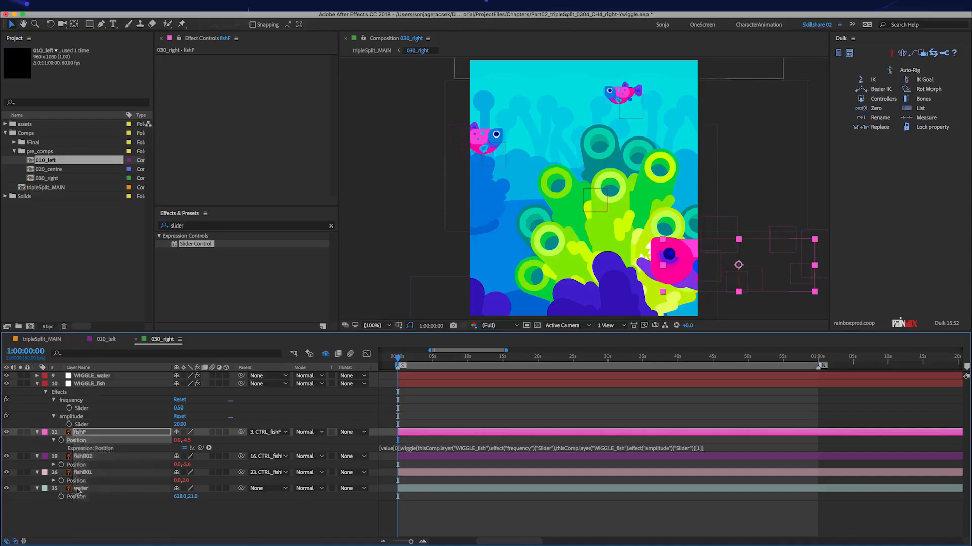
pyautogui.click(77, 497)
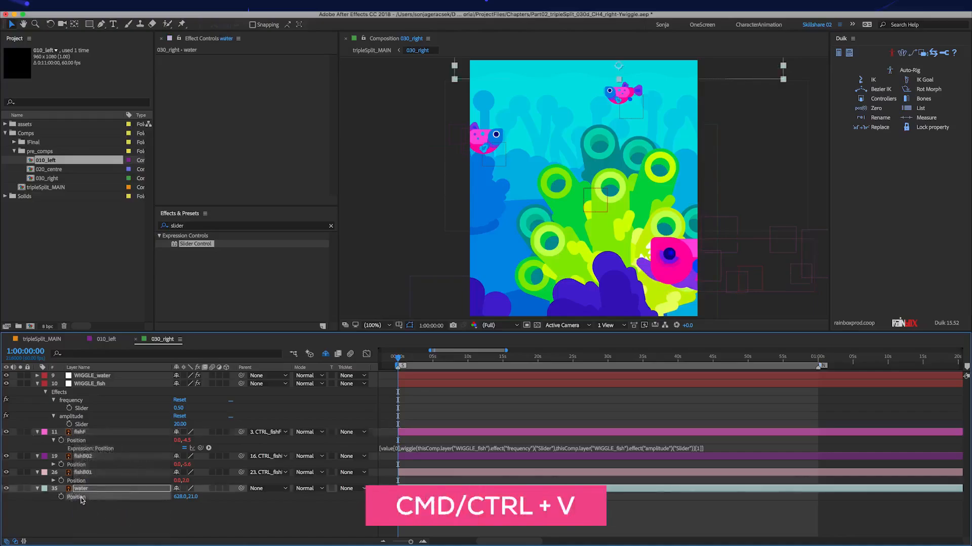
pyautogui.hotkey('ctrl', 'v')
pyautogui.click(54, 498)
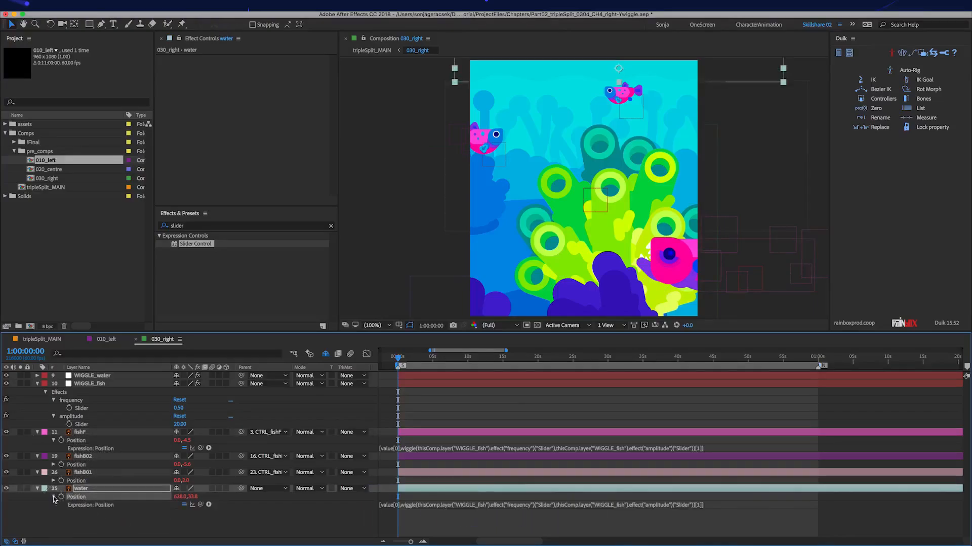
# Change both WIGGLE_fish layer references in the water layer's position expression to WIGGLE_water.
pyautogui.click(488, 504)
pyautogui.doubleClick(488, 505)
pyautogui.write('water')
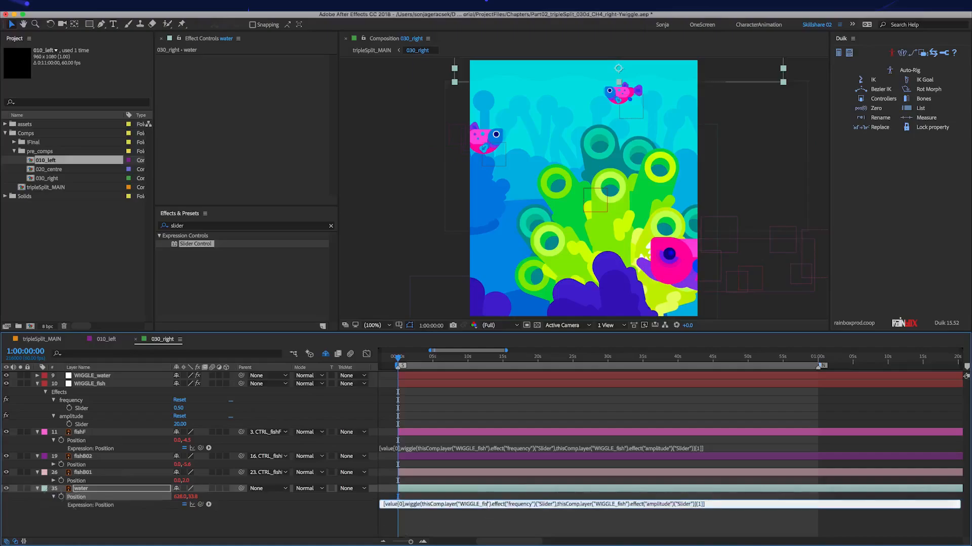
pyautogui.doubleClick(631, 505)
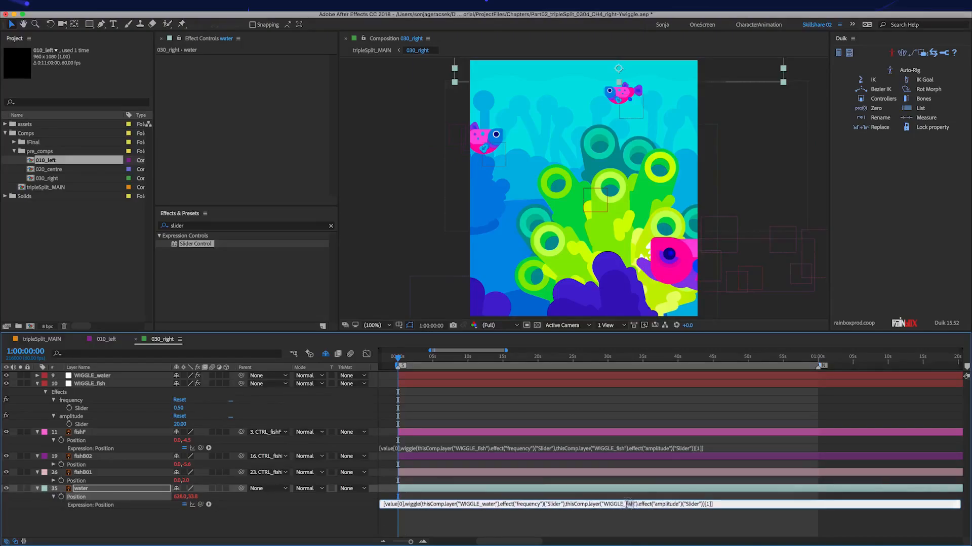
pyautogui.write('water')
pyautogui.press('KP_Enter')
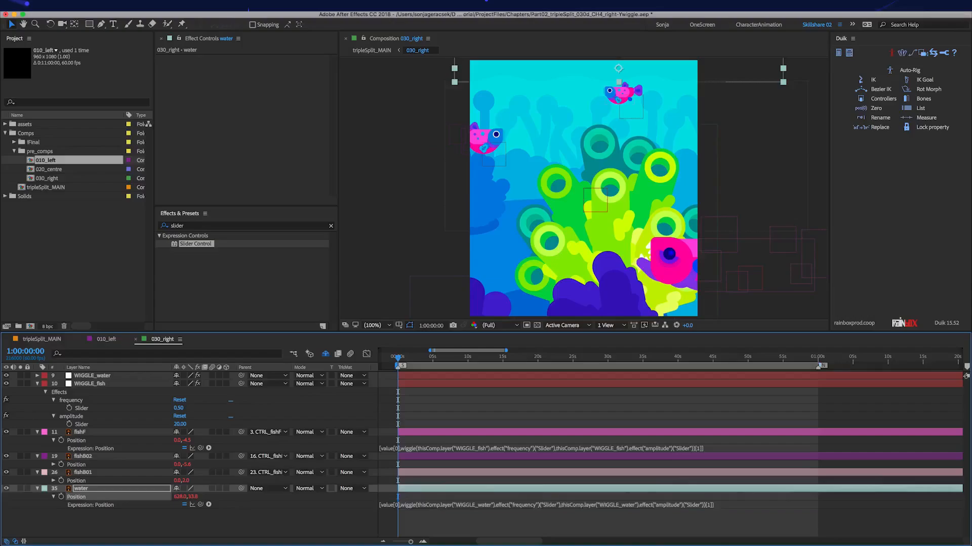
# Limit the water's wiggle to the X axis by rewriting its expression as [wiggle(...)[0],value[1]], keeping the slider references, and preview it.
pyautogui.click(399, 504)
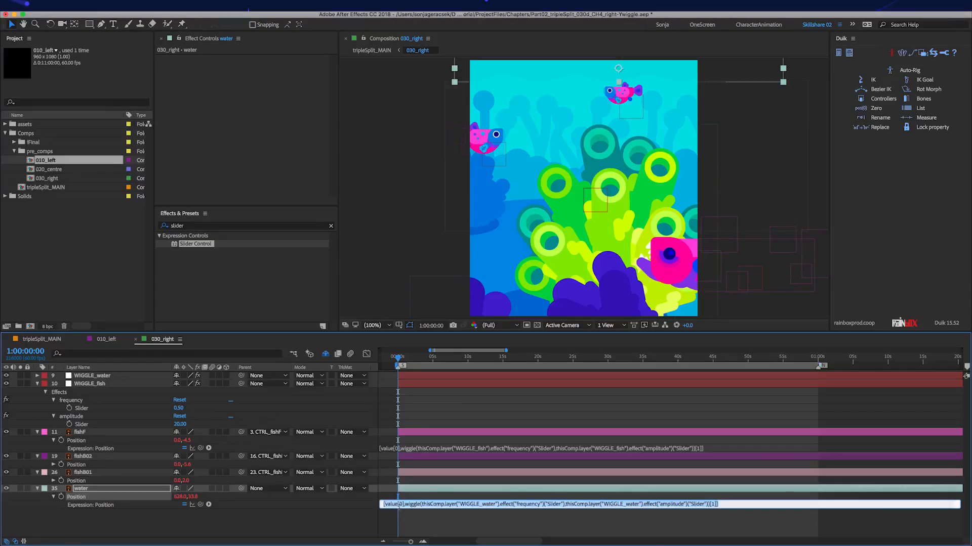
pyautogui.moveTo(399, 504); pyautogui.dragTo(714, 503)
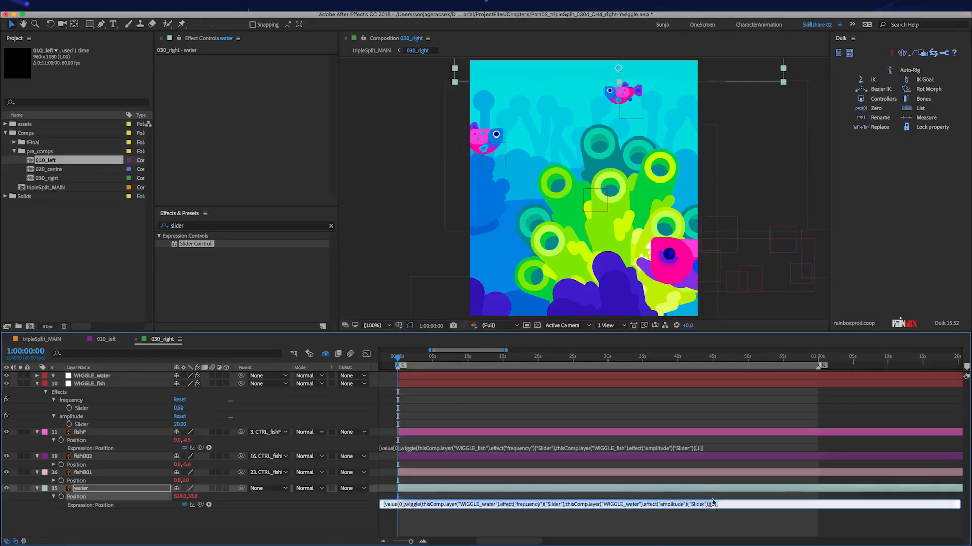
pyautogui.press('BackSpace')
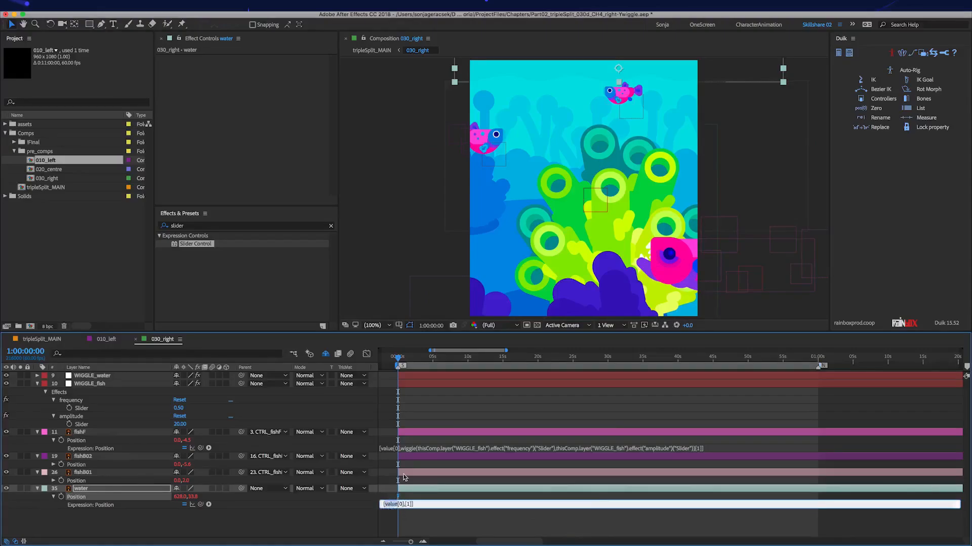
pyautogui.press('super+v')
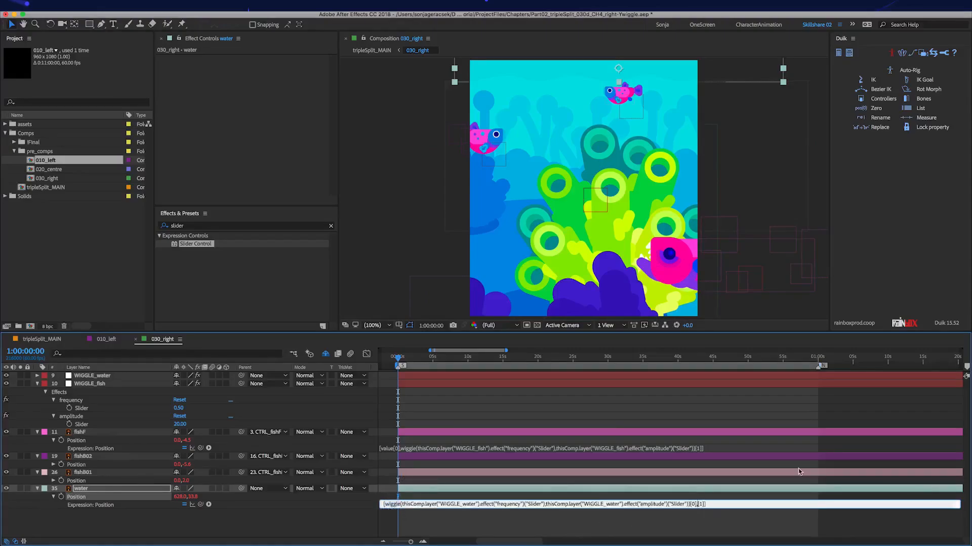
pyautogui.write('value')
pyautogui.press('KP_Enter')
pyautogui.press('Return')
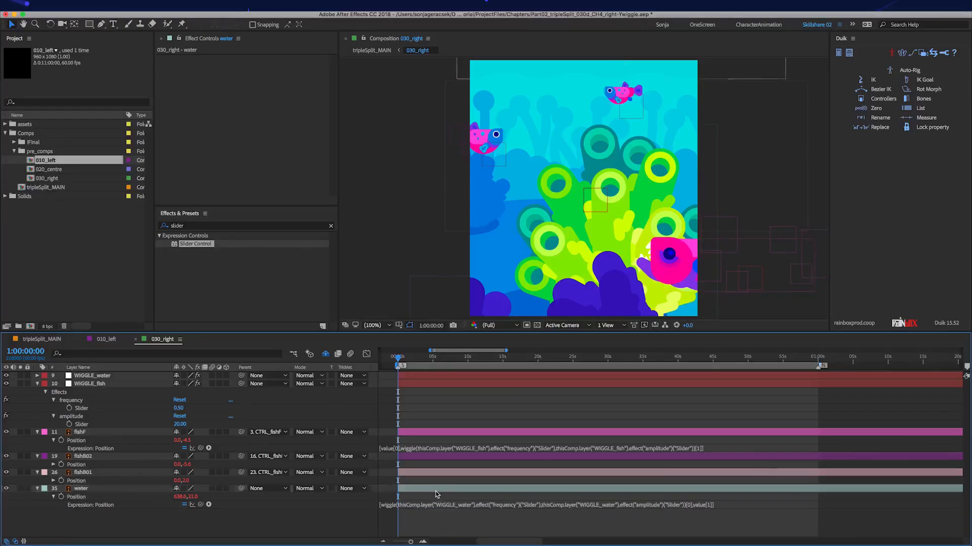
pyautogui.click(113, 377)
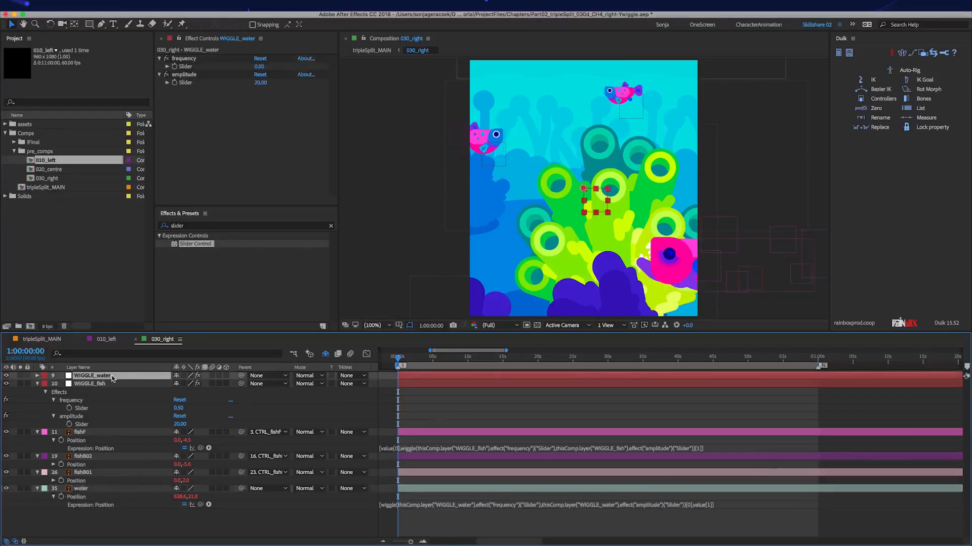
pyautogui.press('KP_0')
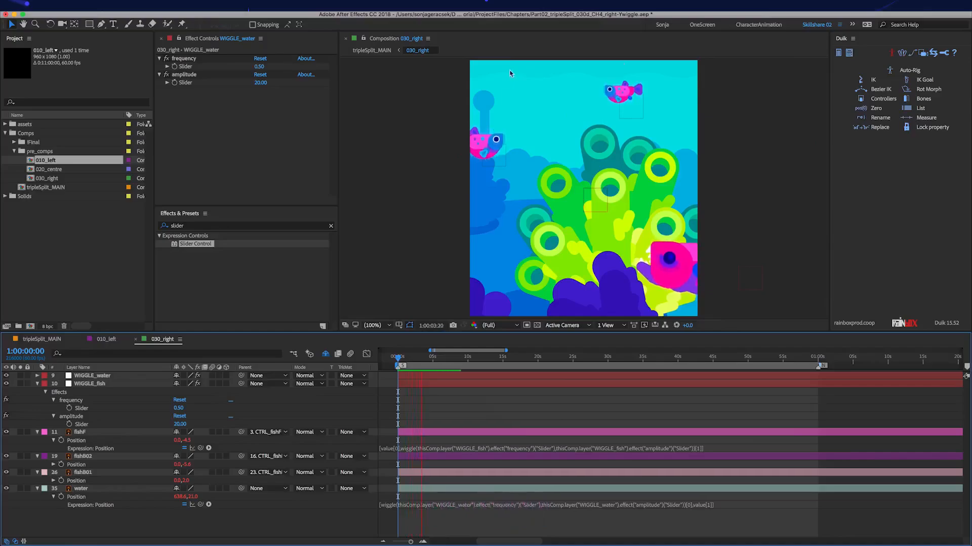
# Reveal the WIGGLE_water layer's slider effects and set its frequency slider to 1.
pyautogui.click(109, 377)
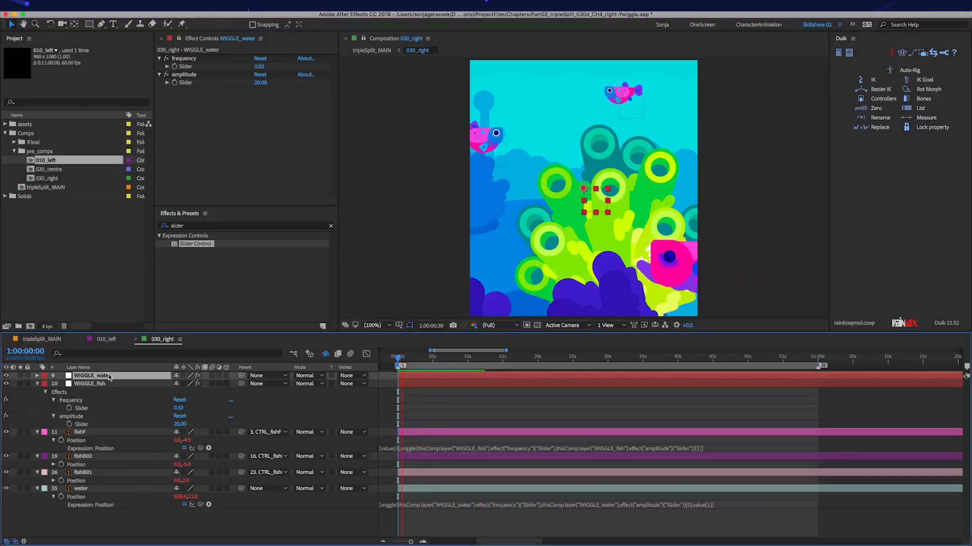
pyautogui.press('u')
pyautogui.press('u')
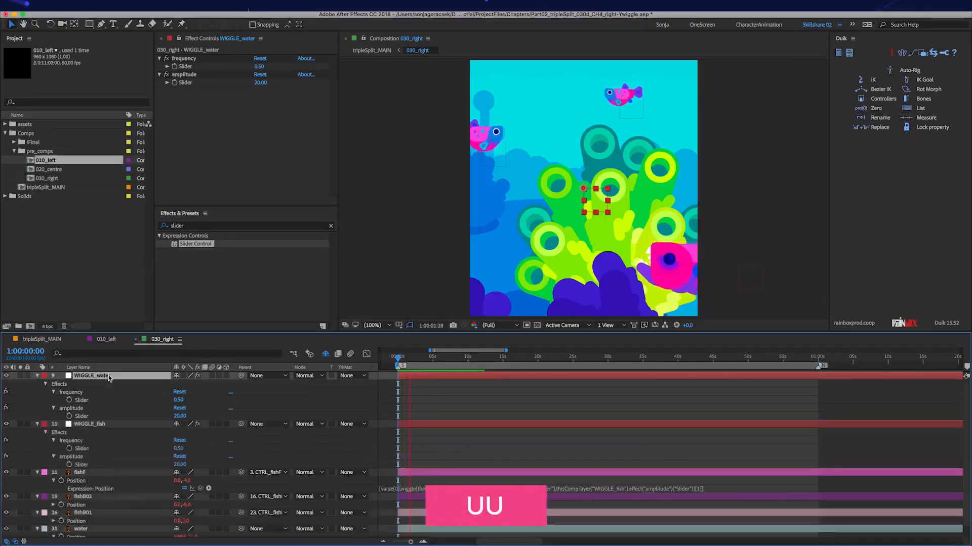
pyautogui.click(180, 400)
pyautogui.write('1')
pyautogui.press('Return')
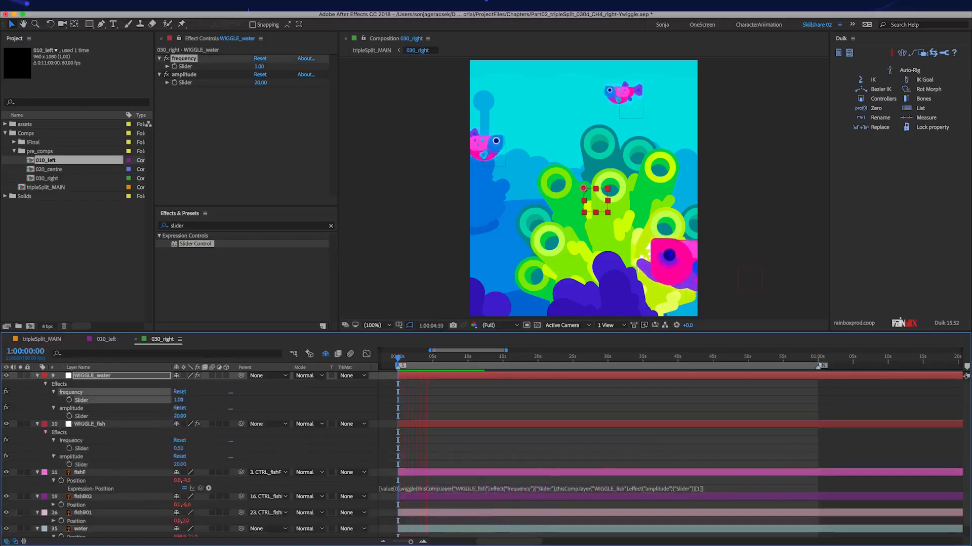
# Set the WIGGLE_water amplitude slider to 50 and preview the water's movement.
pyautogui.click(178, 416)
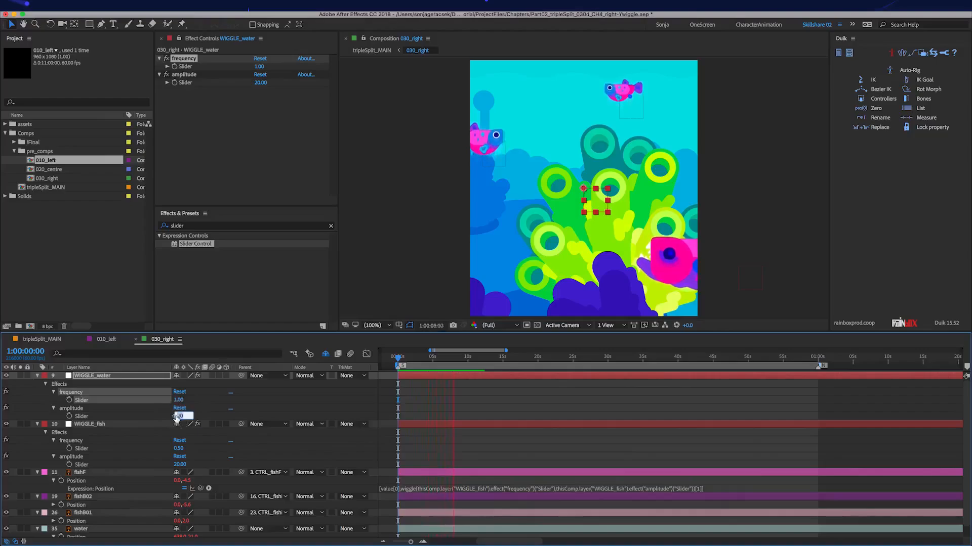
pyautogui.write('50')
pyautogui.press('Return')
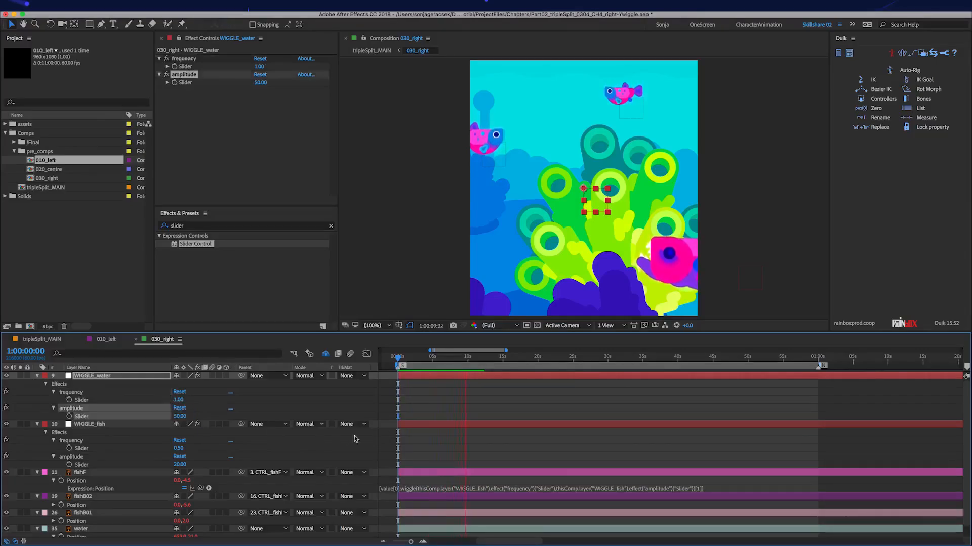
pyautogui.click(430, 401)
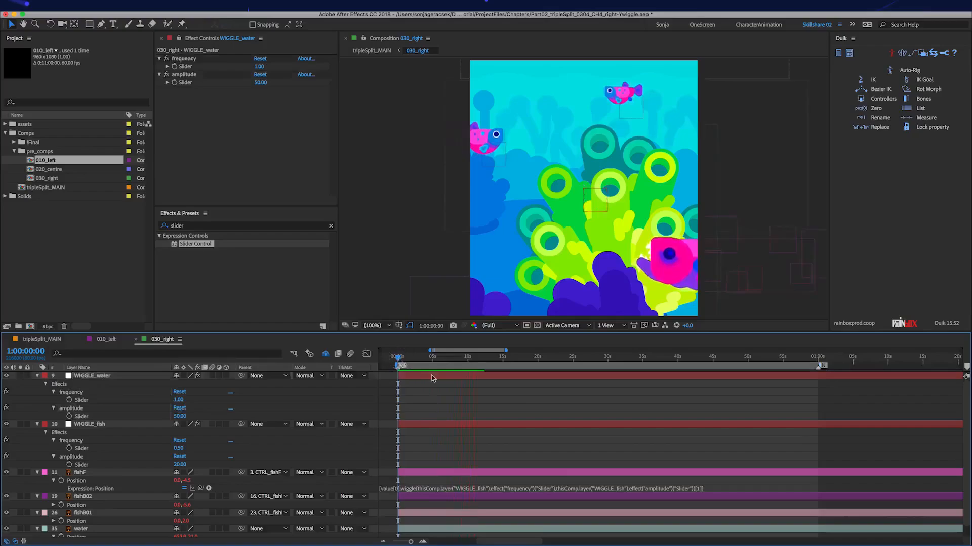
pyautogui.press('KP_0')
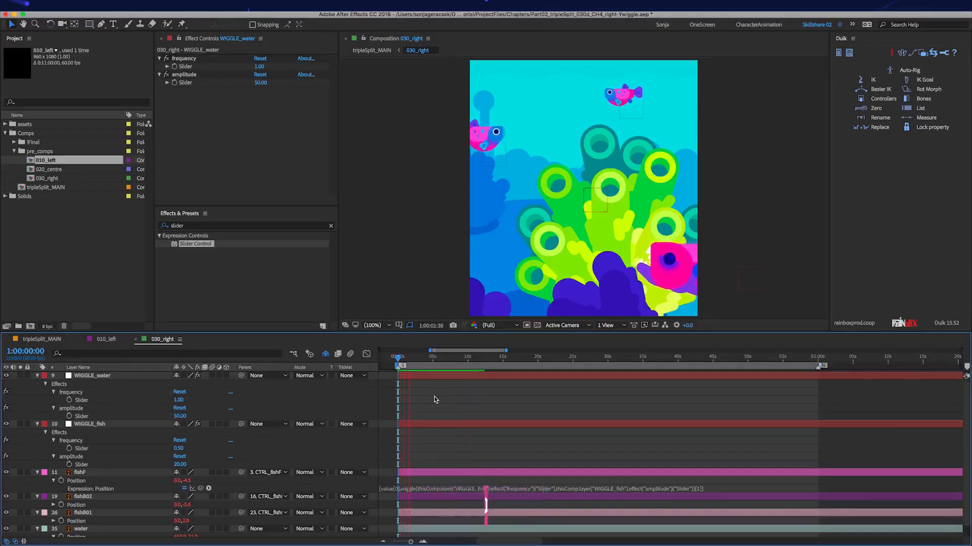
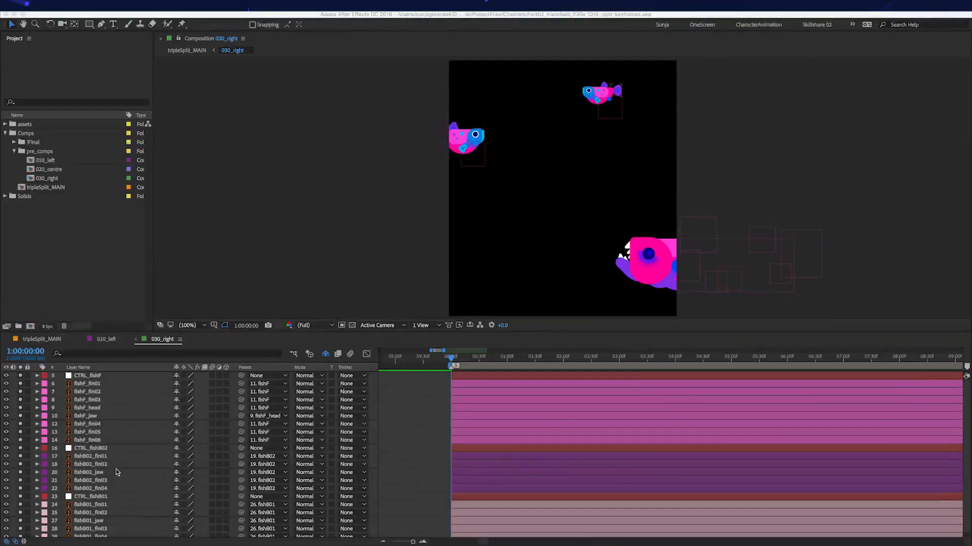
# Add a position keyframe to CTRL_fishB01 at 1:00:00:00.
pyautogui.click(100, 500)
pyautogui.click(100, 500)
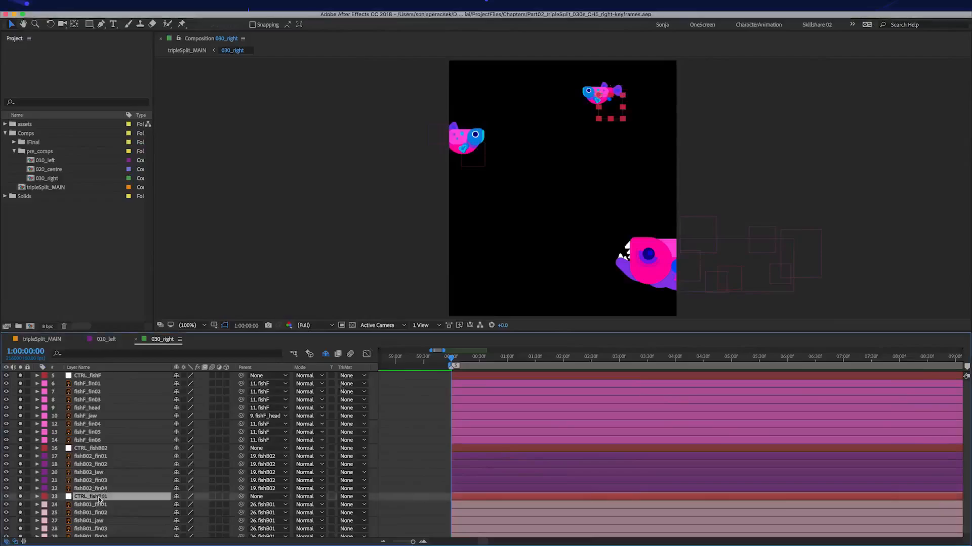
pyautogui.hotkey('alt', 'p')
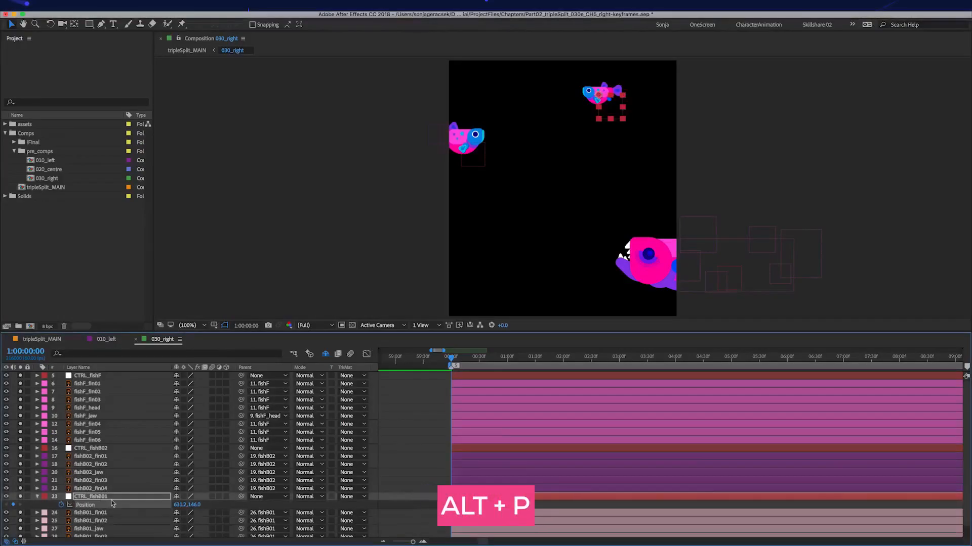
# At 1:01:00:00, move CTRL_fishB01 horizontally across the frame to about 231, 146, keyframing its end position.
pyautogui.click(471, 501)
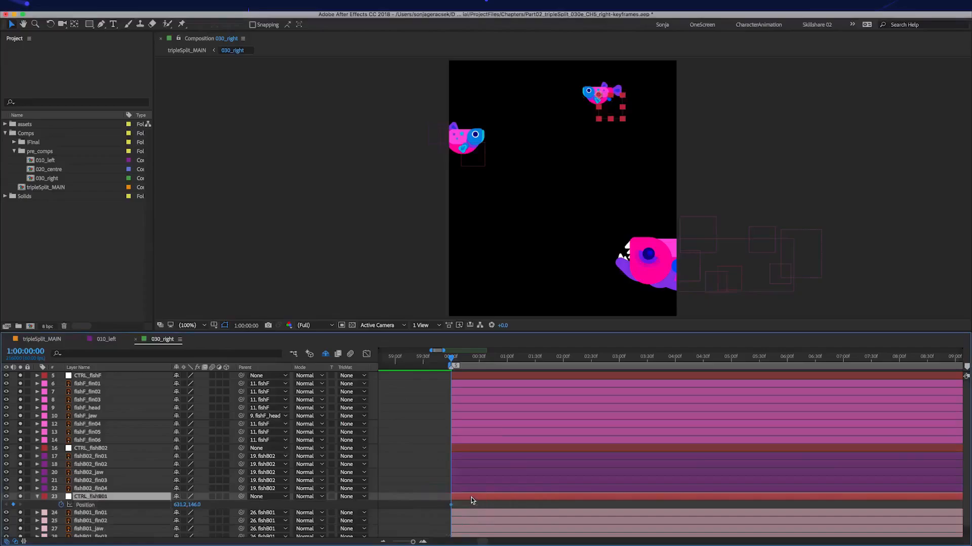
pyautogui.press('-')
pyautogui.press('-')
pyautogui.press('-')
pyautogui.press('-')
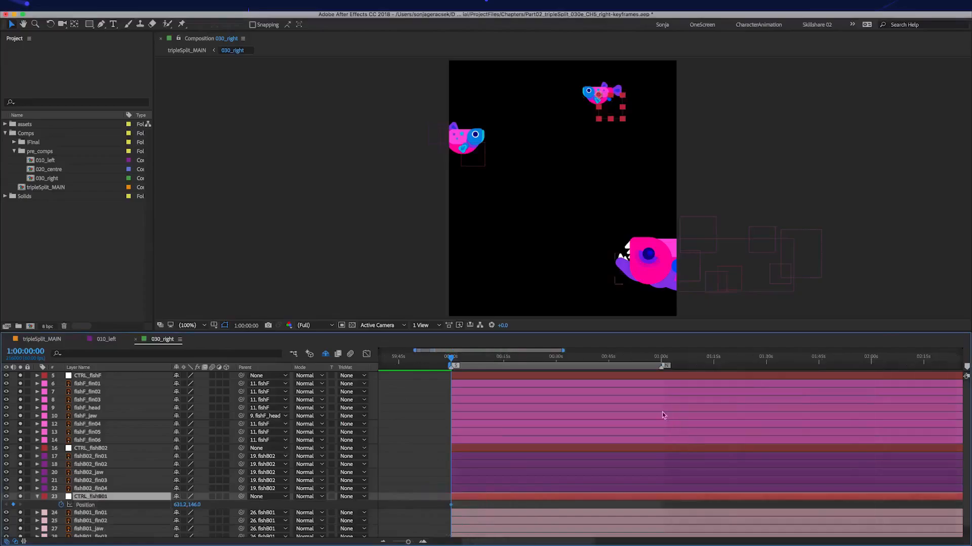
pyautogui.click(661, 359)
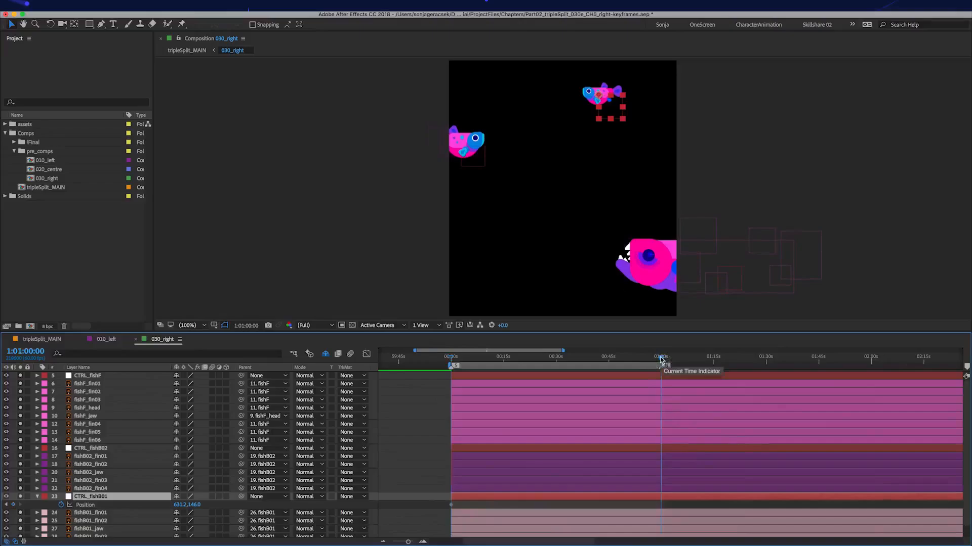
pyautogui.click(597, 98)
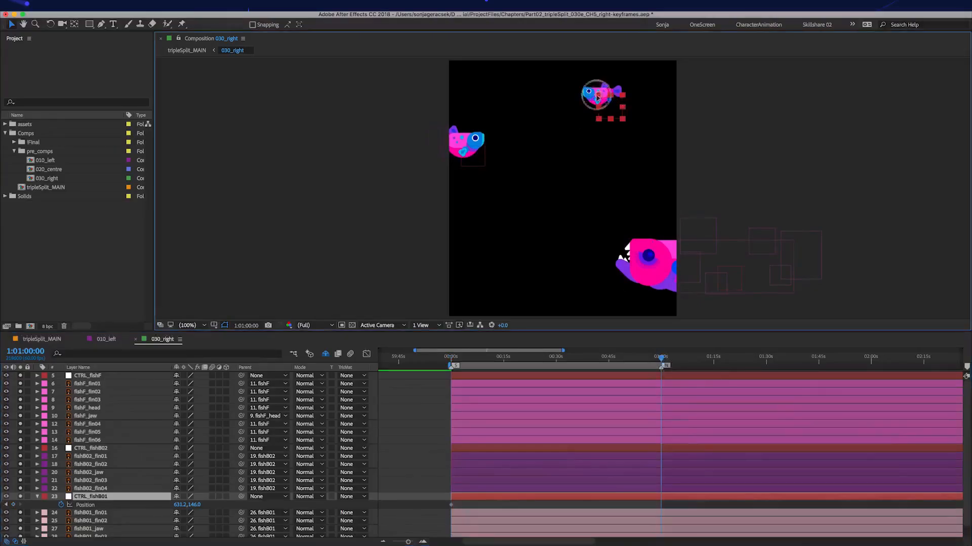
pyautogui.moveTo(597, 98); pyautogui.dragTo(505, 99)
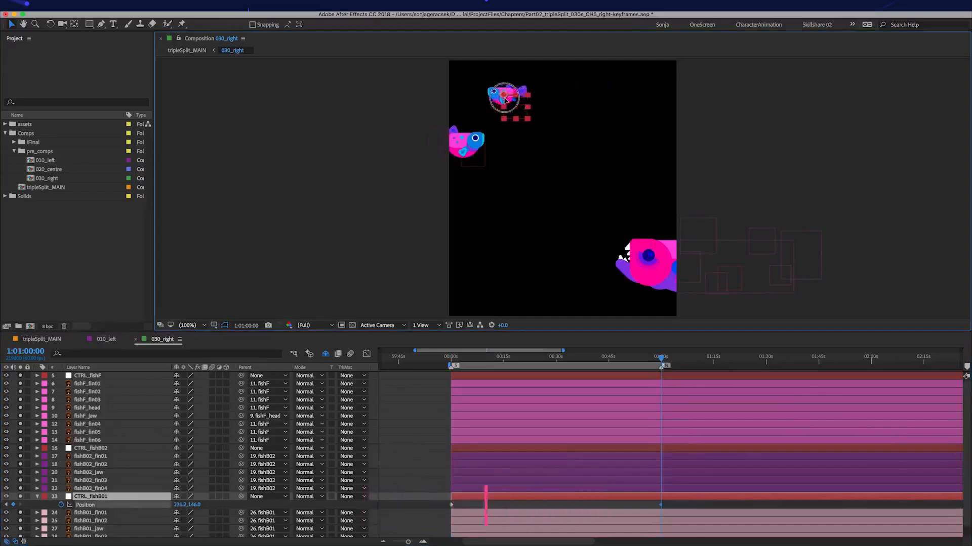
# Add a position keyframe to CTRL_fishB02 and place it at 1:00:00:00.
pyautogui.click(641, 448)
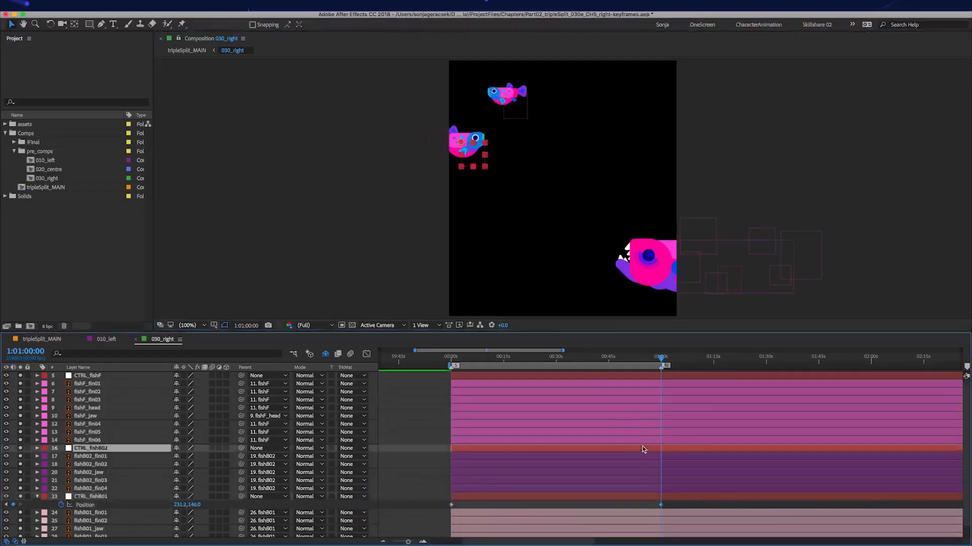
pyautogui.hotkey('alt', 'p')
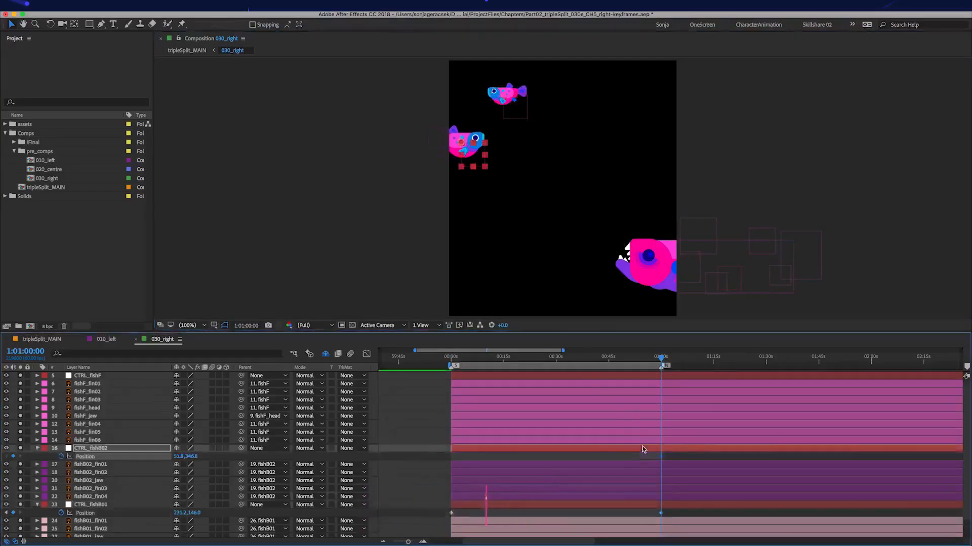
pyautogui.click(488, 460)
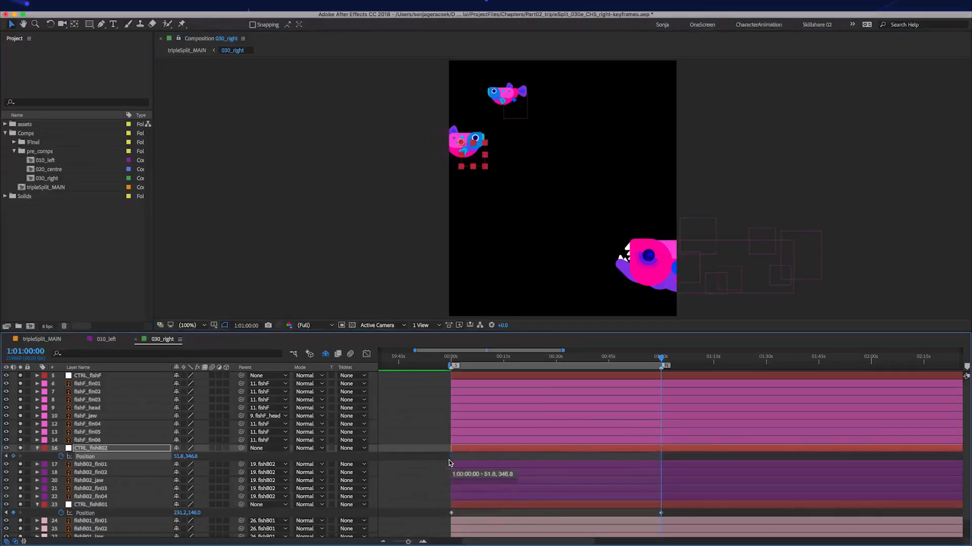
# At 1:01:00:00, move CTRL_fishB02 horizontally across the frame to about 816, 347, keyframing its end position.
pyautogui.press('Home')
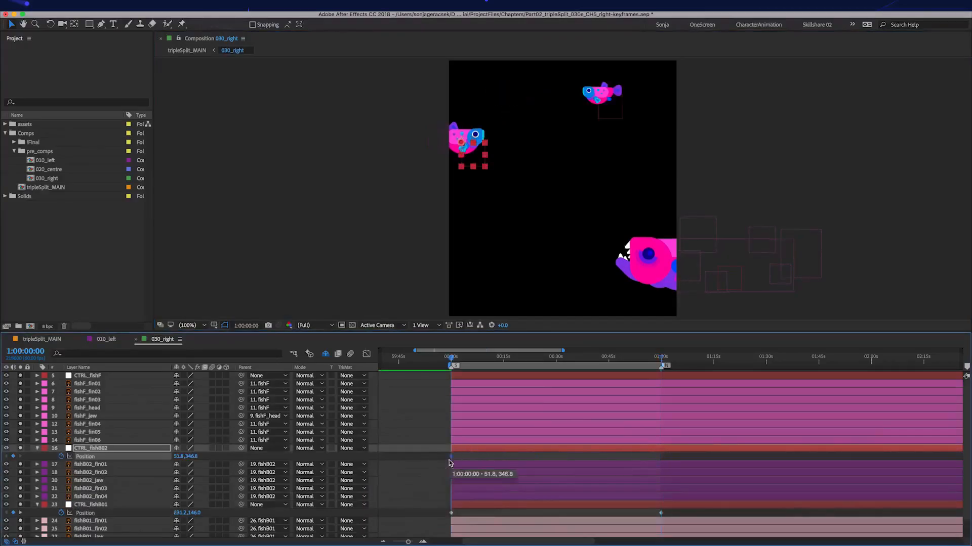
pyautogui.hotkey('alt', 'shift', 'p')
pyautogui.press('k')
pyautogui.moveTo(465, 144); pyautogui.dragTo(645, 144)
# Keyframe CTRL_fishF's position at 1:00:00:00, and at 1:01:00:00 move it horizontally out of the frame to about -322, 869.
pyautogui.click(653, 378)
pyautogui.press('Home')
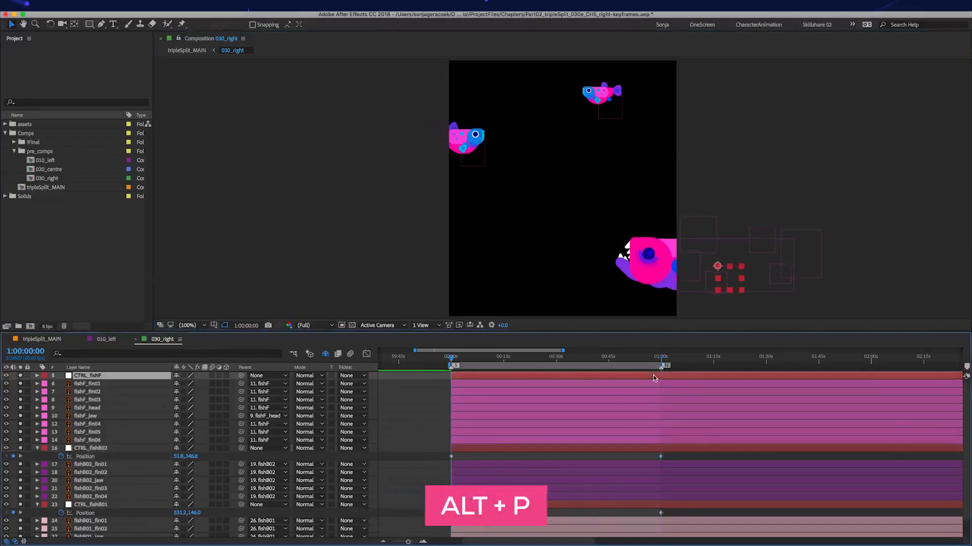
pyautogui.hotkey('alt', 'shift', 'p')
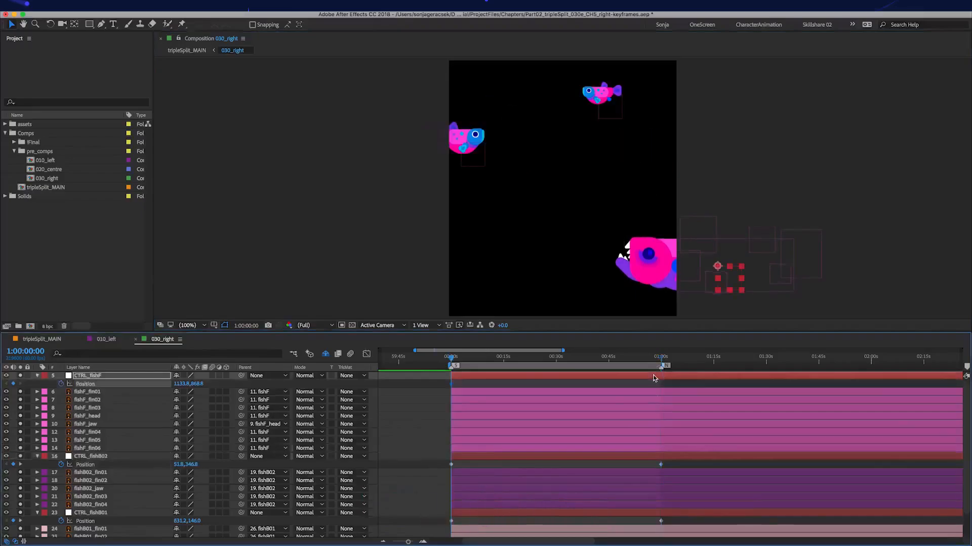
pyautogui.press('k')
pyautogui.moveTo(723, 266); pyautogui.dragTo(373, 282)
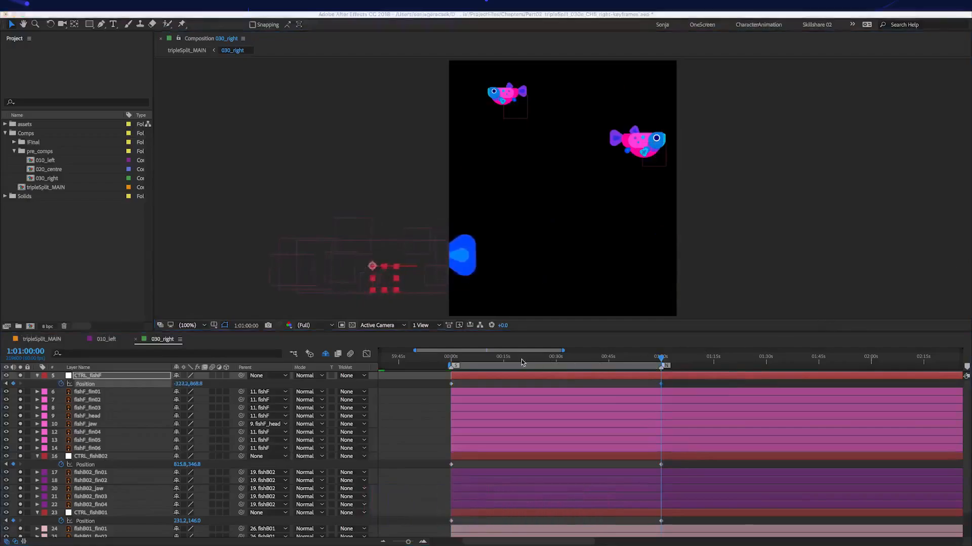
# Scrub through the swim from 1:00:00:00 to 1:01:00:00 and extend CTRL_fishB02's end position to about 844, 347.
pyautogui.click(451, 358)
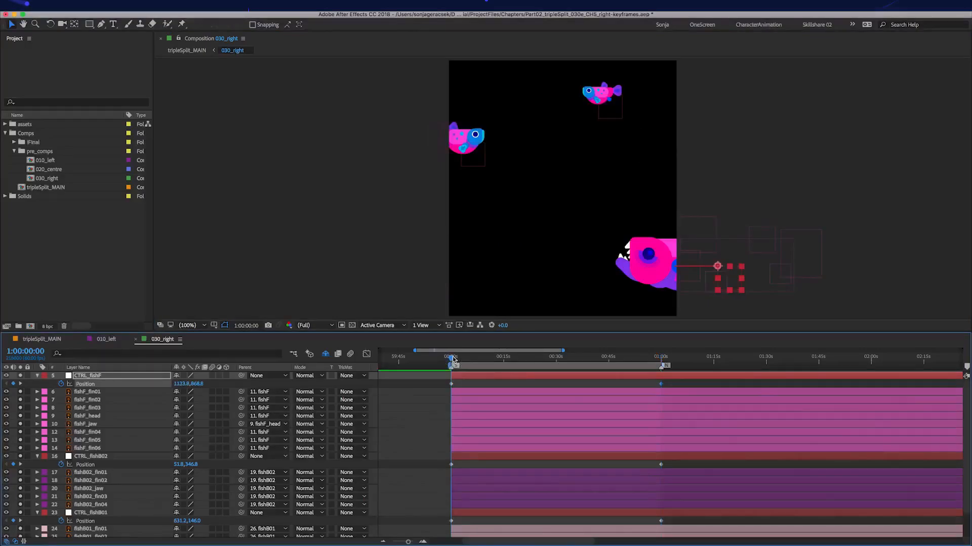
pyautogui.moveTo(452, 359); pyautogui.dragTo(659, 374)
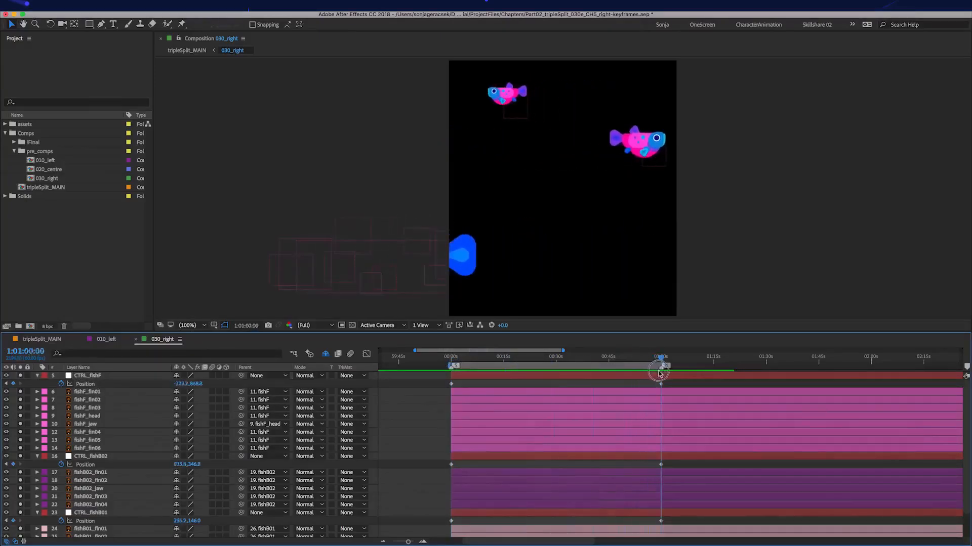
pyautogui.click(676, 456)
pyautogui.moveTo(645, 145); pyautogui.dragTo(652, 145)
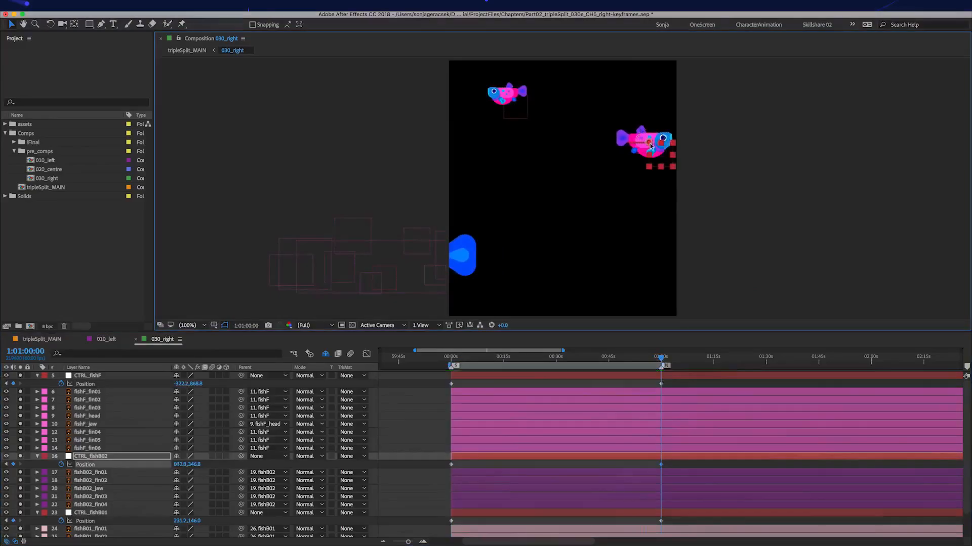
pyautogui.moveTo(661, 358)
pyautogui.mouseDown()
pyautogui.moveTo(454, 356)
pyautogui.moveTo(665, 362)
pyautogui.mouseUp()
# Pull CTRL_fishB01's end position at 1:01:00:00 back to about 309, 146 and preview the fish swimming.
pyautogui.click(661, 522)
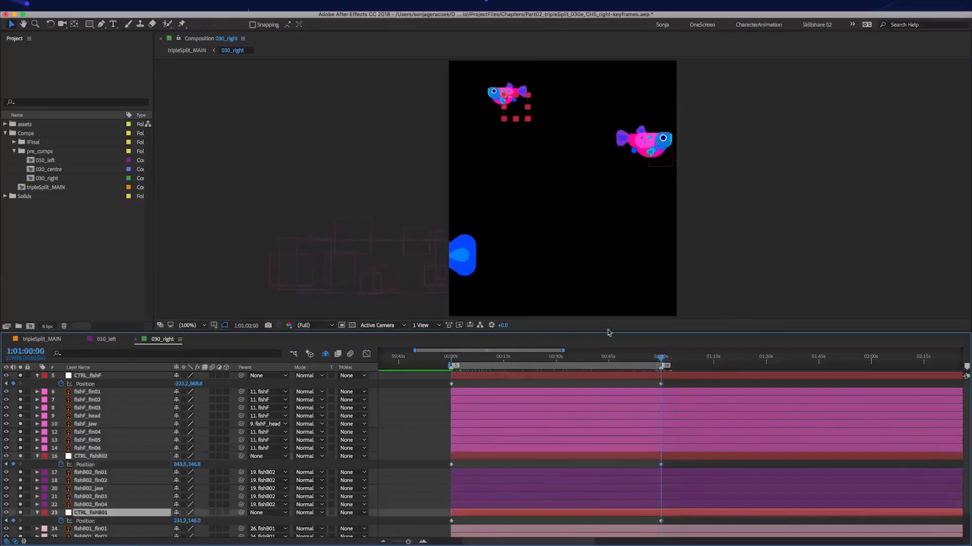
pyautogui.moveTo(504, 97); pyautogui.dragTo(524, 97)
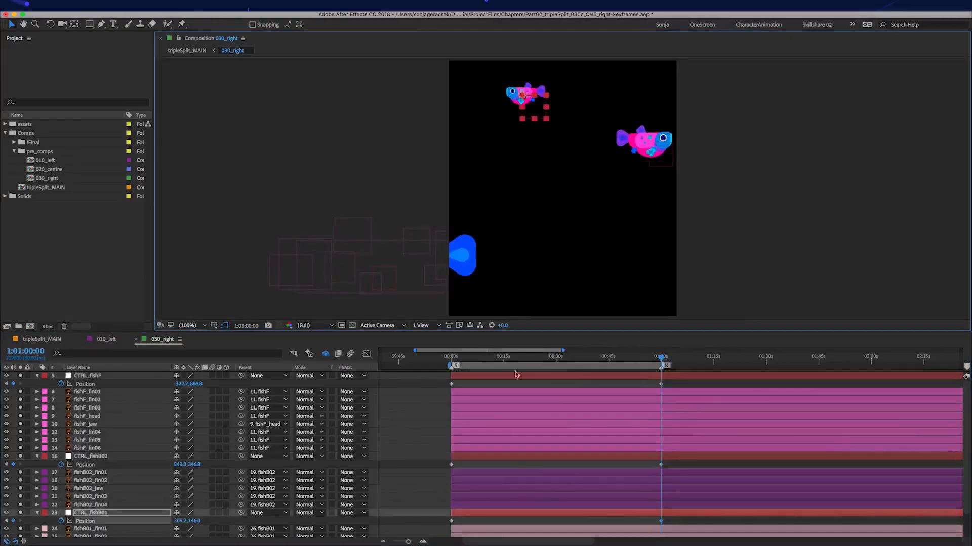
pyautogui.press('KP_0')
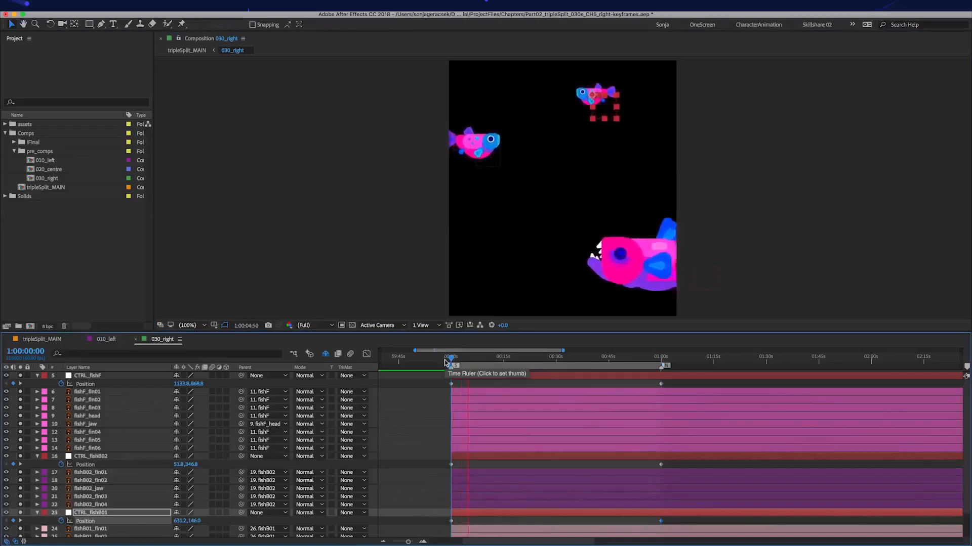
pyautogui.press('space')
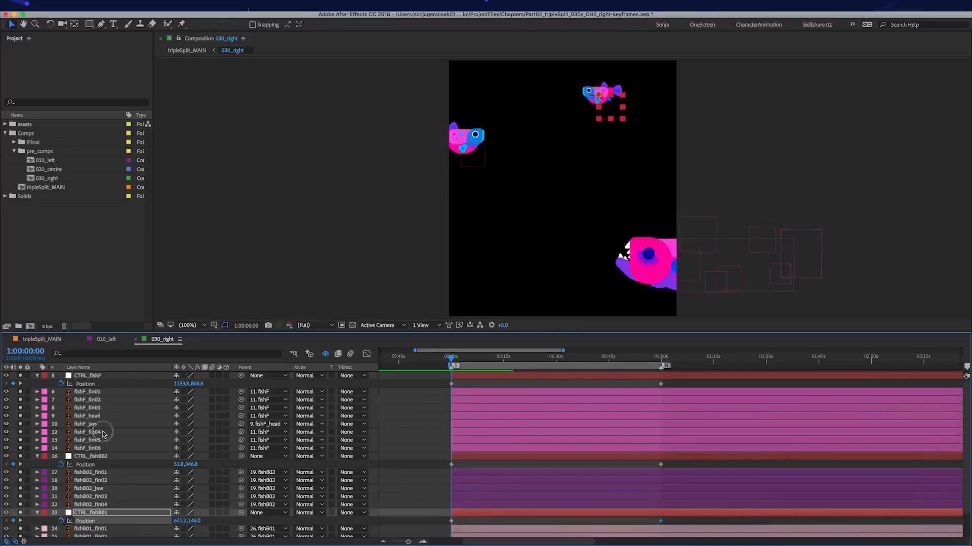
# Keyframe fishF_fin04's rotation at 1:00:00:00 and set it to 15° at 1:00:00:30.
pyautogui.click(103, 434)
pyautogui.hotkey('alt', 'r')
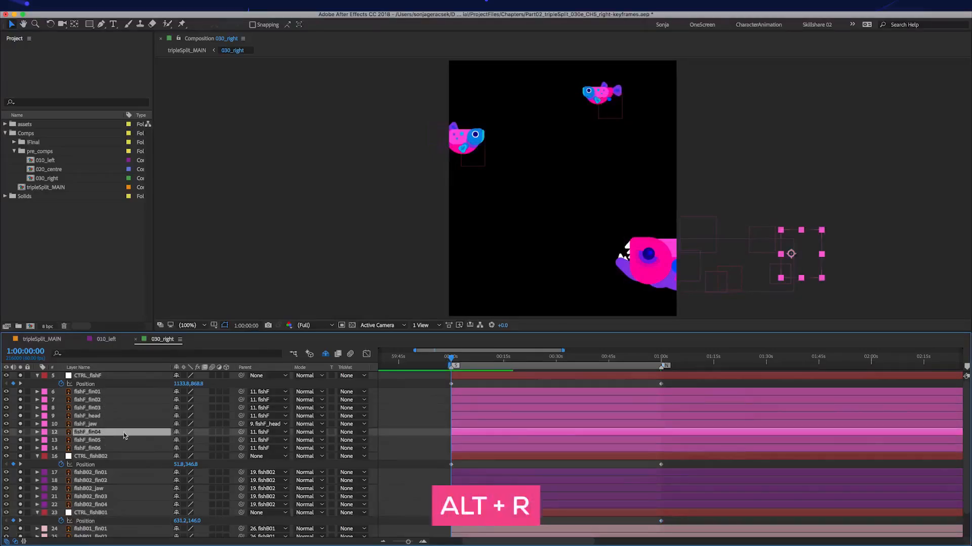
pyautogui.press('r')
pyautogui.hotkey('shift', 'pagedown')
pyautogui.hotkey('shift', 'pagedown')
pyautogui.hotkey('shift', 'pagedown')
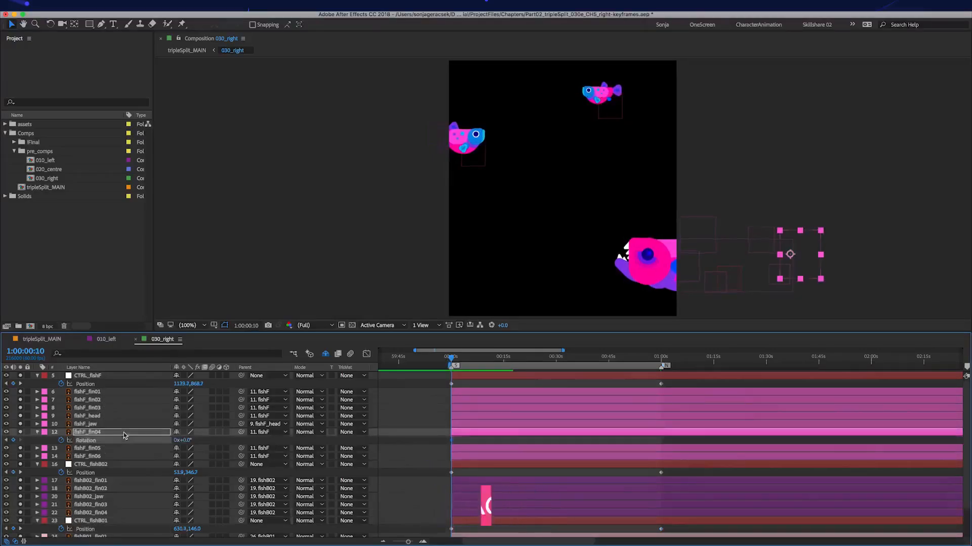
pyautogui.press('=')
pyautogui.press('=')
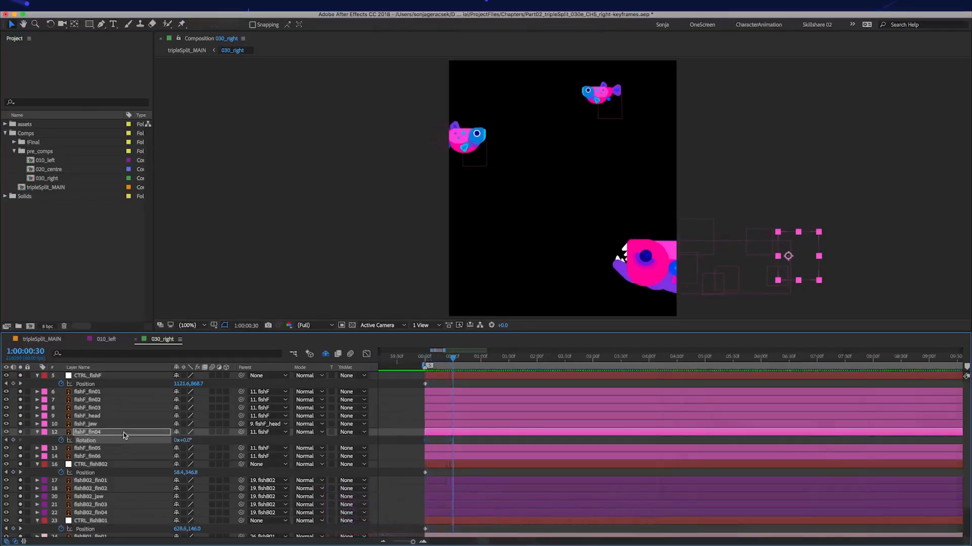
pyautogui.click(188, 440)
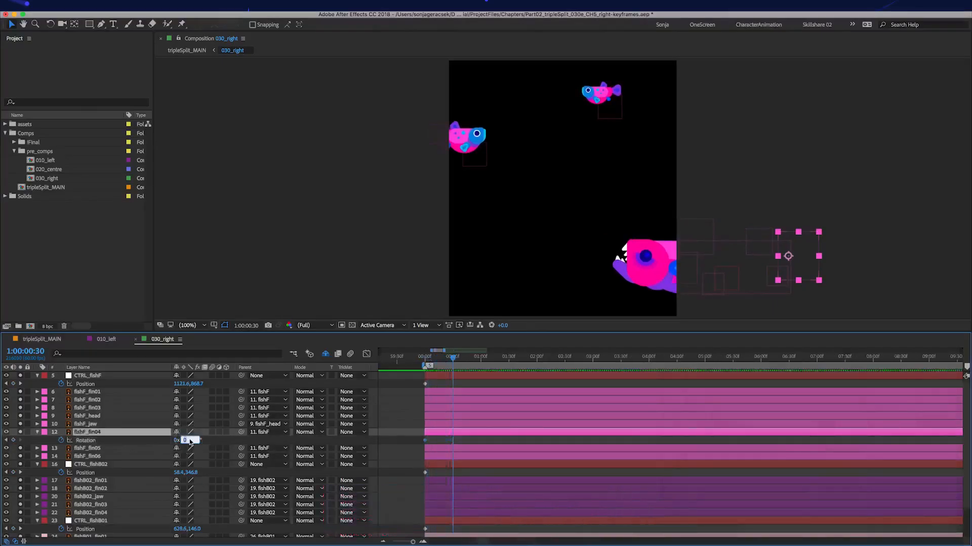
pyautogui.press('Return')
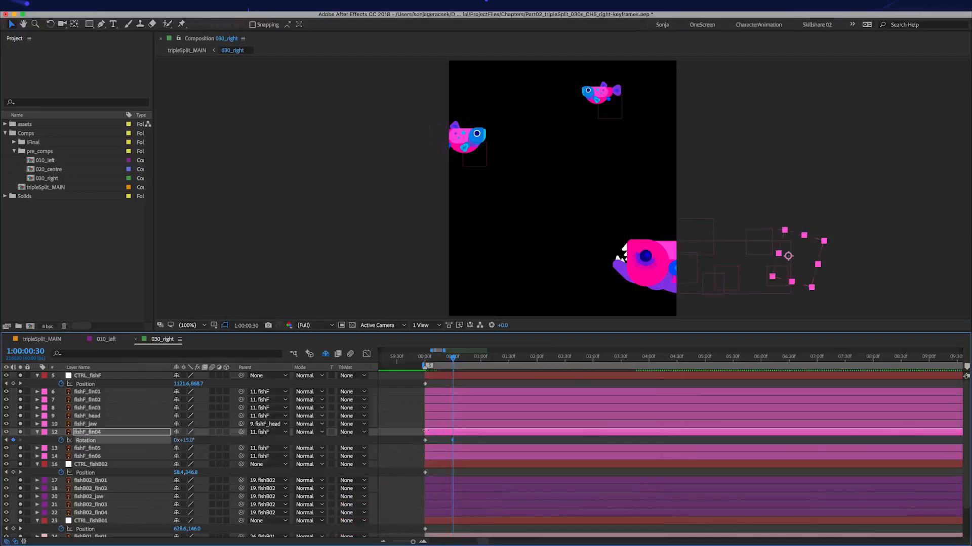
# Easy ease fishF_fin04's two rotation keyframes and add a loopOut expression with type "pingpong" to the rotation.
pyautogui.moveTo(408, 433); pyautogui.dragTo(461, 449)
pyautogui.press('F9')
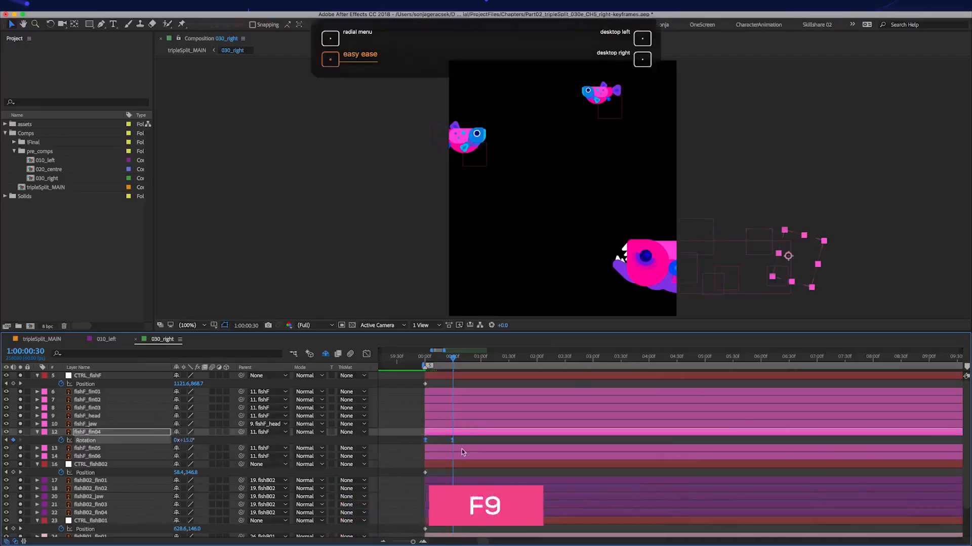
pyautogui.keyDown('alt'); pyautogui.click(61, 440); pyautogui.keyUp('alt')
pyautogui.click(209, 449)
pyautogui.moveTo(247, 509)
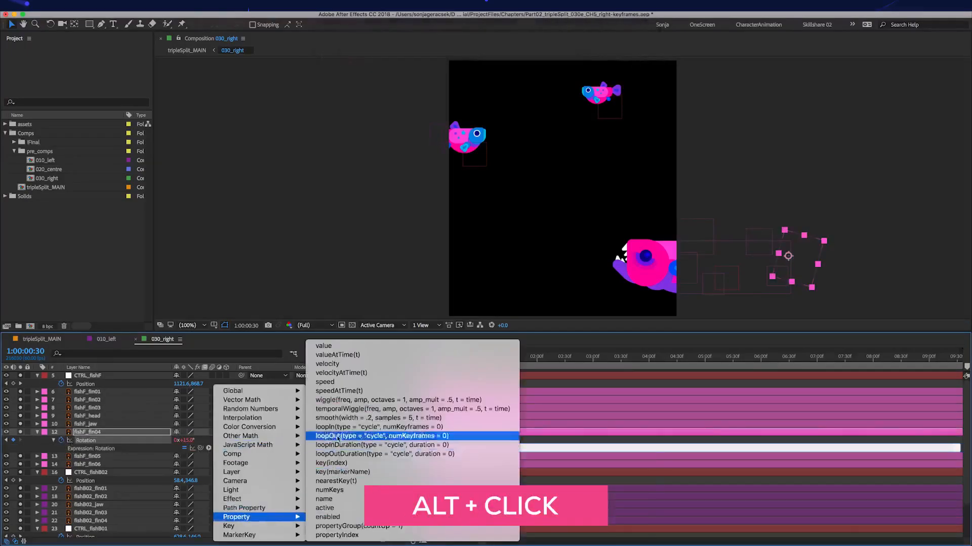
pyautogui.click(344, 436)
pyautogui.doubleClick(429, 448)
pyautogui.write('pingpong')
pyautogui.press('KP_Enter')
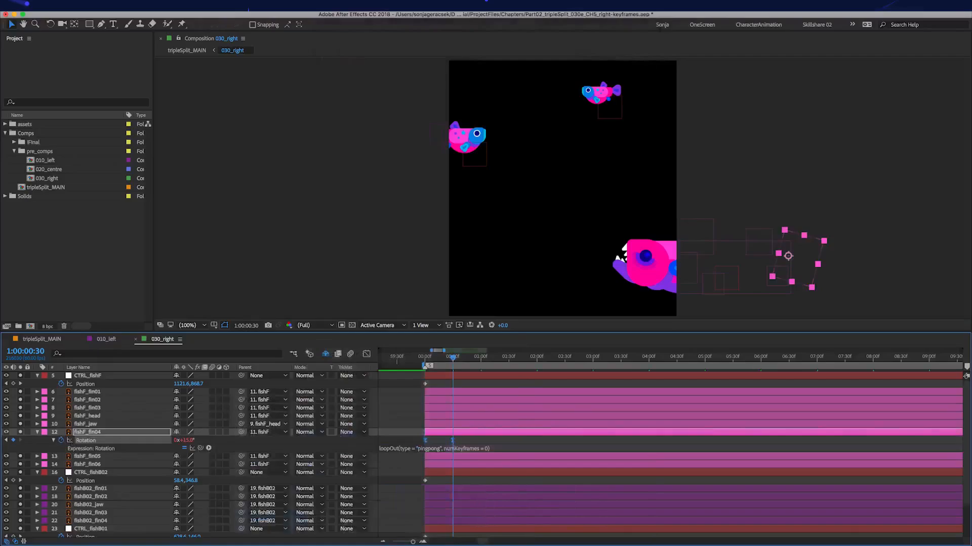
# Copy fishF_fin04's looping rotation to fishF_fin05 and fishF_fin06, with the keyframes starting at 1:00:00:00.
pyautogui.click(85, 441)
pyautogui.click(97, 457)
pyautogui.keyDown('shift'); pyautogui.click(99, 465); pyautogui.keyUp('shift')
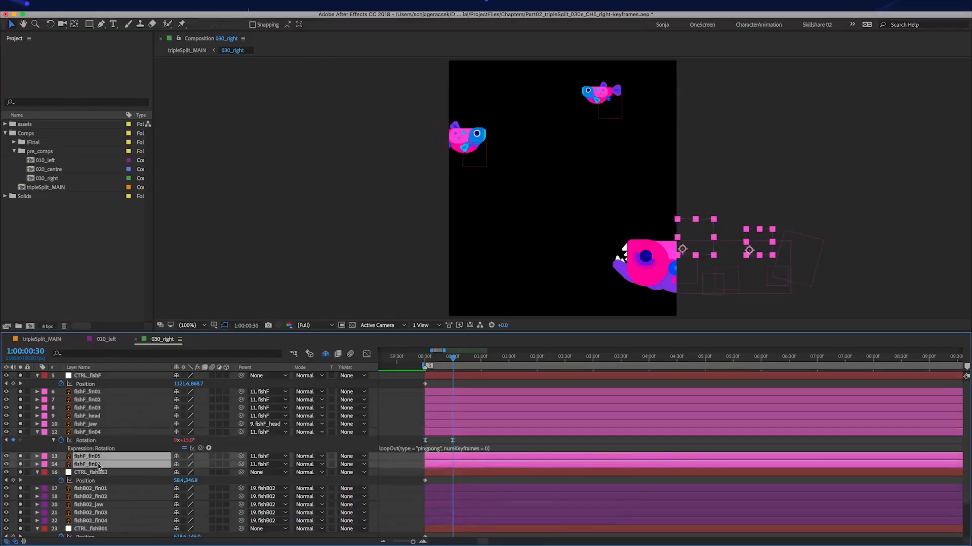
pyautogui.press('Home')
pyautogui.hotkey('ctrl', 'v')
# Offset the fishF_fin05 and fishF_fin06 layers 10 frames earlier, and fishF_fin06 another 10 frames earlier.
pyautogui.hotkey('alt', 'shift', 'pageup')
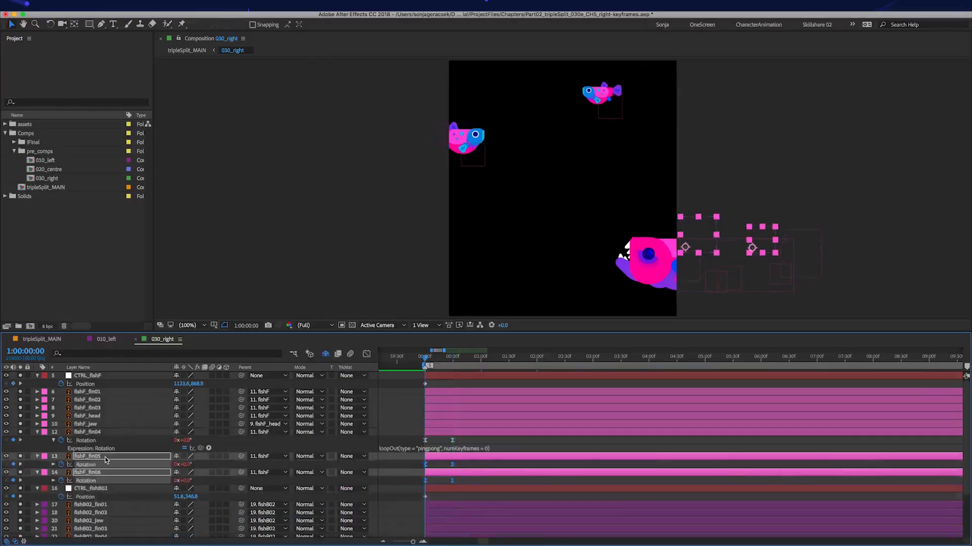
pyautogui.click(467, 473)
pyautogui.hotkey('alt', 'shift', 'pageup')
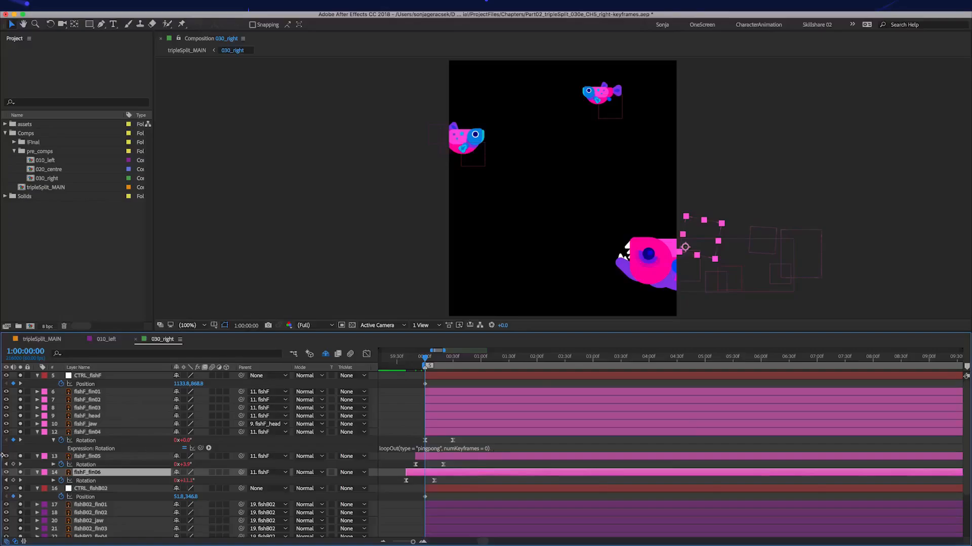
# Animate fishF_fin02's rotation with easy-eased keyframes from 0° at 1:00:00:00 to -15° at 1:00:00:30.
pyautogui.click(100, 400)
pyautogui.hotkey('alt', 'r')
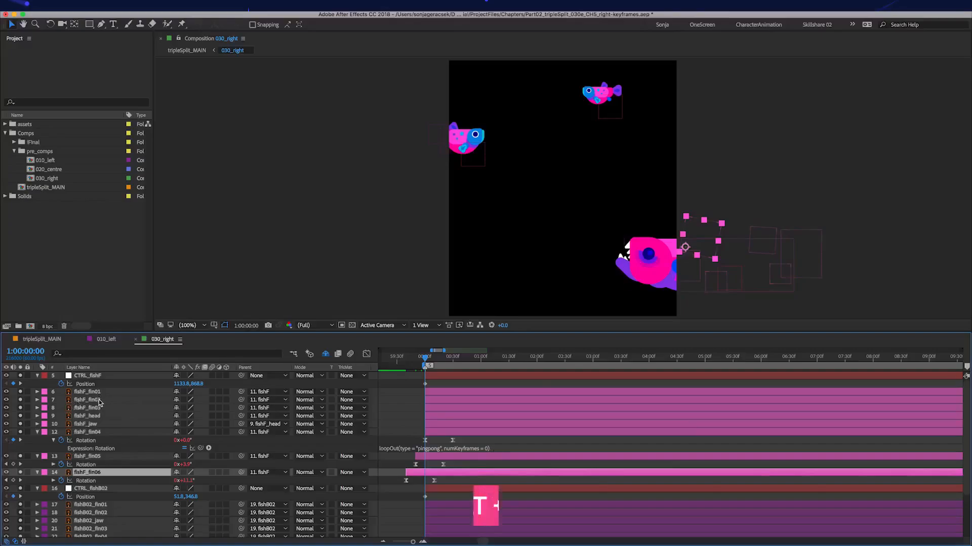
pyautogui.hotkey('shift', 'pagedown')
pyautogui.hotkey('shift', 'pagedown')
pyautogui.hotkey('shift', 'pagedown')
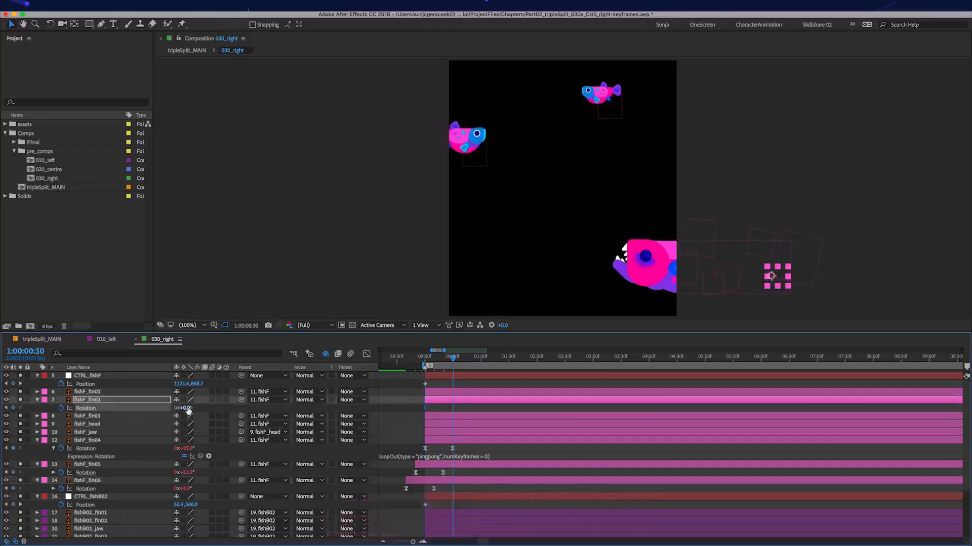
pyautogui.click(188, 410)
pyautogui.press('Return')
pyautogui.press('F9')
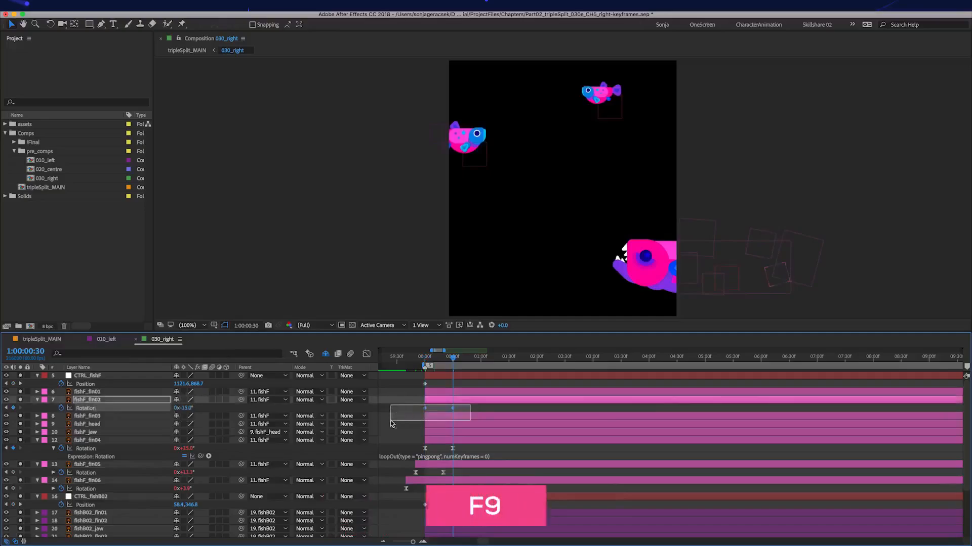
# Copy only the loopOut expression from fishF_fin04's rotation and paste it onto fishF_fin02.
pyautogui.rightClick(109, 456)
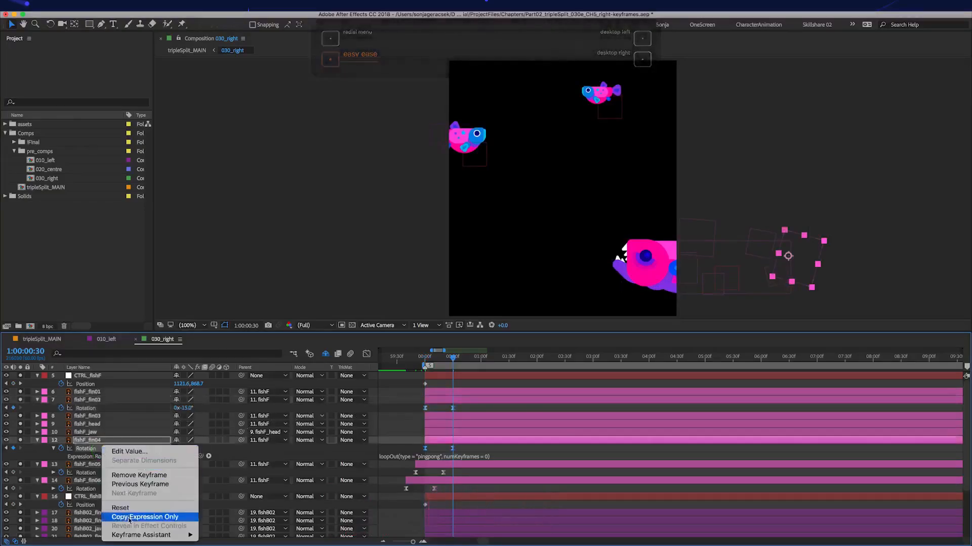
pyautogui.click(145, 517)
pyautogui.click(88, 408)
pyautogui.hotkey('ctrl', 'v')
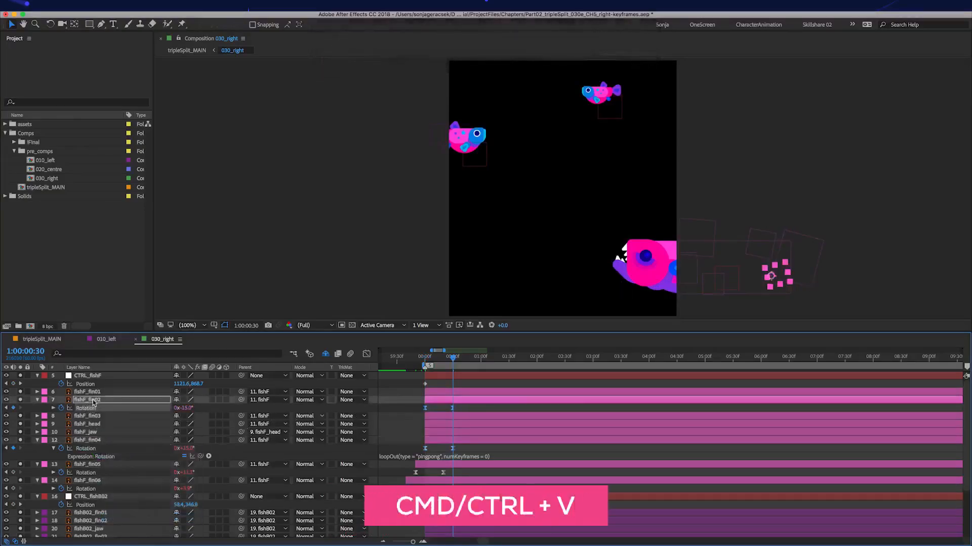
# Copy fishF_fin02's looping rotation onto fishF_fin01 and fishF_fin03.
pyautogui.click(81, 409)
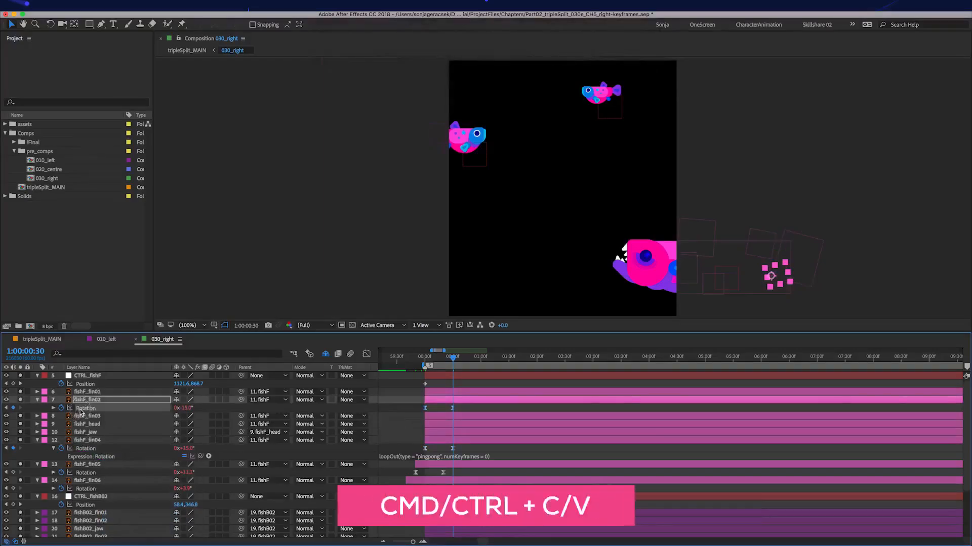
pyautogui.click(89, 392)
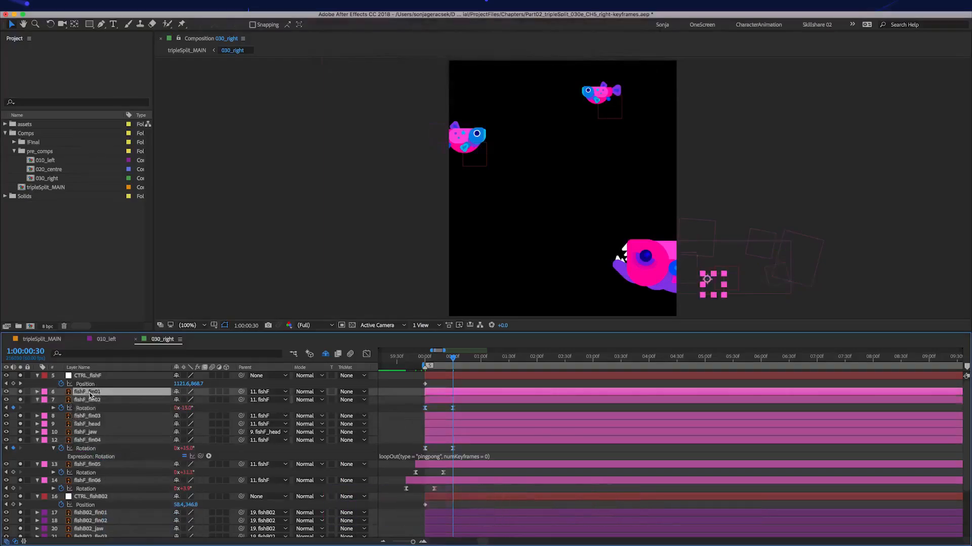
pyautogui.keyDown('super'); pyautogui.click(97, 417); pyautogui.keyUp('super')
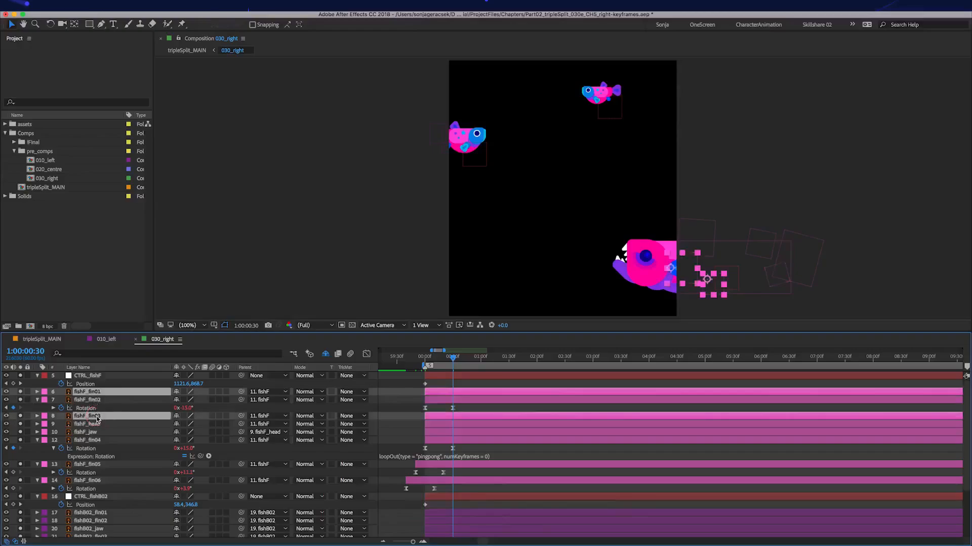
# Offset the fishF_fin01 and fishF_fin03 layers 10 frames earlier, and fishF_fin03 another 10 frames earlier.
pyautogui.hotkey('alt', 'shift', 'pageup')
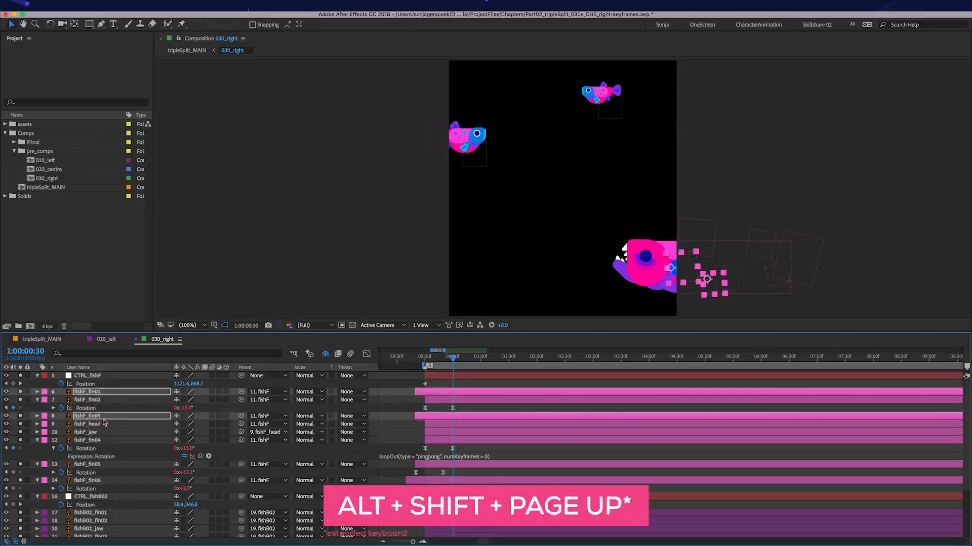
pyautogui.click(404, 423)
pyautogui.click(423, 420)
pyautogui.hotkey('alt', 'shift', 'pageup')
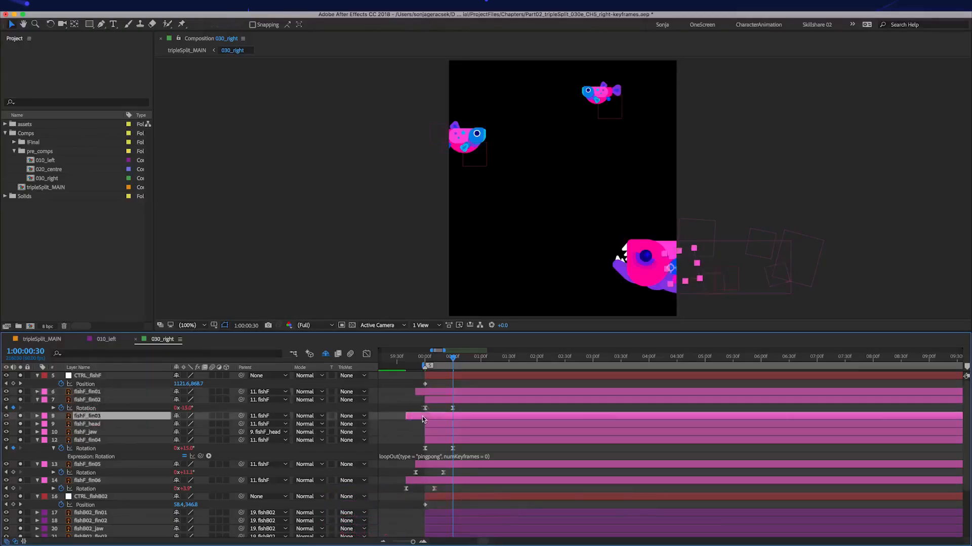
# Shift the fishF_fin01, fishF_fin02 and fishF_fin03 layers together about 5 frames earlier and return to 1:00:00:00.
pyautogui.click(432, 392)
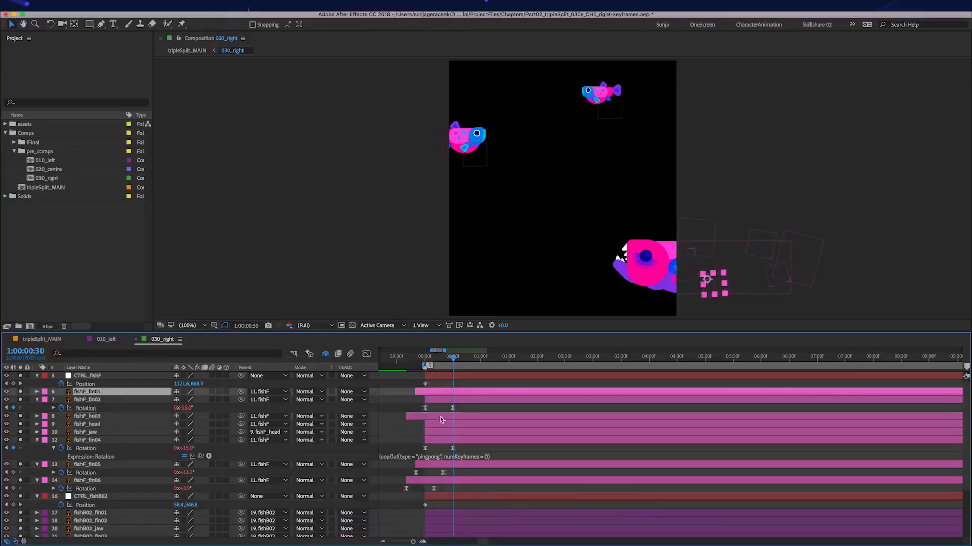
pyautogui.keyDown('shift'); pyautogui.click(440, 417); pyautogui.keyUp('shift')
pyautogui.hotkey('alt', 'pageup')
pyautogui.hotkey('alt', 'pageup')
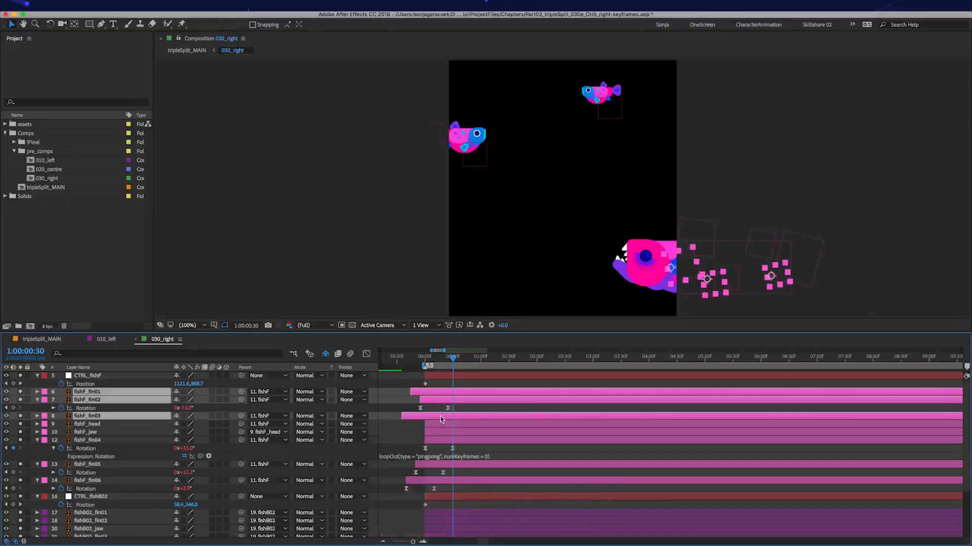
pyautogui.press('Home')
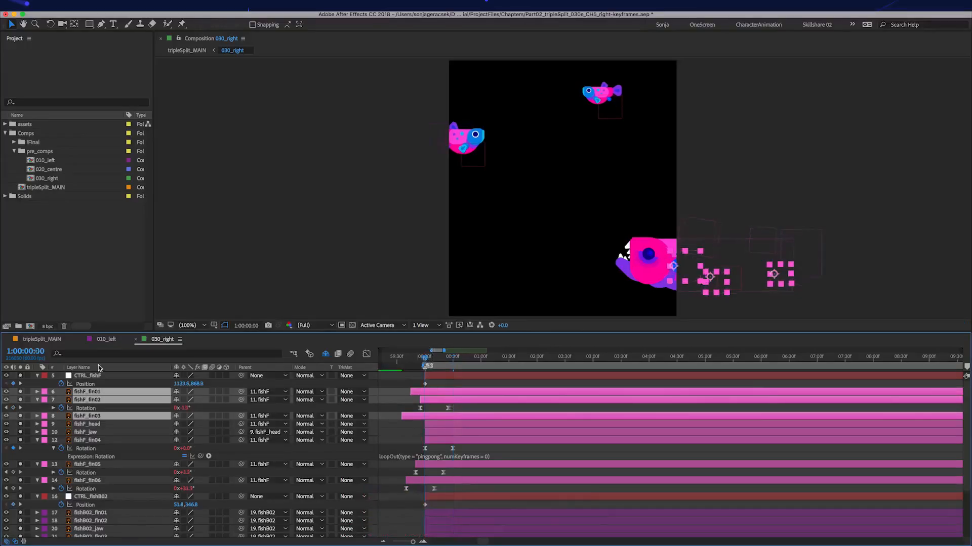
# Keyframe fishB02_fin03's rotation from 0° at 1:00:00:00 to 15° at 1:00:00:30 and apply Easy Ease to both keyframes.
pyautogui.scroll(-3, 98, 508)
pyautogui.click(102, 469)
pyautogui.press('r')
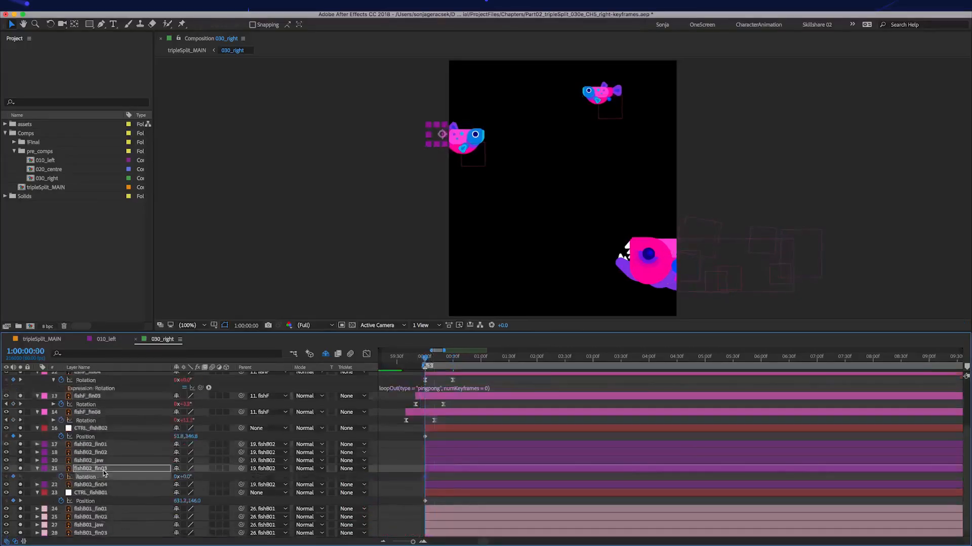
pyautogui.press('k')
pyautogui.click(184, 477)
pyautogui.write('15')
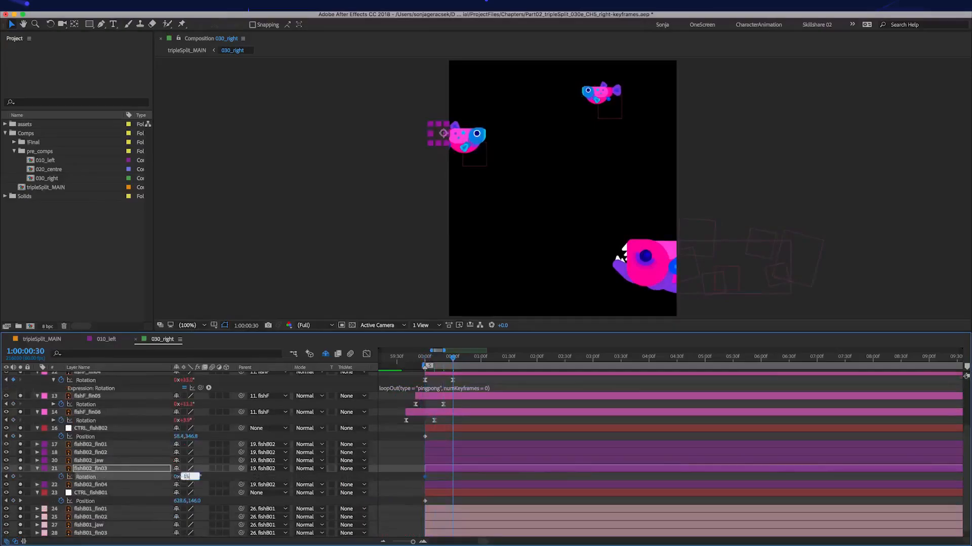
pyautogui.press('Return')
pyautogui.press('F9')
# Copy only the loopOut expression from fishF_fin06's rotation and paste it onto fishB02_fin03's rotation.
pyautogui.rightClick(86, 477)
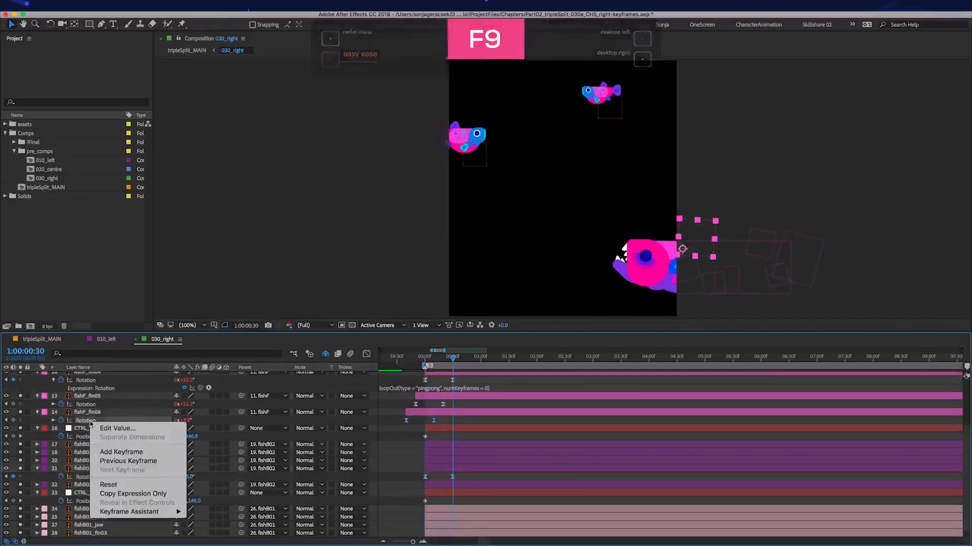
pyautogui.click(87, 478)
pyautogui.press('F9')
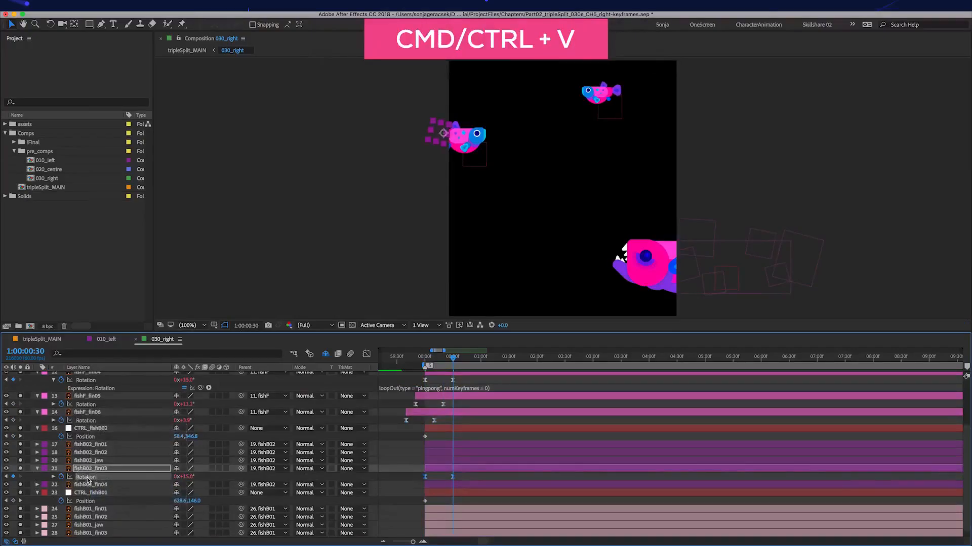
# Paste fishB02_fin03's looping rotation onto fishB02_fin04 at 1:00:00:00 and offset that layer 10 frames earlier.
pyautogui.click(98, 485)
pyautogui.hotkey('ctrl', 'v')
pyautogui.press('Home')
pyautogui.hotkey('ctrl', 'v')
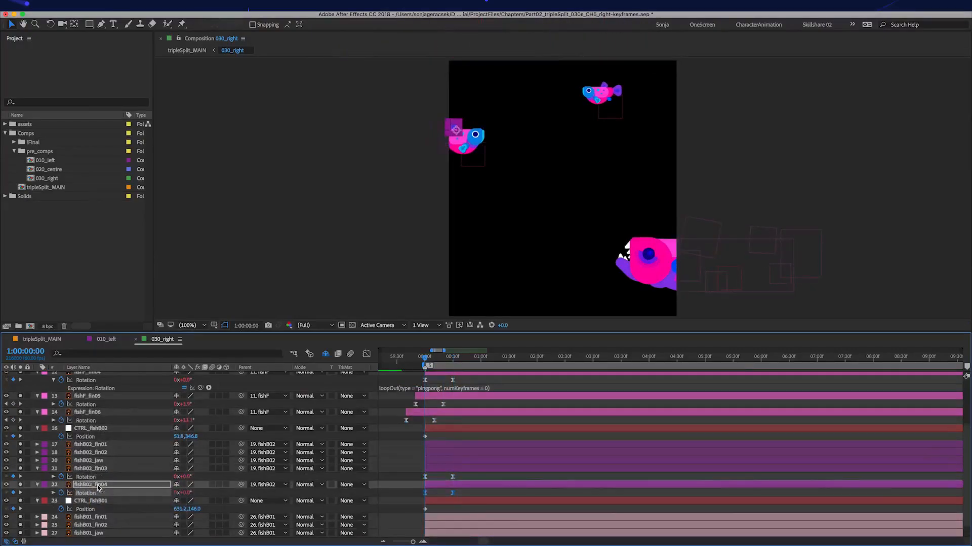
pyautogui.hotkey('alt', 'shift', 'pageup')
# Keyframe fishB02_fin01's rotation from 0° to 15° at 1:00:00:30 with Easy Ease, and add fishB02_fin03's loopOut expression to it.
pyautogui.click(107, 446)
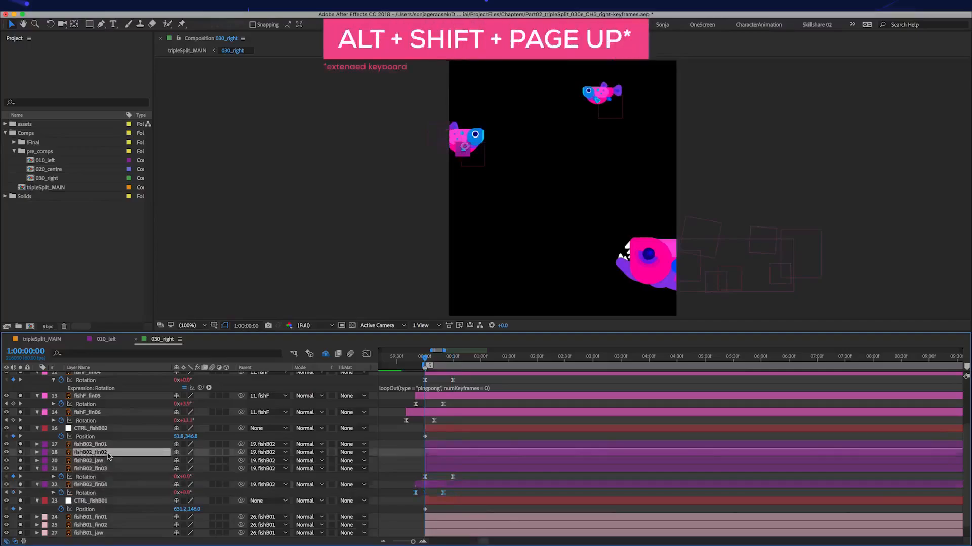
pyautogui.hotkey('ctrl', 'v')
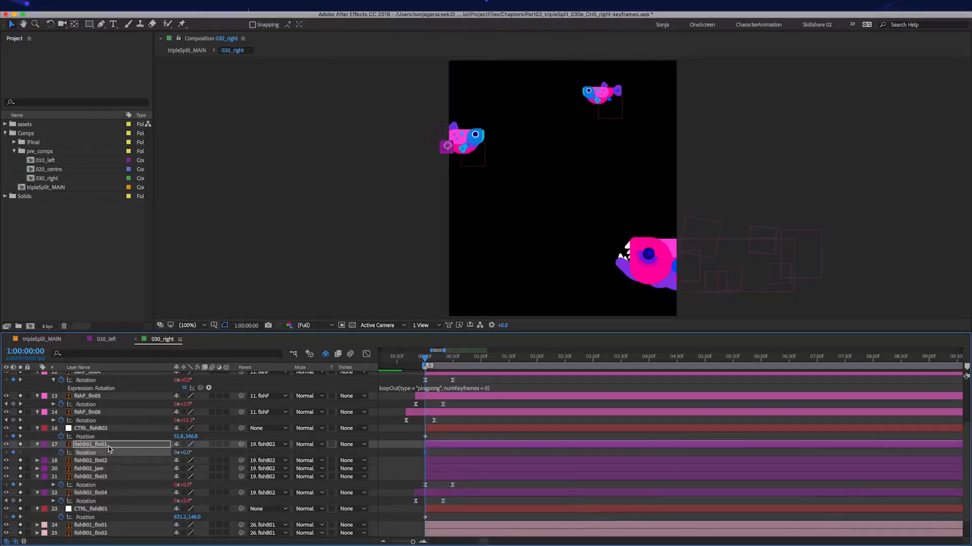
pyautogui.press('space')
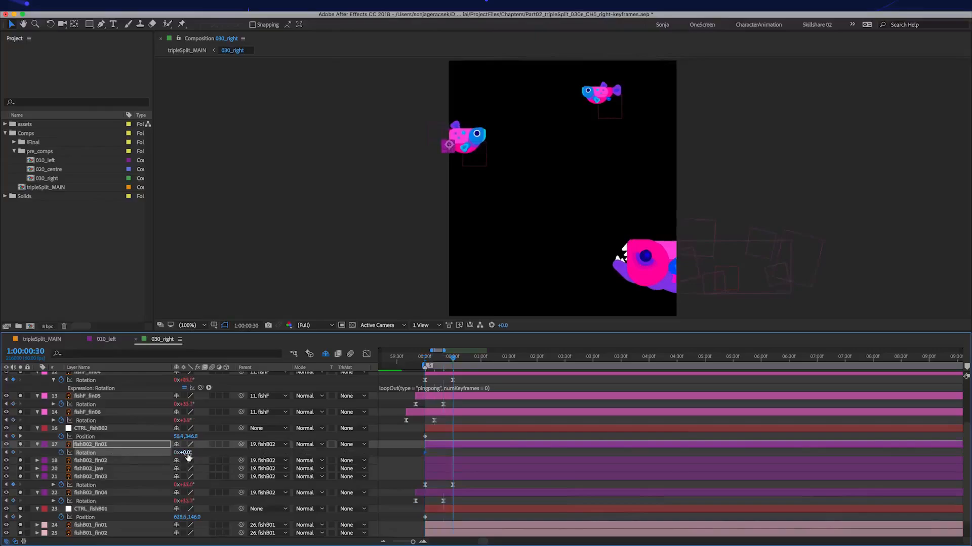
pyautogui.moveTo(188, 457); pyautogui.dragTo(195, 457)
pyautogui.rightClick(105, 449)
pyautogui.click(122, 508)
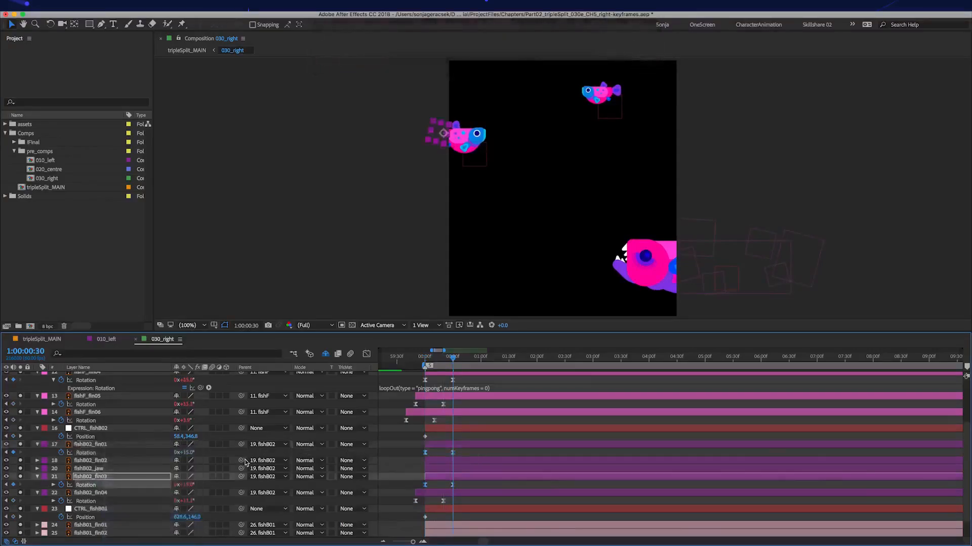
pyautogui.click(86, 453)
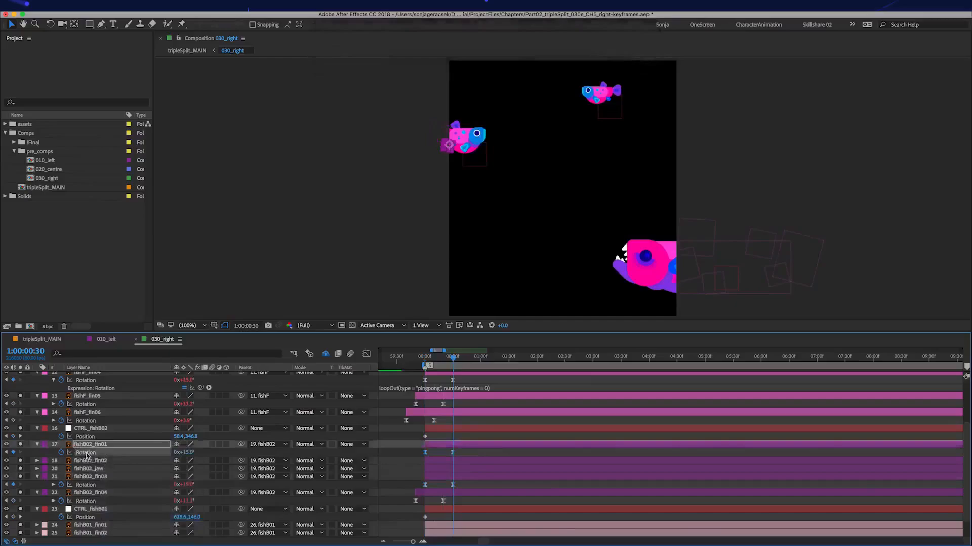
# Copy fishB02_fin01's looping rotation onto fishB02_fin02 at 1:00:00:00 and offset fishB02_fin02 10 frames earlier.
pyautogui.click(91, 461)
pyautogui.press('Home')
pyautogui.press('r')
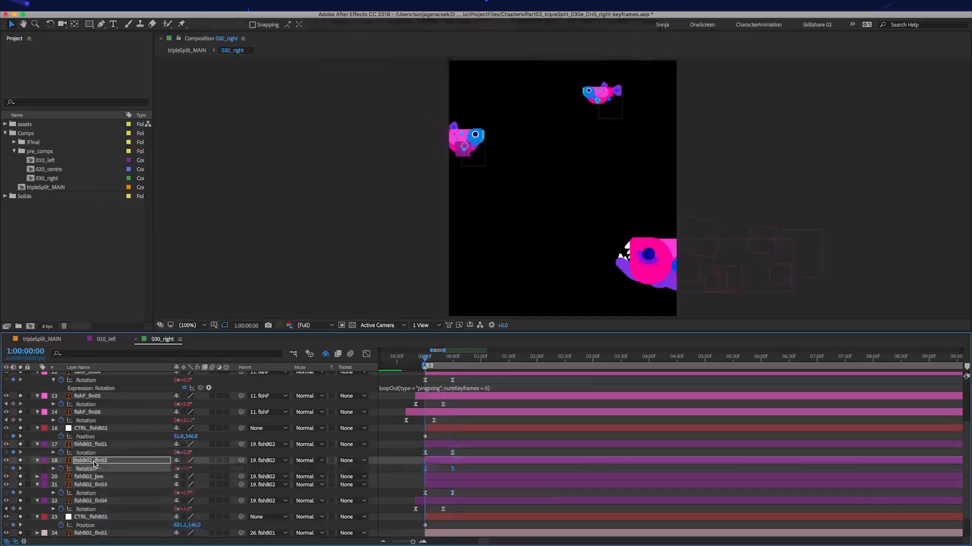
# Shift the fishB02_fin01 and fishB02_fin02 layers together about 5 frames earlier and save the project.
pyautogui.keyDown('shift'); pyautogui.click(91, 444); pyautogui.keyUp('shift')
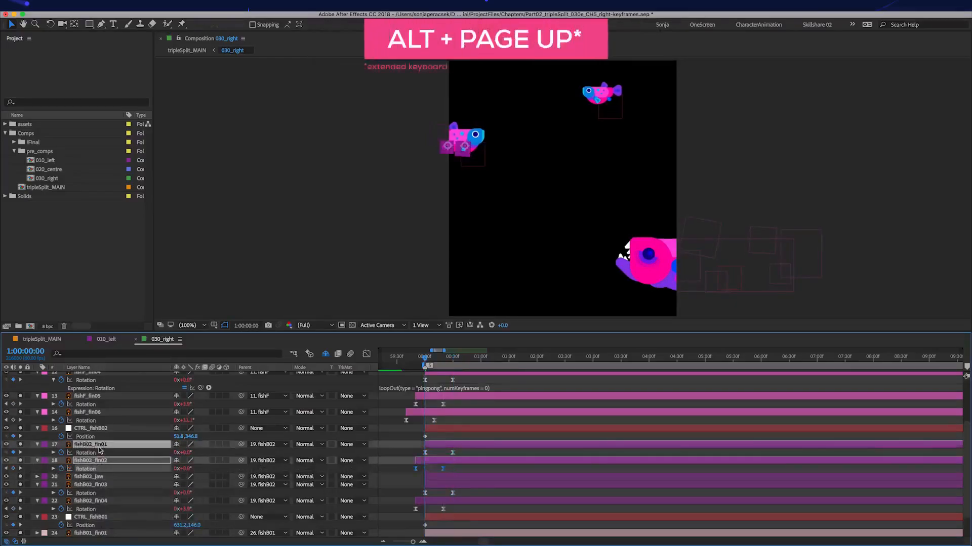
pyautogui.hotkey('alt', 'pageup')
pyautogui.hotkey('alt', 'pageup')
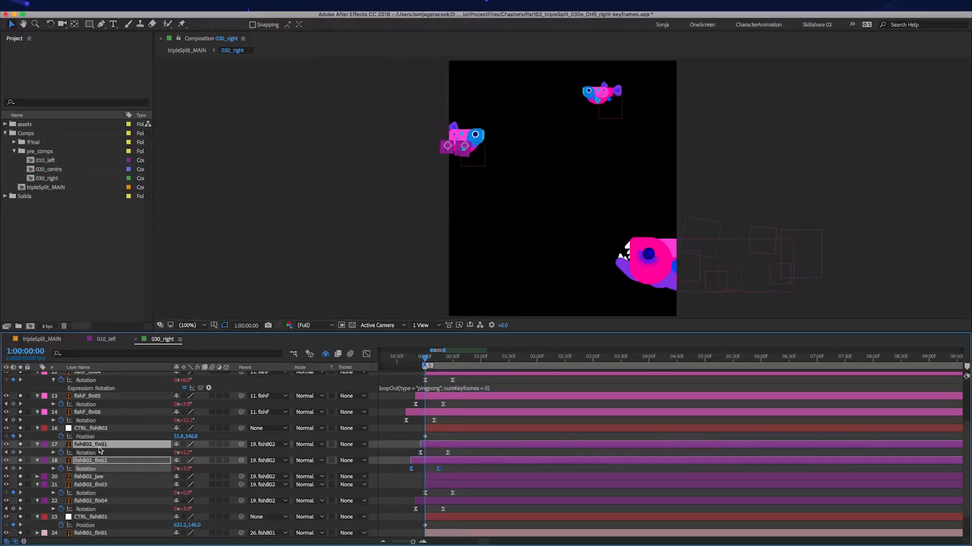
pyautogui.press('super+s')
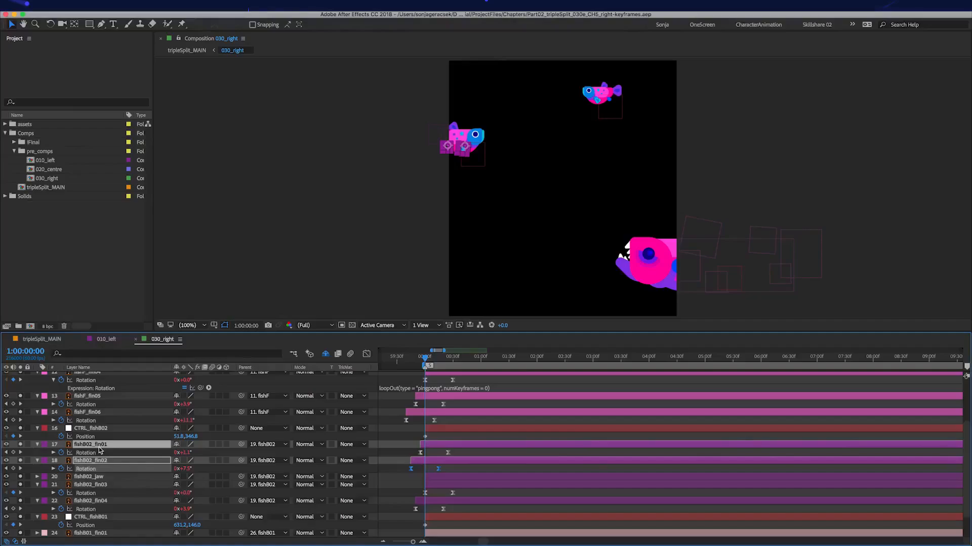
# Keyframe fishB01_fin03's rotation from 0° to 15° at 1:00:00:30 with Easy Ease, and paste fishB02_fin03's loopOut expression onto it.
pyautogui.click(418, 438)
pyautogui.scroll(-2, 420, 437)
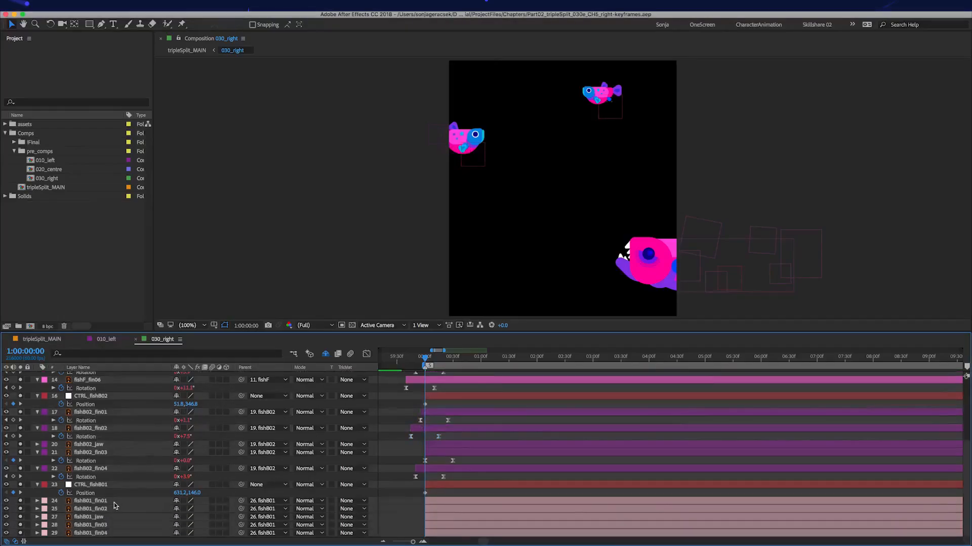
pyautogui.click(111, 525)
pyautogui.hotkey('alt', 'r')
pyautogui.press('k')
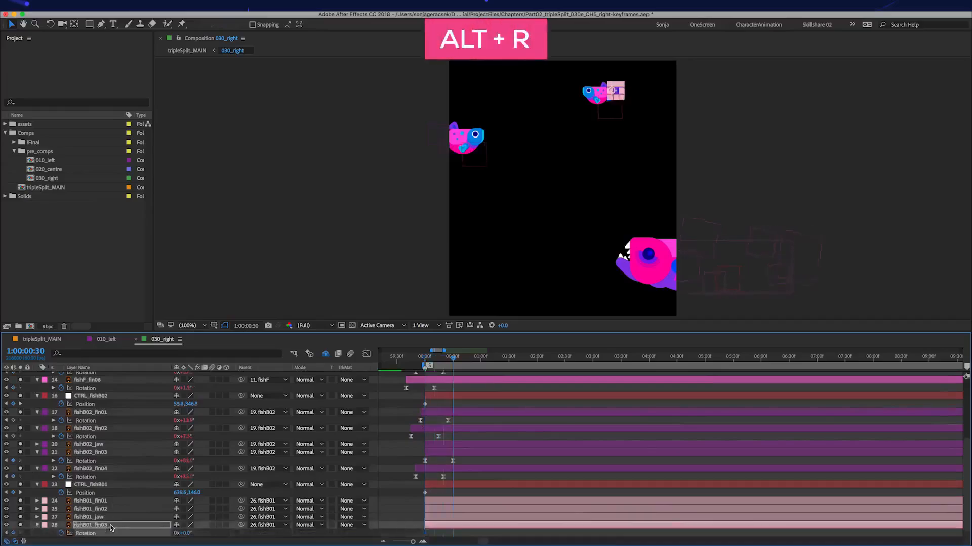
pyautogui.hotkey('shift', 'pagedown')
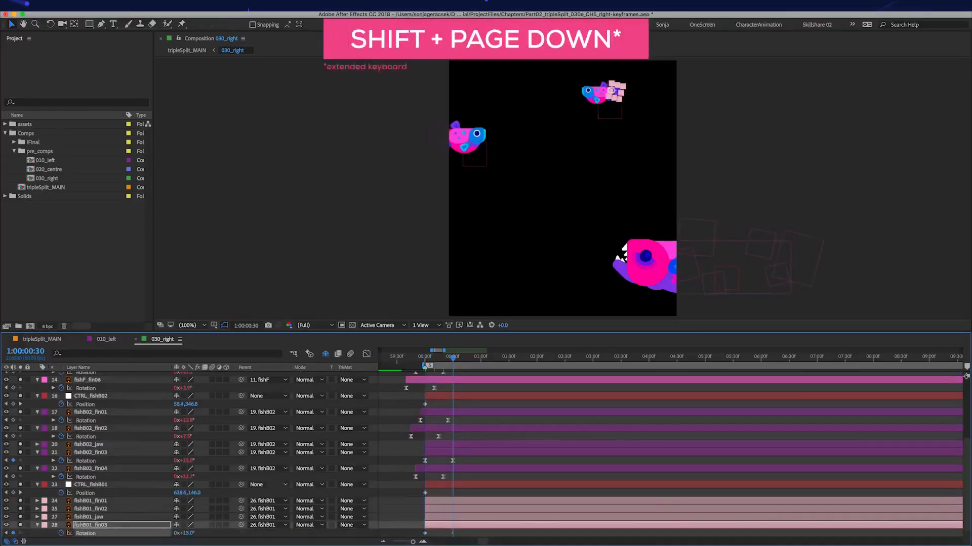
pyautogui.press('F9')
pyautogui.keyDown('shift'); pyautogui.click(85, 460); pyautogui.keyUp('shift')
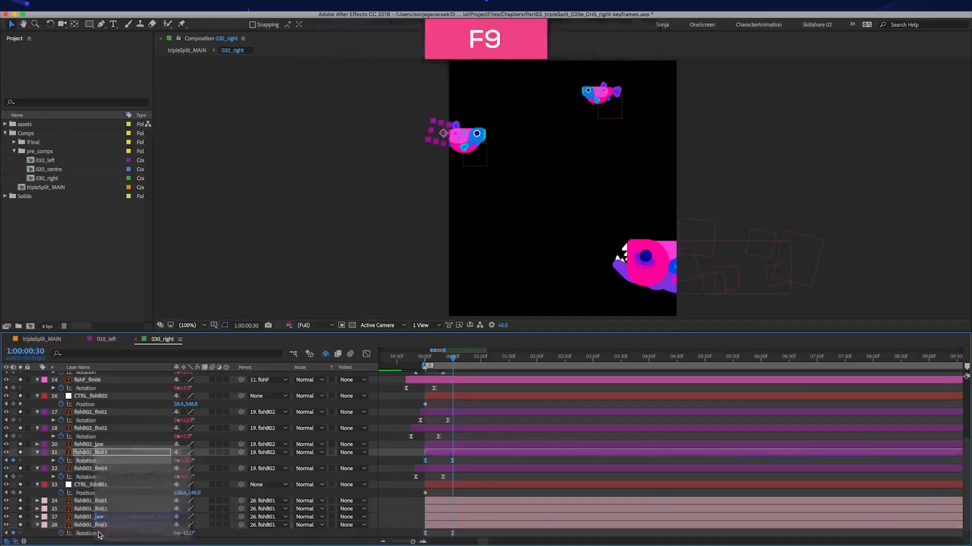
pyautogui.click(96, 525)
# Paste fishB01_fin03's looping rotation onto fishB01_fin04 at 1:00:00:00 and offset that layer 10 frames earlier.
pyautogui.hotkey('ctrl', 'v')
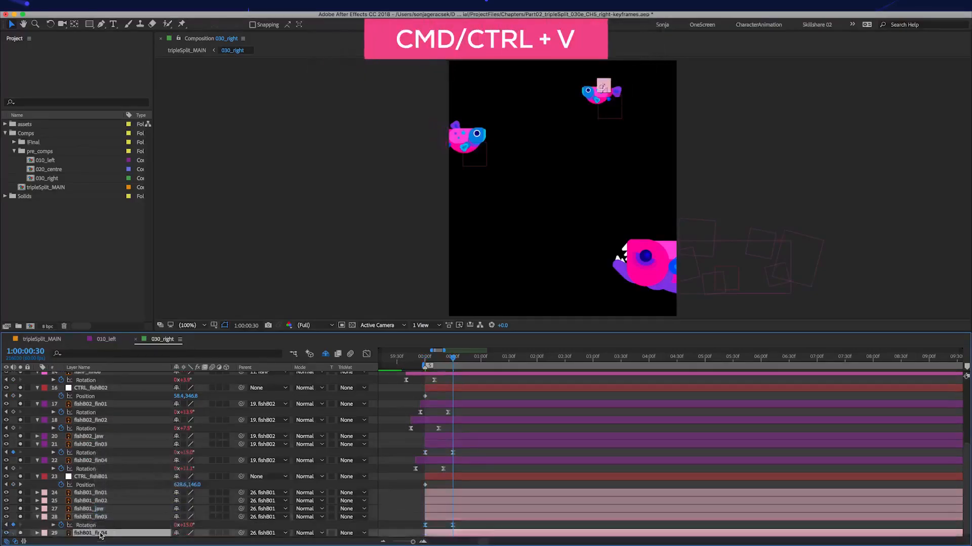
pyautogui.press('Home')
pyautogui.press('u')
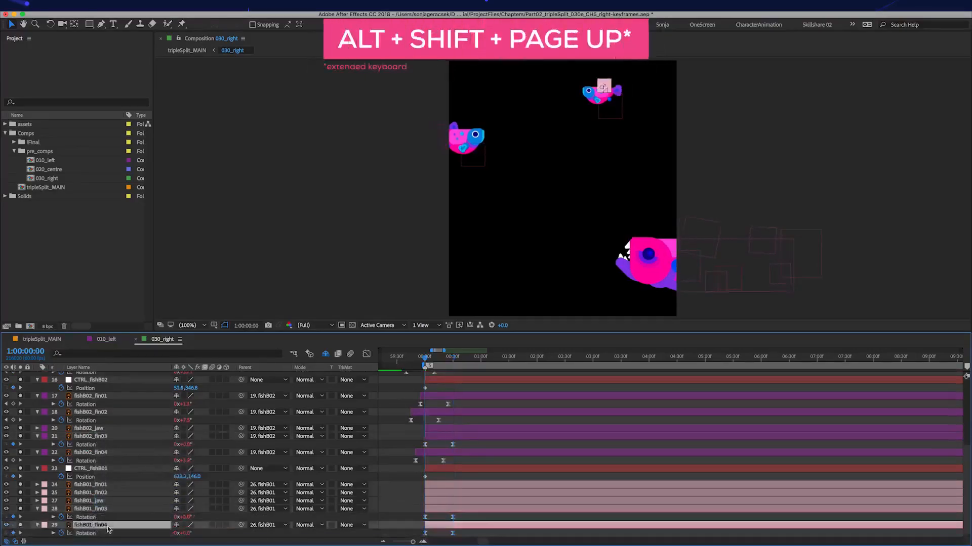
pyautogui.hotkey('alt', 'shift', 'pageup')
# Keyframe fishB01_fin01's rotation from 0° to 15° at 1:00:00:30 with Easy Ease, and paste fishB02_fin04's loopOut expression onto it.
pyautogui.click(96, 485)
pyautogui.press('r')
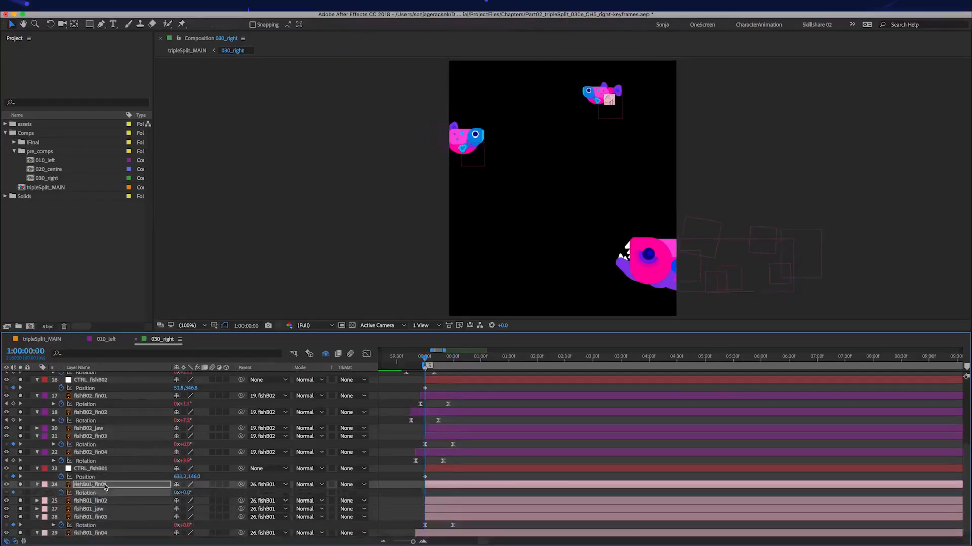
pyautogui.hotkey('shift', 'pagedown')
pyautogui.hotkey('shift', 'pagedown')
pyautogui.hotkey('shift', 'pagedown')
pyautogui.click(183, 493)
pyautogui.write('15')
pyautogui.press('Return')
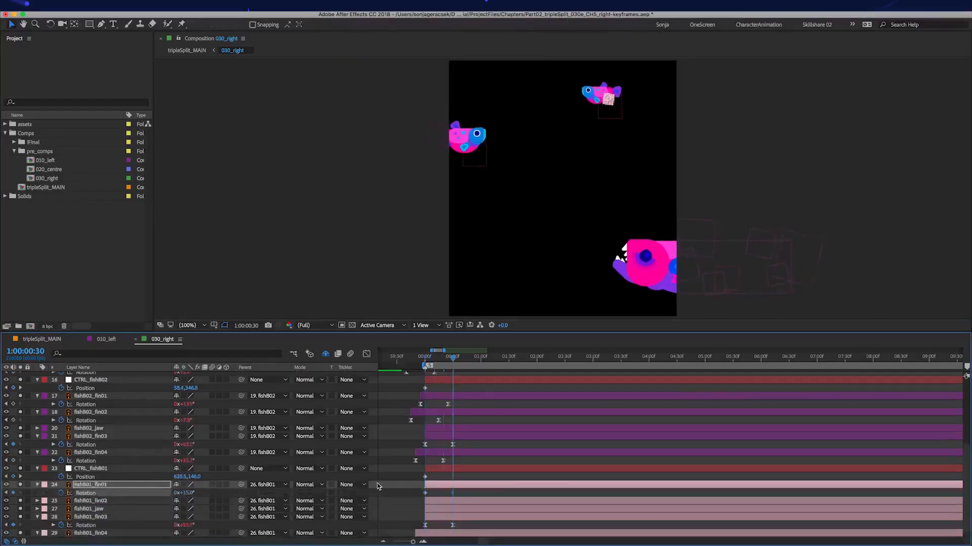
pyautogui.rightClick(91, 493)
pyautogui.click(117, 490)
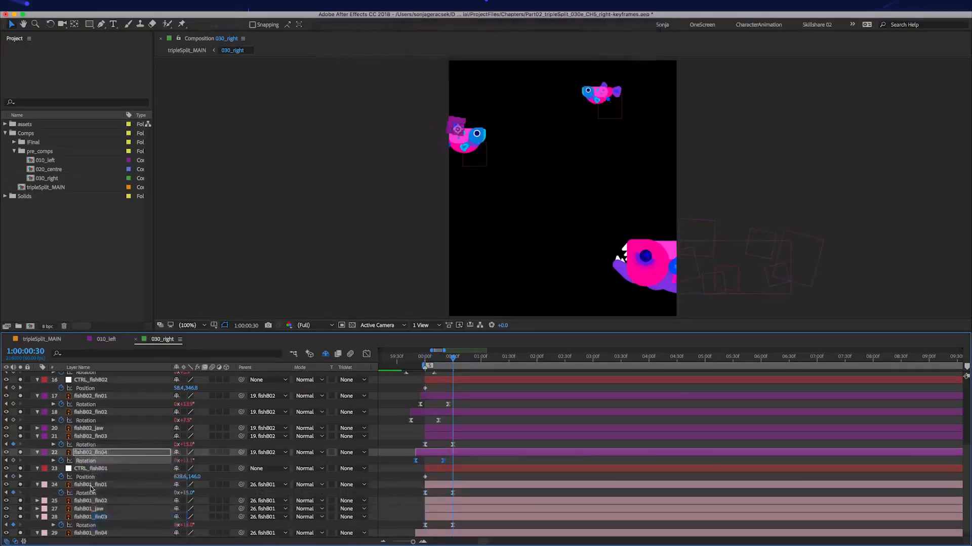
# Copy fishB01_fin01's looping rotation onto fishB01_fin02 at 1:00:00:00 and offset fishB01_fin02 about 10 frames earlier.
pyautogui.click(121, 500)
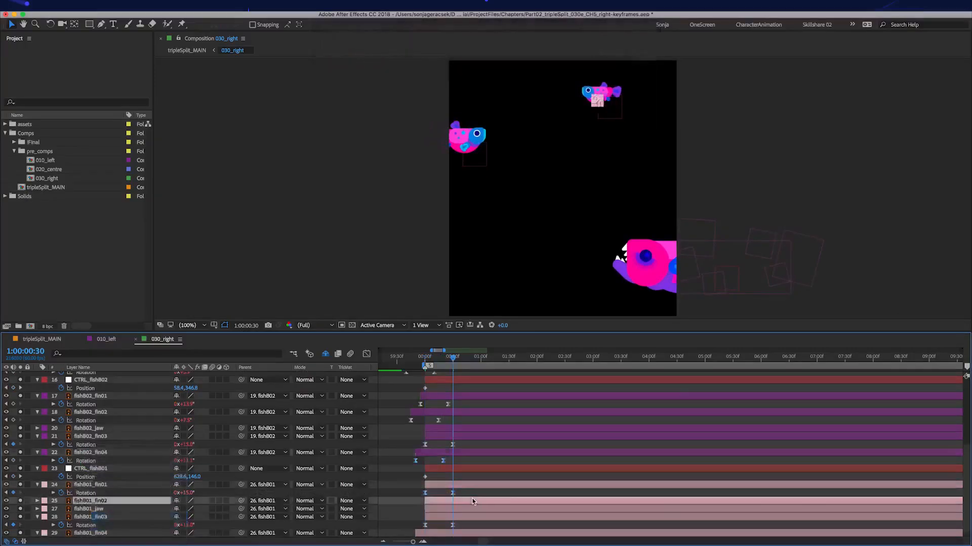
pyautogui.hotkey('shift', 'pageup')
pyautogui.hotkey('shift', 'pageup')
pyautogui.hotkey('shift', 'pageup')
pyautogui.press('r')
# Shift the fishB01_fin01 and fishB01_fin02 layers together 5 frames earlier and deselect them.
pyautogui.keyDown('shift'); pyautogui.click(473, 488); pyautogui.keyUp('shift')
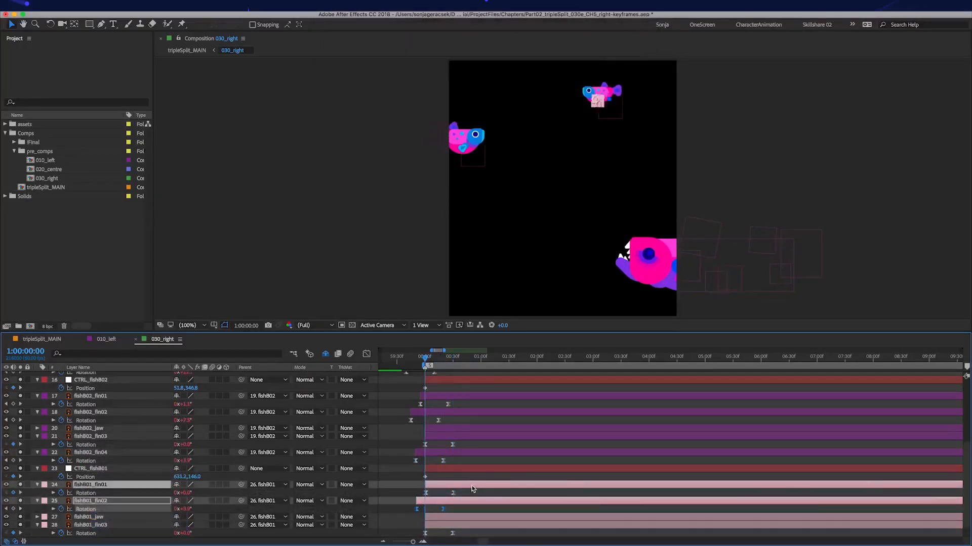
pyautogui.hotkey('alt', 'pageup')
pyautogui.hotkey('alt', 'pageup')
pyautogui.hotkey('alt', 'pageup')
pyautogui.hotkey('alt', 'pageup')
pyautogui.hotkey('alt', 'pageup')
pyautogui.scroll(-1, 482, 508)
pyautogui.scroll(1, 482, 508)
pyautogui.scroll(-1, 481, 508)
pyautogui.click(390, 409)
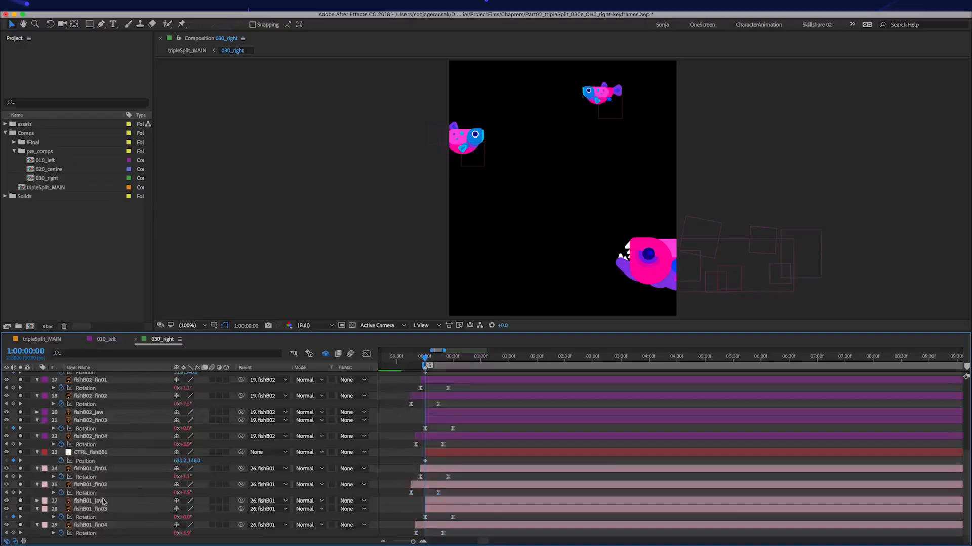
# Keyframe fishF_jaw's rotation from 0° at 1:00:00:00 to 5° at 1:00:00:50 and apply Easy Ease to both keyframes.
pyautogui.scroll(5, 103, 501)
pyautogui.hotkey('alt', 'r')
pyautogui.click(90, 424)
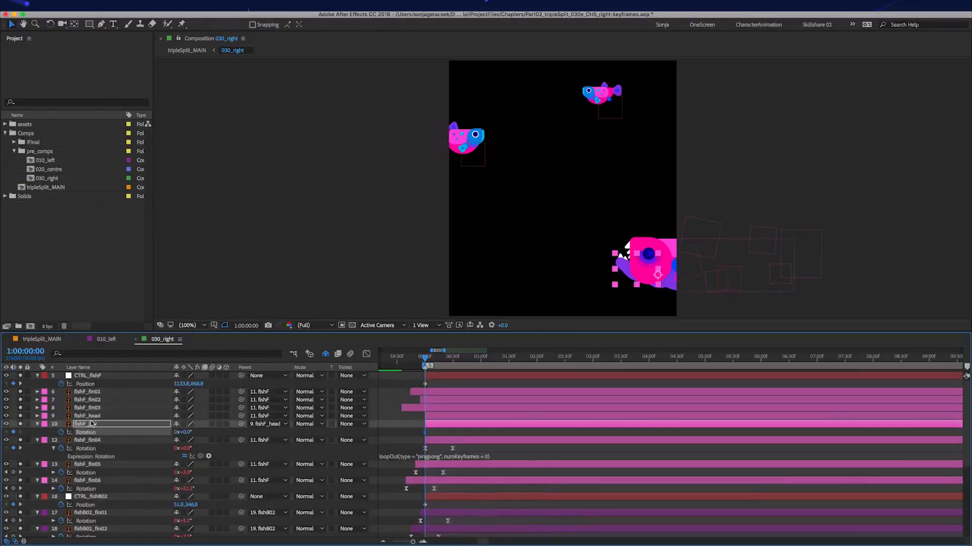
pyautogui.hotkey('shift', 'pagedown')
pyautogui.hotkey('shift', 'pagedown')
pyautogui.hotkey('shift', 'pagedown')
pyautogui.hotkey('shift', 'pagedown')
pyautogui.hotkey('shift', 'pagedown')
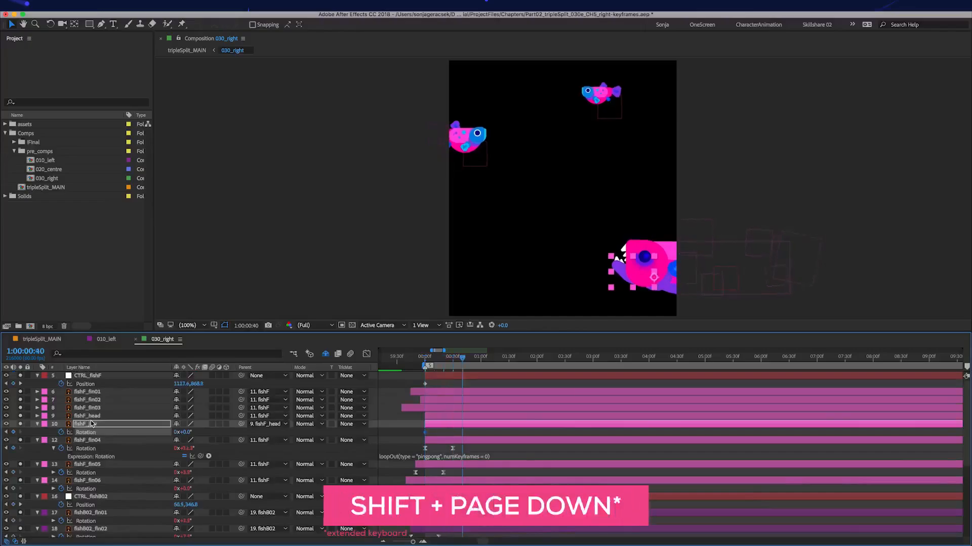
pyautogui.click(185, 432)
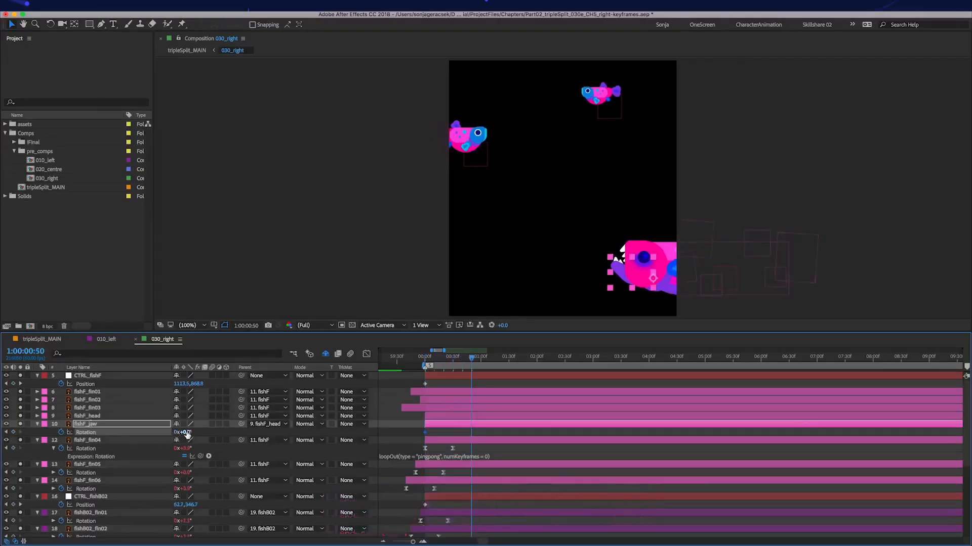
pyautogui.write('5')
pyautogui.press('Return')
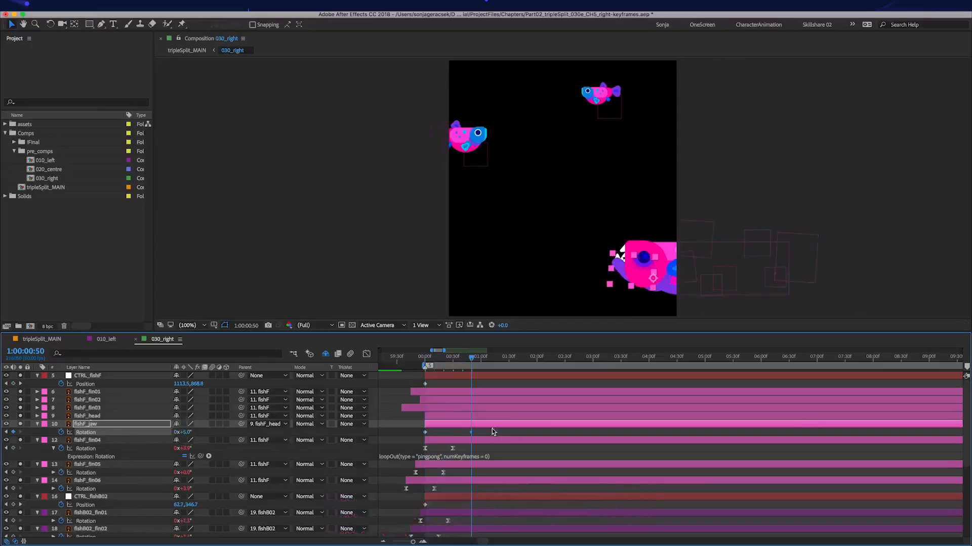
pyautogui.moveTo(491, 430); pyautogui.dragTo(418, 440)
pyautogui.press('F9')
# Copy only the loopOut expression from fishF_fin04's rotation and paste it onto fishF_jaw's rotation.
pyautogui.rightClick(99, 448)
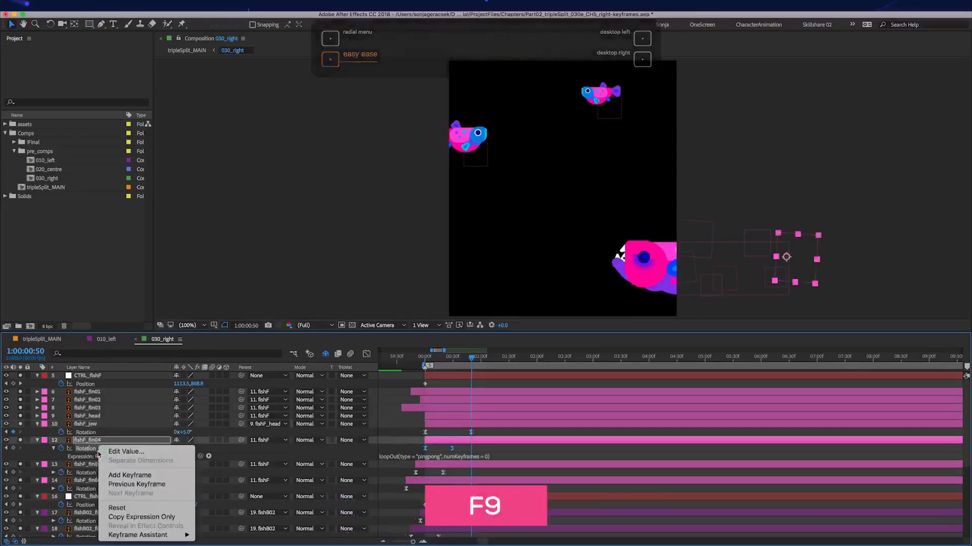
pyautogui.click(149, 517)
pyautogui.scroll(-5, 88, 501)
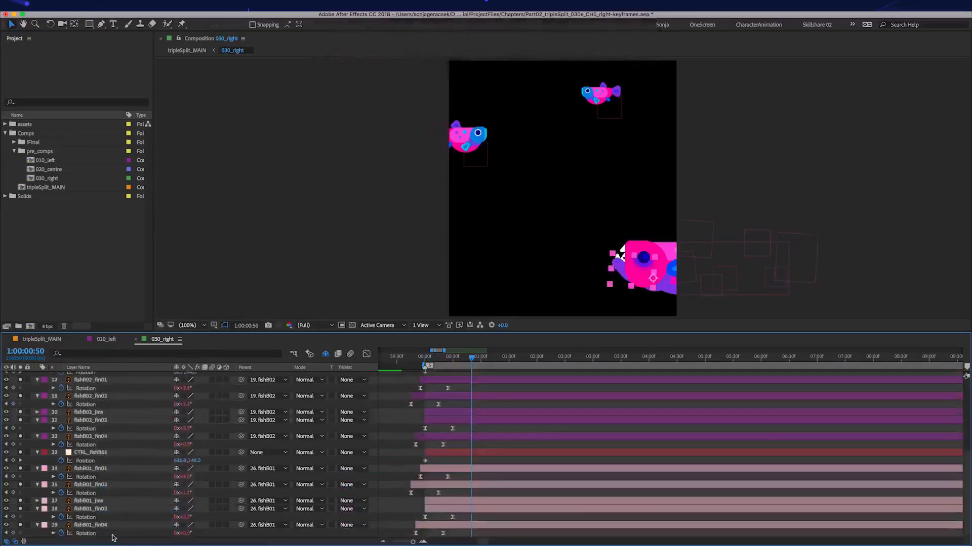
# Keyframe fishB01_jaw's rotation from 0° to -15° at 1:00:00:50 with Easy Ease, and paste the pingpong loopOut expression onto it.
pyautogui.click(88, 501)
pyautogui.hotkey('ctrl', 'v')
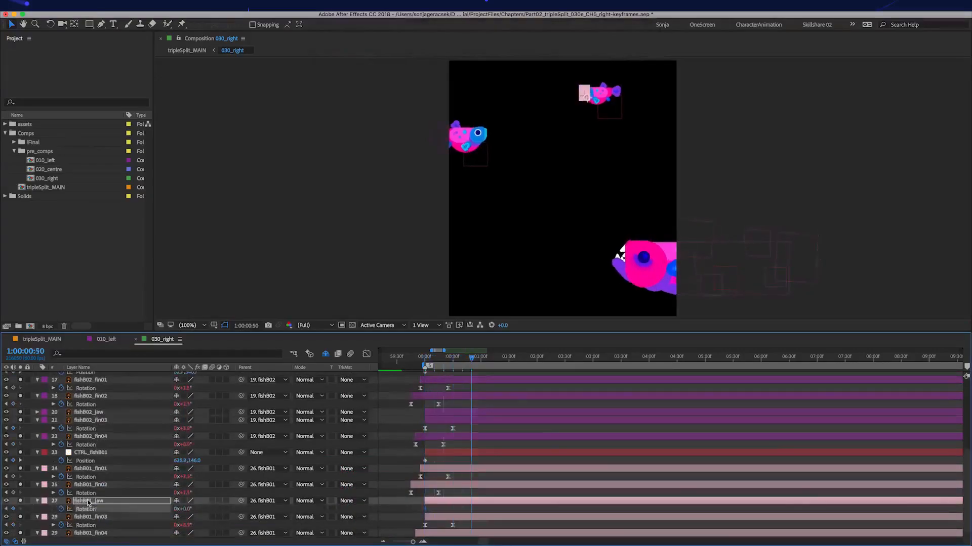
pyautogui.click(184, 509)
pyautogui.write('-15')
pyautogui.press('Return')
pyautogui.moveTo(482, 517); pyautogui.dragTo(416, 503)
pyautogui.press('F9')
pyautogui.rightClick(90, 480)
pyautogui.click(92, 510)
# Keyframe fishB02_jaw's rotation to 15° at 1:00:00:50, apply Easy Ease and paste the pingpong loopOut expression onto it.
pyautogui.click(90, 413)
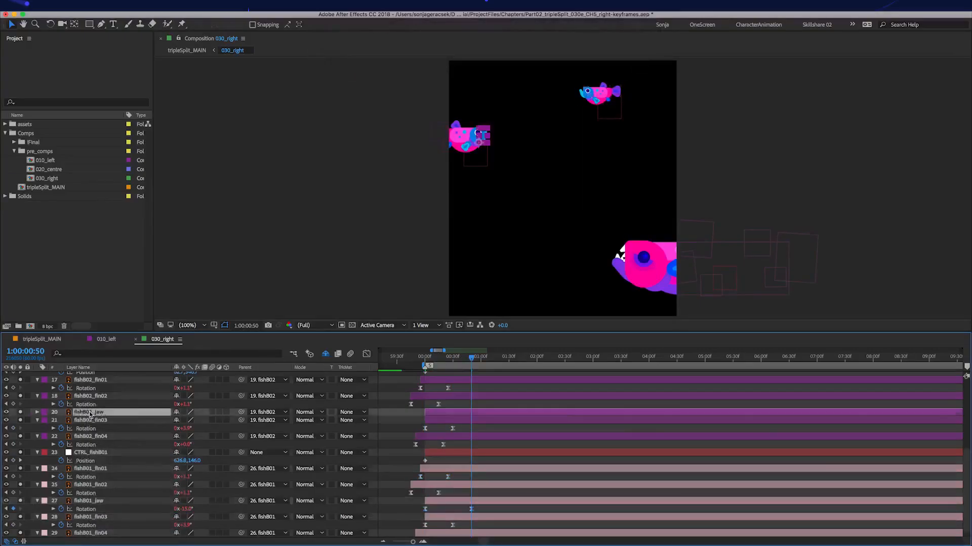
pyautogui.press('r')
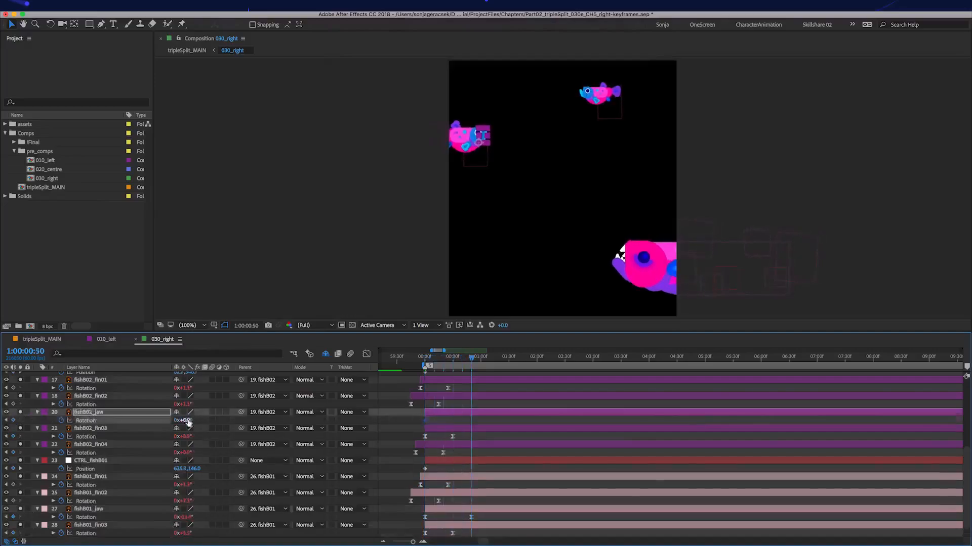
pyautogui.click(188, 423)
pyautogui.write('15')
pyautogui.press('Return')
pyautogui.rightClick(89, 422)
pyautogui.press('F9')
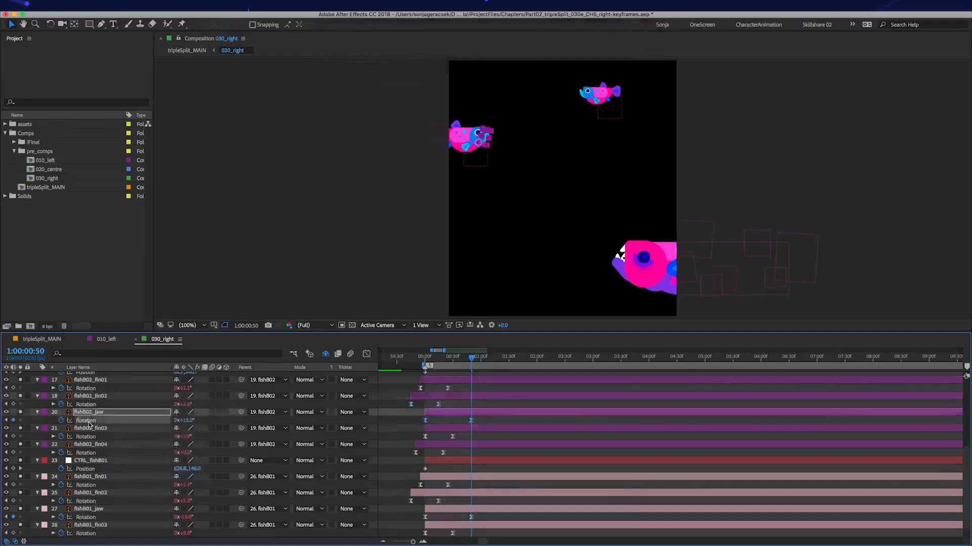
# Shift the fishB01_jaw layer about 25 frames earlier to offset its loop.
pyautogui.scroll(-1, 89, 424)
pyautogui.click(100, 493)
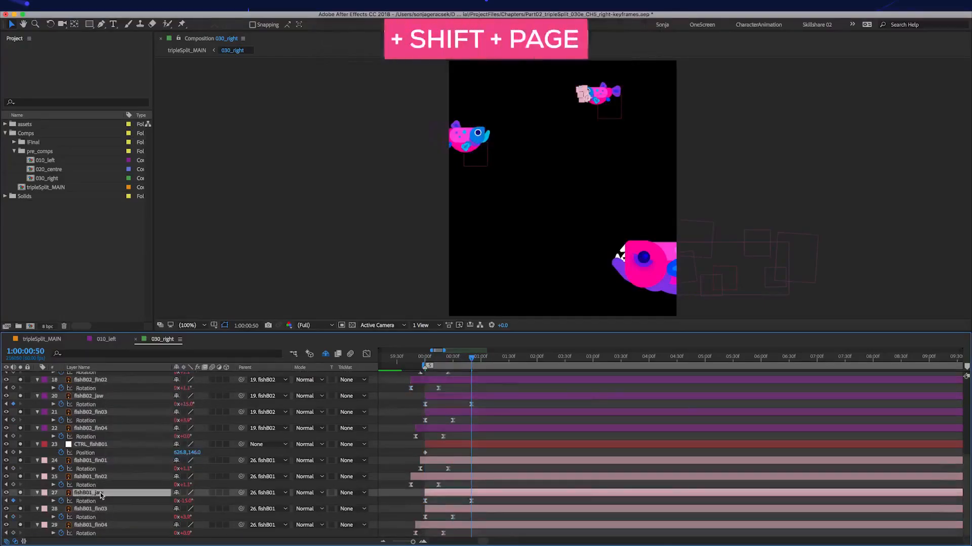
pyautogui.hotkey('alt', 'shift', 'pageup')
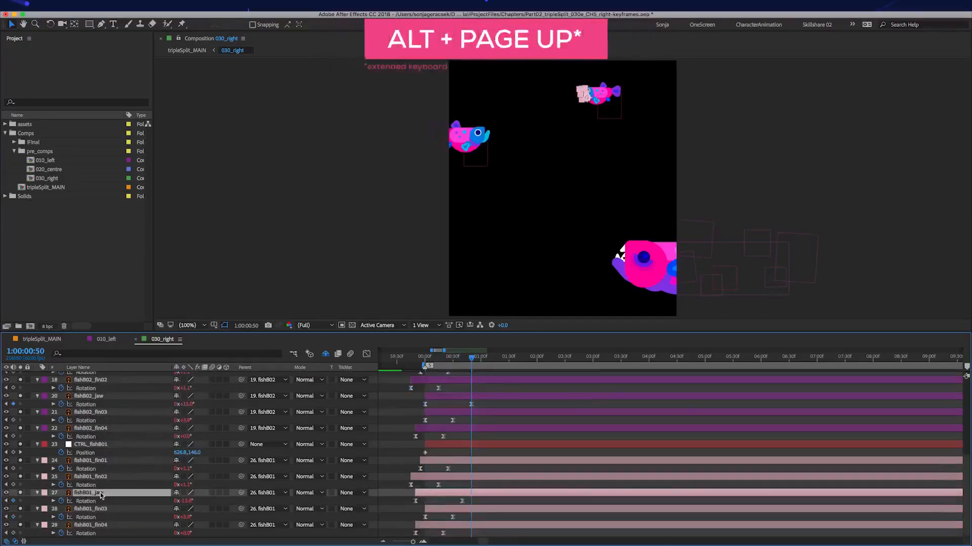
pyautogui.hotkey('alt', 'pageup')
pyautogui.hotkey('alt', 'pageup')
pyautogui.hotkey('alt', 'pageup')
pyautogui.hotkey('alt', 'pageup')
pyautogui.hotkey('alt', 'pageup')
pyautogui.hotkey('alt', 'pageup')
pyautogui.hotkey('alt', 'pageup')
pyautogui.hotkey('alt', 'pageup')
pyautogui.hotkey('alt', 'pageup')
pyautogui.hotkey('alt', 'pageup')
pyautogui.hotkey('alt', 'pageup')
pyautogui.hotkey('alt', 'pageup')
pyautogui.hotkey('alt', 'pageup')
pyautogui.hotkey('alt', 'pageup')
pyautogui.hotkey('alt', 'pageup')
pyautogui.hotkey('alt', 'pageup')
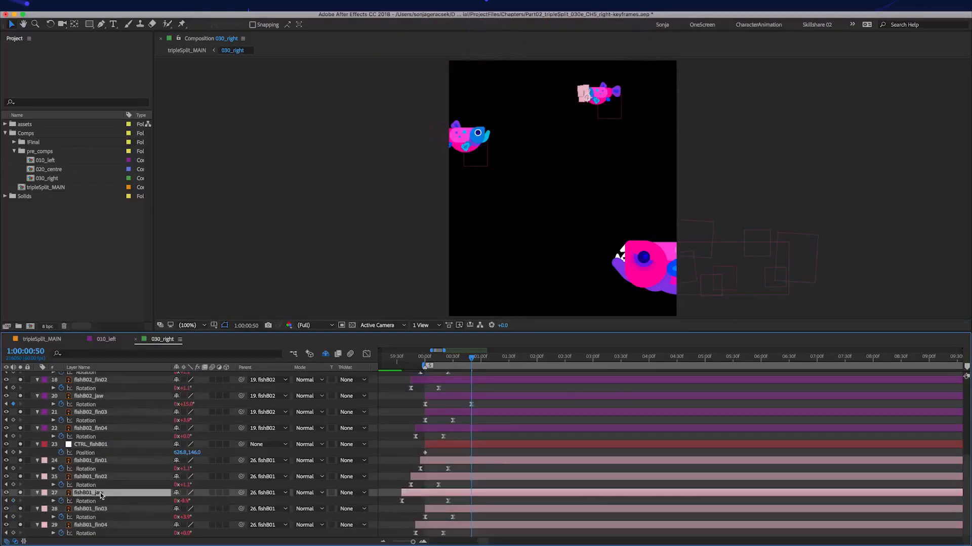
# Reveal the hidden layers in 030_right and preview the full scene from 1:00:00:00.
pyautogui.click(427, 360)
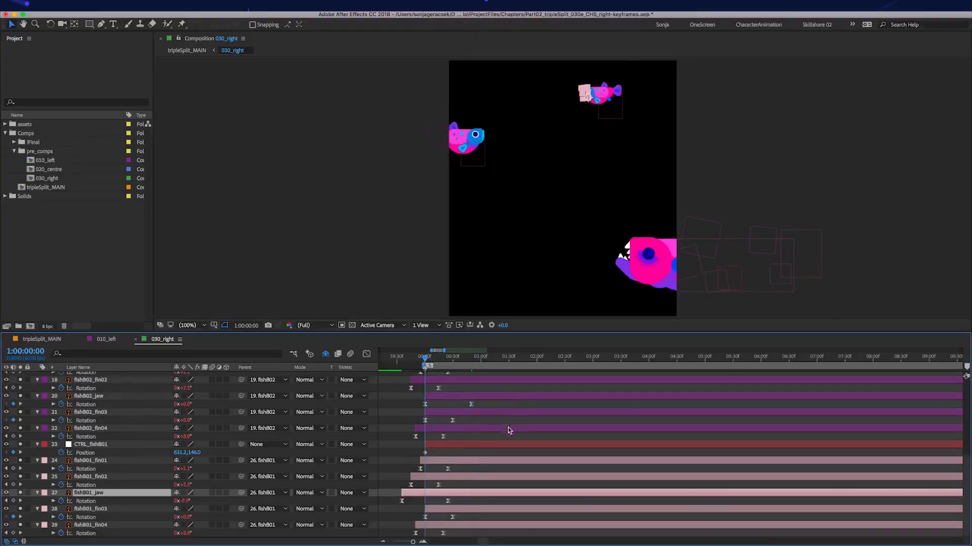
pyautogui.keyDown('alt'); pyautogui.scroll(-10, 506, 427); pyautogui.keyUp('alt')
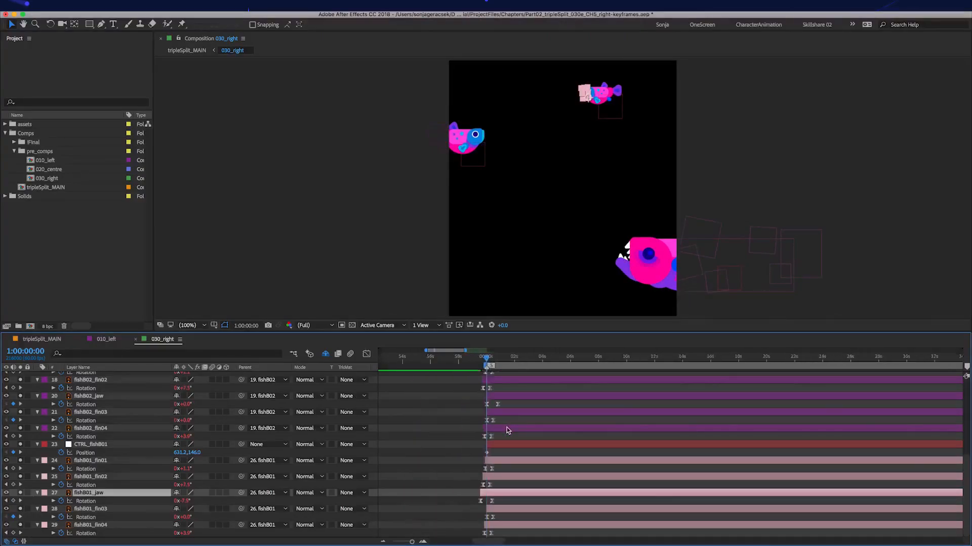
pyautogui.click(438, 418)
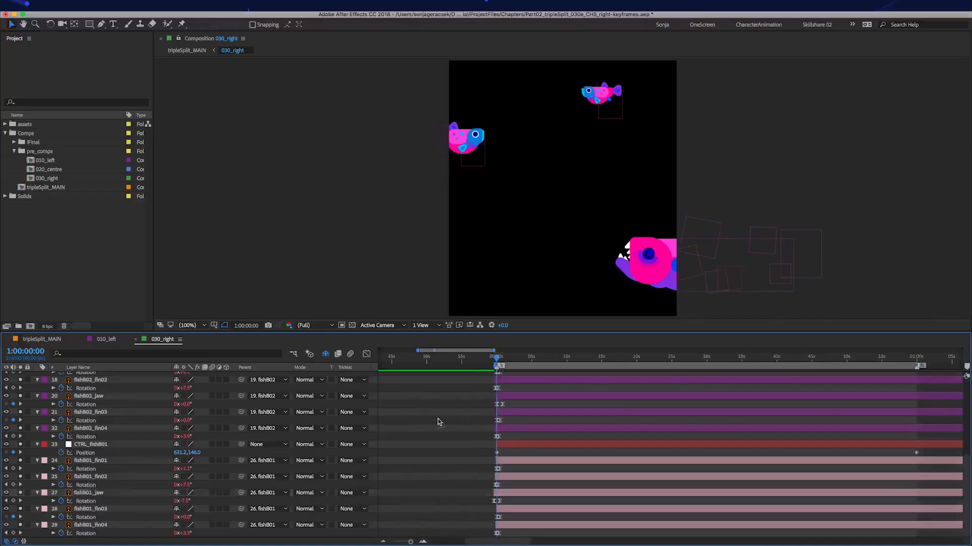
pyautogui.click(326, 354)
pyautogui.hotkey('ctrl', 'a')
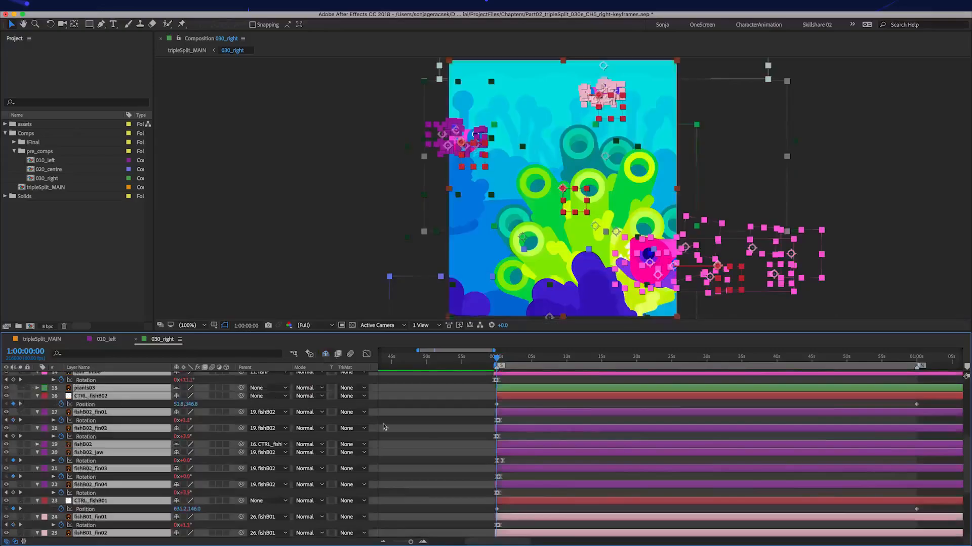
pyautogui.click(458, 424)
pyautogui.press('KP_0')
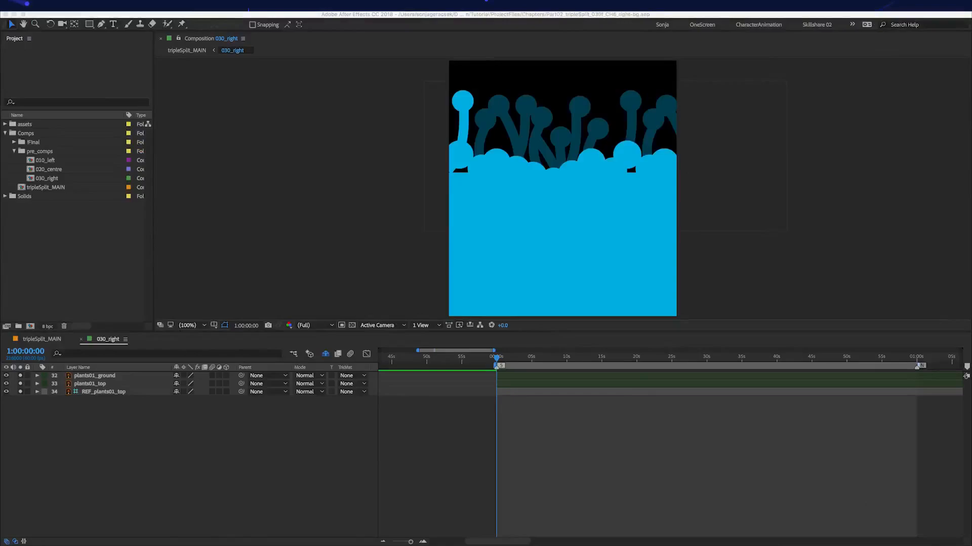
# Pre-compose the plants01_top layer as 030a_right_plants01_top, leaving all attributes in 030_right.
pyautogui.click(81, 394)
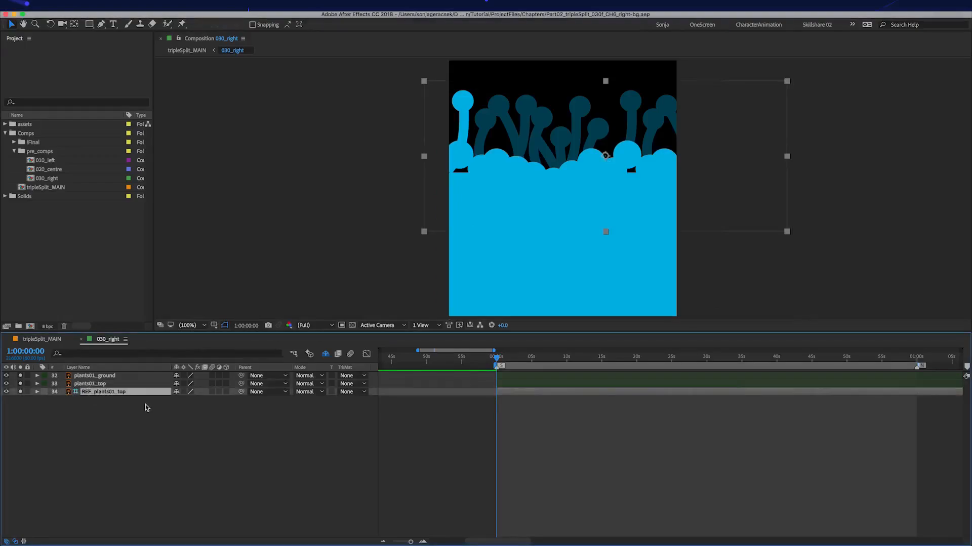
pyautogui.click(150, 384)
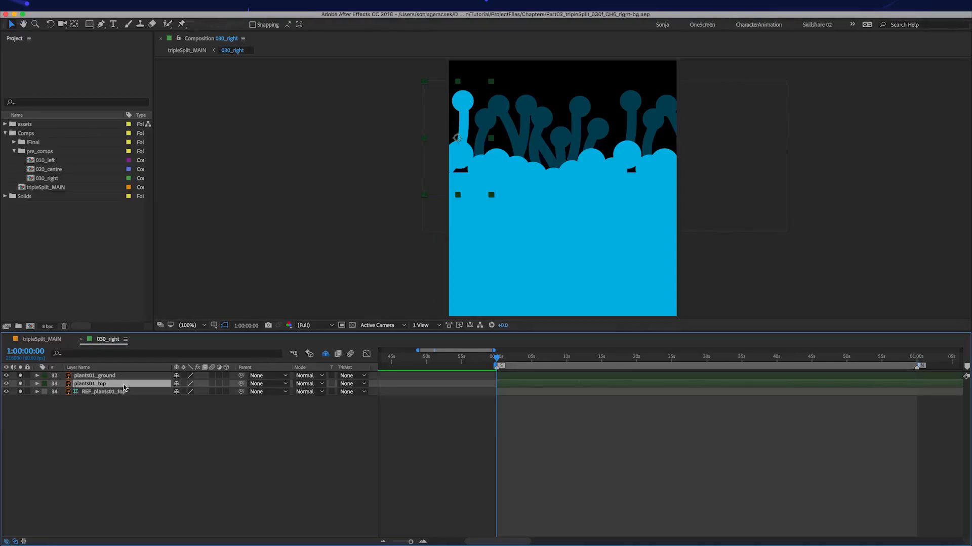
pyautogui.press('super+shift+c')
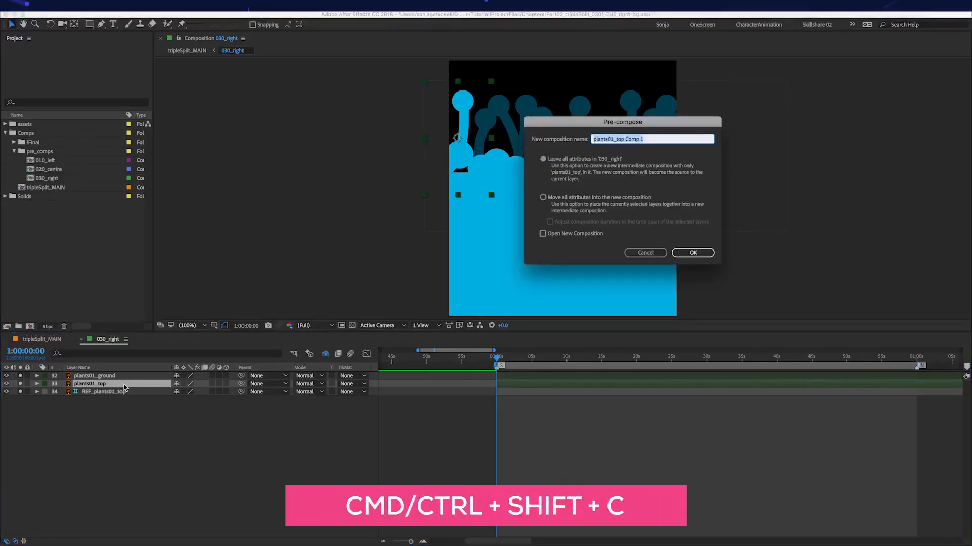
pyautogui.press('Right')
pyautogui.press('BackSpace')
pyautogui.press('BackSpace')
pyautogui.press('BackSpace')
pyautogui.press('BackSpace')
pyautogui.press('BackSpace')
pyautogui.press('BackSpace')
pyautogui.press('BackSpace')
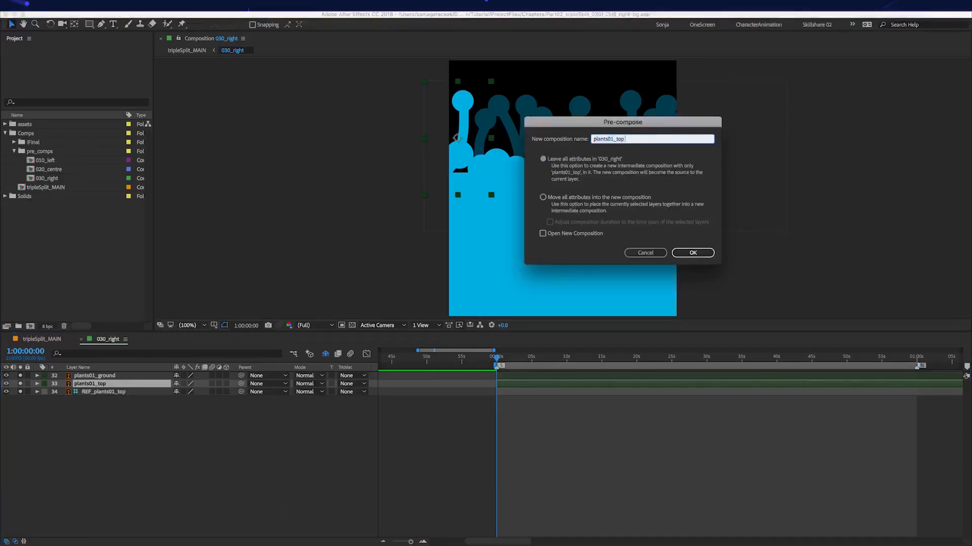
pyautogui.click(594, 139)
pyautogui.write('030_')
pyautogui.write('_')
pyautogui.write('right_')
pyautogui.click(693, 253)
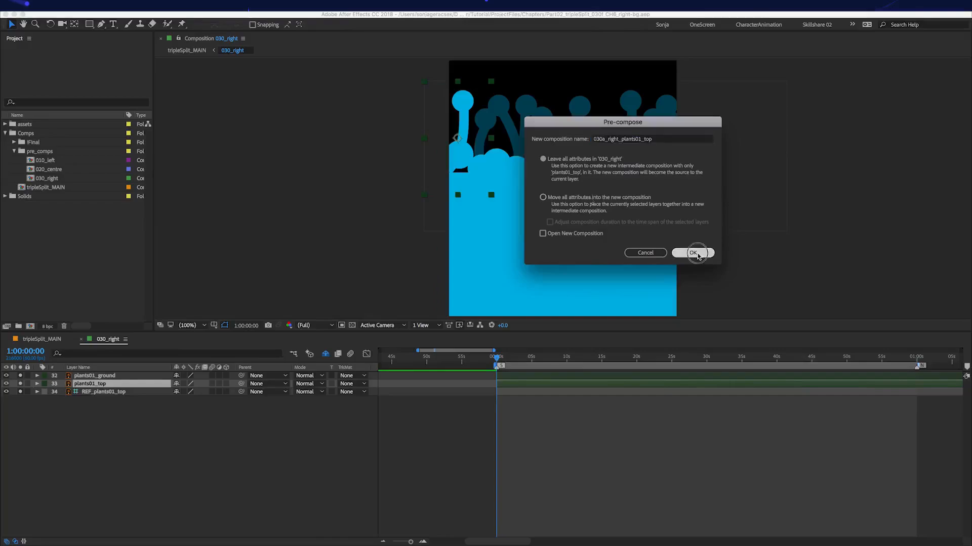
# Add a layer marker to plants01_top at 1:00:00:00, and trim the layer inside its pre-comp to start at 0:01:00:00.
pyautogui.press('KP_Multiply')
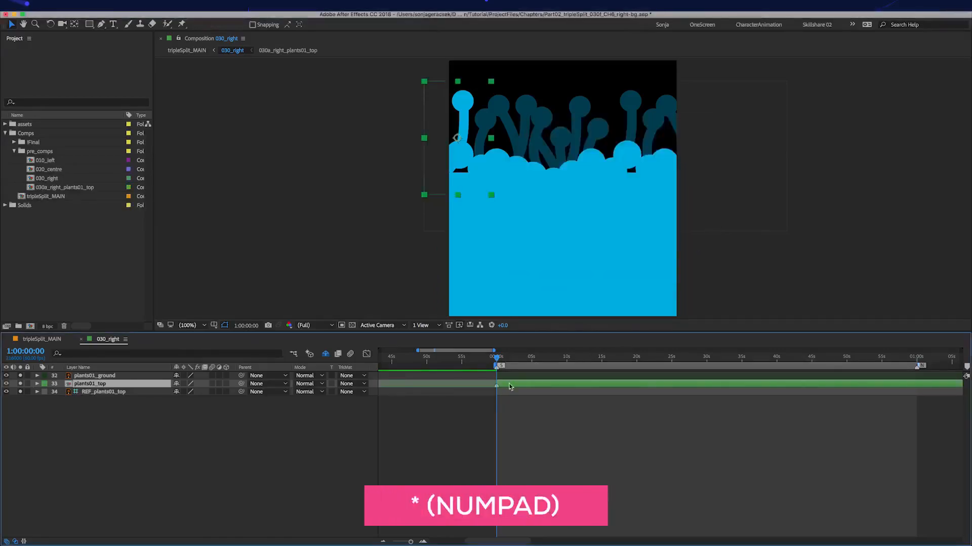
pyautogui.doubleClick(510, 387)
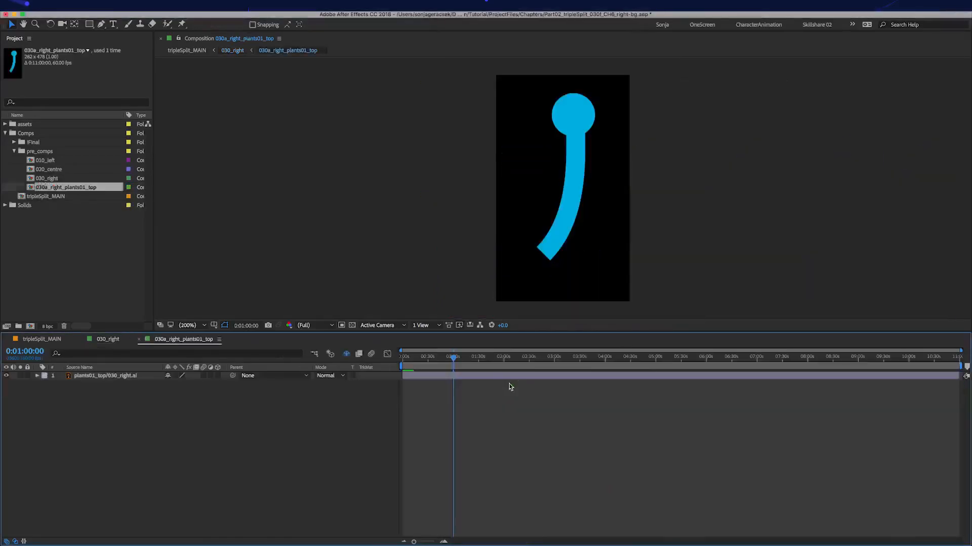
pyautogui.hotkey('alt', '[')
# Add a composition marker commented S at 0:01:00:00 and start the work area at that time.
pyautogui.press('alt+KP_Multiply')
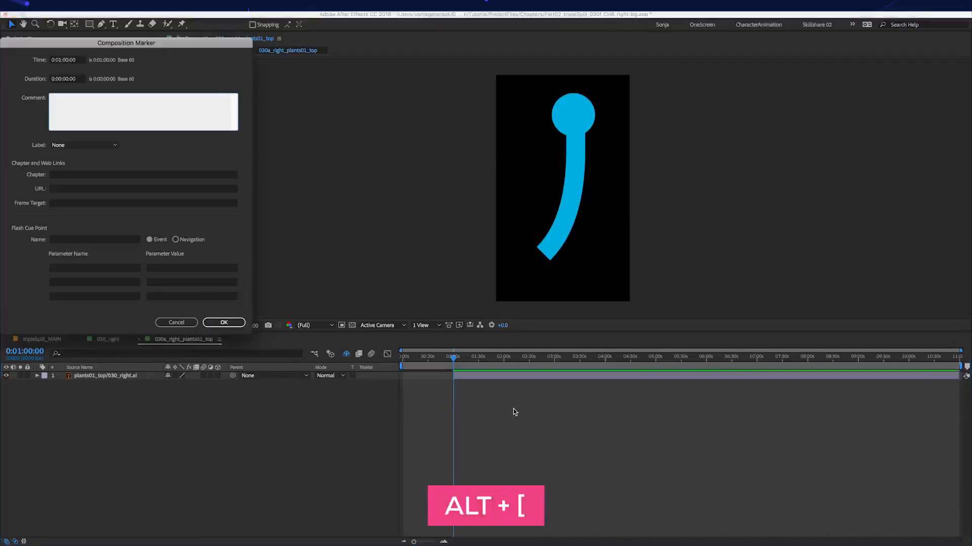
pyautogui.write('S')
pyautogui.press('Return')
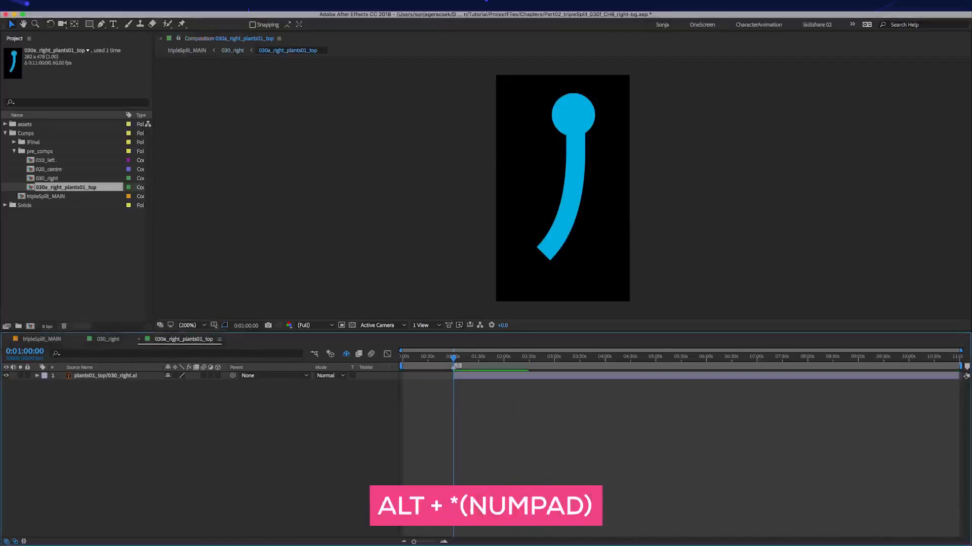
pyautogui.press('b')
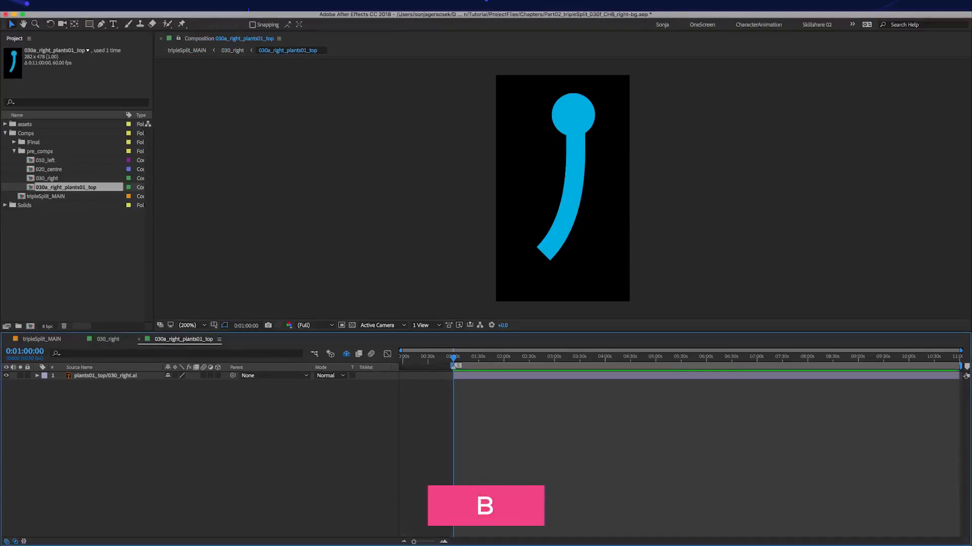
# Set the label colour to Dark Green for the Illustrator layer, the plants01_top layer in 030_right and the 030a_right_plants01_top project item.
pyautogui.click(44, 376)
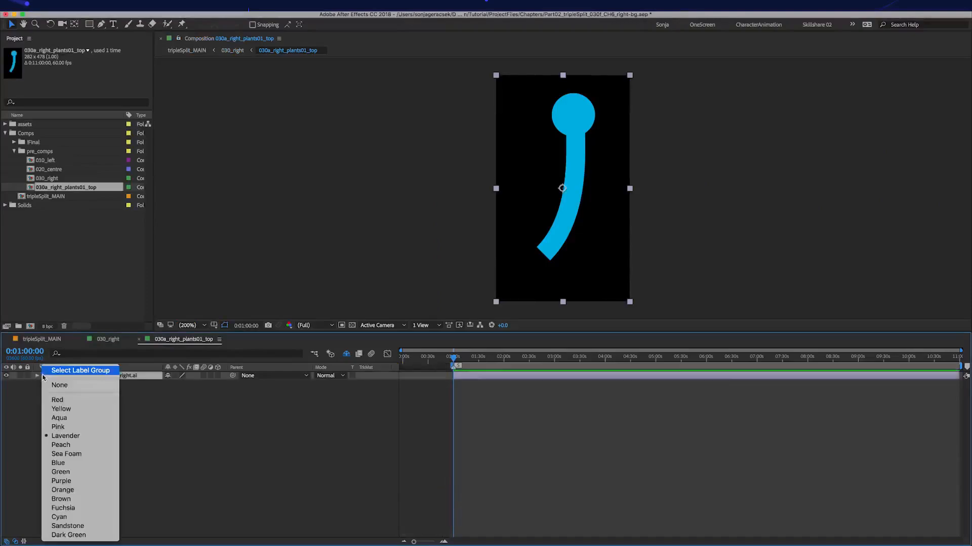
pyautogui.click(61, 535)
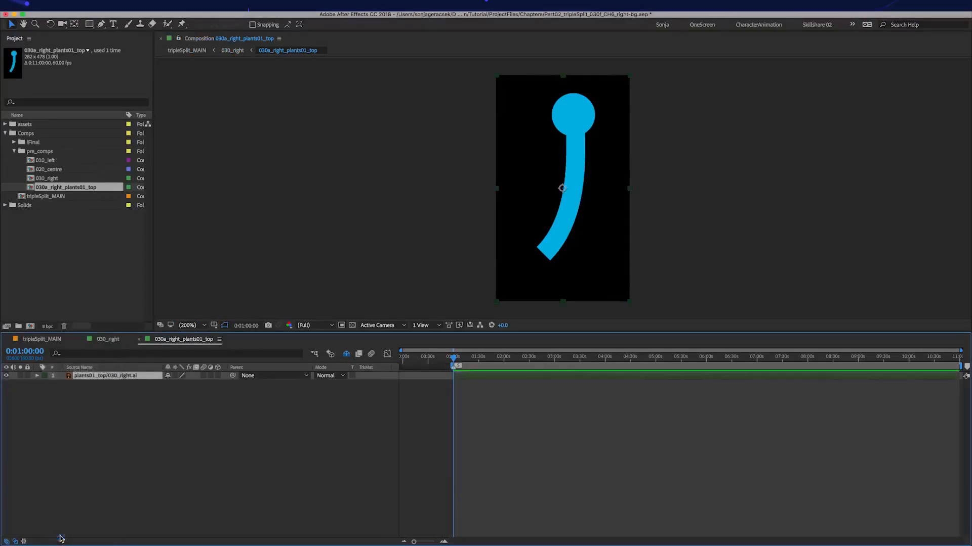
pyautogui.click(108, 339)
pyautogui.click(45, 384)
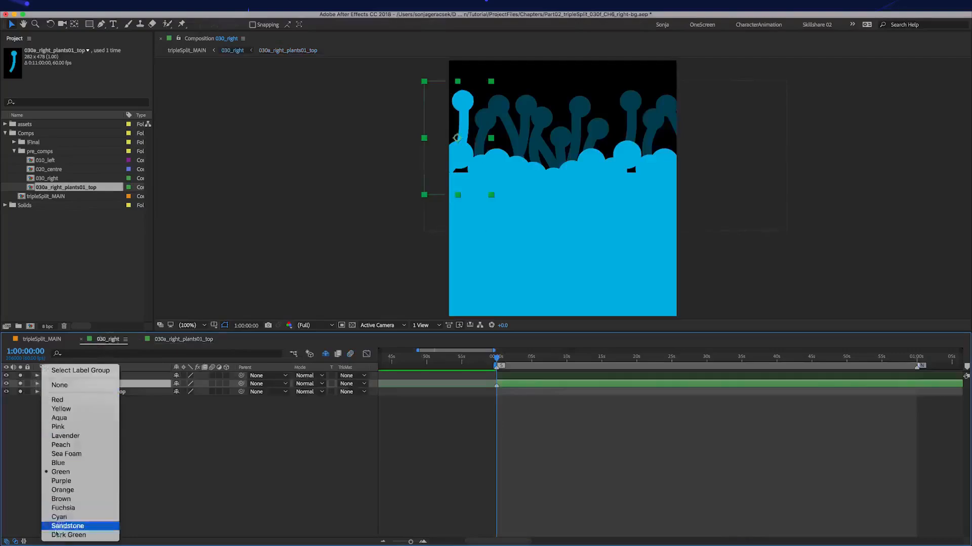
pyautogui.click(60, 536)
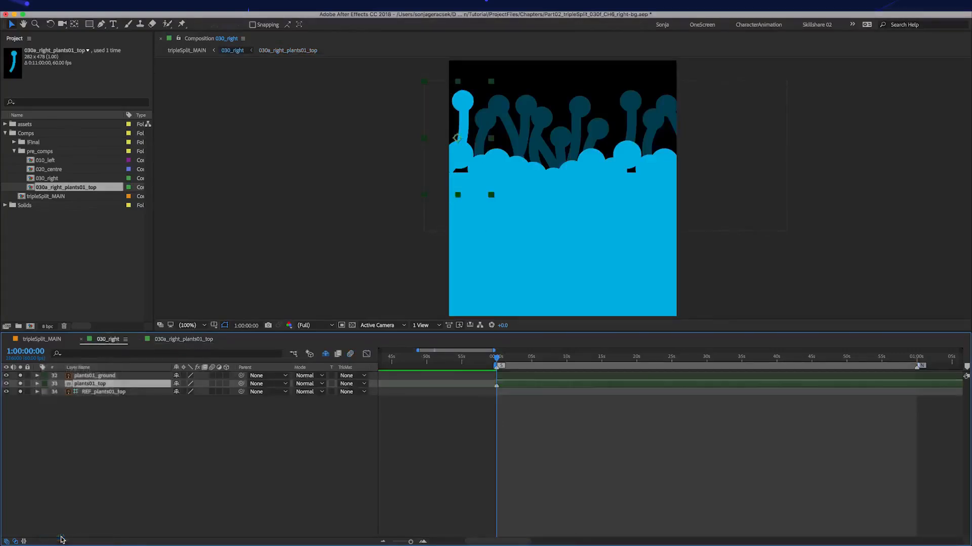
pyautogui.click(128, 190)
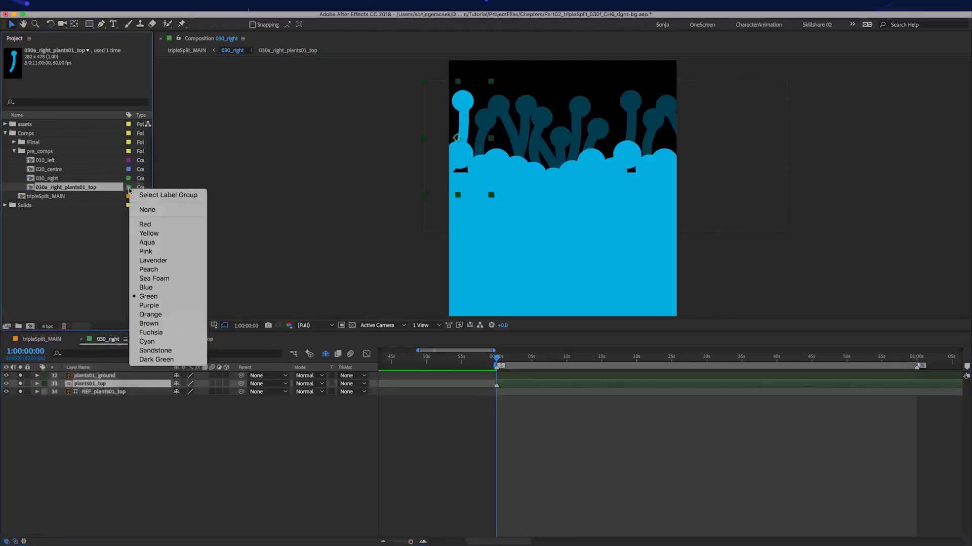
pyautogui.click(157, 360)
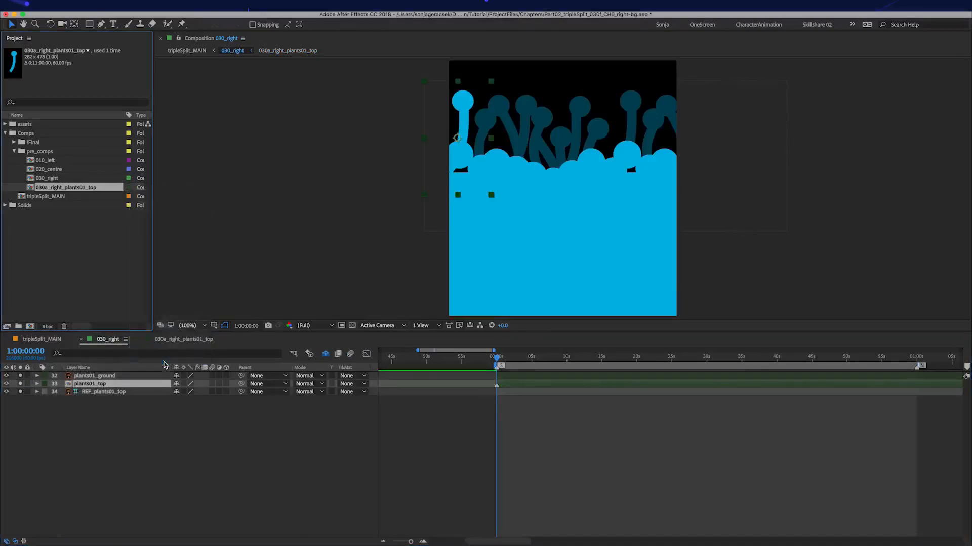
# Open the plants01_top pre-comp and create shapes from its Illustrator vector layer.
pyautogui.click(122, 385)
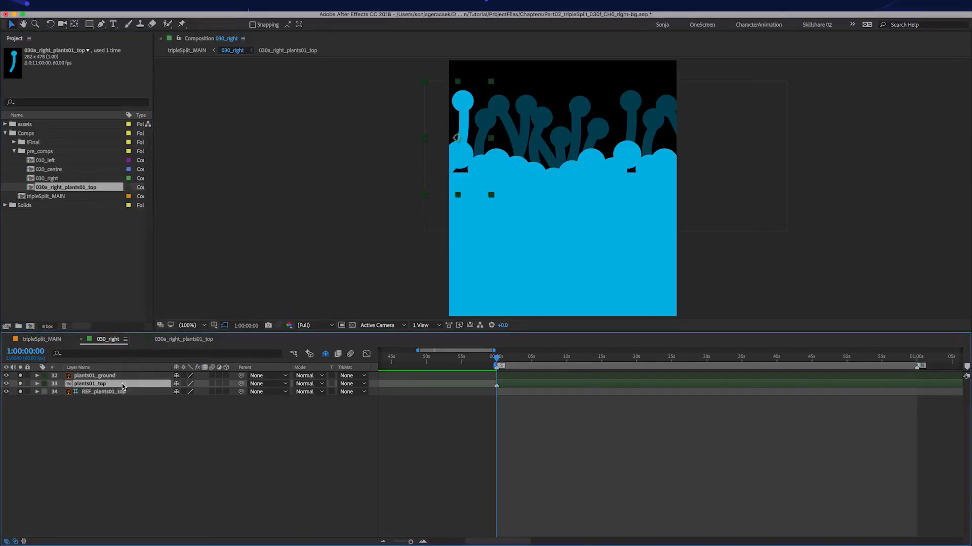
pyautogui.doubleClick(123, 387)
pyautogui.rightClick(126, 377)
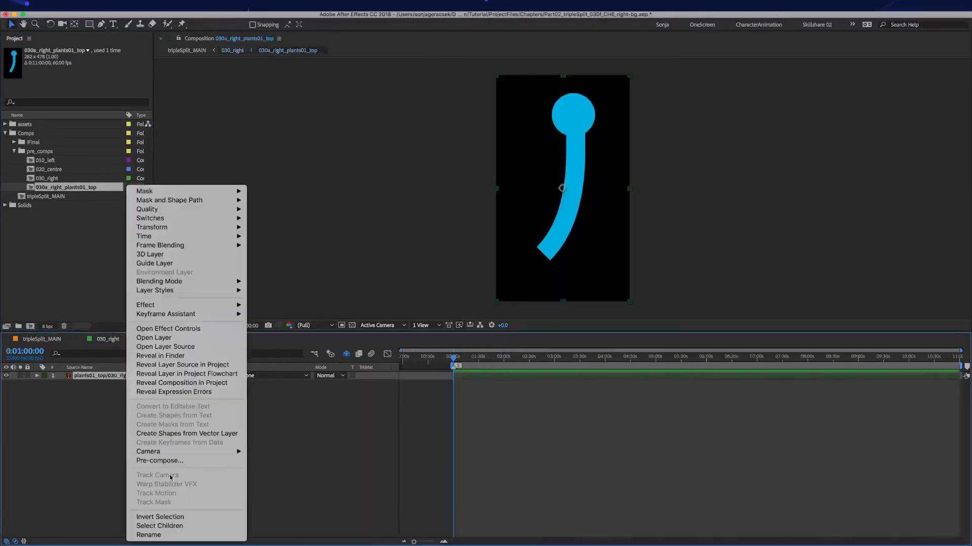
pyautogui.click(198, 433)
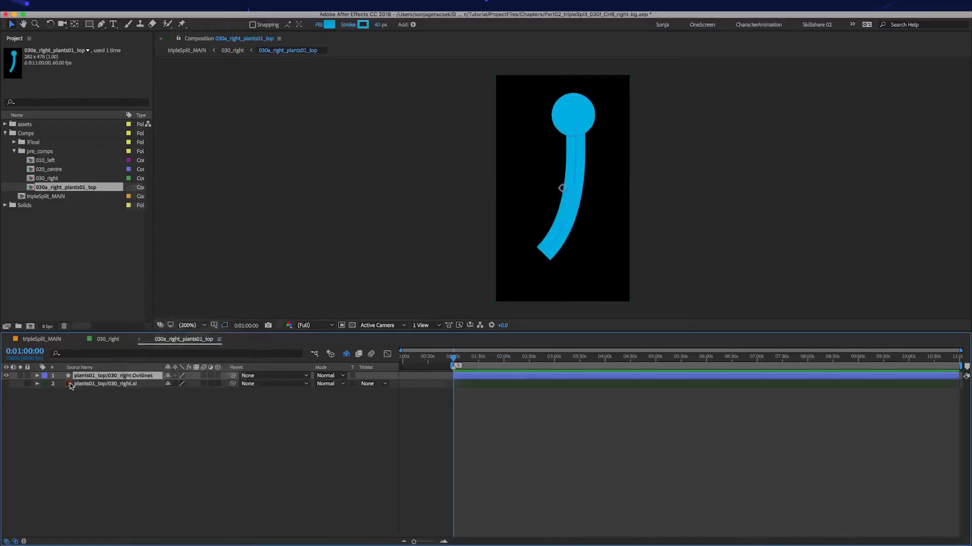
# Label the new outlines layer Dark Green and delete the original plants01_top Illustrator layer.
pyautogui.click(44, 376)
pyautogui.click(71, 536)
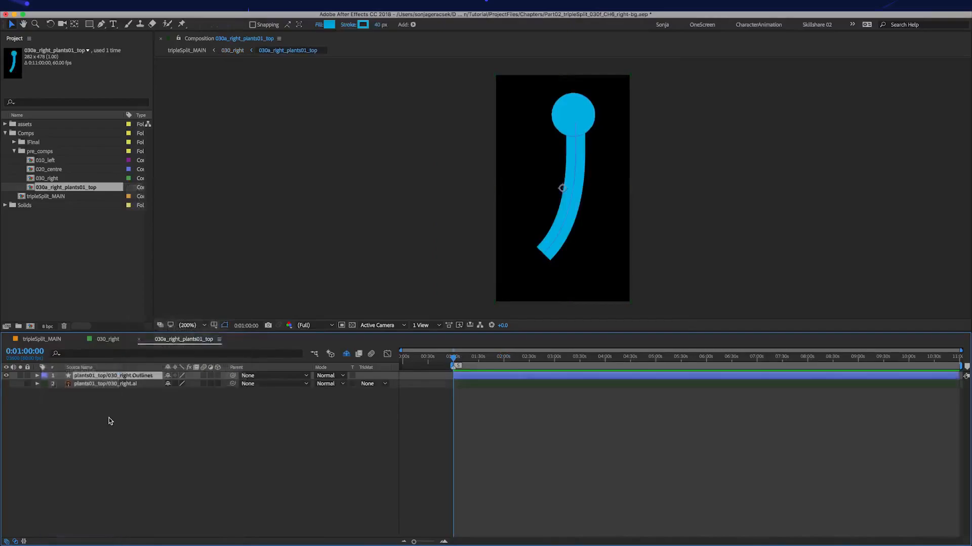
pyautogui.click(121, 386)
pyautogui.press('Delete')
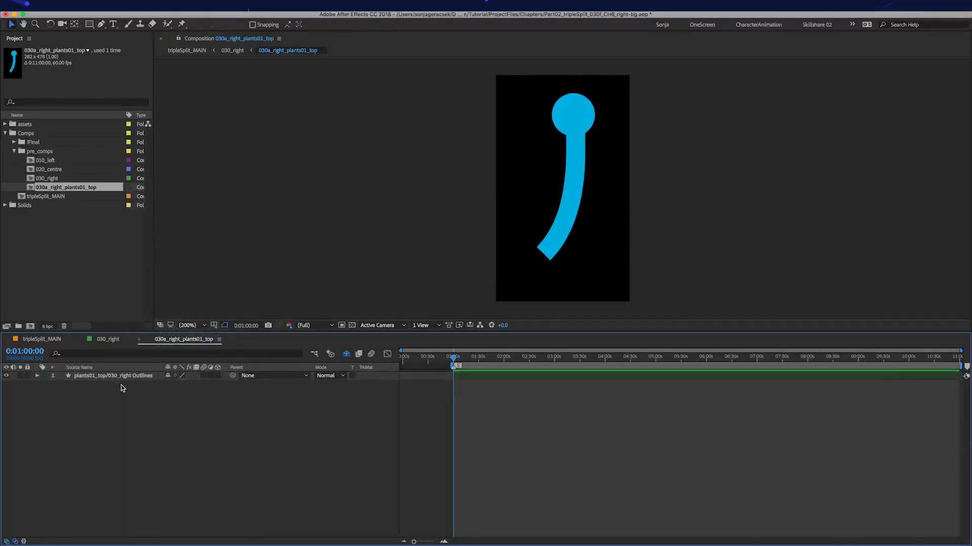
# Delete the nested Group 1 and Merge Paths 1 from Group 2 of the plants01_top outlines layer.
pyautogui.click(37, 375)
pyautogui.click(45, 385)
pyautogui.click(54, 392)
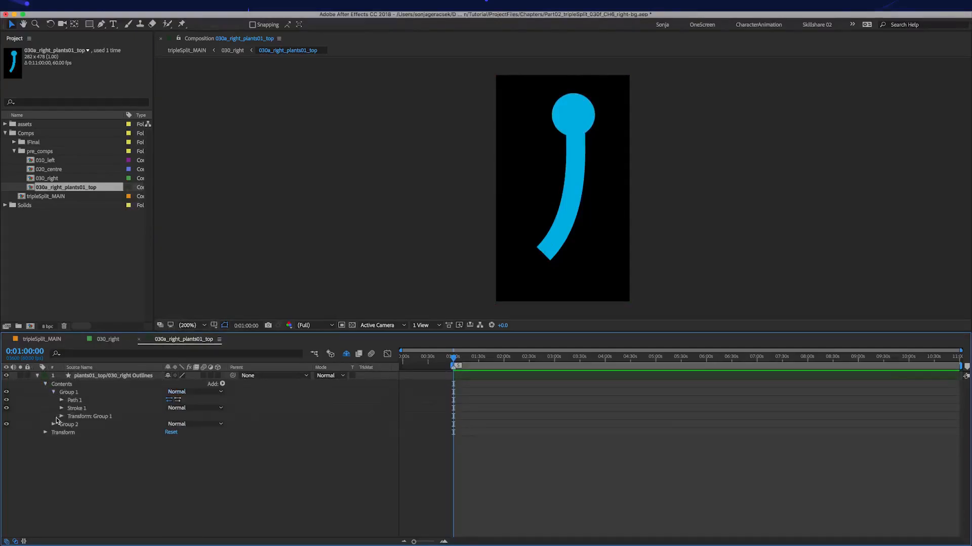
pyautogui.click(54, 424)
pyautogui.click(72, 441)
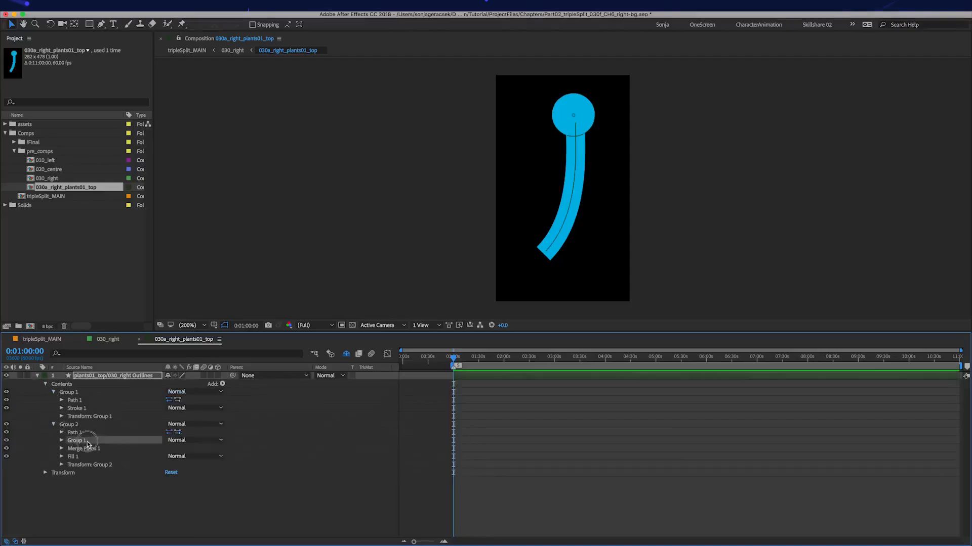
pyautogui.keyDown('shift'); pyautogui.click(97, 450); pyautogui.keyUp('shift')
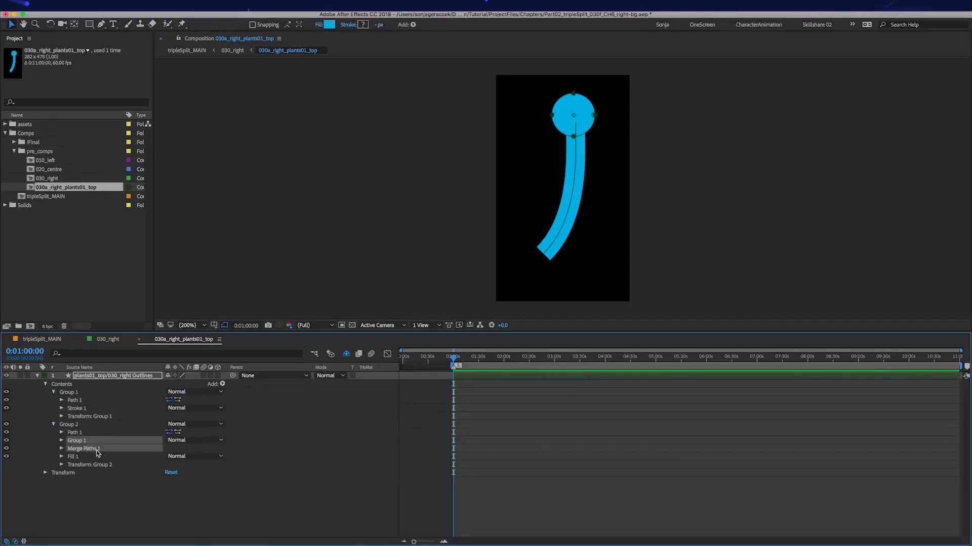
pyautogui.press('Delete')
# Start path keyframes at 0:01:00:00 for Path 1 in both Group 2 and Group 1 of the outlines layer.
pyautogui.click(61, 432)
pyautogui.click(77, 441)
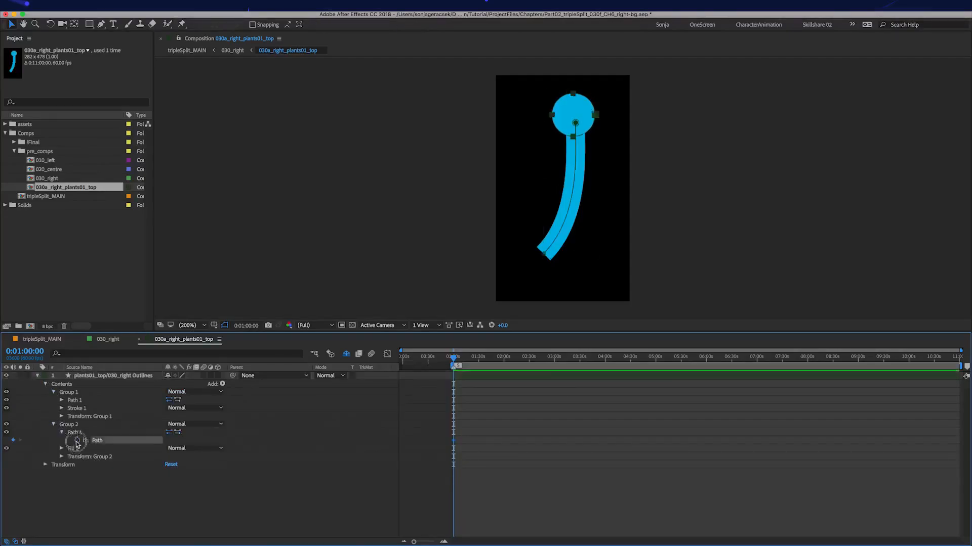
pyautogui.click(61, 400)
pyautogui.click(77, 409)
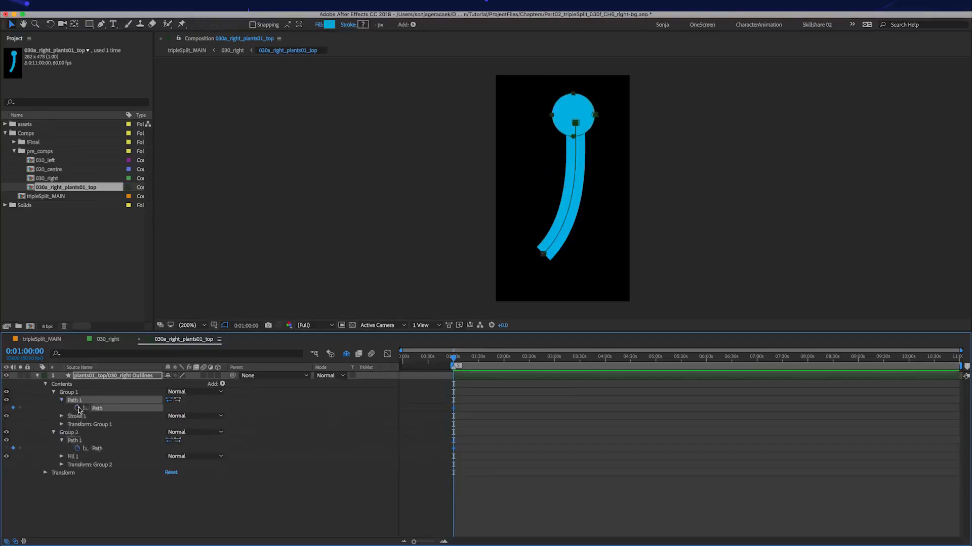
# Add a composition marker commented N at 0:01:01:40 and end the work area at that time.
pyautogui.hotkey('shift', 'pagedown')
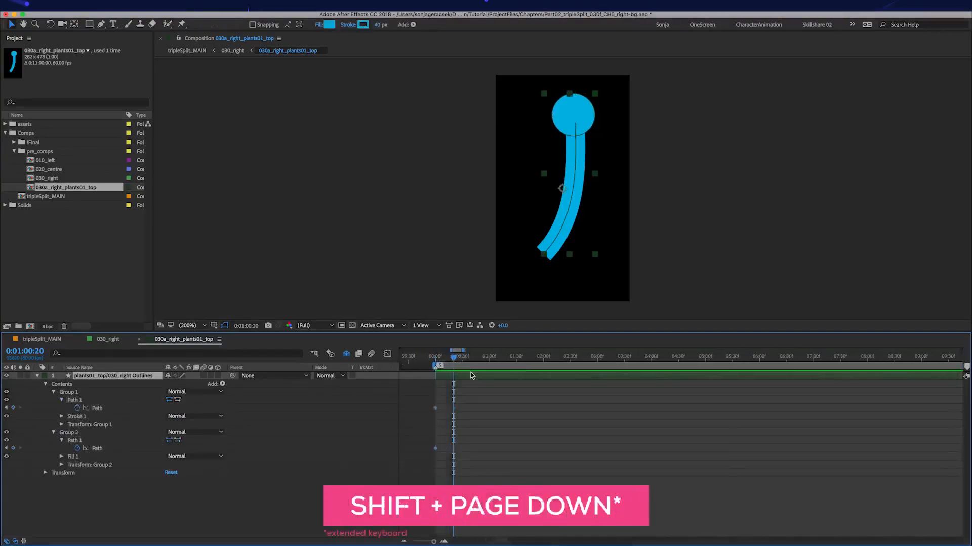
pyautogui.hotkey('shift', 'pagedown')
pyautogui.hotkey('shift', 'pagedown')
pyautogui.hotkey('shift', 'pagedown')
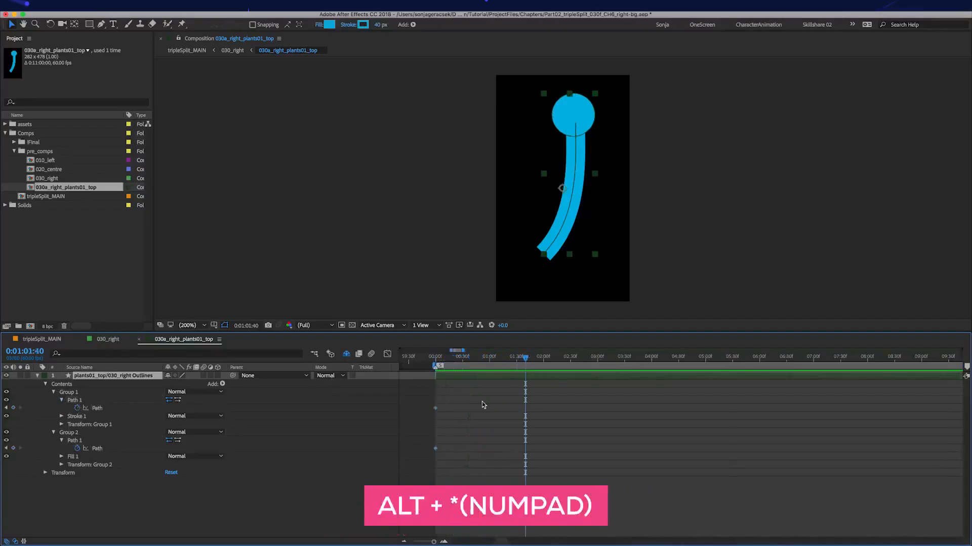
pyautogui.press('F2')
pyautogui.press('alt+KP_Multiply')
pyautogui.write('N')
pyautogui.press('Return')
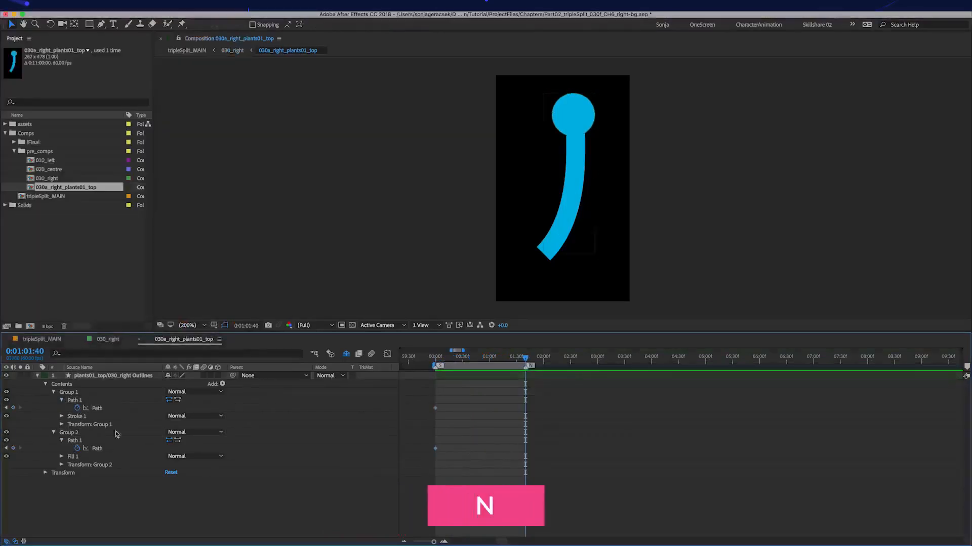
# At 0:01:01:40, shift the plant's round head and stem tip down and to the right, and adjust the upper stem curve to follow.
pyautogui.click(99, 408)
pyautogui.moveTo(613, 82); pyautogui.dragTo(541, 147)
pyautogui.moveTo(603, 117); pyautogui.dragTo(605, 124)
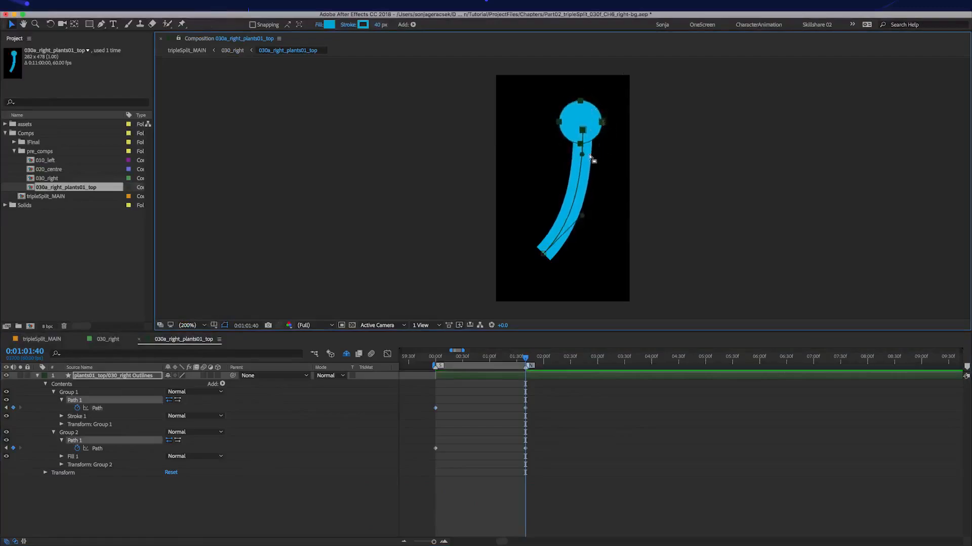
pyautogui.moveTo(584, 159); pyautogui.dragTo(582, 146)
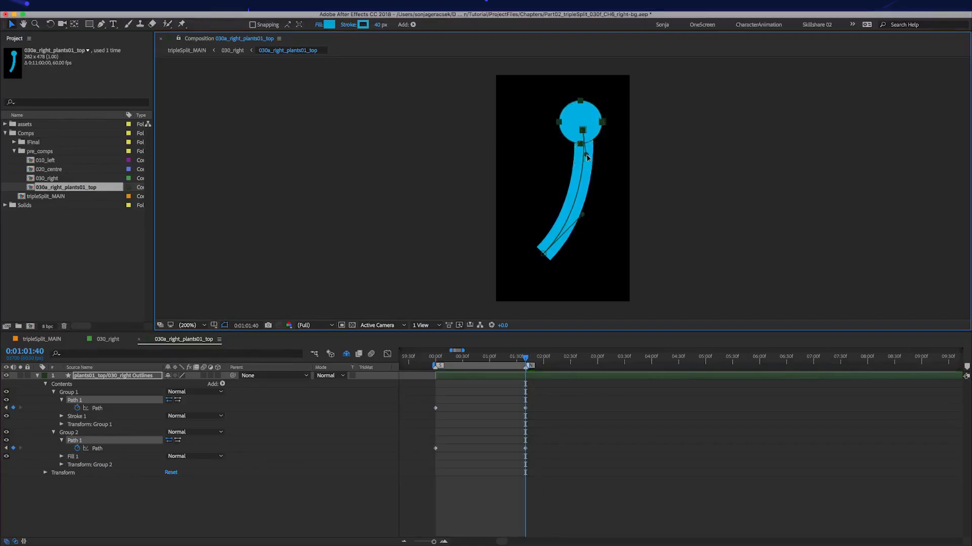
# At 0:01:00:00, shift the plant's head and stem tip left and slightly down, adjust the upper stem curve, and check the sway.
pyautogui.moveTo(525, 360); pyautogui.dragTo(434, 364)
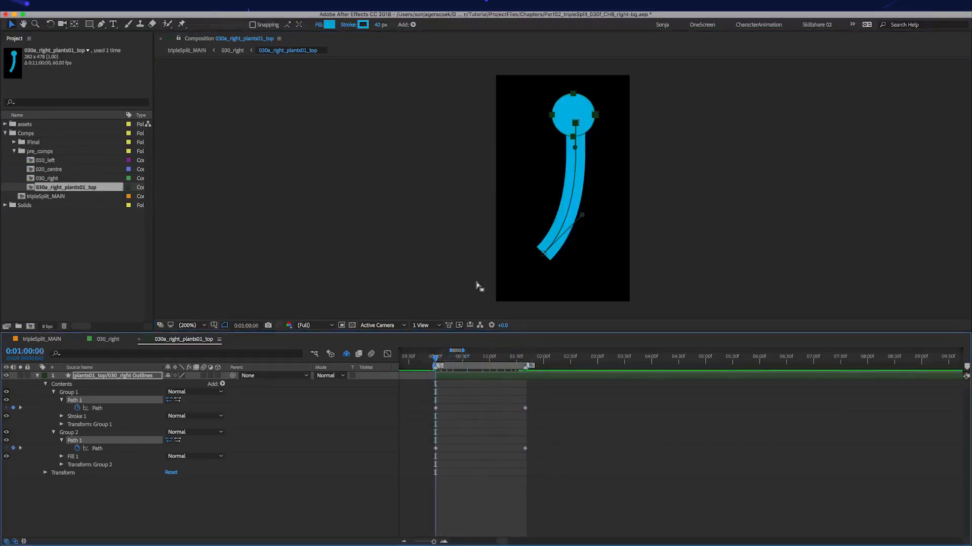
pyautogui.moveTo(593, 119); pyautogui.dragTo(587, 118)
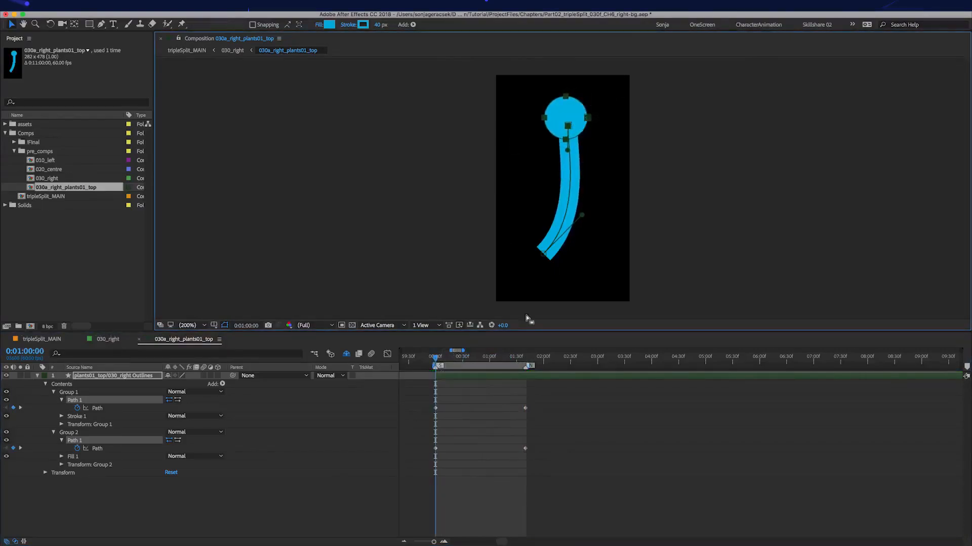
pyautogui.moveTo(567, 151); pyautogui.dragTo(574, 147)
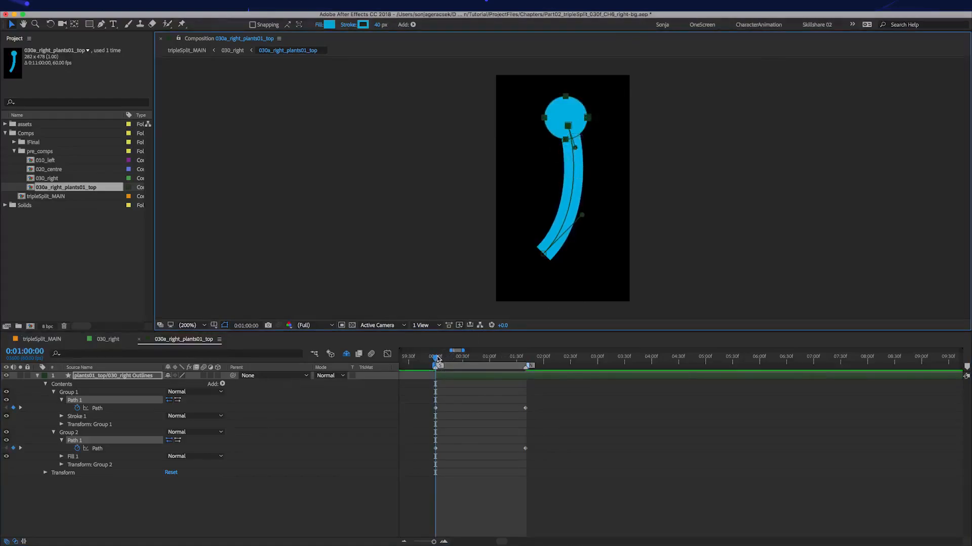
pyautogui.moveTo(437, 359); pyautogui.dragTo(526, 357)
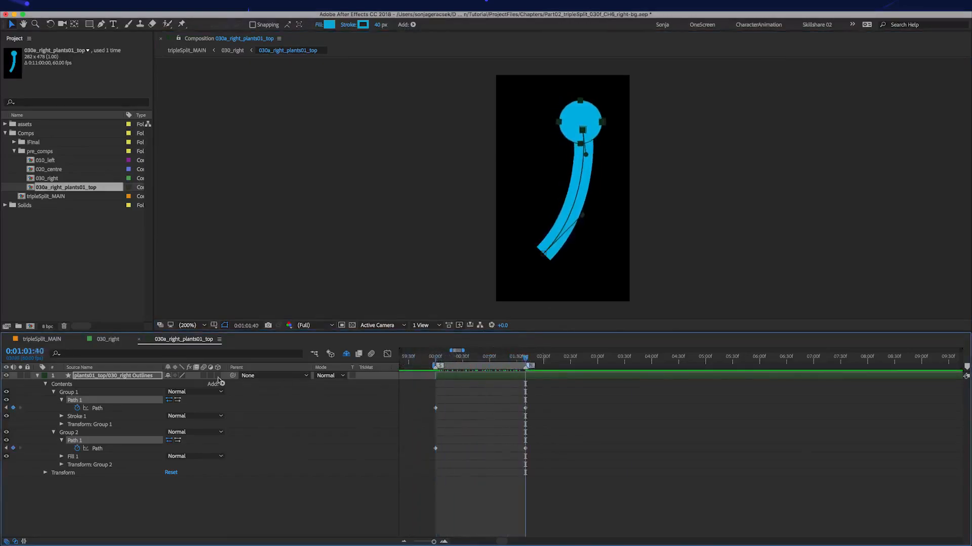
# In 030_right, add a layer marker to plants01_top at 1:00:01:40 and enable time remapping with a keyframe at that time.
pyautogui.click(108, 339)
pyautogui.press('KP_Multiply')
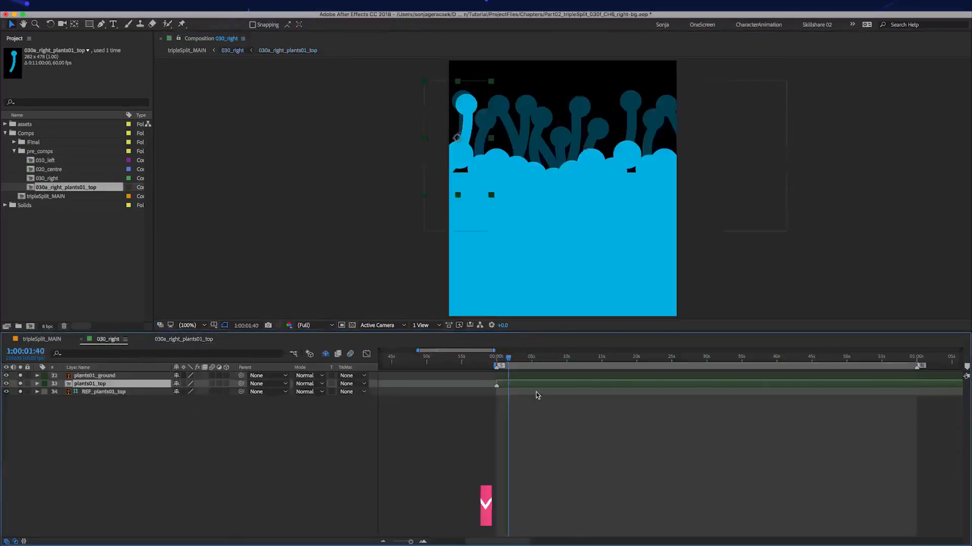
pyautogui.rightClick(91, 387)
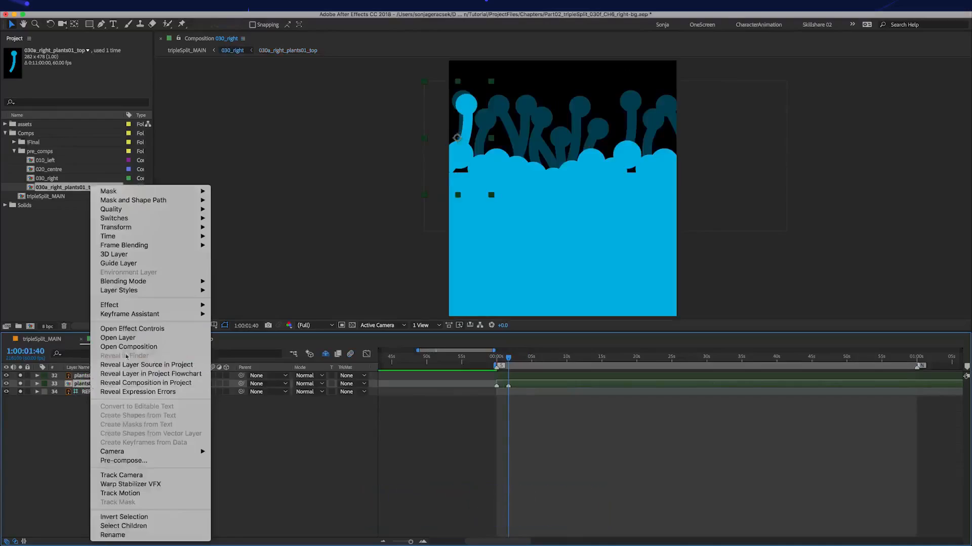
pyautogui.moveTo(149, 239)
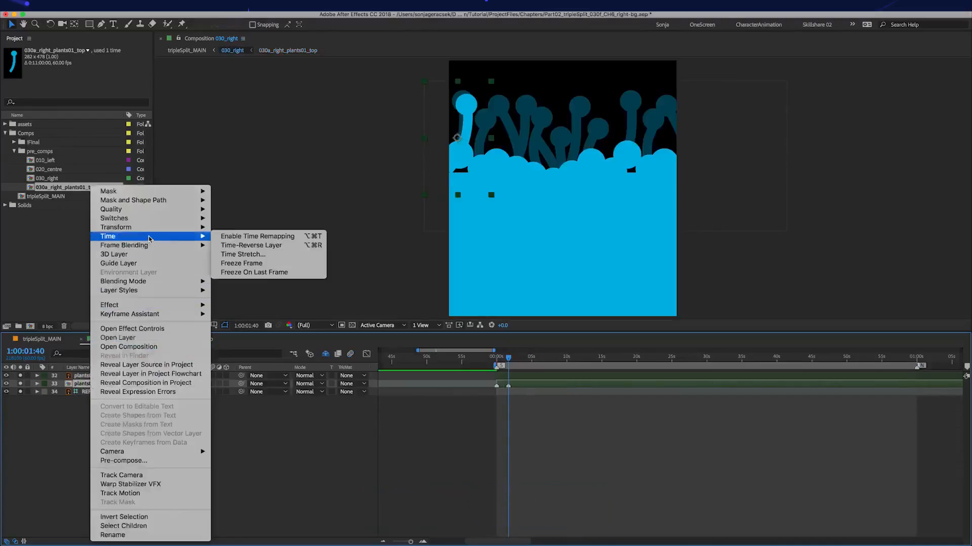
pyautogui.click(281, 237)
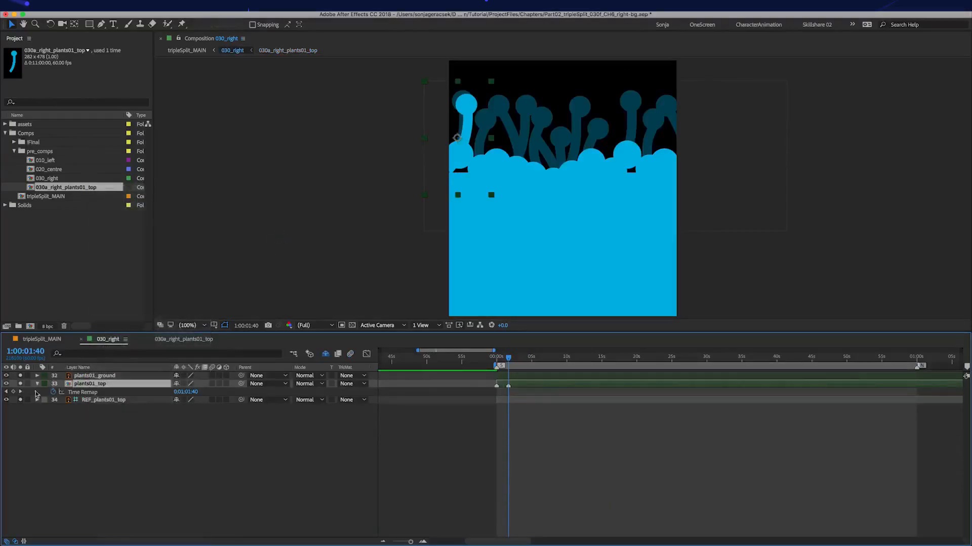
pyautogui.click(14, 392)
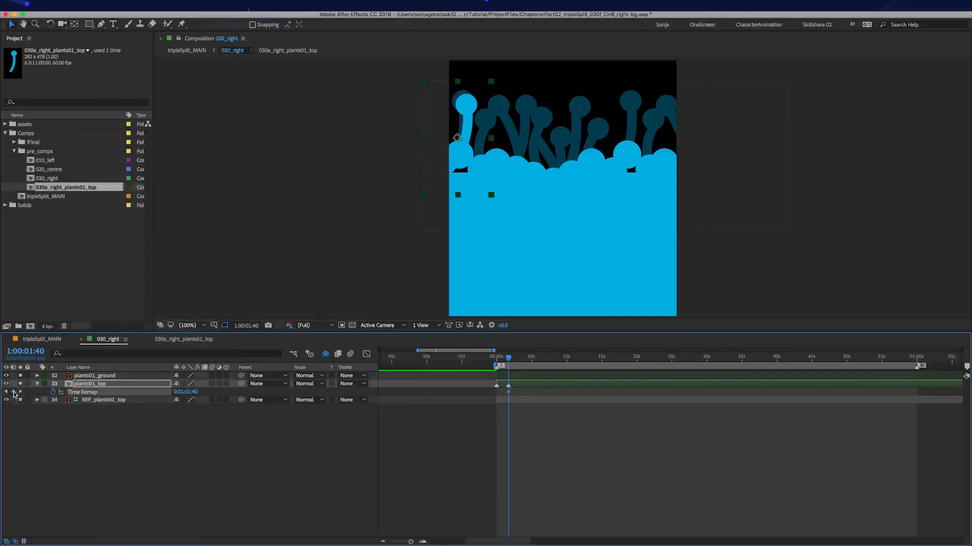
# Key plants01_top's Time Remap at 1:00:00:00 and remove its default keyframes at 0:59:00:00 and the composition end.
pyautogui.press('i')
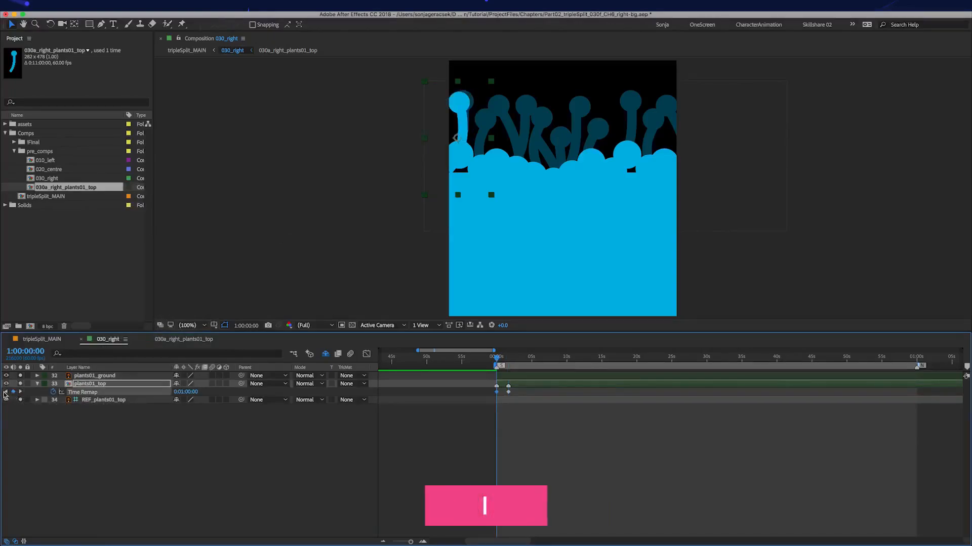
pyautogui.click(5, 392)
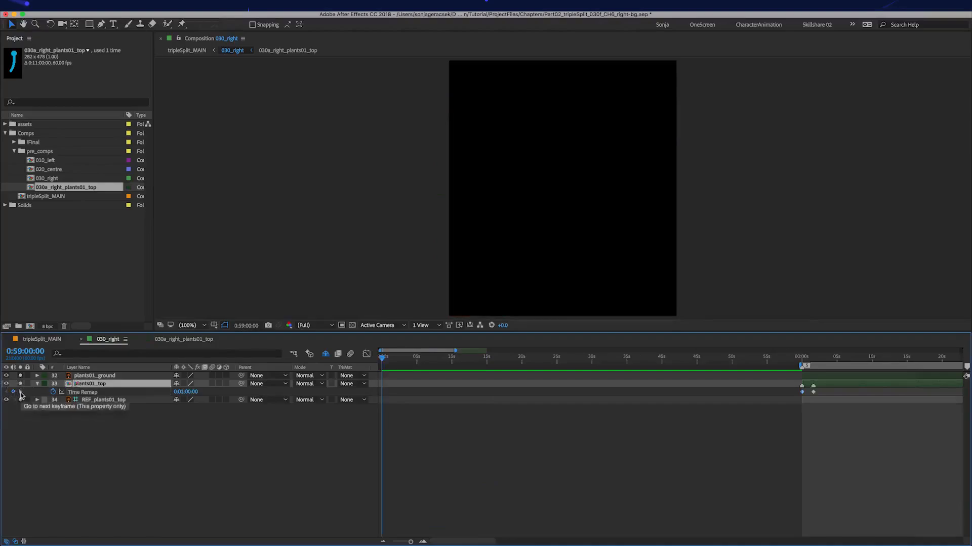
pyautogui.press('o')
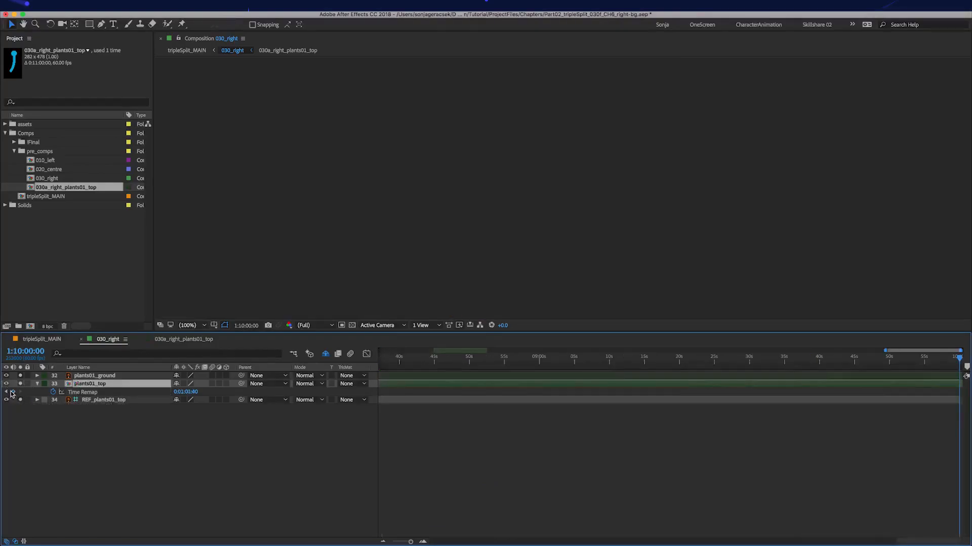
pyautogui.click(6, 393)
# Apply the expression loopOutDuration(type = "pingpong", duration = 0) to plants01_top's Time Remap and preview the loop from 1:00:00:00.
pyautogui.keyDown('alt'); pyautogui.click(53, 392); pyautogui.keyUp('alt')
pyautogui.click(208, 399)
pyautogui.moveTo(262, 517)
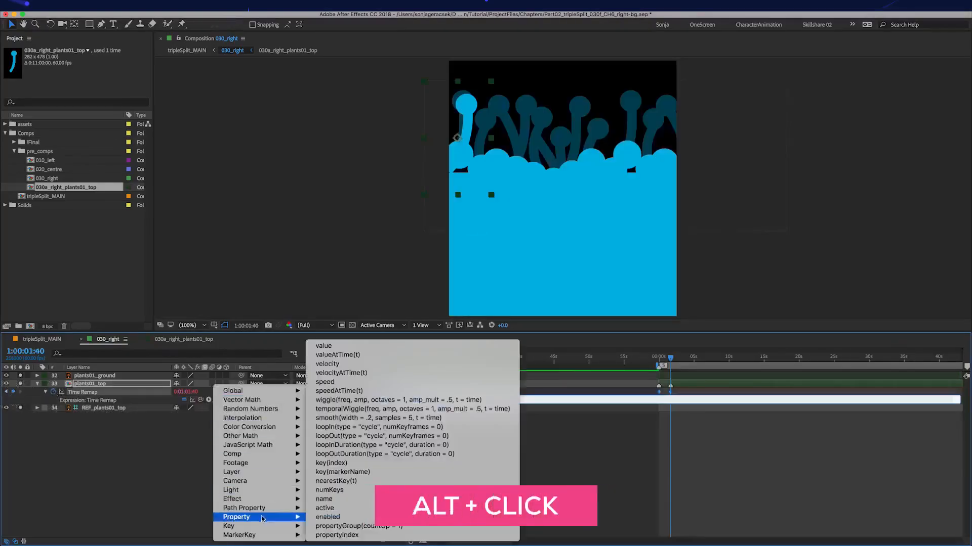
pyautogui.click(354, 454)
pyautogui.write('gpong", duration = 0)')
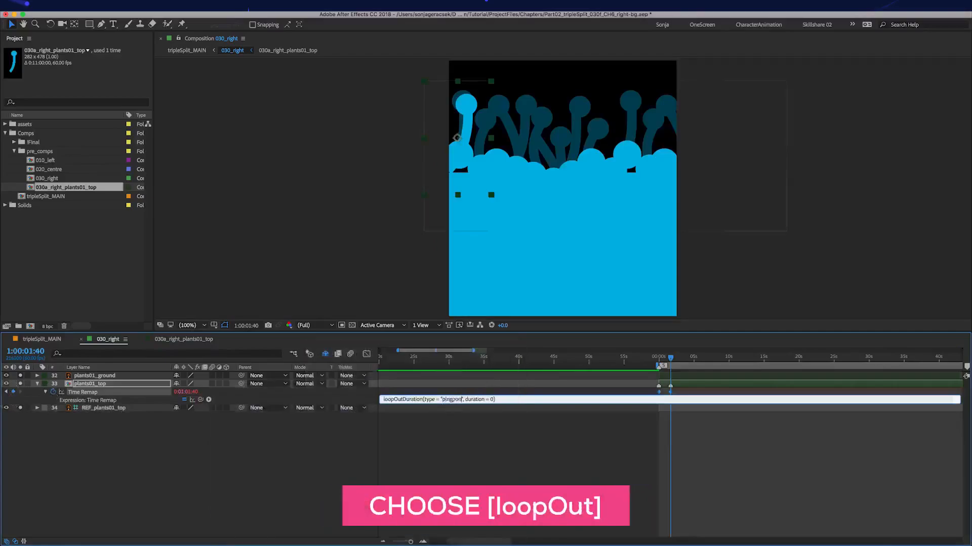
pyautogui.click(498, 383)
pyautogui.moveTo(671, 360); pyautogui.dragTo(658, 360)
pyautogui.press('KP_0')
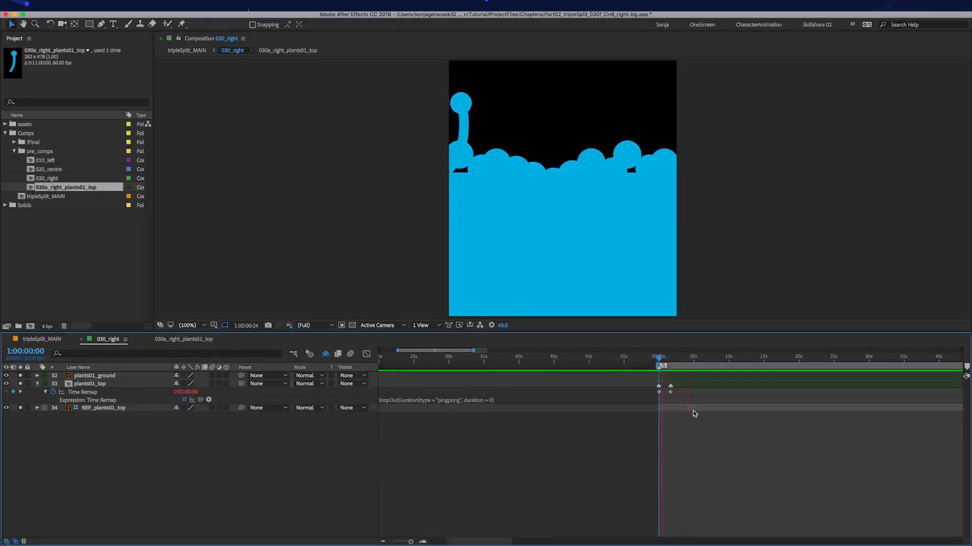
# Apply Easy Ease to the path keyframes inside the plants01_top pre-comp and return to 030_right.
pyautogui.doubleClick(691, 386)
pyautogui.press('F9')
pyautogui.moveTo(560, 388); pyautogui.dragTo(421, 485)
pyautogui.press('F9')
pyautogui.click(110, 345)
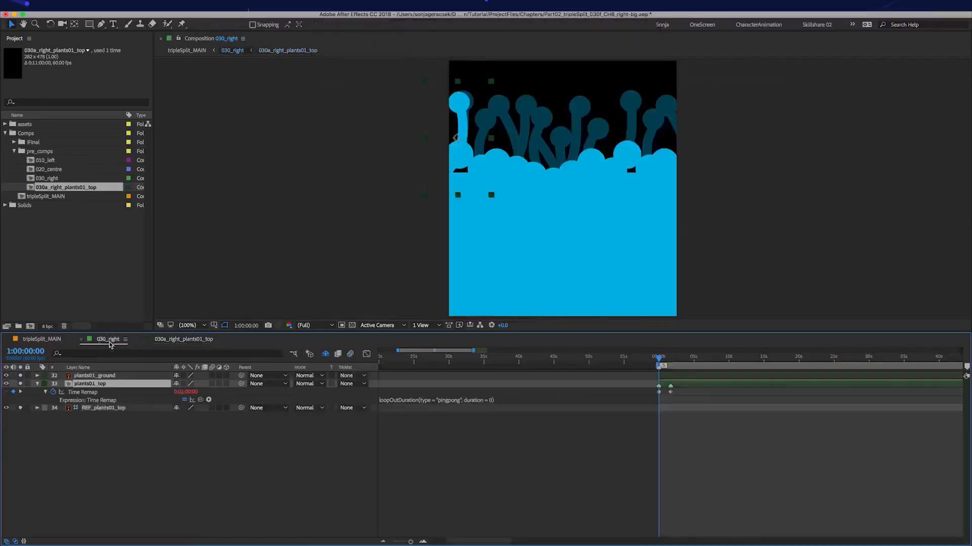
# Check the Guide Layer setting of REF_plants01_top and compare the layer with plants01_top.
pyautogui.click(641, 440)
pyautogui.click(704, 387)
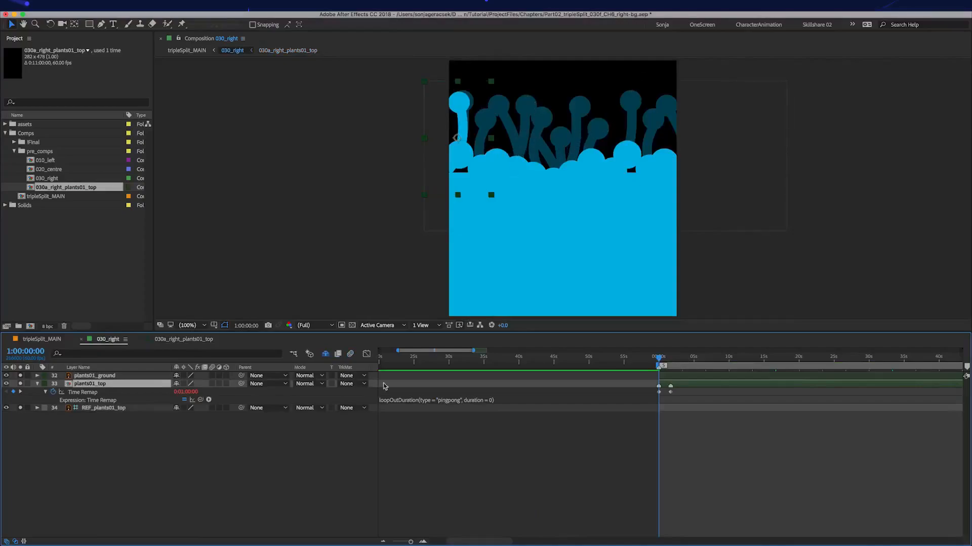
pyautogui.rightClick(104, 408)
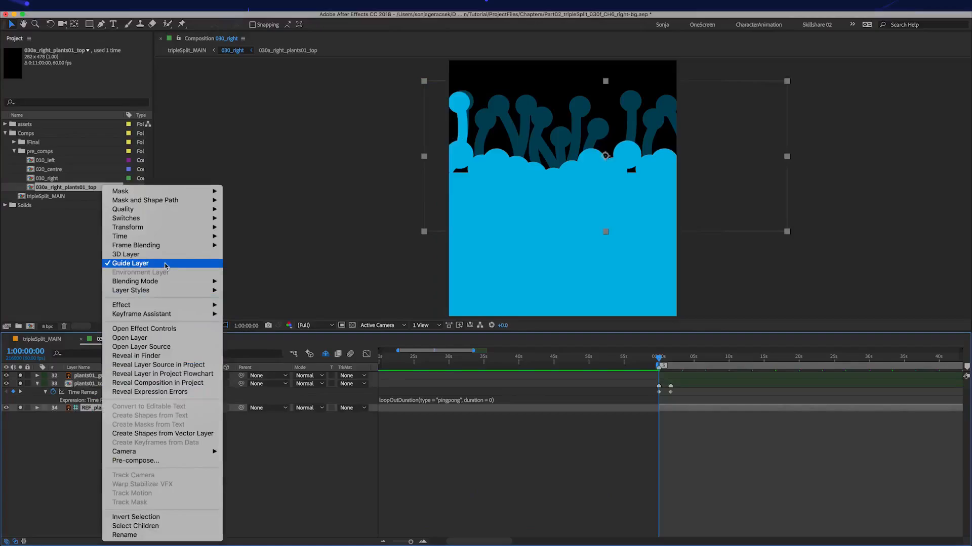
pyautogui.click(84, 412)
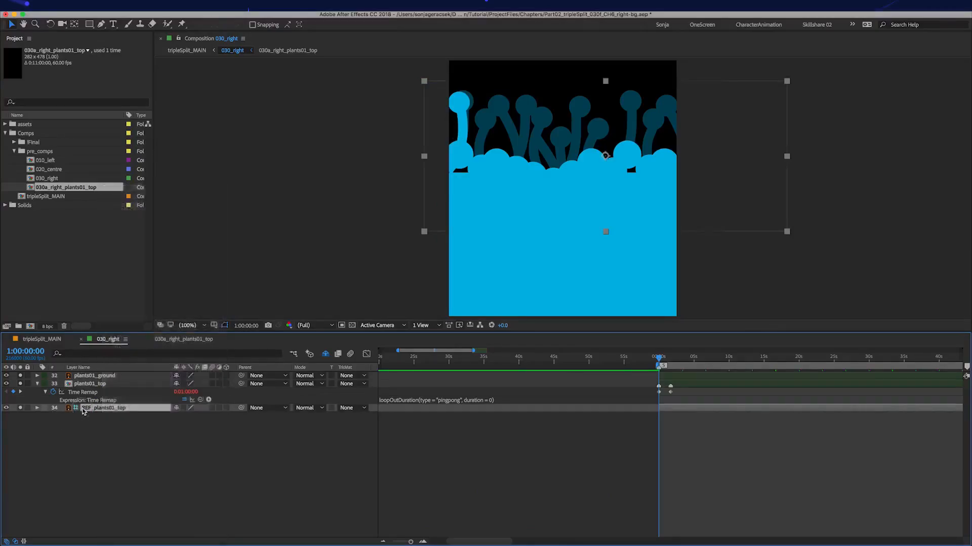
pyautogui.click(96, 385)
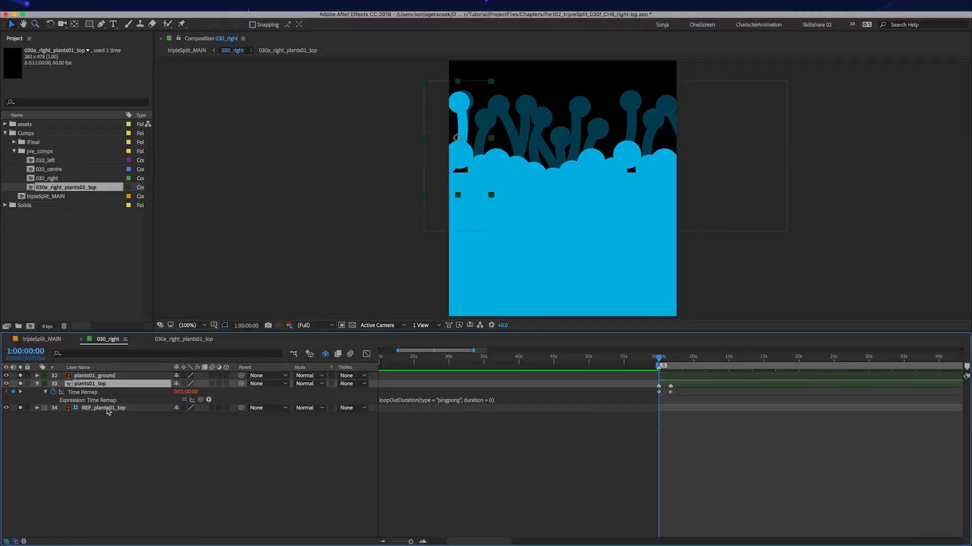
pyautogui.click(106, 409)
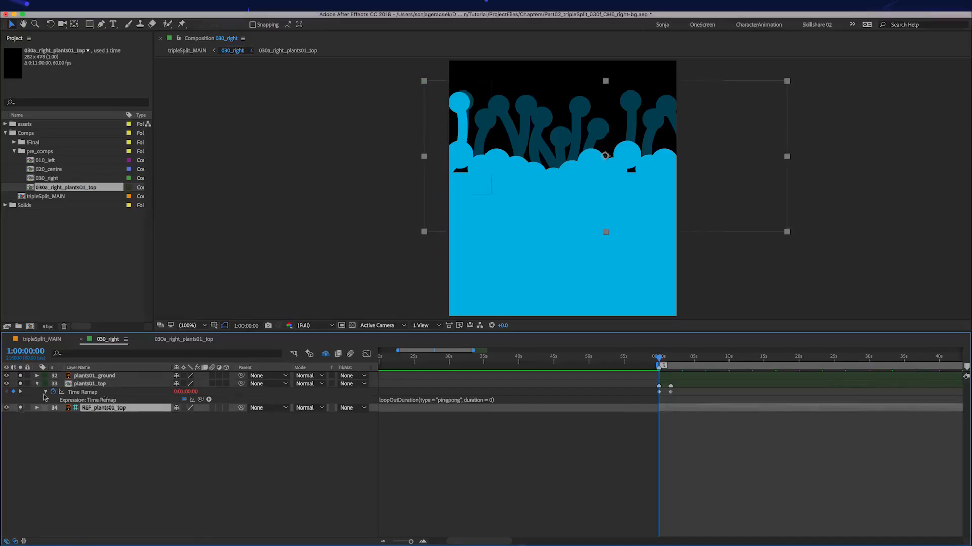
# Unsolo plants01_ground, then duplicate plants01_top and place the copy over the shorter reference plant beside the first.
pyautogui.click(21, 376)
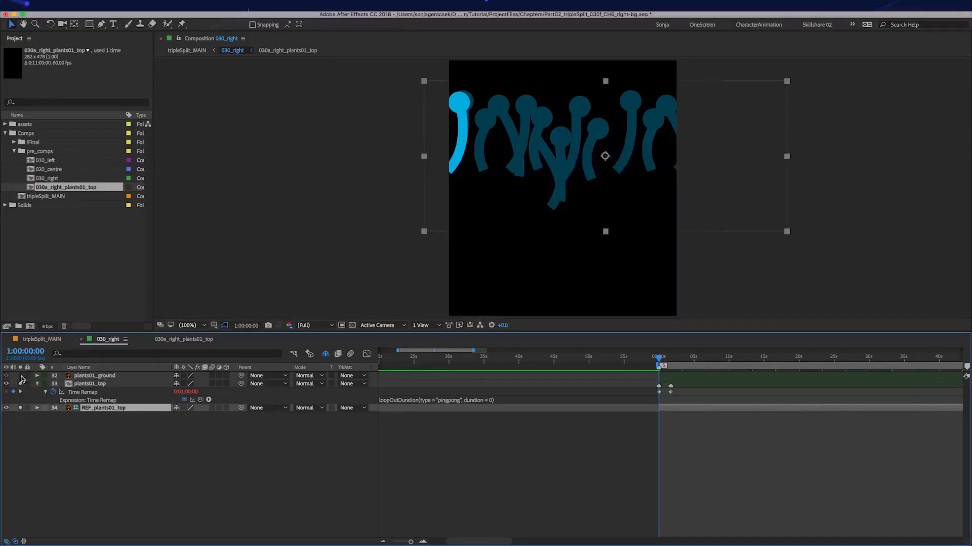
pyautogui.click(102, 385)
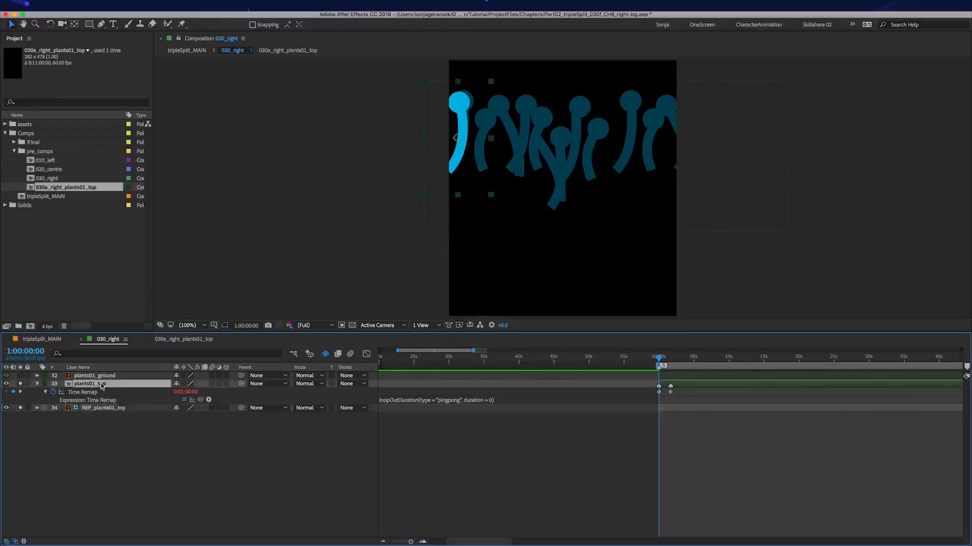
pyautogui.press('super+d')
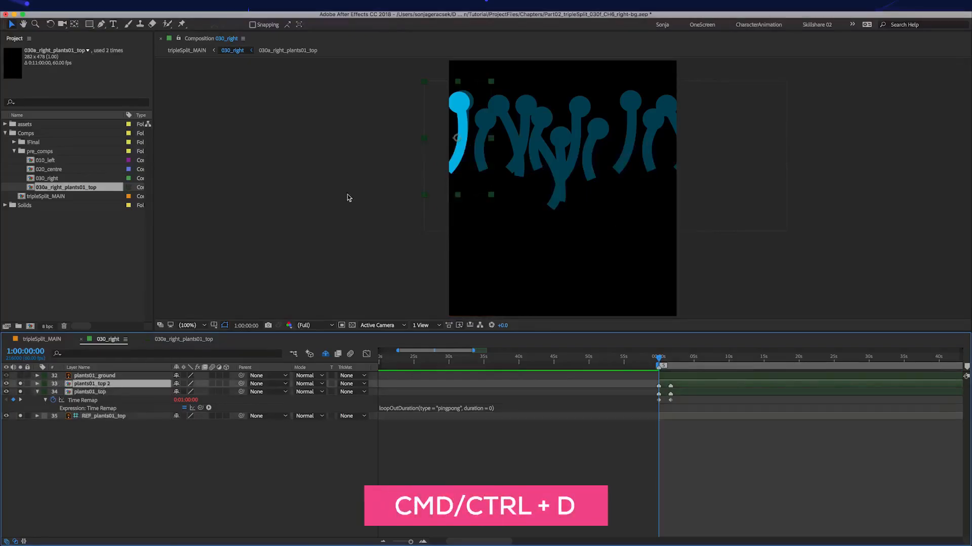
pyautogui.moveTo(462, 151); pyautogui.dragTo(486, 164)
# Flip plants01_top 2 horizontally and rotate it to line up with the shorter reference plant.
pyautogui.rightClick(486, 164)
pyautogui.moveTo(529, 209)
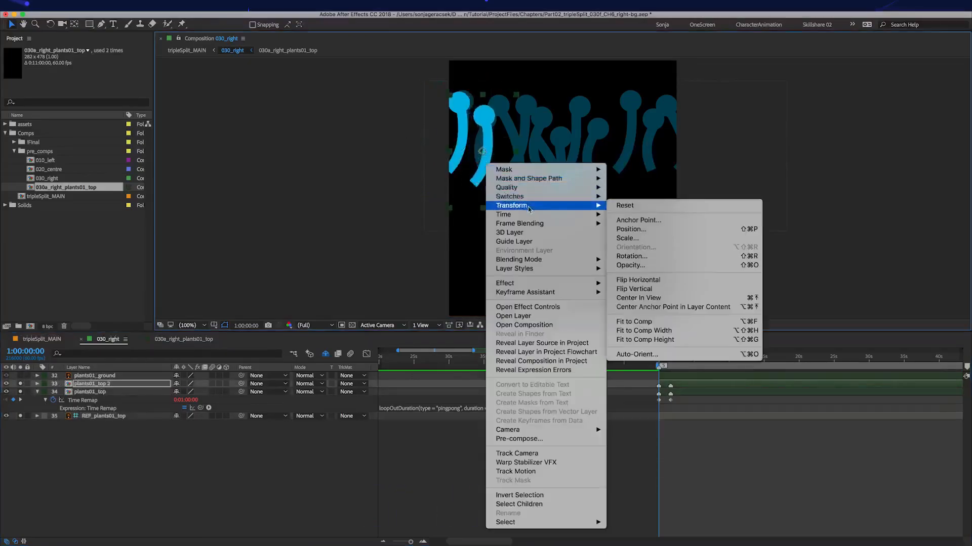
pyautogui.click(658, 282)
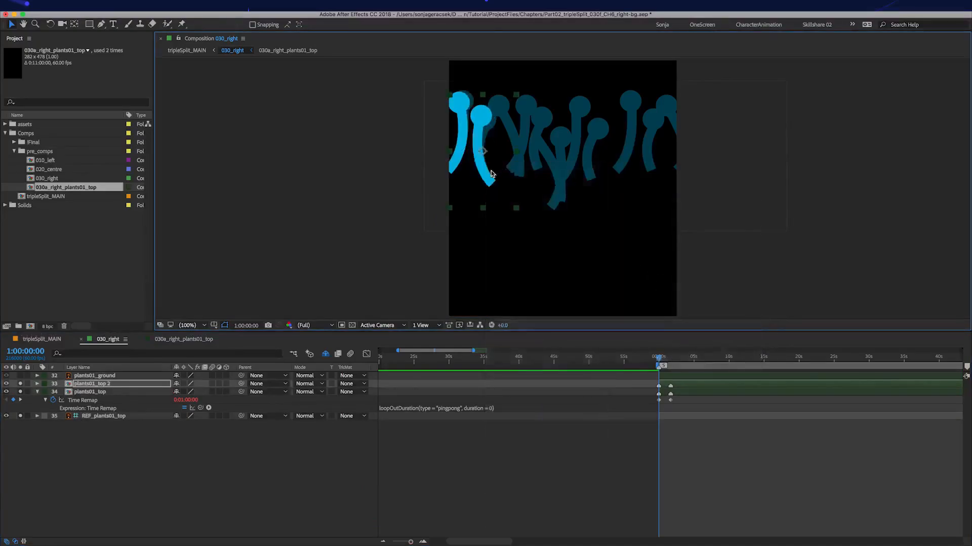
pyautogui.press('w')
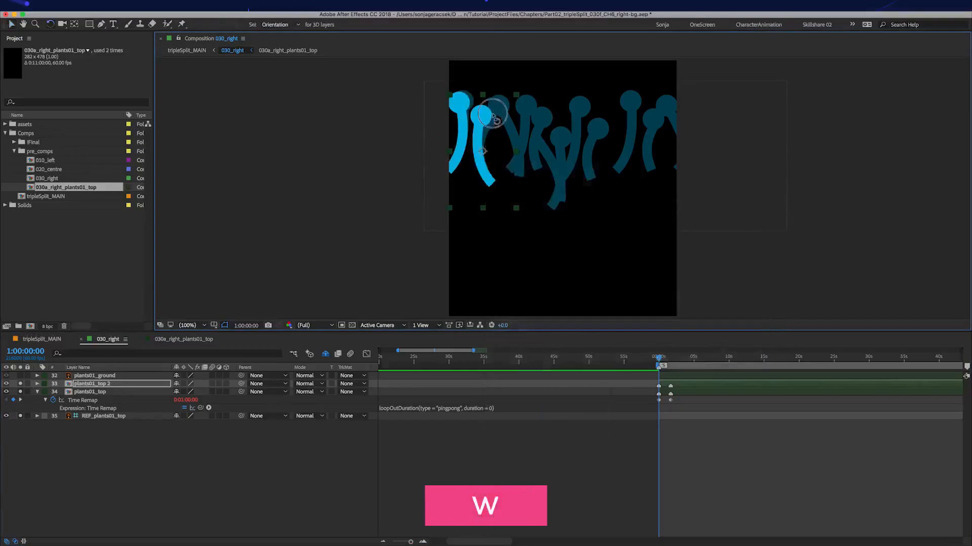
pyautogui.moveTo(491, 107); pyautogui.dragTo(578, 113)
# Create copies plants01_top 3 to 7 and place them over further reference plants, flipping and rotating them where needed.
pyautogui.press('v')
pyautogui.press('super+d')
pyautogui.press('super+d')
pyautogui.rightClick(546, 157)
pyautogui.moveTo(606, 197)
pyautogui.click(724, 273)
pyautogui.press('super+d')
pyautogui.press('super+d')
pyautogui.press('w')
pyautogui.press('super+d')
pyautogui.press('v')
# Flip plants01_top 7 horizontally and rotate it to match its reference plant right of centre.
pyautogui.rightClick(577, 113)
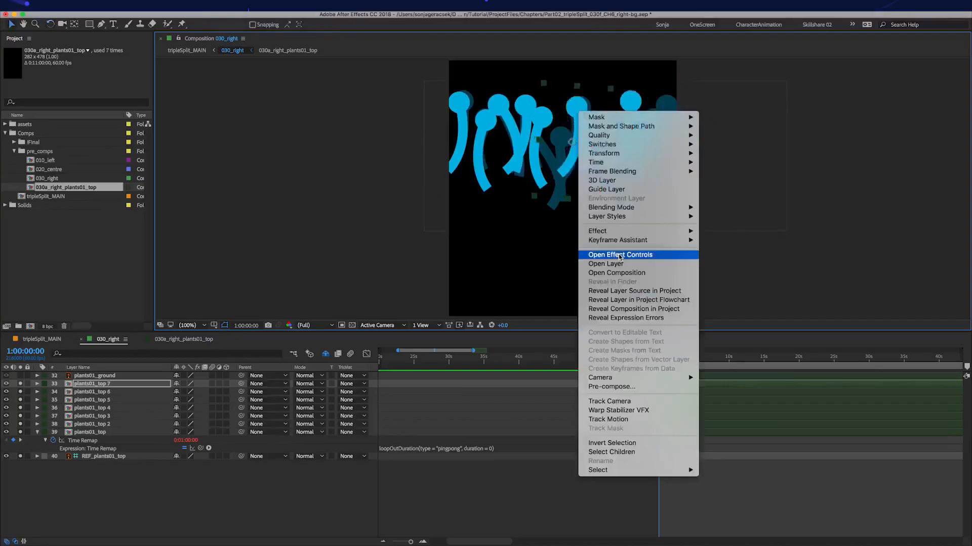
pyautogui.moveTo(657, 153)
pyautogui.click(739, 245)
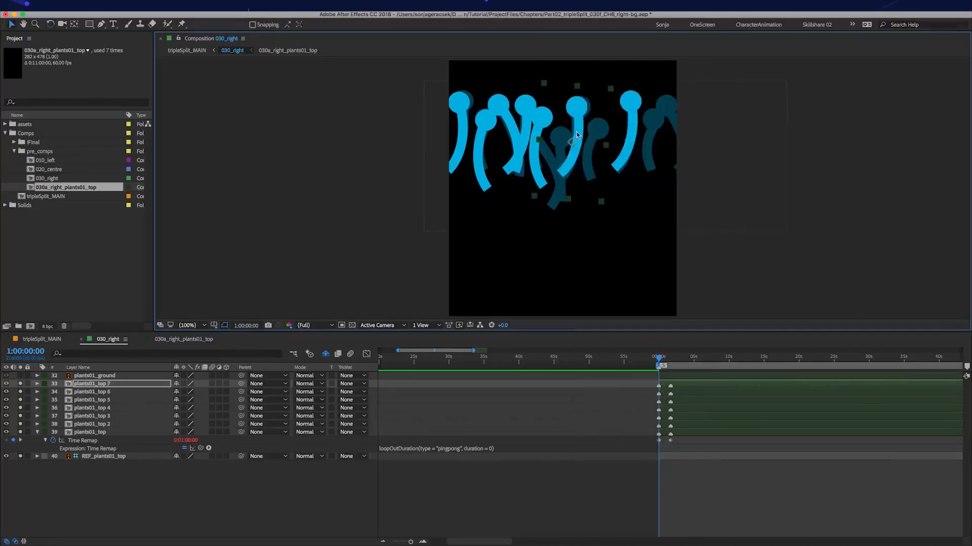
pyautogui.press('w')
# Add copies plants01_top 8 and 9 over the two lower central reference plants, flipping and rotating them to match.
pyautogui.press('super+d')
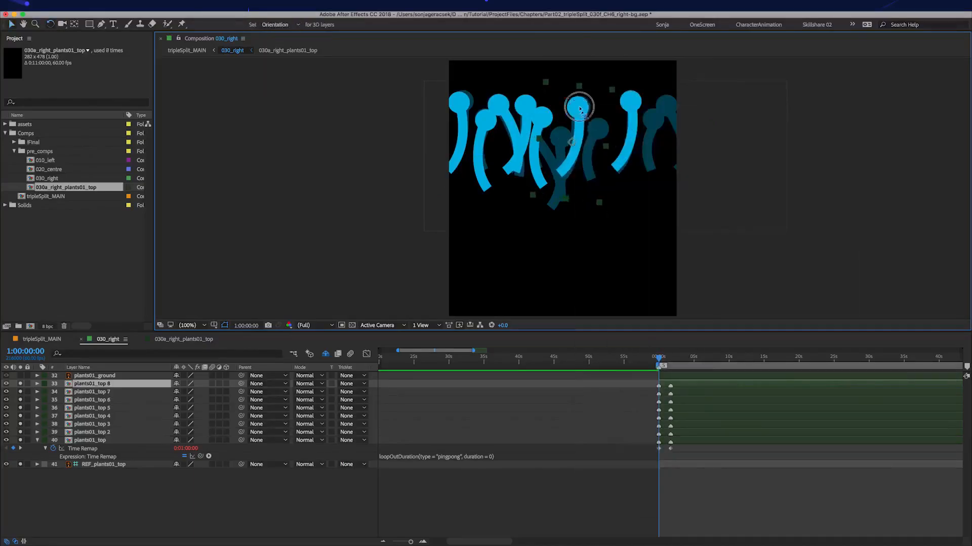
pyautogui.moveTo(582, 119); pyautogui.dragTo(601, 190)
pyautogui.press('v')
pyautogui.press('super+d')
pyautogui.rightClick(504, 169)
pyautogui.click(724, 284)
pyautogui.press('w')
pyautogui.press('v')
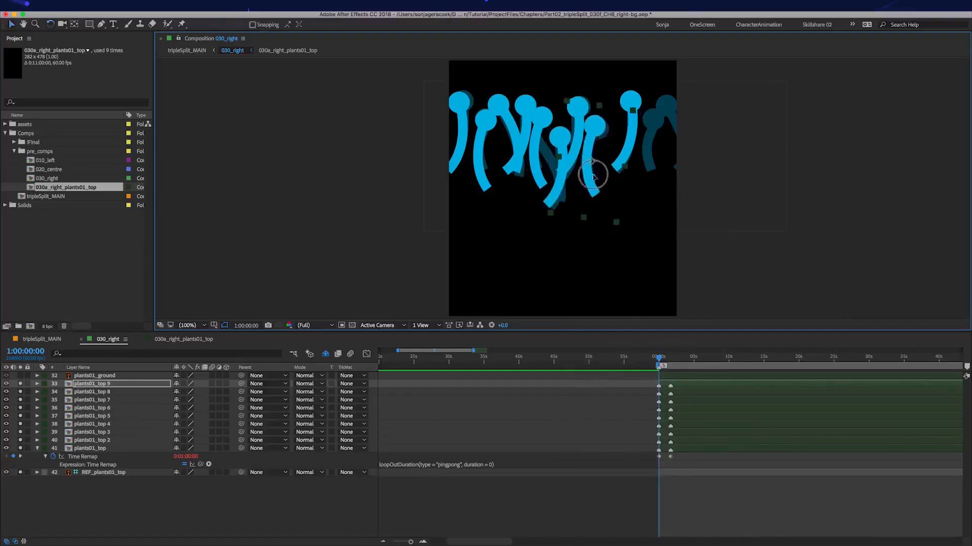
# Add copies plants01_top 10 and 11 over the two reference plants at the right edge of the composition.
pyautogui.press('super+d')
pyautogui.moveTo(569, 151); pyautogui.dragTo(651, 162)
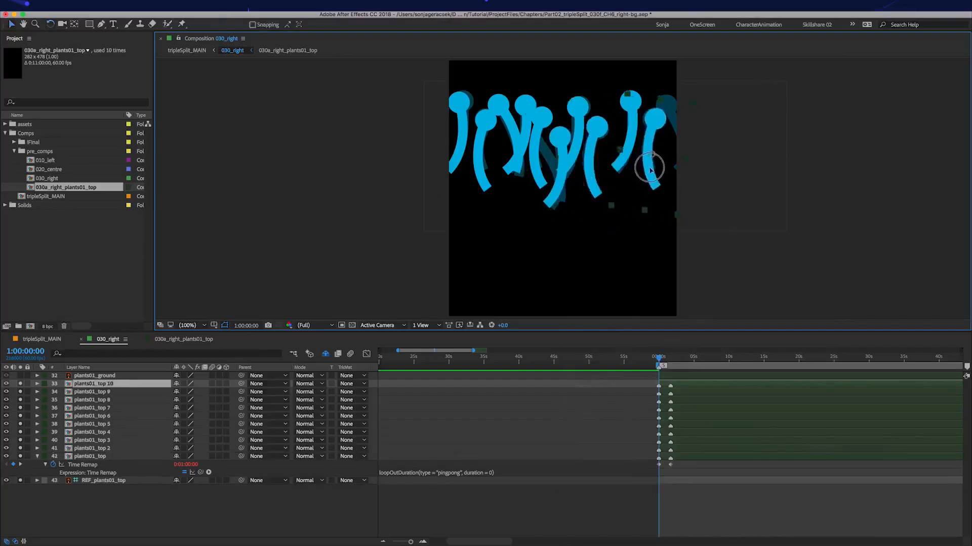
pyautogui.click(631, 97)
pyautogui.press('super+d')
pyautogui.moveTo(631, 97); pyautogui.dragTo(653, 116)
pyautogui.press('w')
# Duplicate the plant once more as plants01_top 12 and angle it over the crossing reference plant in the central cluster.
pyautogui.moveTo(672, 152); pyautogui.dragTo(558, 193)
pyautogui.press('v')
pyautogui.press('super+d')
pyautogui.press('w')
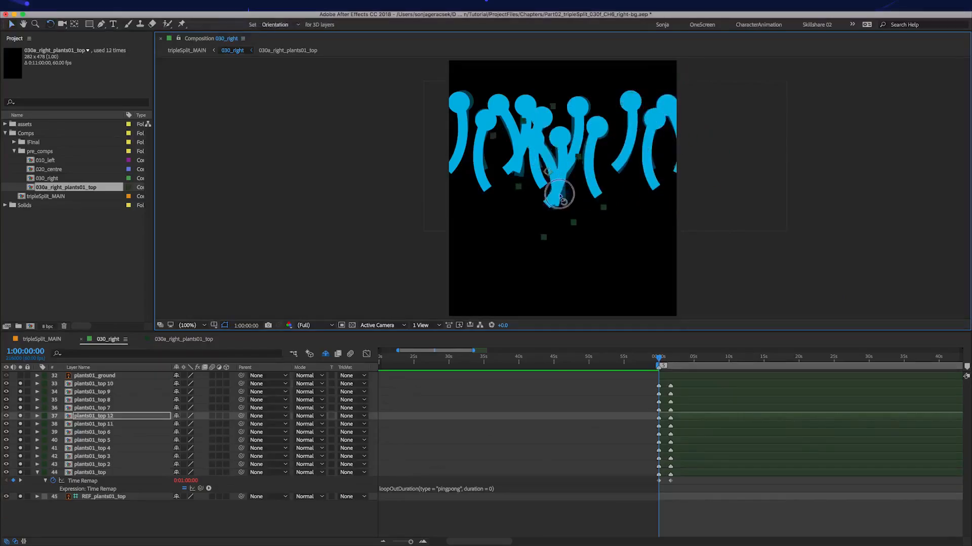
pyautogui.press('v')
# Shift the layers from plants01_top 9 down to plants01_top 5 frames earlier, leaving plants01_top 10 in place.
pyautogui.click(704, 471)
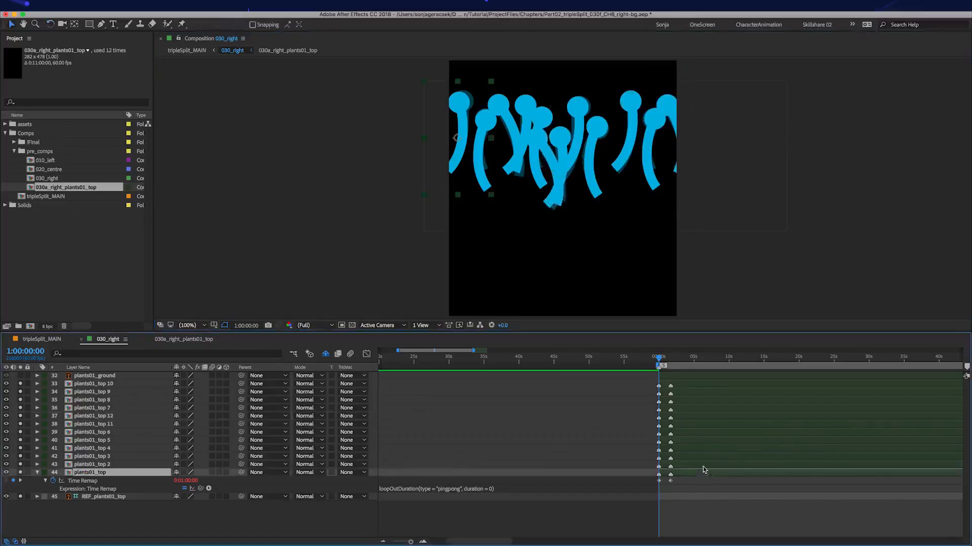
pyautogui.keyDown('shift'); pyautogui.click(694, 393); pyautogui.keyUp('shift')
pyautogui.hotkey('alt', 'pageup')
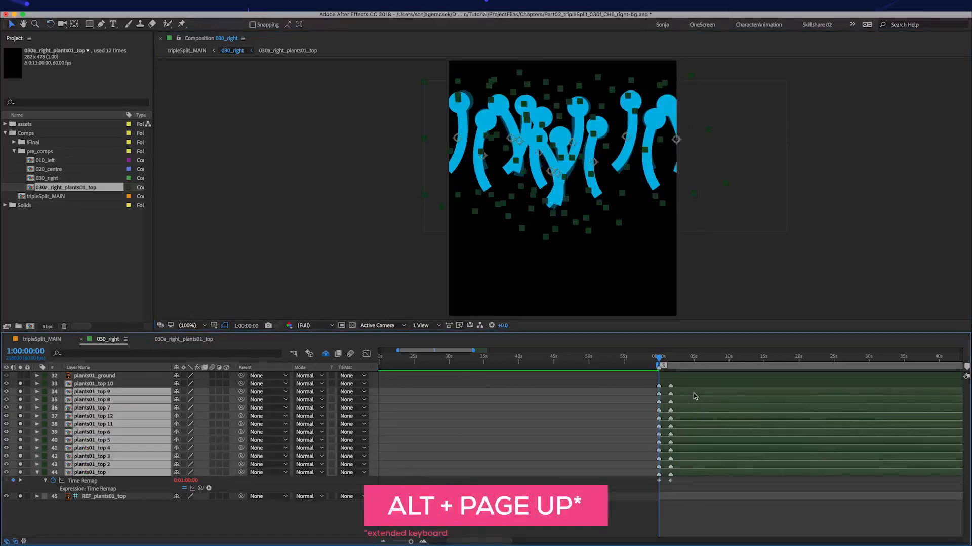
pyautogui.press('=')
pyautogui.hotkey('alt', 'pageup')
pyautogui.hotkey('alt', 'pageup')
pyautogui.hotkey('alt', 'pageup')
pyautogui.hotkey('alt', 'pageup')
# Shift plants01_top 8 and the plant layers below it 5 frames earlier, then those from plants01_top 7 down another 5.
pyautogui.keyDown('super'); pyautogui.click(694, 392); pyautogui.keyUp('super')
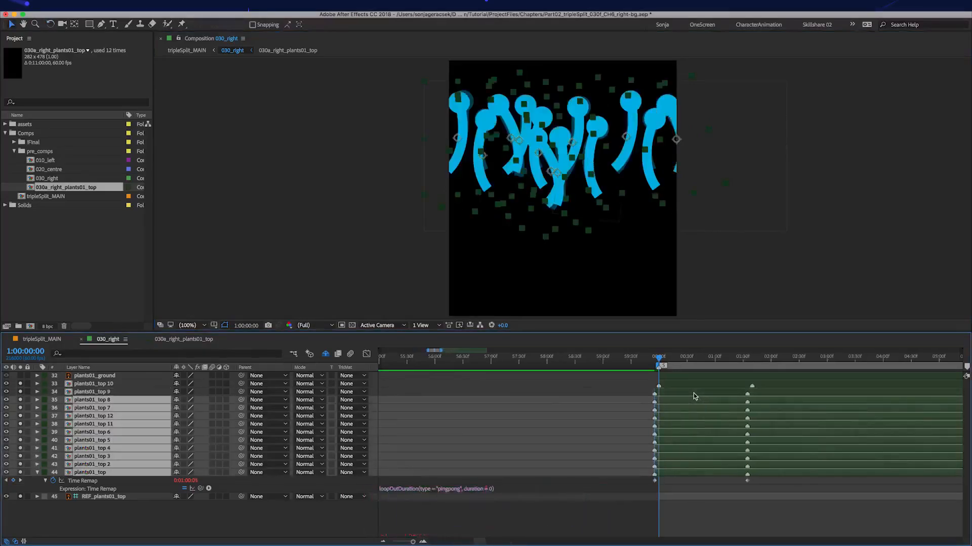
pyautogui.hotkey('alt', 'pageup')
pyautogui.hotkey('alt', 'pageup')
pyautogui.hotkey('alt', 'pageup')
pyautogui.hotkey('alt', 'pageup')
pyautogui.hotkey('alt', 'pageup')
pyautogui.keyDown('super'); pyautogui.click(693, 404); pyautogui.keyUp('super')
pyautogui.hotkey('alt', 'pageup')
pyautogui.hotkey('alt', 'pageup')
pyautogui.hotkey('alt', 'pageup')
pyautogui.hotkey('alt', 'pageup')
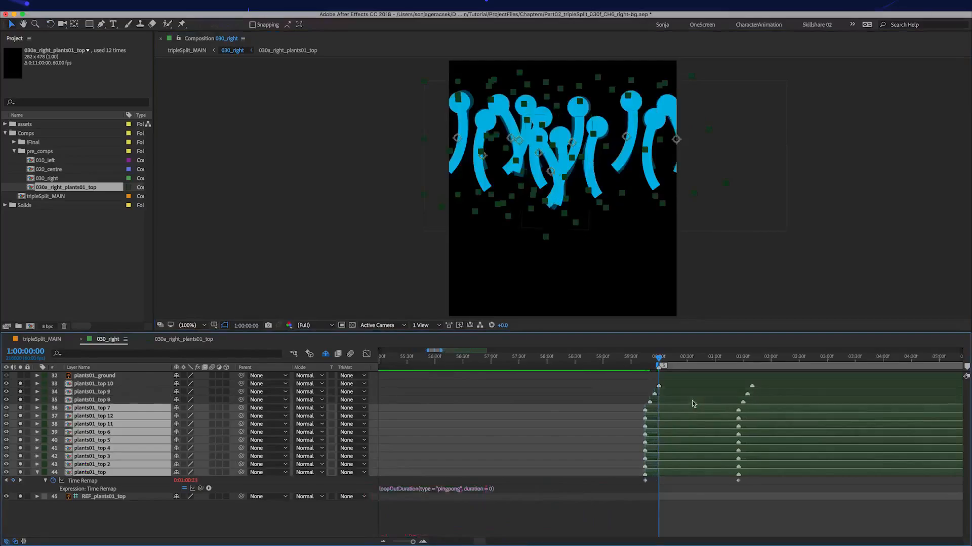
# Continue the 5-frame stagger by shifting the remaining plant layers earlier from plants01_top 12, from 11 and from 6 down.
pyautogui.keyDown('super'); pyautogui.click(693, 409); pyautogui.keyUp('super')
pyautogui.hotkey('alt', 'pageup')
pyautogui.hotkey('alt', 'pageup')
pyautogui.hotkey('alt', 'pageup')
pyautogui.hotkey('alt', 'pageup')
pyautogui.keyDown('super'); pyautogui.click(690, 417); pyautogui.keyUp('super')
pyautogui.hotkey('alt', 'pageup')
pyautogui.hotkey('alt', 'pageup')
pyautogui.hotkey('alt', 'pageup')
pyautogui.hotkey('alt', 'pageup')
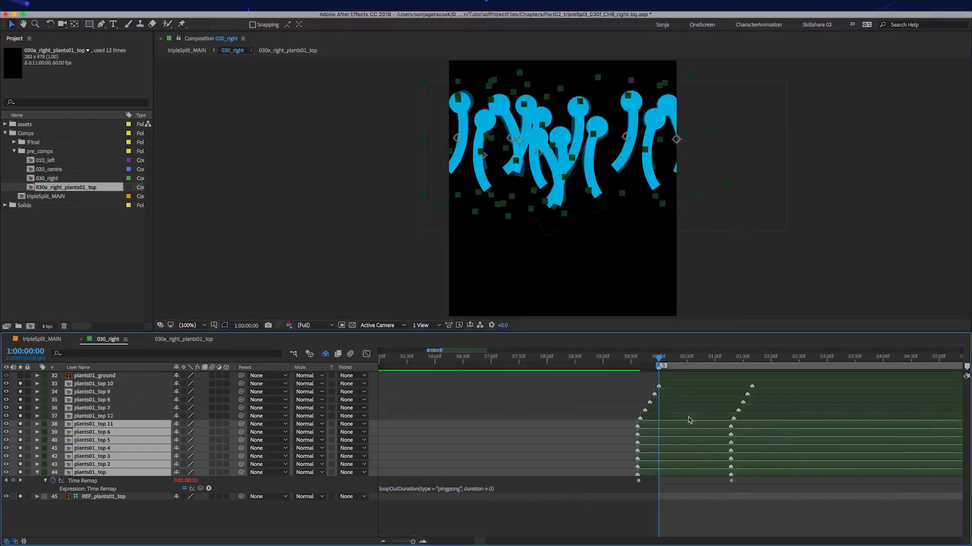
pyautogui.keyDown('super'); pyautogui.click(689, 426); pyautogui.keyUp('super')
pyautogui.hotkey('alt', 'pageup')
pyautogui.hotkey('alt', 'Left')
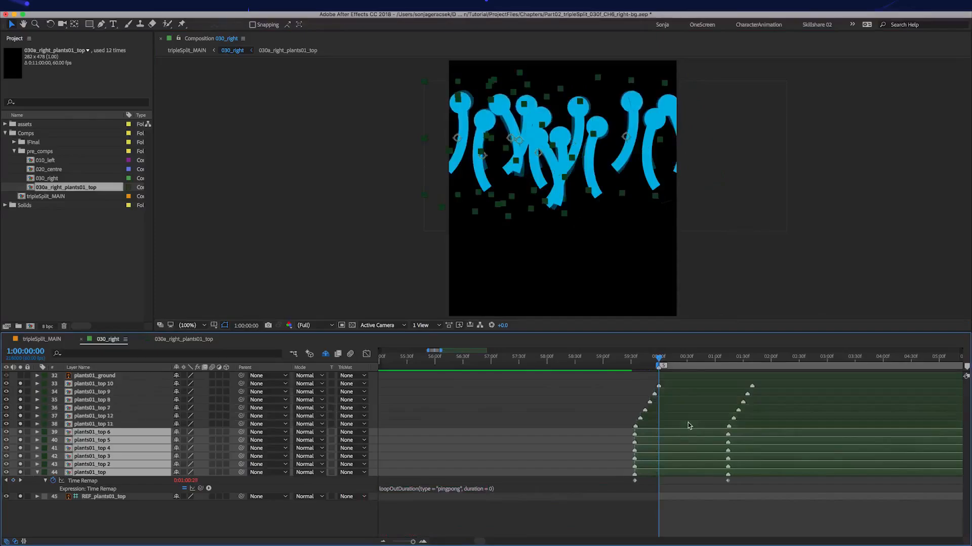
# Finish the 5-frame stagger for plants01_top 5, 4, 3, 2 and plants01_top, dropping one layer from the selection per shift.
pyautogui.keyDown('super'); pyautogui.click(692, 434); pyautogui.keyUp('super')
pyautogui.hotkey('alt', 'Left')
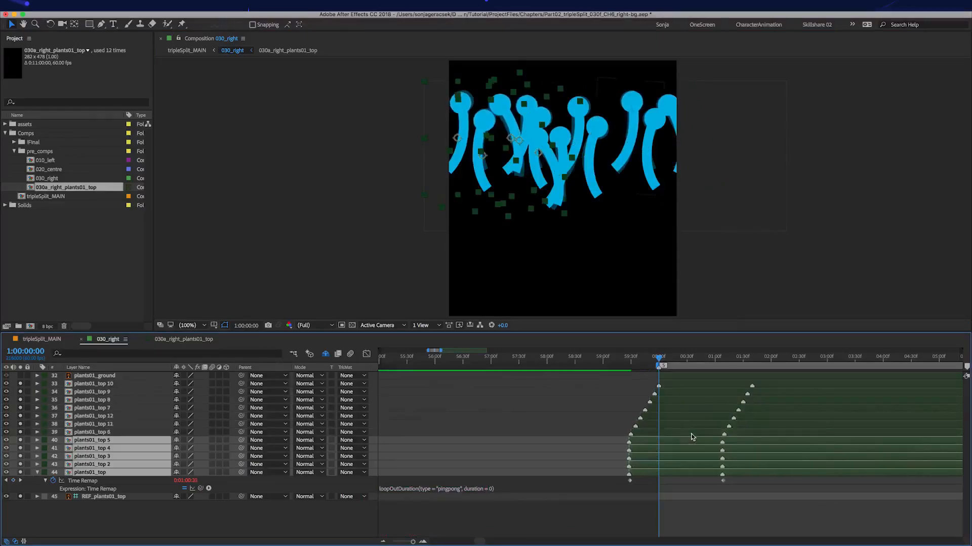
pyautogui.keyDown('super'); pyautogui.click(691, 441); pyautogui.keyUp('super')
pyautogui.hotkey('alt', 'Left')
pyautogui.keyDown('super'); pyautogui.click(691, 449); pyautogui.keyUp('super')
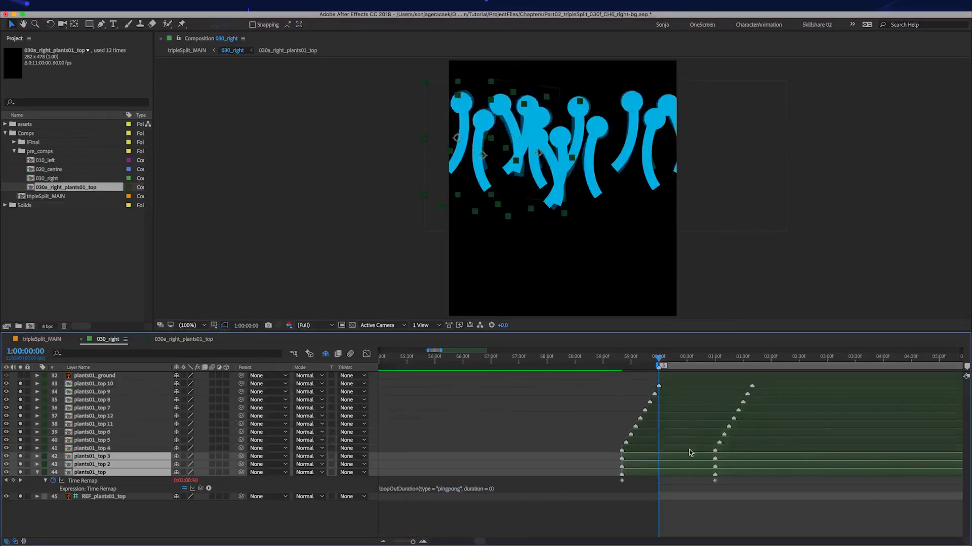
pyautogui.hotkey('alt', 'Left')
pyautogui.keyDown('super'); pyautogui.click(692, 457); pyautogui.keyUp('super')
pyautogui.hotkey('alt', 'Left')
pyautogui.keyDown('super'); pyautogui.click(692, 464); pyautogui.keyUp('super')
pyautogui.hotkey('alt', 'Left')
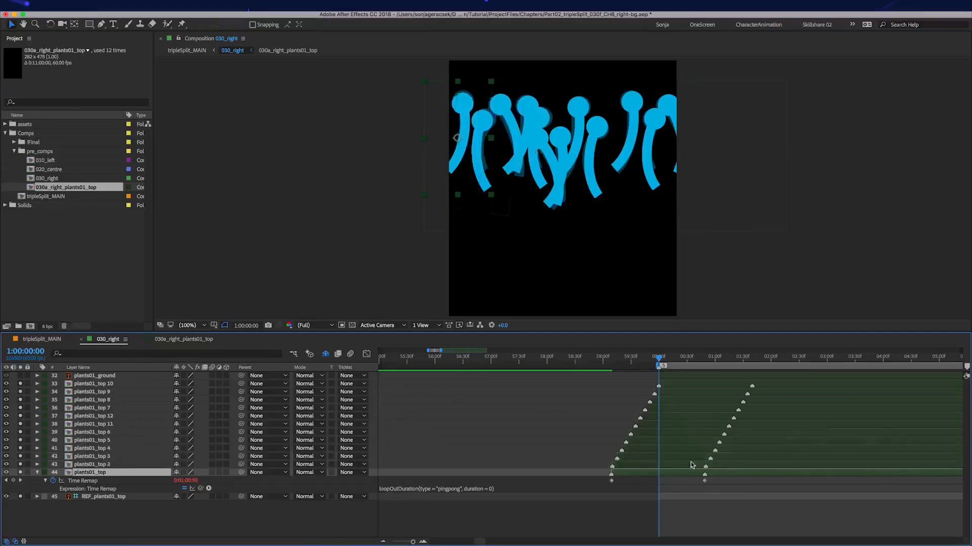
# Check the staggered start times of all plants01_top layers against 1:00:00:00 and preview their offset sway.
pyautogui.click(673, 384)
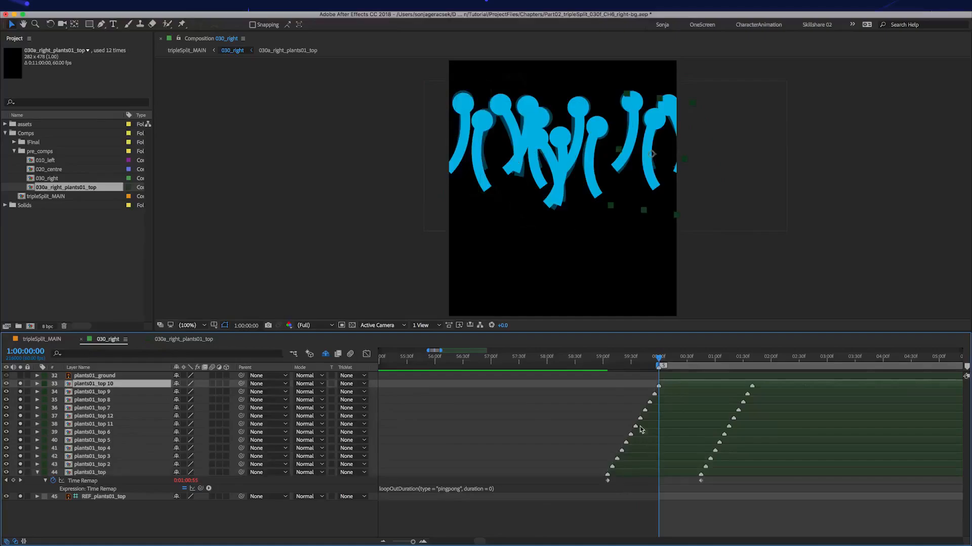
pyautogui.keyDown('shift'); pyautogui.click(645, 473); pyautogui.keyUp('shift')
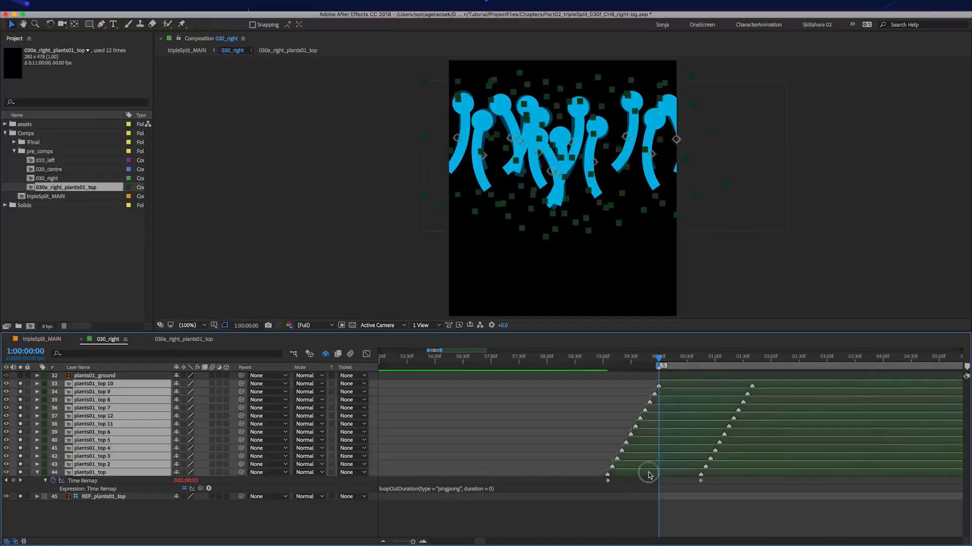
pyautogui.moveTo(645, 473); pyautogui.dragTo(674, 472)
pyautogui.moveTo(659, 363); pyautogui.dragTo(661, 386)
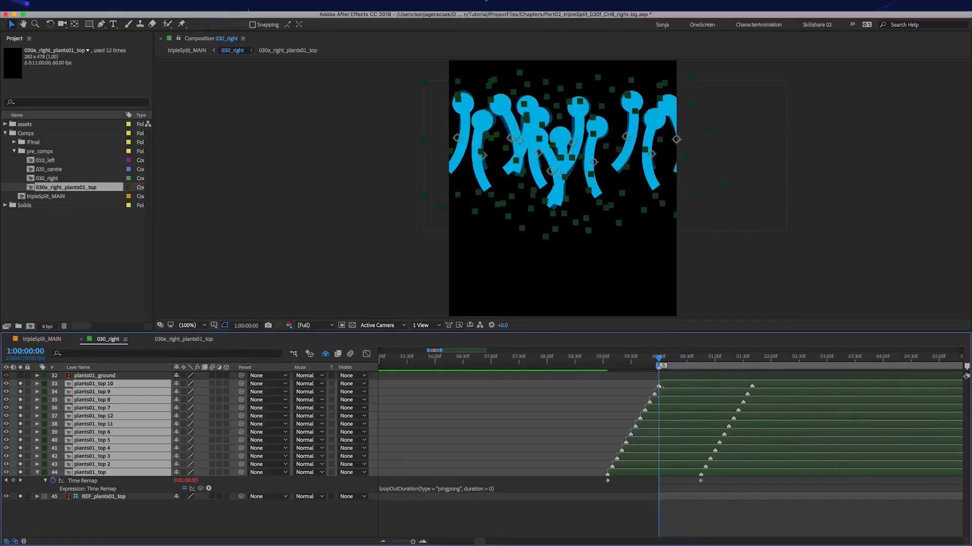
pyautogui.moveTo(709, 440); pyautogui.dragTo(607, 445)
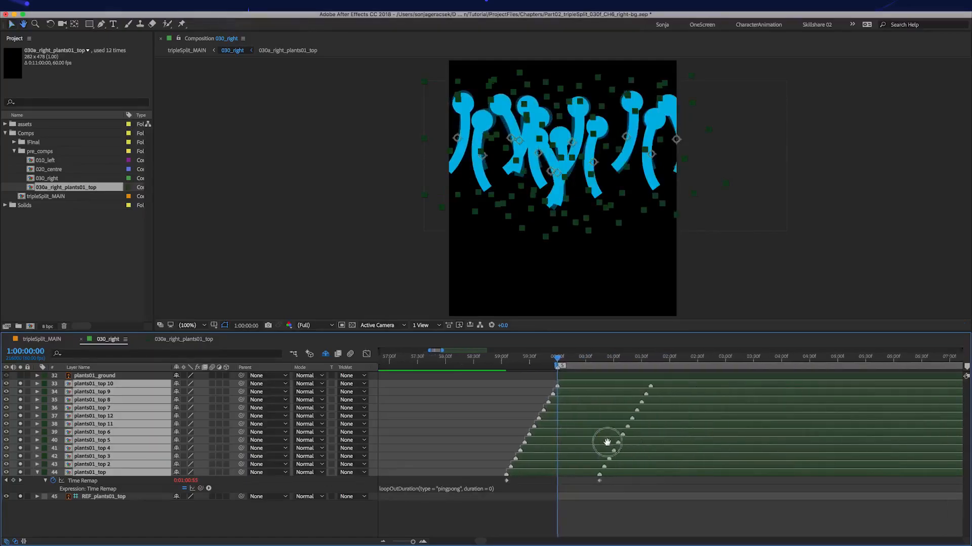
pyautogui.click(612, 508)
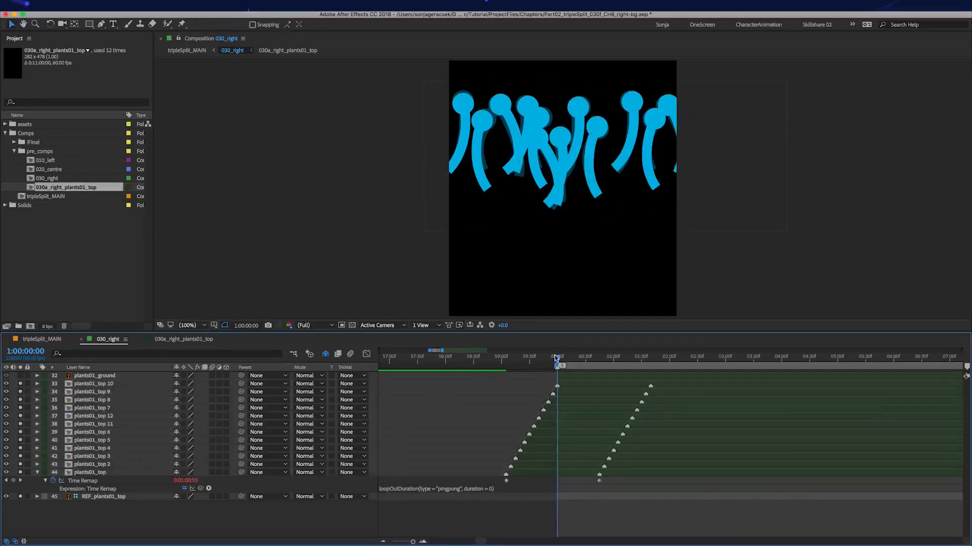
pyautogui.press('KP_0')
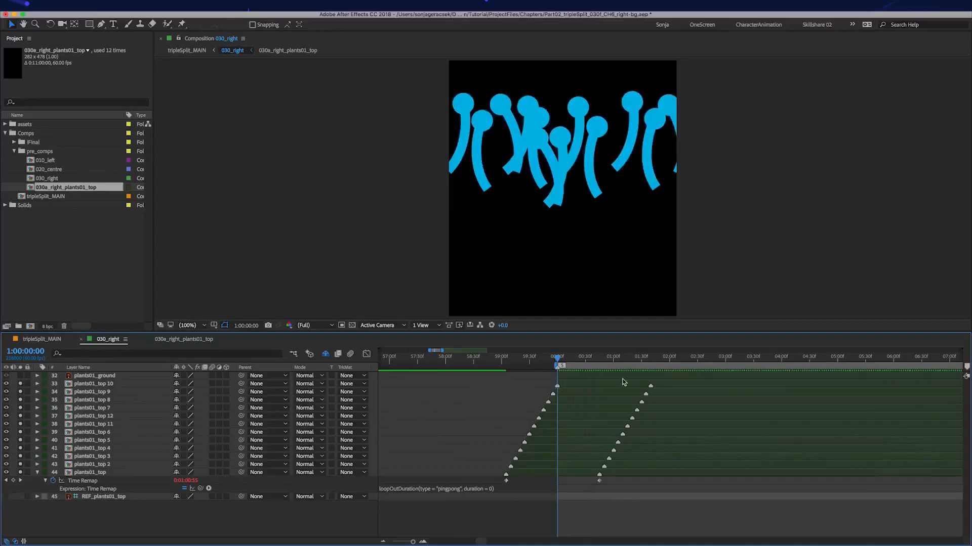
# Inside the plants01_top pre-comp, reshape the stem's curve with its path handles at the 0:01:01:40 keyframe and compare it with the start pose.
pyautogui.doubleClick(571, 387)
pyautogui.moveTo(468, 384); pyautogui.dragTo(412, 470)
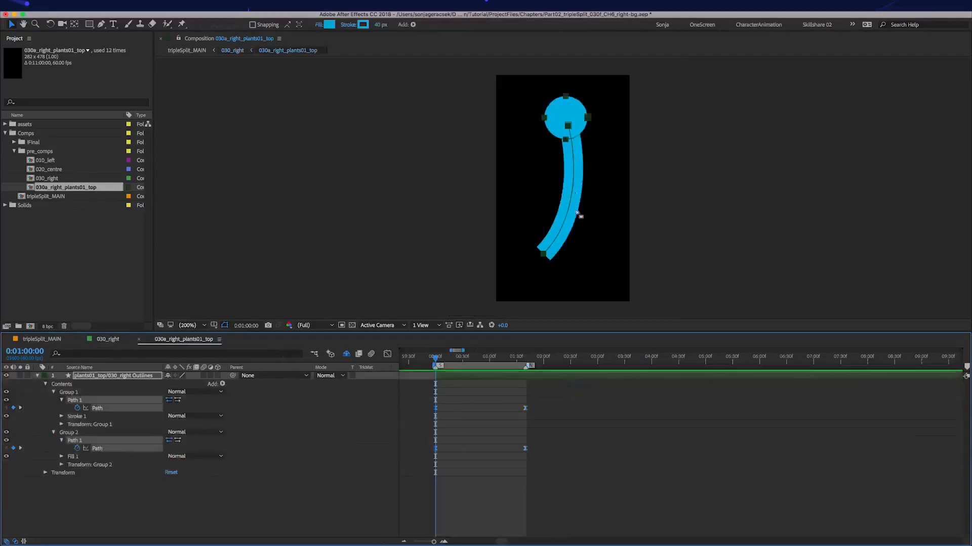
pyautogui.click(526, 250)
pyautogui.click(581, 215)
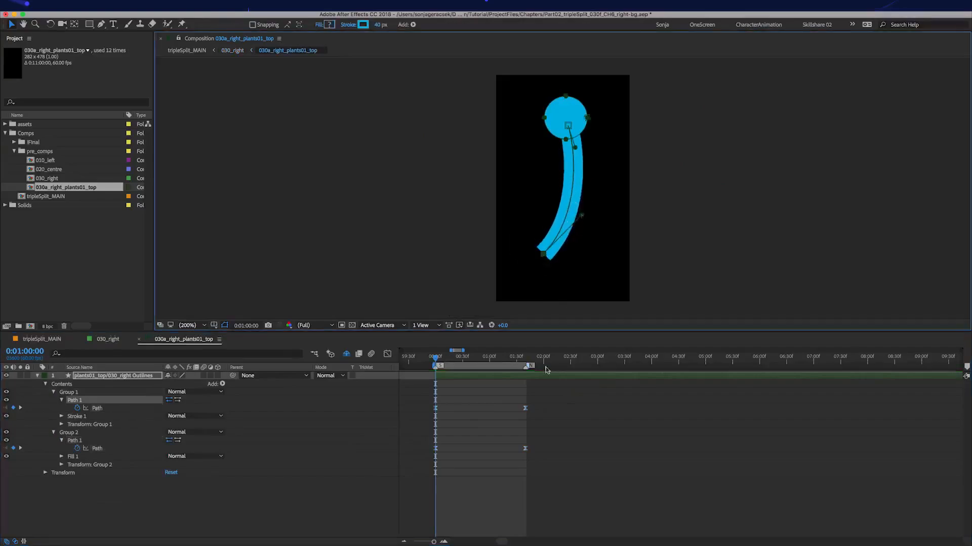
pyautogui.click(526, 360)
pyautogui.moveTo(583, 214); pyautogui.dragTo(560, 220)
pyautogui.moveTo(588, 158); pyautogui.dragTo(590, 152)
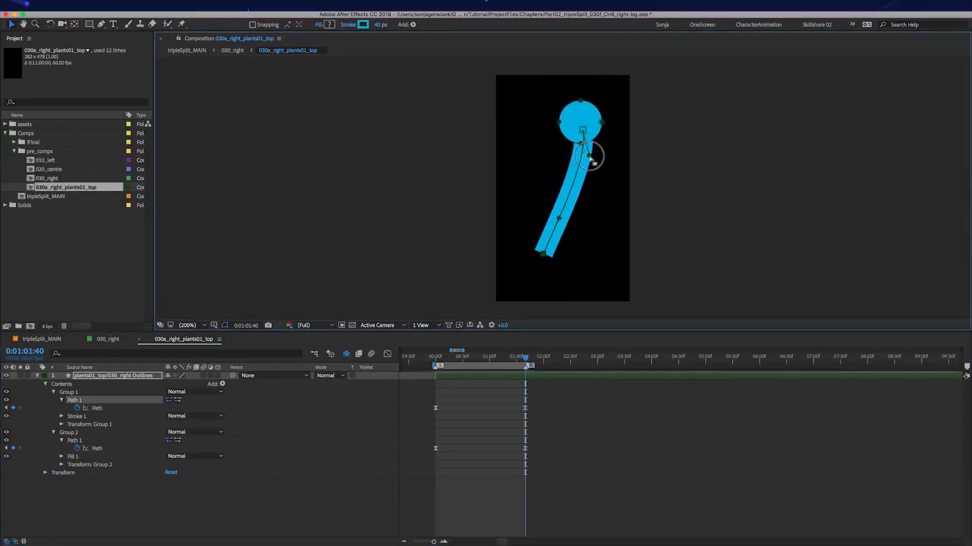
pyautogui.moveTo(564, 223); pyautogui.dragTo(566, 223)
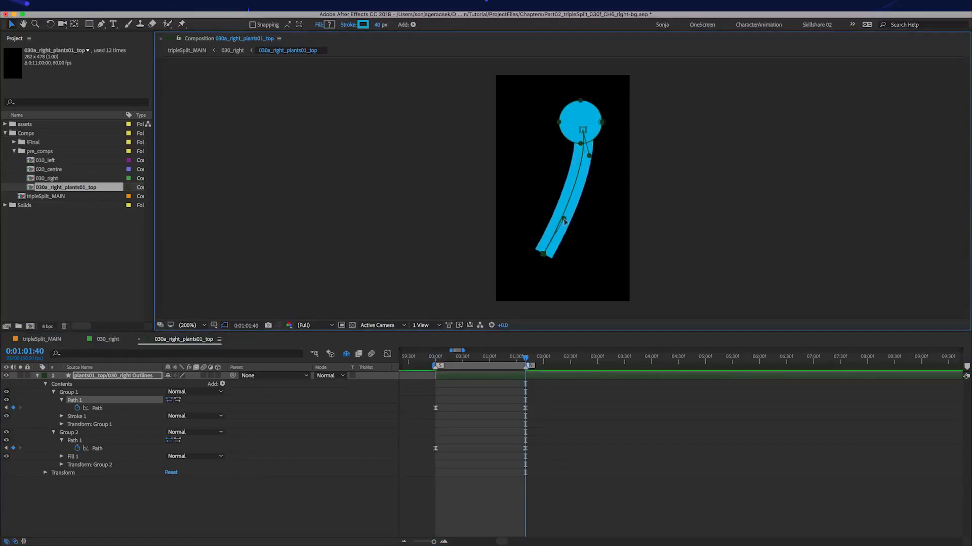
pyautogui.moveTo(587, 158); pyautogui.dragTo(583, 153)
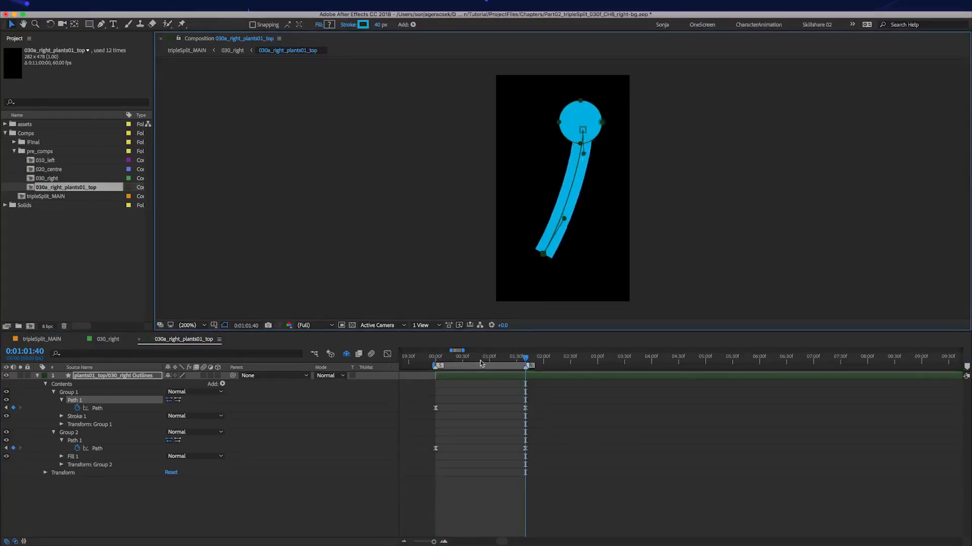
pyautogui.click(435, 359)
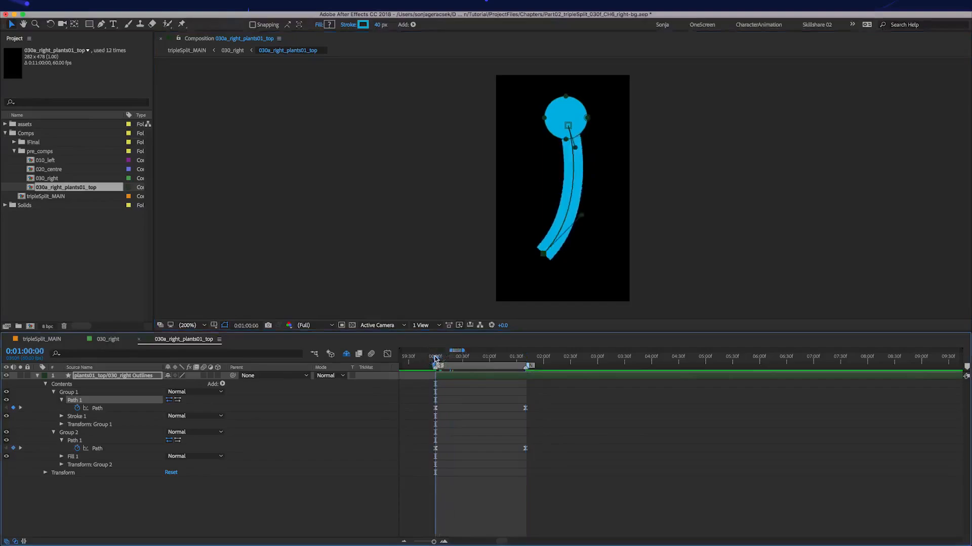
# Unsolo all plants01_top layers in 030_right and preview the full scene from 1:00:00:00.
pyautogui.click(110, 341)
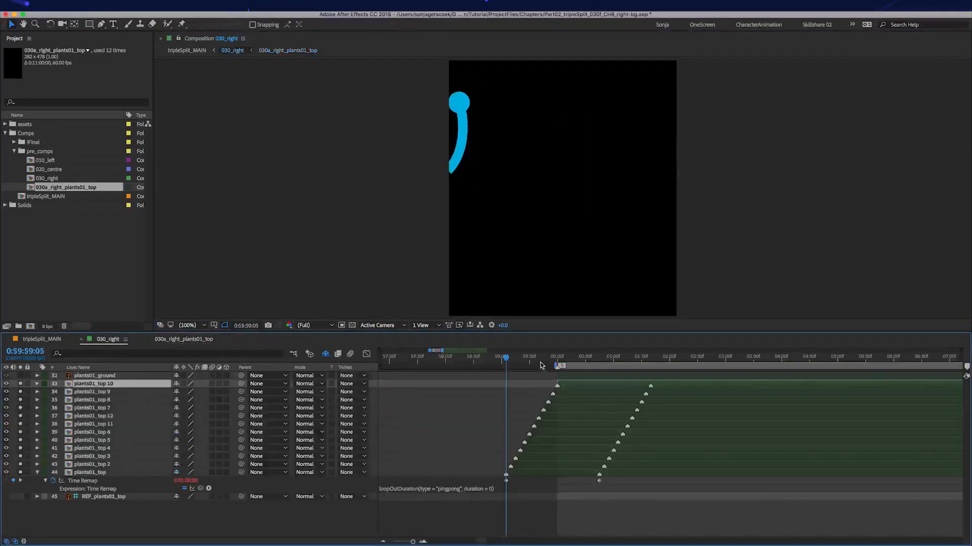
pyautogui.click(555, 357)
pyautogui.click(498, 400)
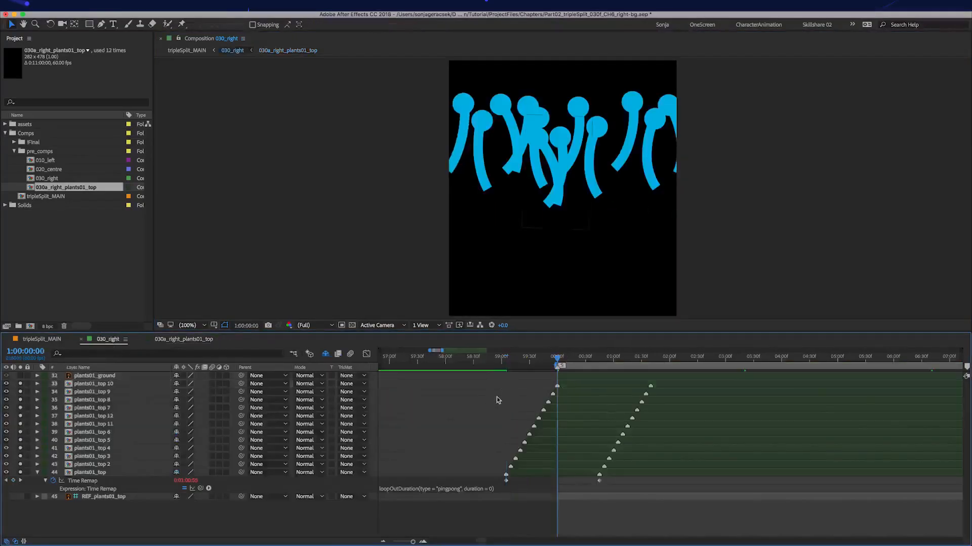
pyautogui.moveTo(20, 385); pyautogui.dragTo(19, 476)
pyautogui.press('KP_0')
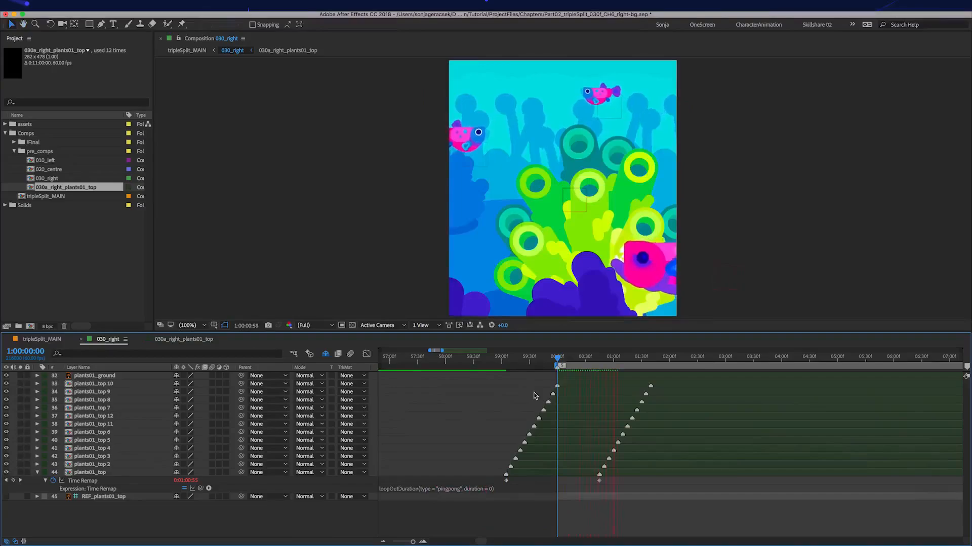
# Inside the plants01_top pre-comp, reposition the plant's head and the stem's upper end at the 0:01:00:00 and 0:01:01:40 keyframes to refine the sway.
pyautogui.doubleClick(575, 386)
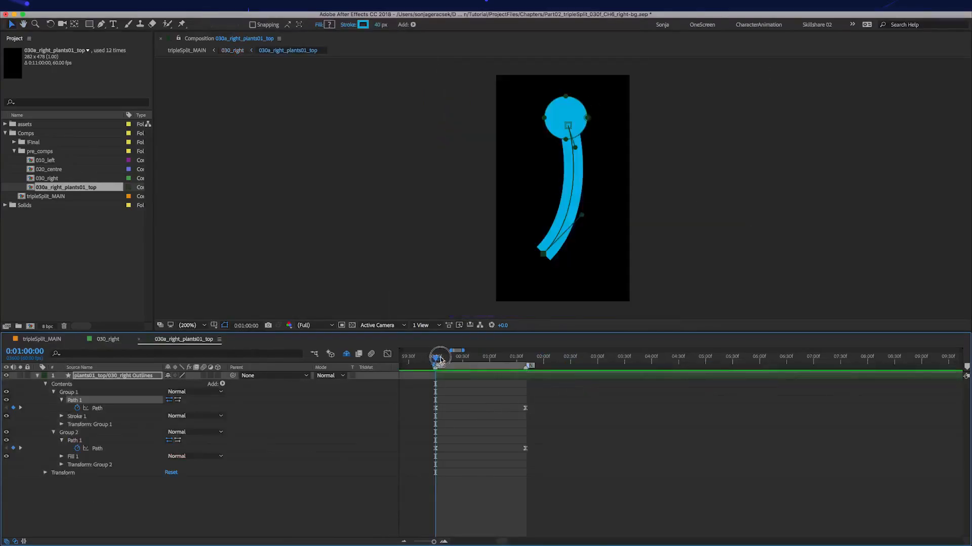
pyautogui.press('k')
pyautogui.click(599, 125)
pyautogui.moveTo(599, 125)
pyautogui.mouseDown()
pyautogui.moveTo(577, 126)
pyautogui.moveTo(594, 124)
pyautogui.mouseUp()
pyautogui.press('j')
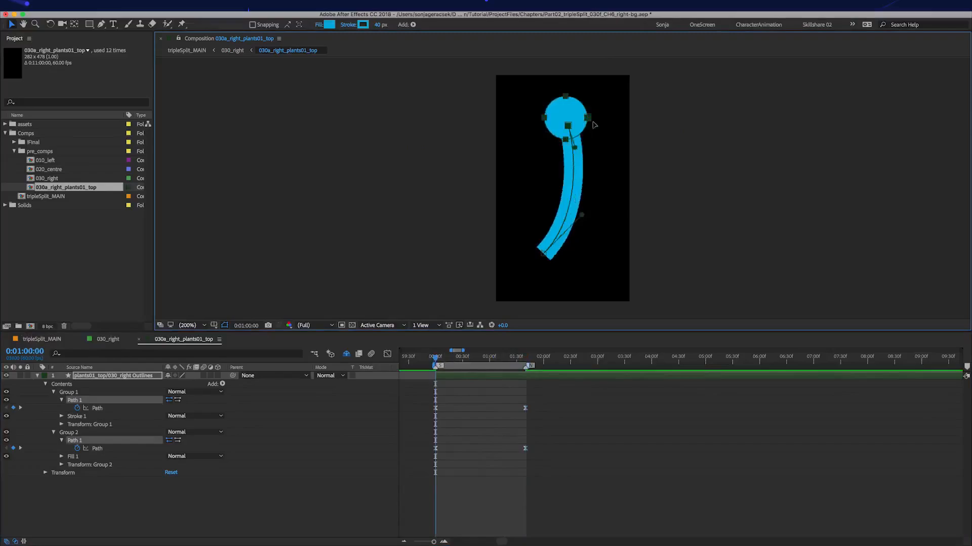
pyautogui.moveTo(594, 125); pyautogui.dragTo(587, 126)
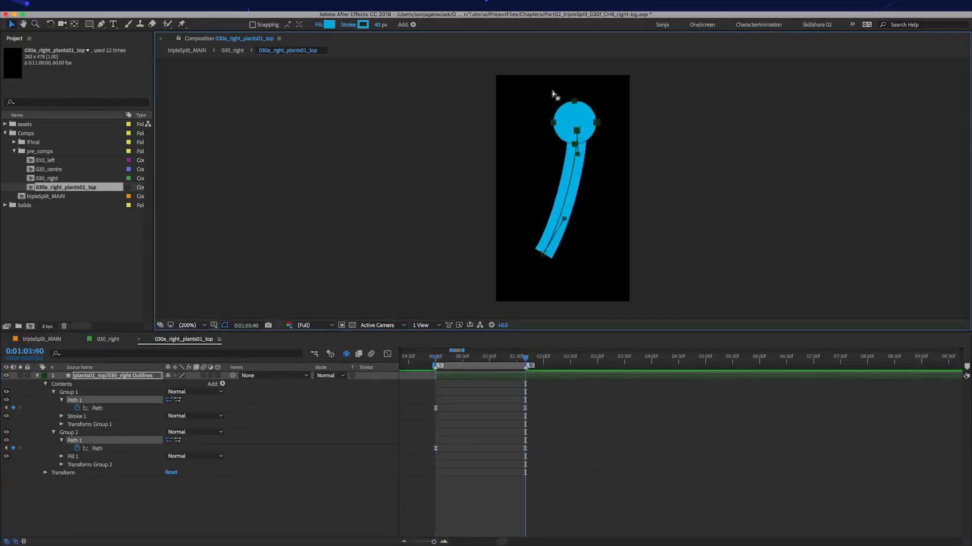
pyautogui.click(600, 124)
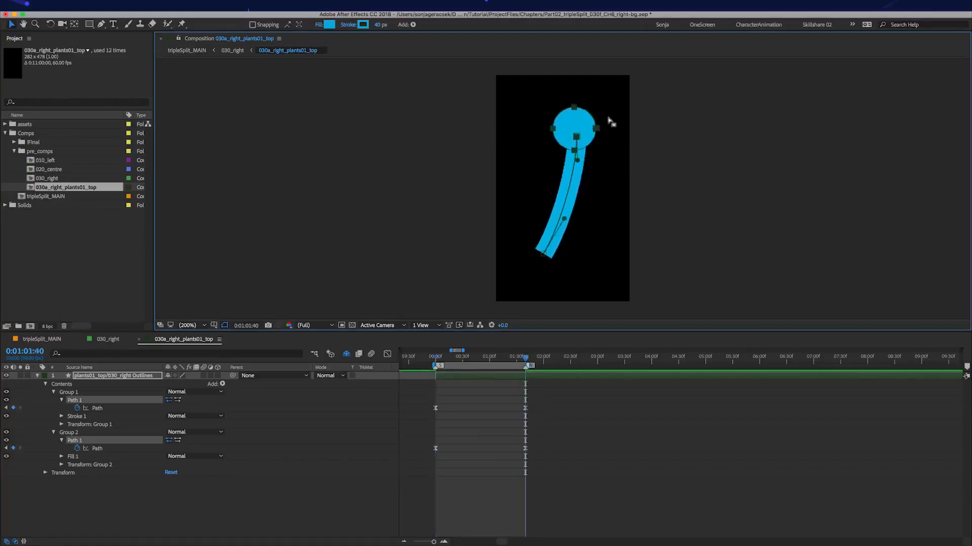
pyautogui.moveTo(588, 124); pyautogui.dragTo(592, 129)
# Compare the plant's start and end poses at the work area boundaries, and preview the revised sway in 030_right.
pyautogui.hotkey('shift', 'End')
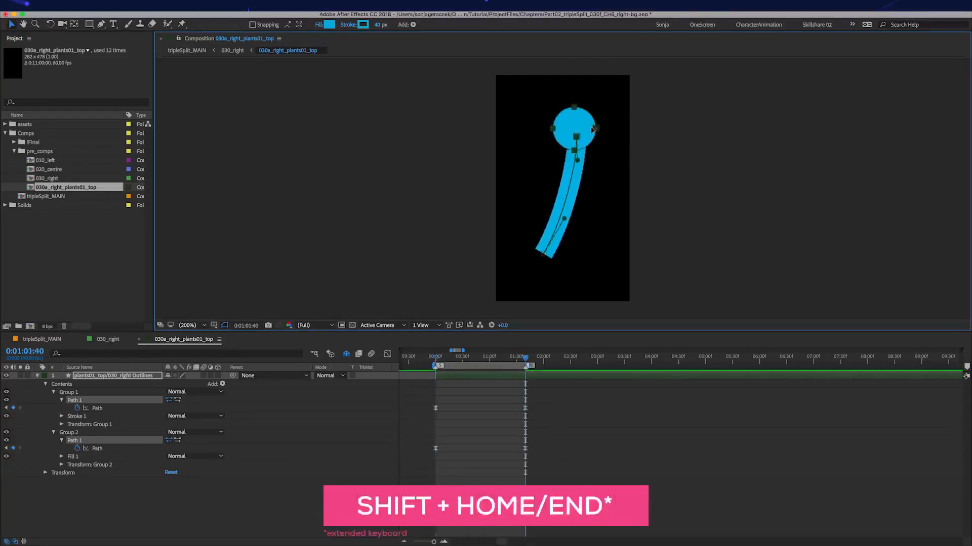
pyautogui.hotkey('shift', 'Home')
pyautogui.hotkey('shift', 'End')
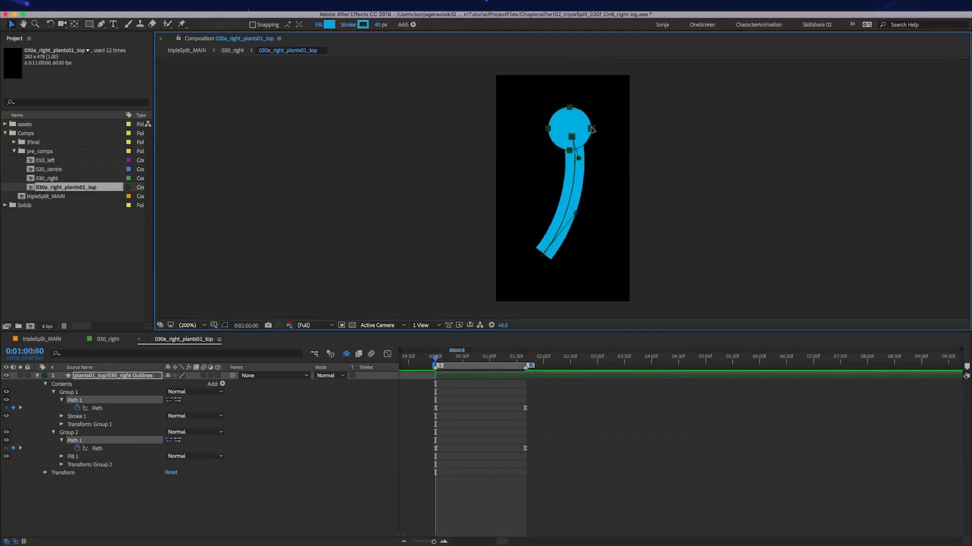
pyautogui.click(108, 339)
pyautogui.press('KP_0')
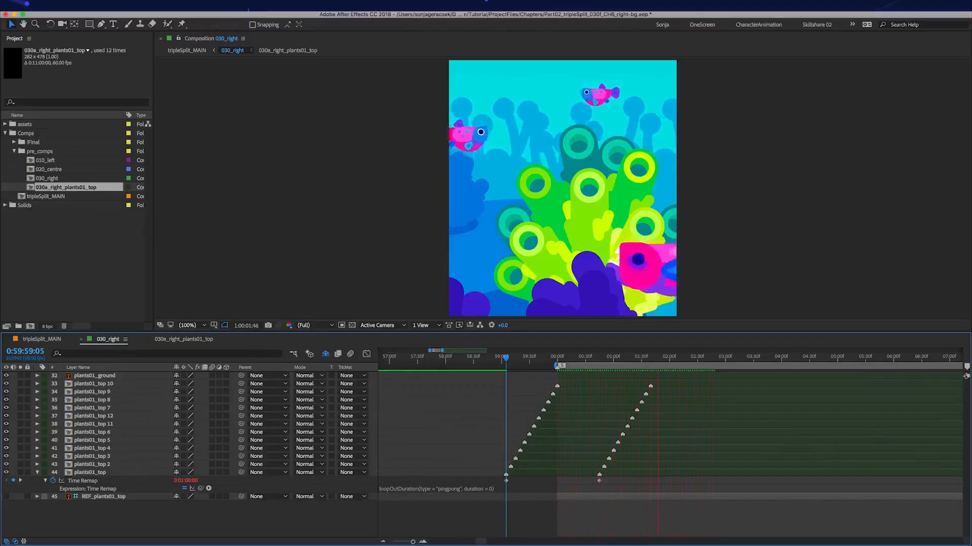
# Try slowing plants01_top 10 by moving its second Time Remap keyframe to about 1:00:04:10, and move it back to 1:00:01:40.
pyautogui.click(615, 386)
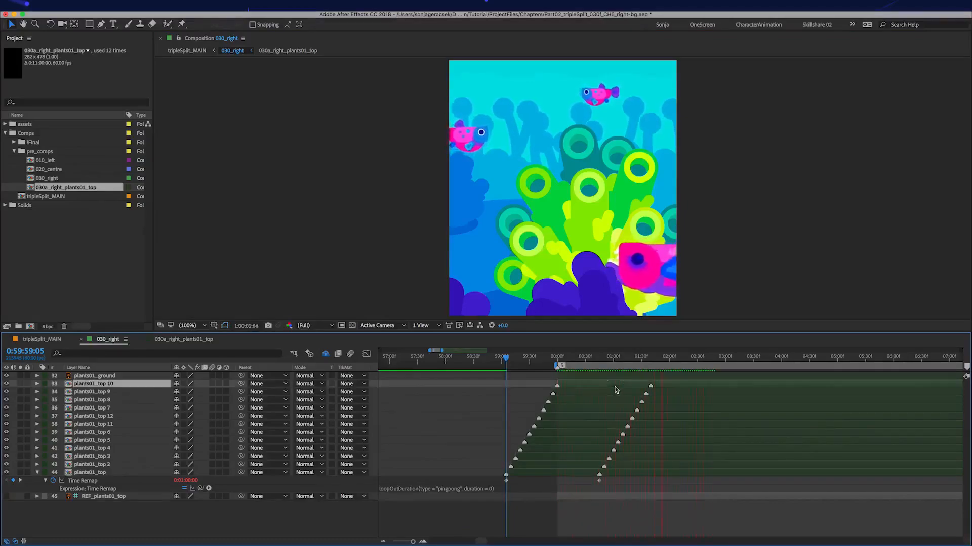
pyautogui.press('u')
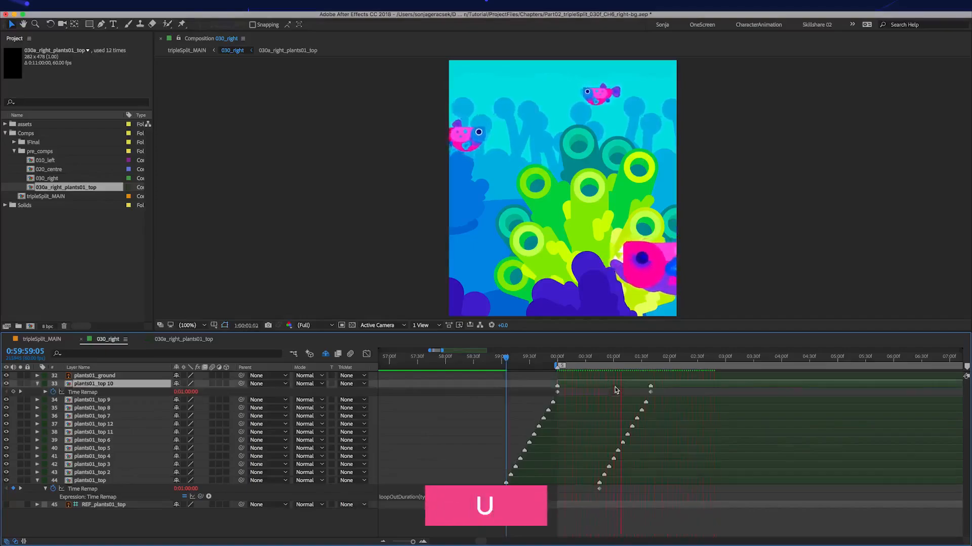
pyautogui.moveTo(558, 358); pyautogui.dragTo(658, 355)
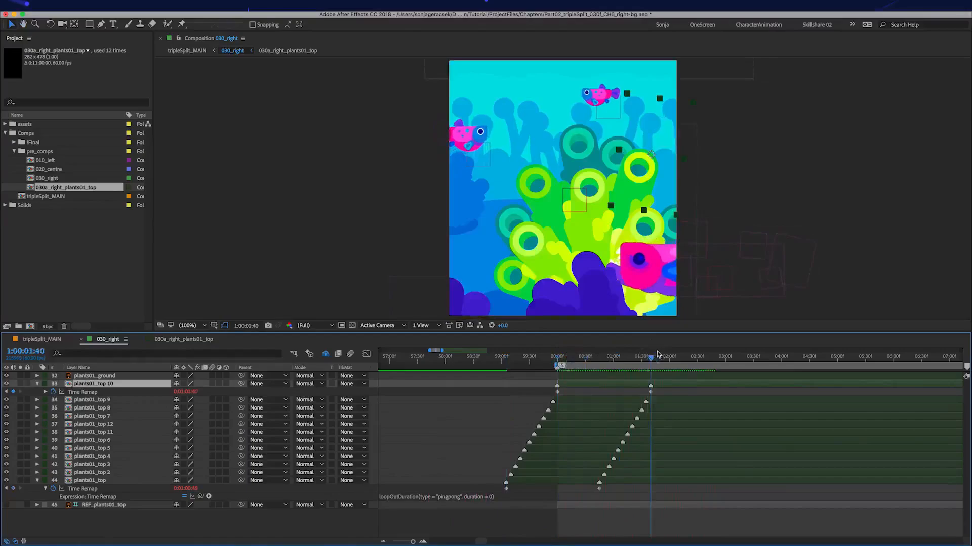
pyautogui.moveTo(650, 395); pyautogui.dragTo(791, 394)
pyautogui.moveTo(576, 354); pyautogui.dragTo(749, 354)
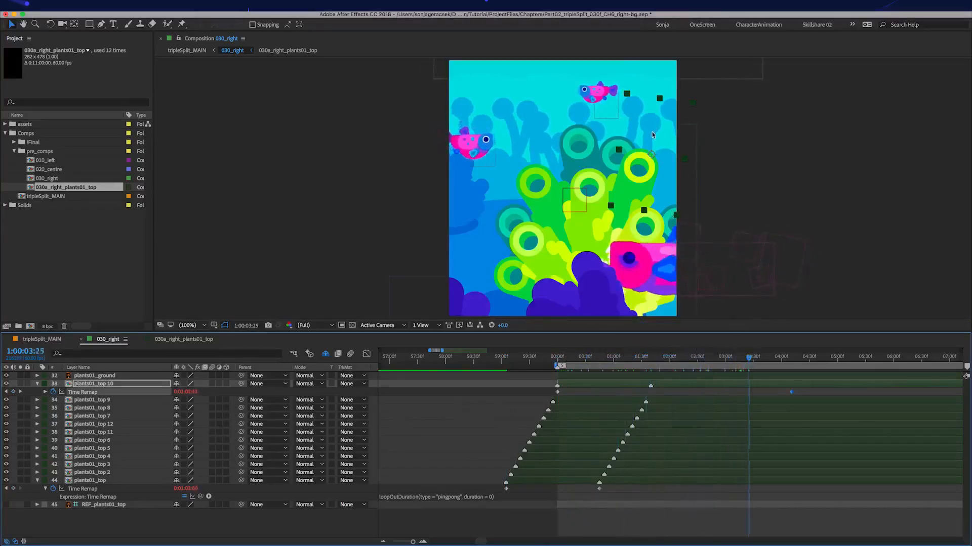
pyautogui.moveTo(628, 359); pyautogui.dragTo(650, 358)
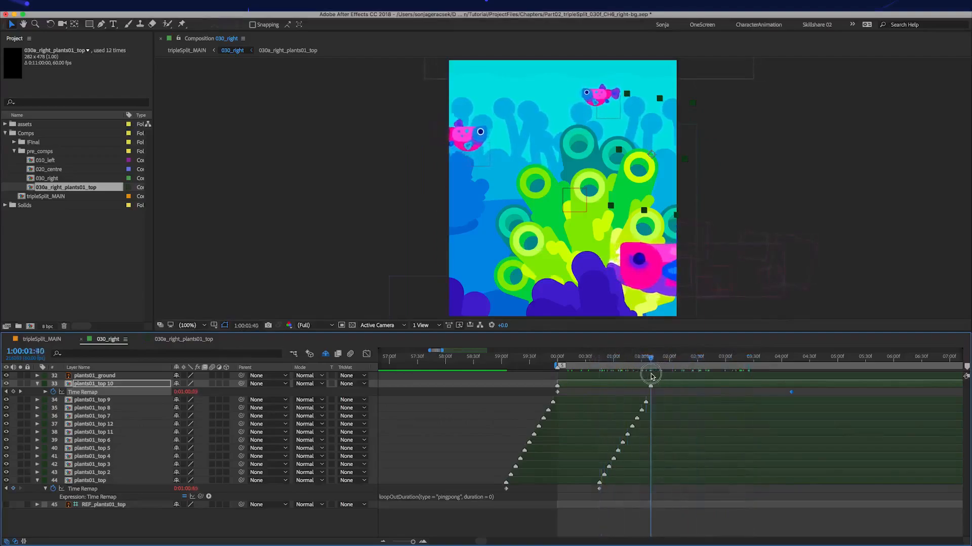
pyautogui.moveTo(791, 392); pyautogui.dragTo(654, 404)
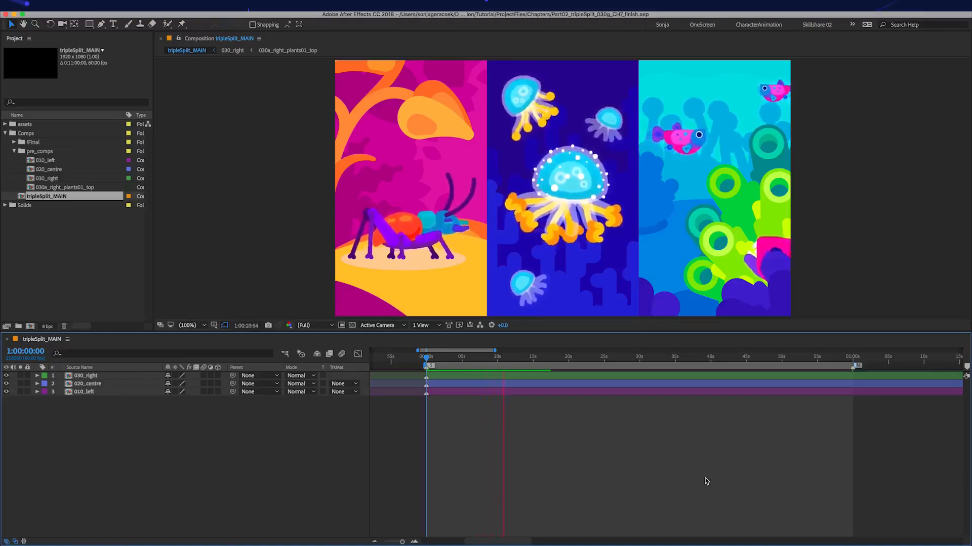
# Stop the tripleSplit_MAIN preview and compare the frames at 1:00:00:00 and 1:01:00:00 to check the loop.
pyautogui.press('space')
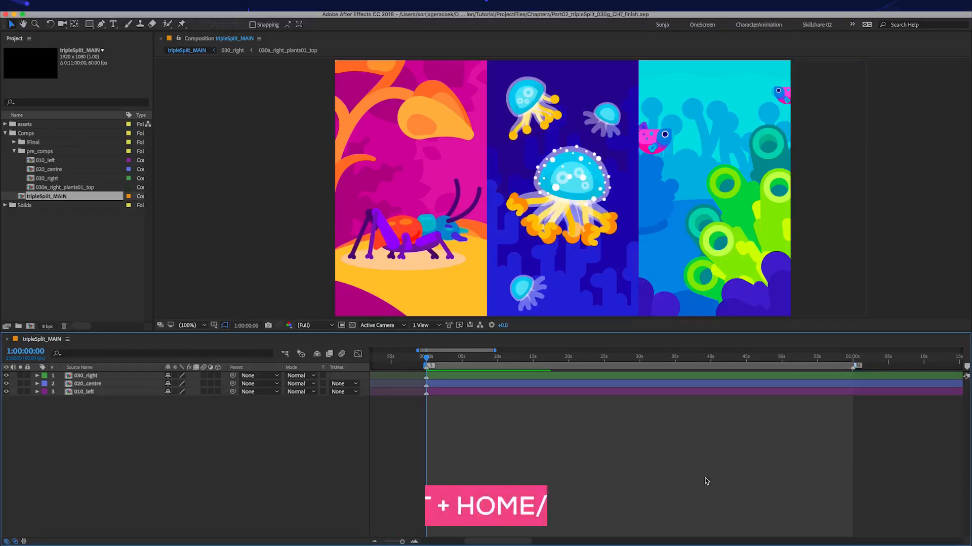
pyautogui.press('End')
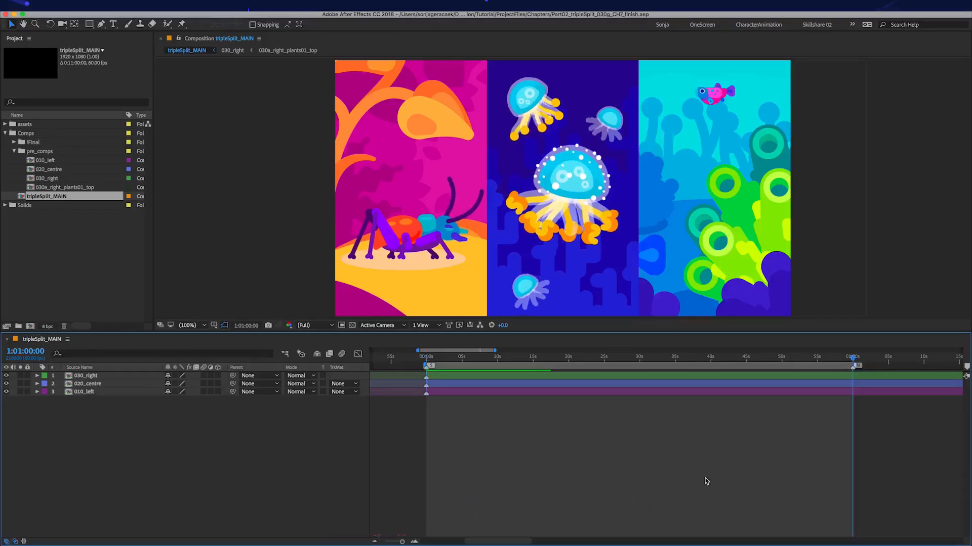
pyautogui.press('Home')
pyautogui.press('End')
pyautogui.press('space')
# Set the tripleSplit_MAIN work area from 1:00:00:00 to 1:01:00:00 and send the composition to the Media Encoder queue.
pyautogui.click(437, 358)
pyautogui.press('b')
pyautogui.moveTo(438, 358); pyautogui.dragTo(428, 359)
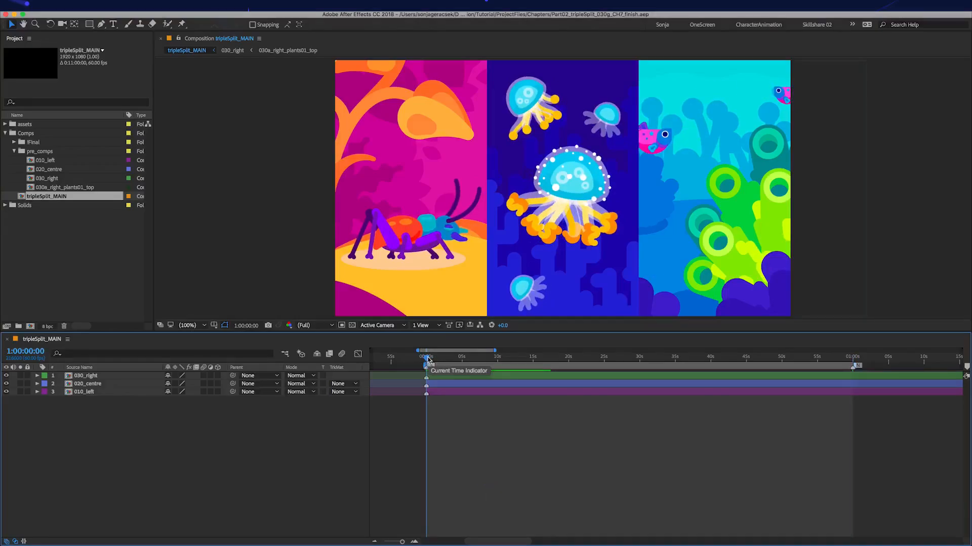
pyautogui.moveTo(429, 359); pyautogui.dragTo(853, 361)
pyautogui.press('n')
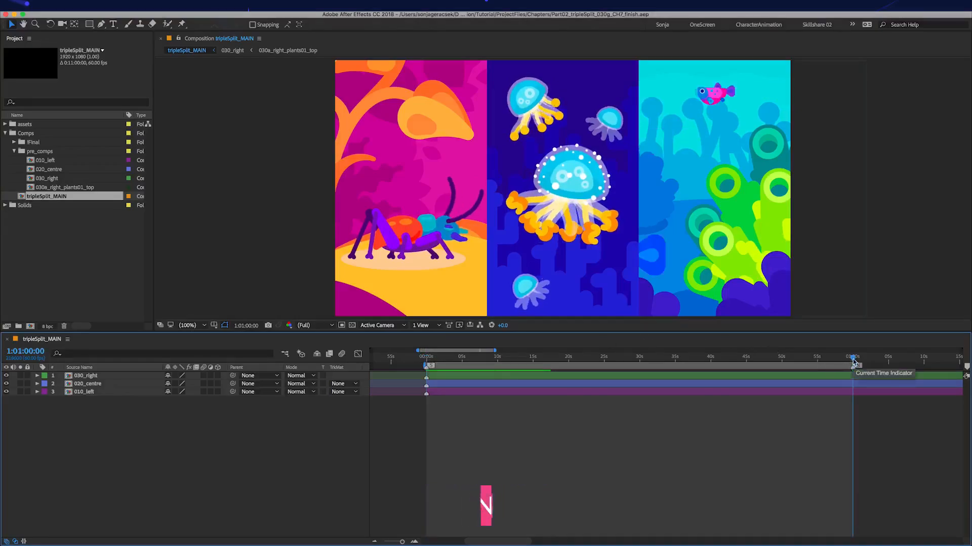
pyautogui.press('super+alt+m')
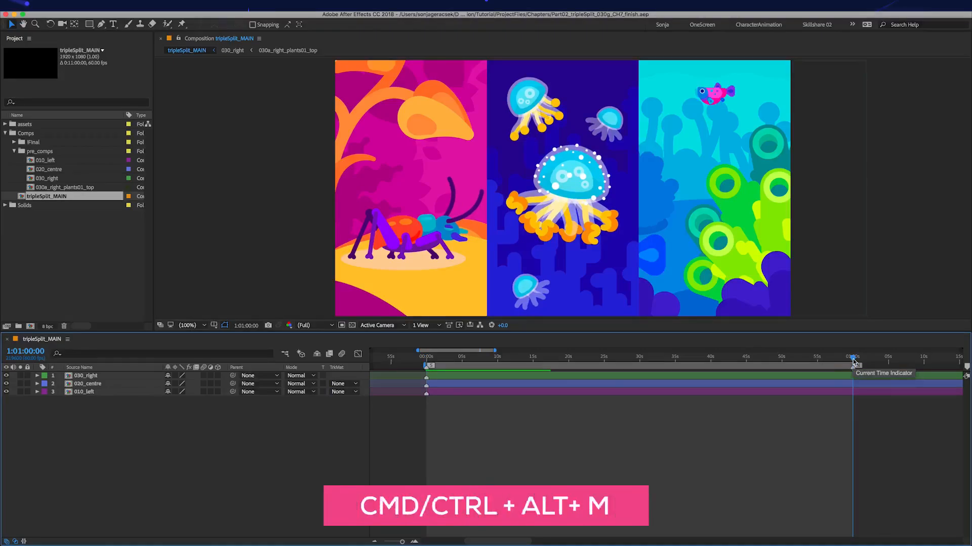